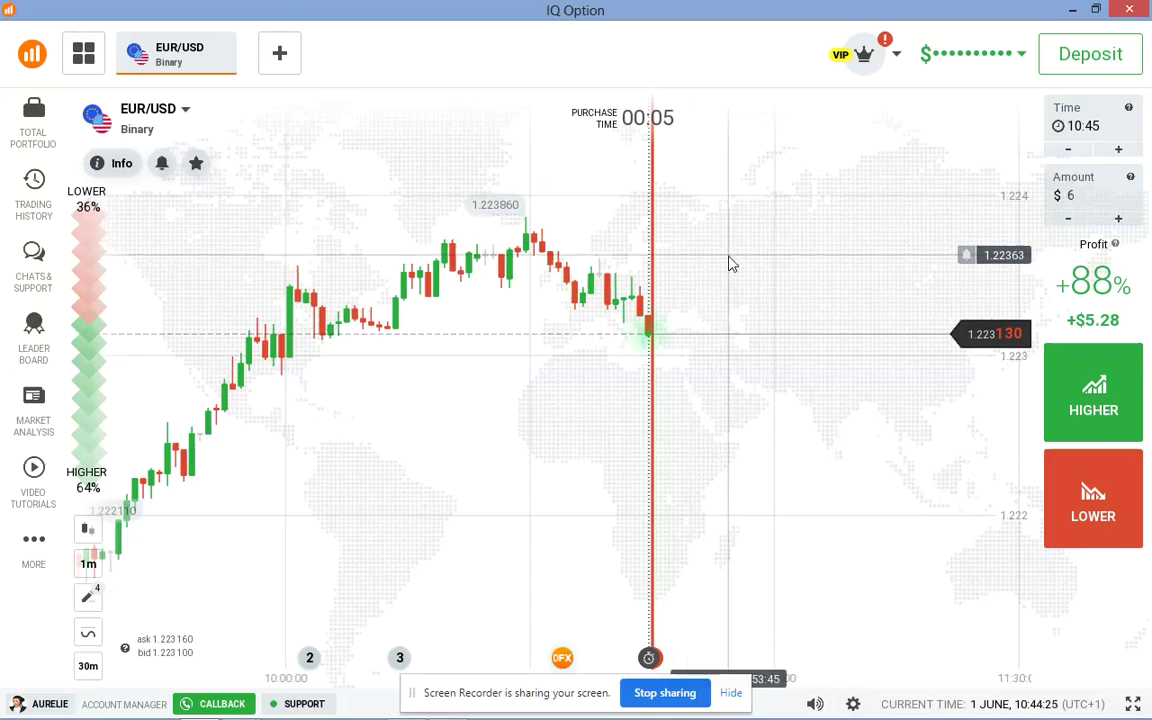
Capture the chart area and trace the uptrend, the rounded top and its flat base in red freehand, then discard the capture.
key("Print")
left_click_drag(128, 45, 898, 635)
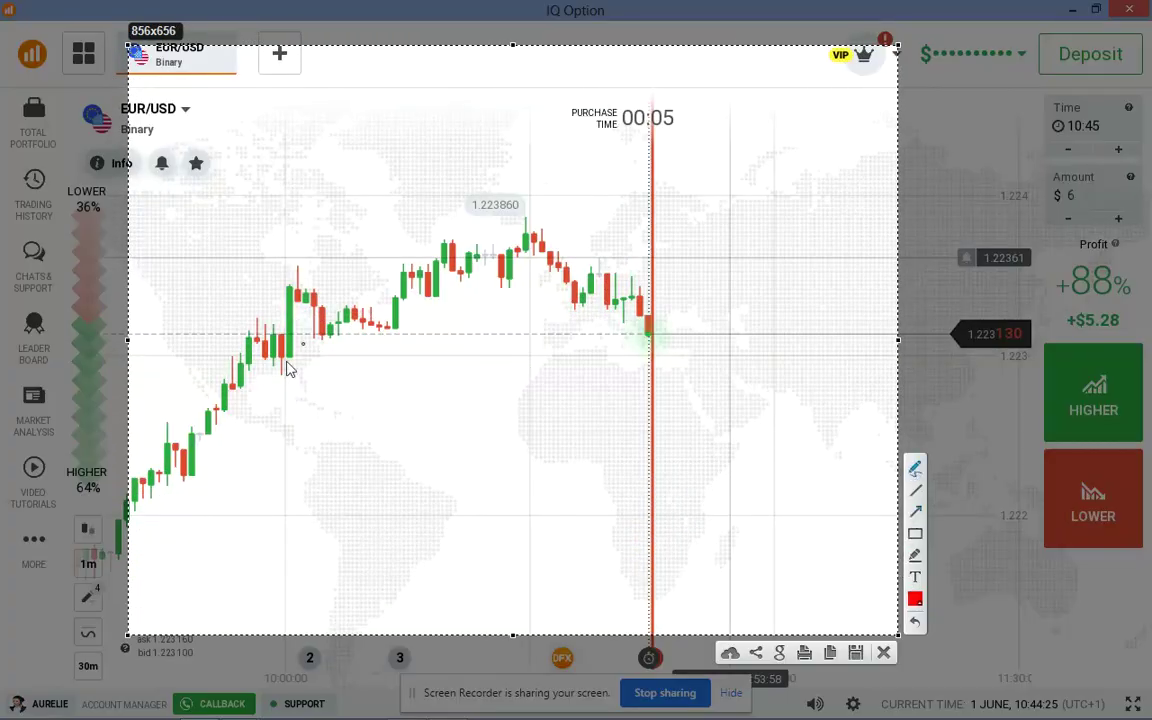
mouse_move(128, 542)
left_mouse_down()
mouse_move(265, 378)
mouse_move(268, 395)
left_mouse_up()
left_click_drag(331, 295, 300, 307)
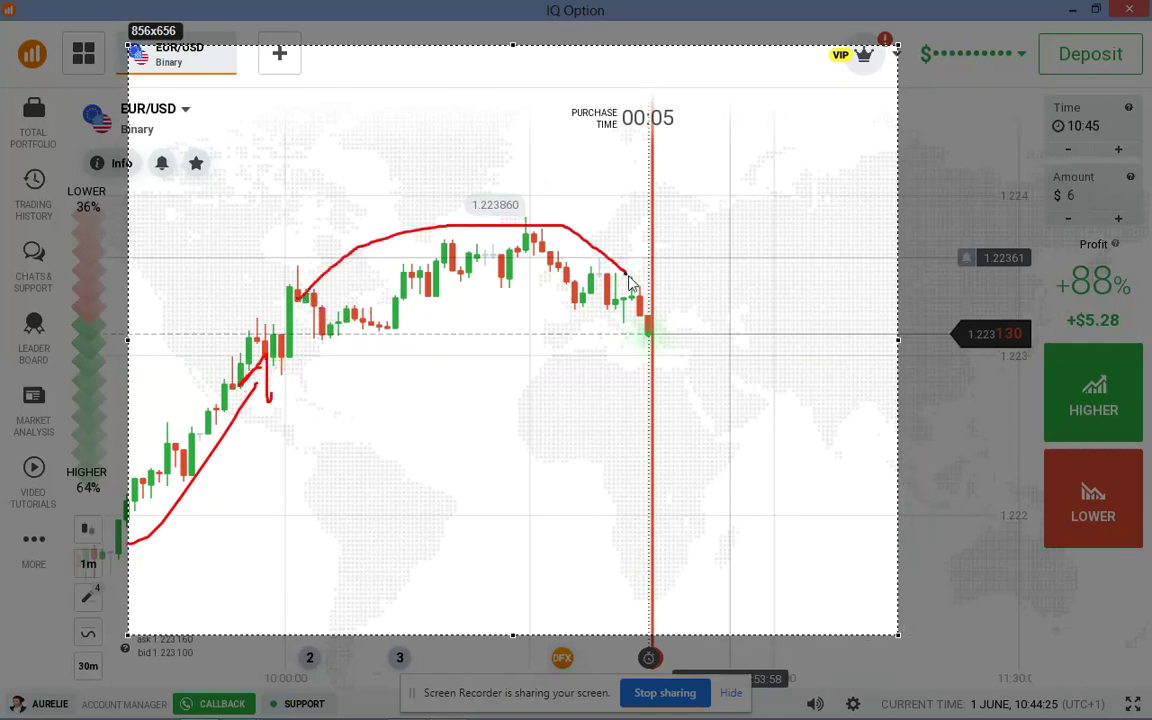
left_click_drag(645, 318, 648, 328)
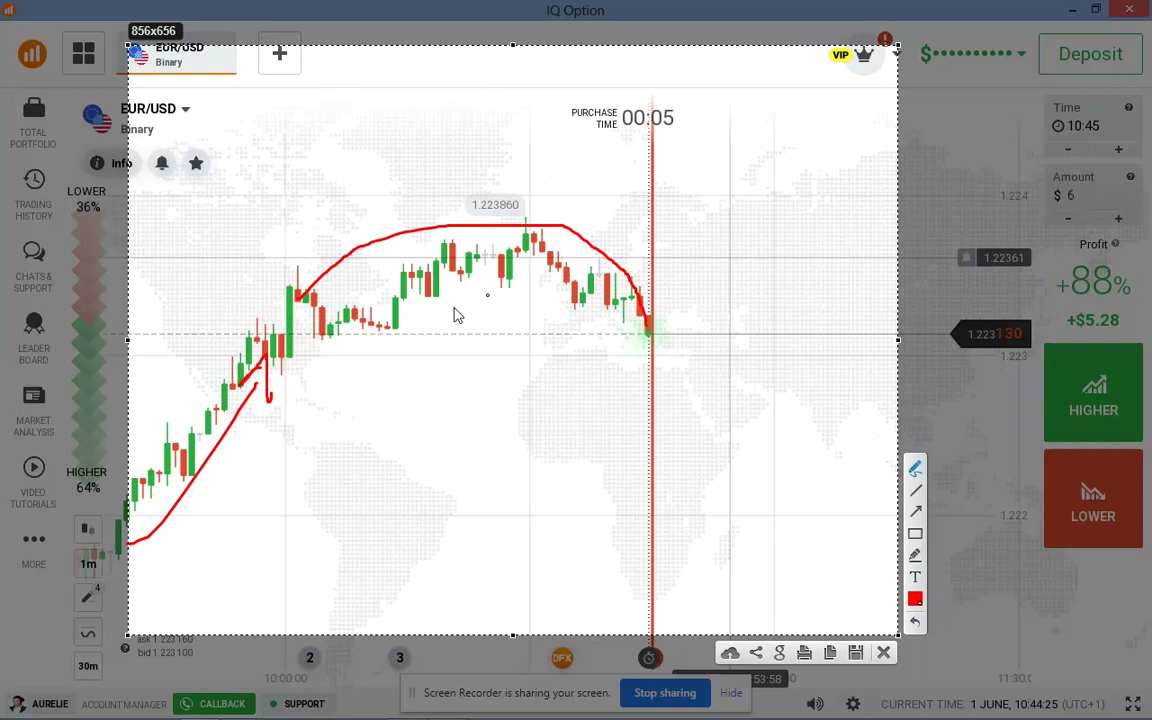
left_click_drag(316, 336, 648, 328)
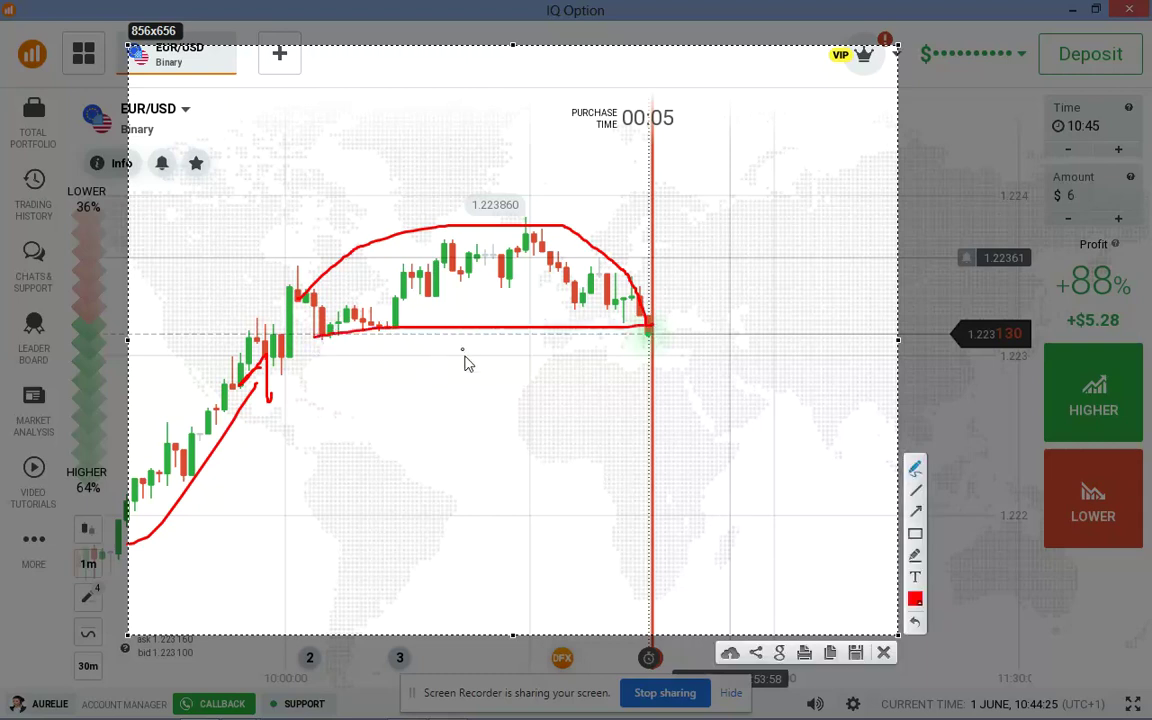
left_click(883, 654)
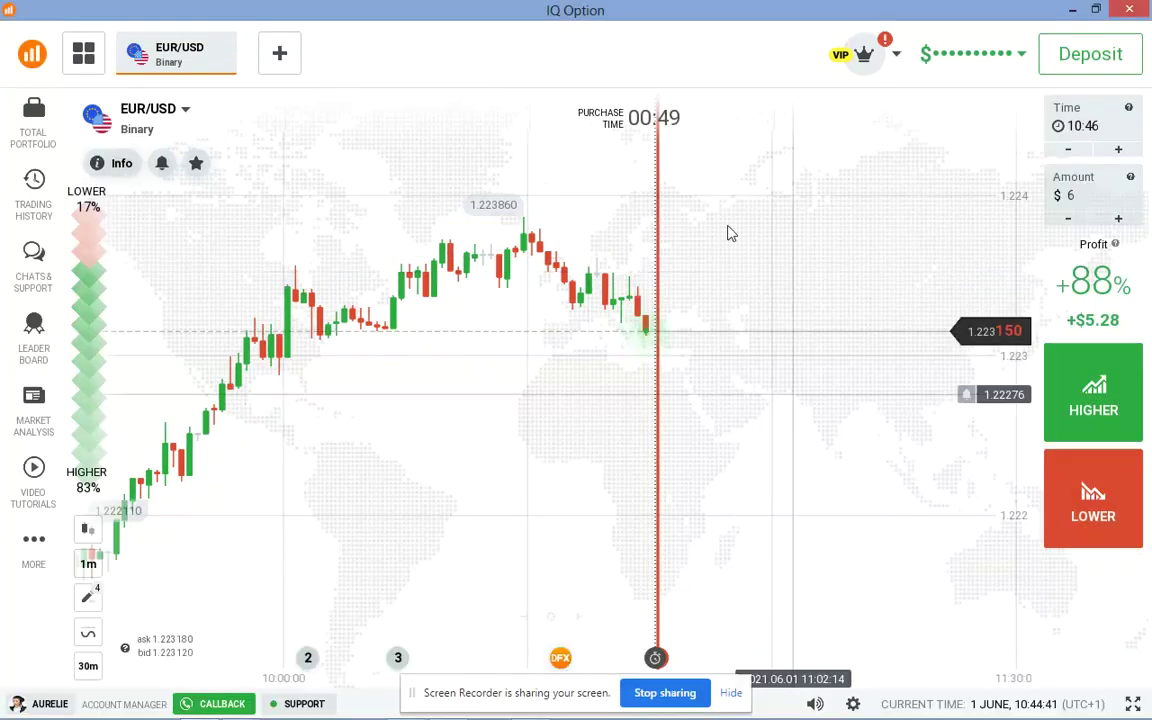
Remove all existing drawings from the EUR/USD chart and place a horizontal line along the support lows at about 1.22315.
left_click(89, 598)
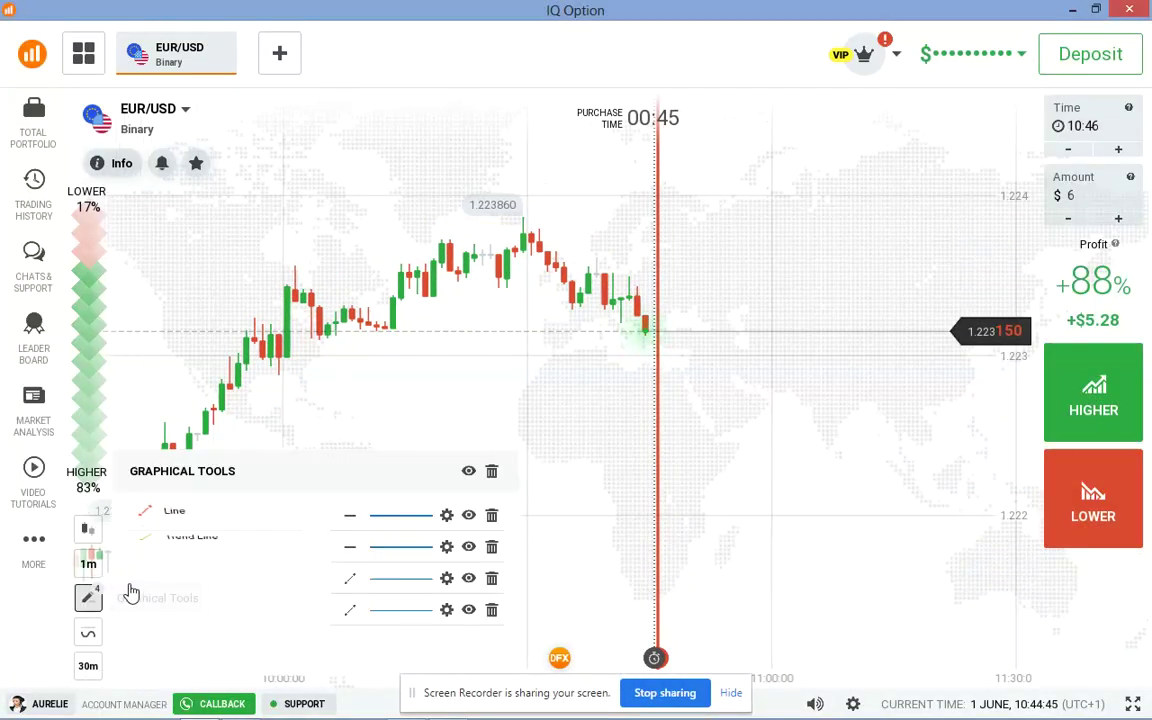
left_click(491, 472)
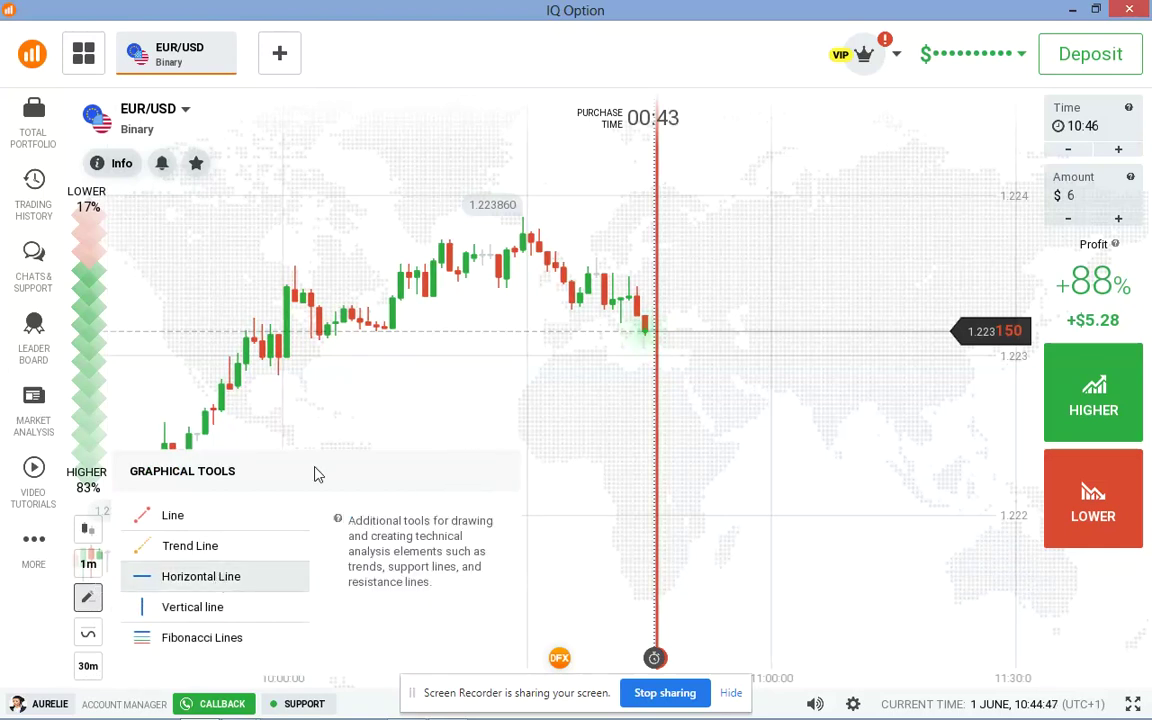
left_click(530, 332)
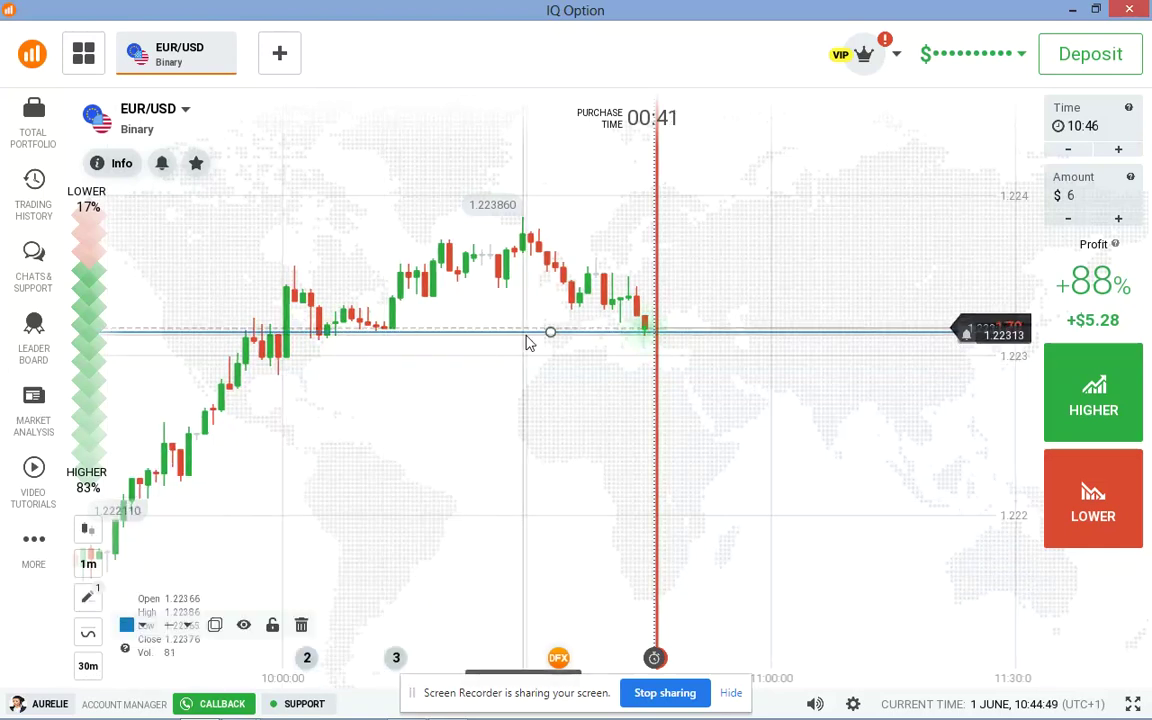
left_click(555, 333)
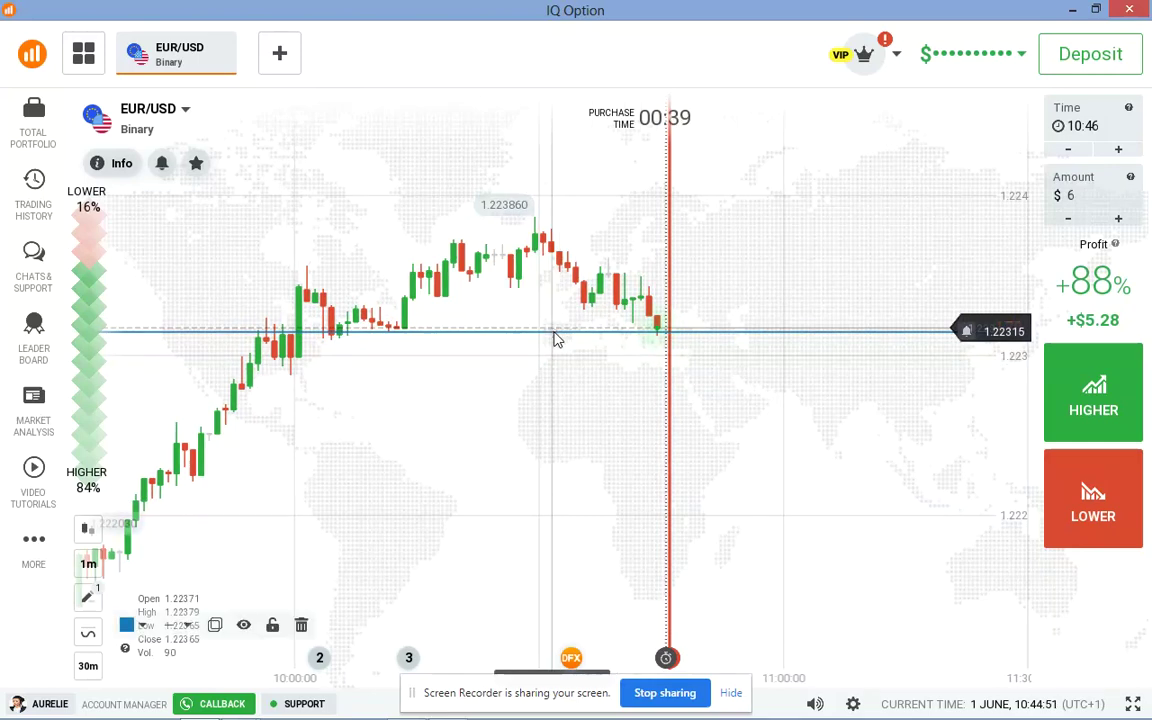
left_click(794, 291)
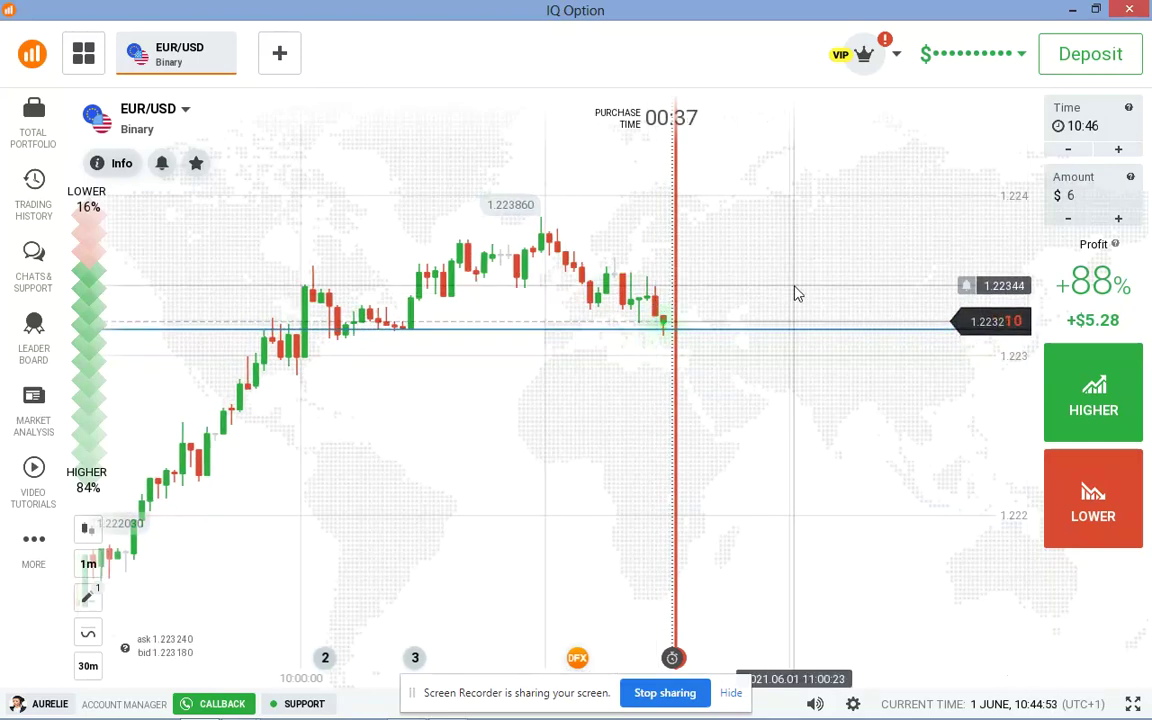
Examine the most recent candles where the price meets the horizontal support line.
scroll(764, 311, "up", 5)
scroll(672, 456, "down", 5)
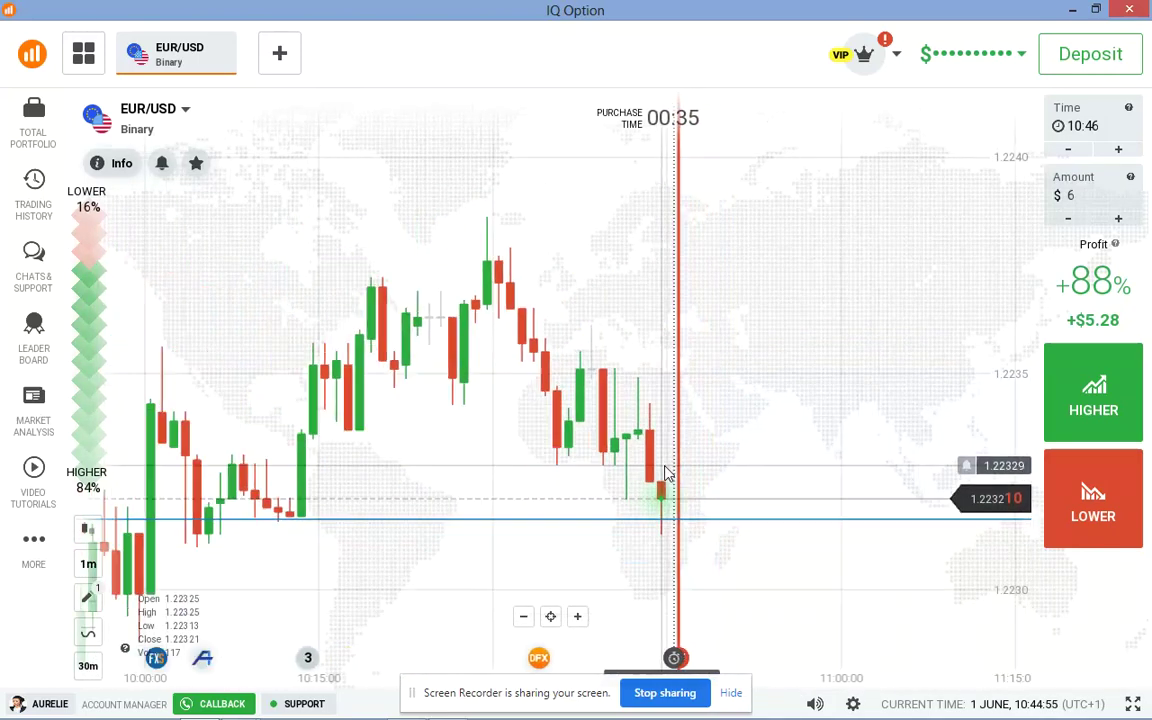
scroll(757, 318, "up", 3)
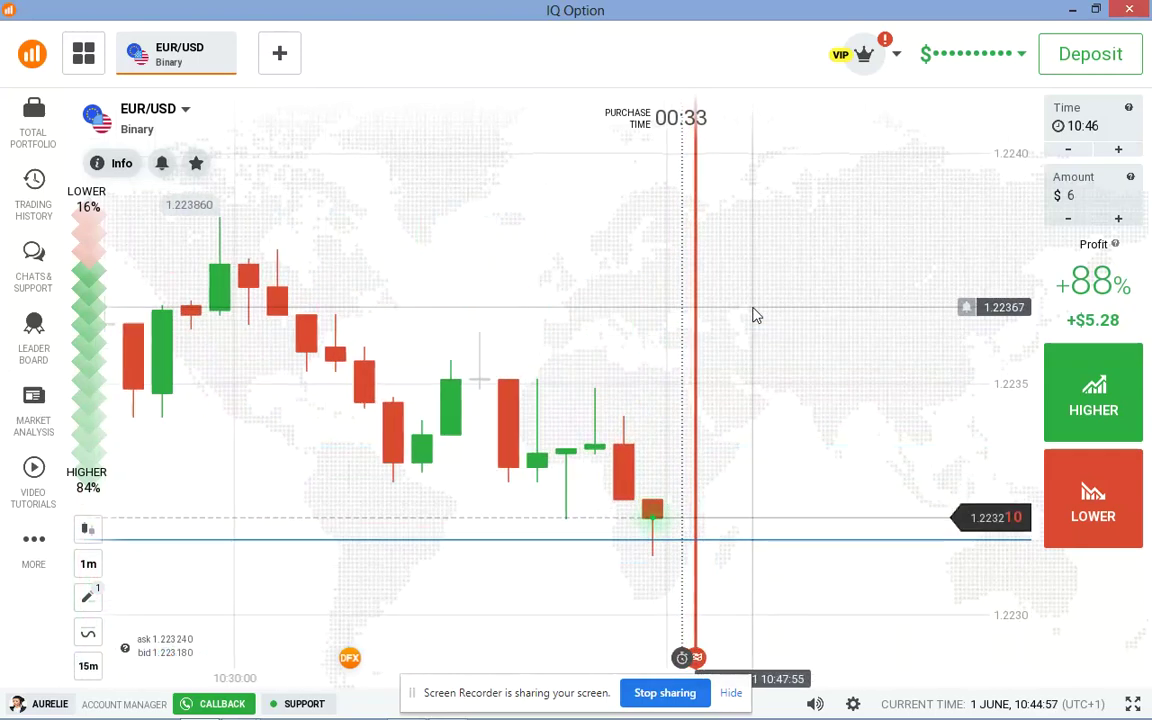
scroll(750, 323, "down", 1)
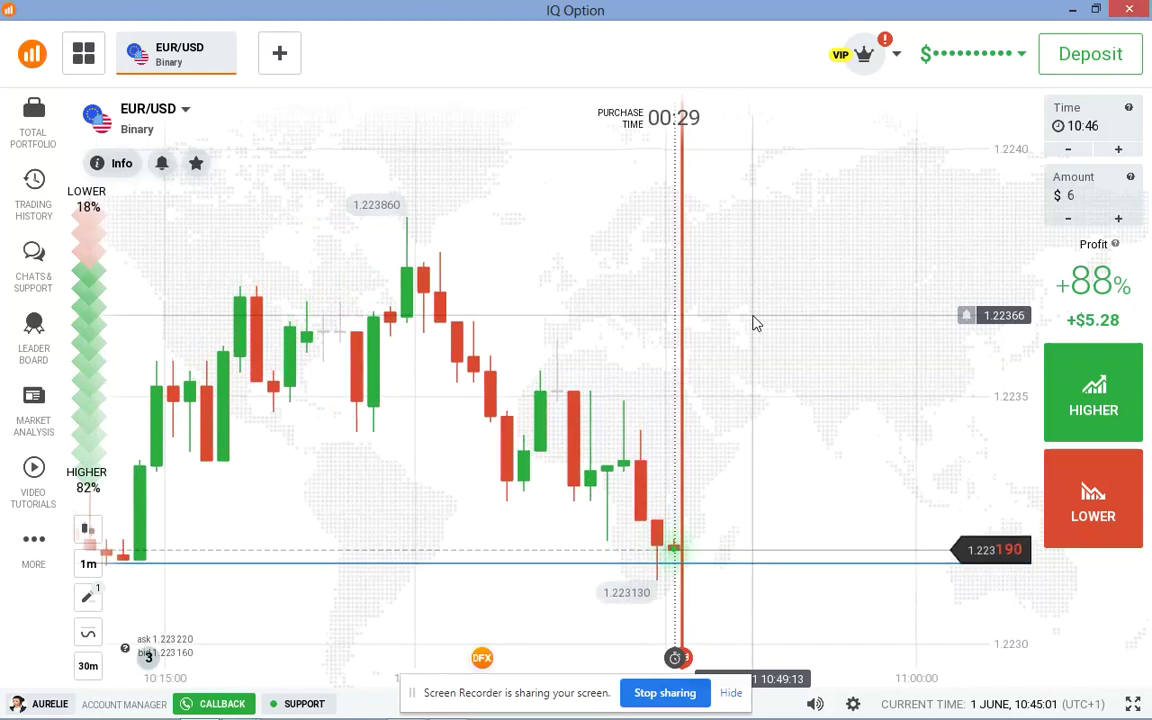
scroll(670, 475, "up", 3)
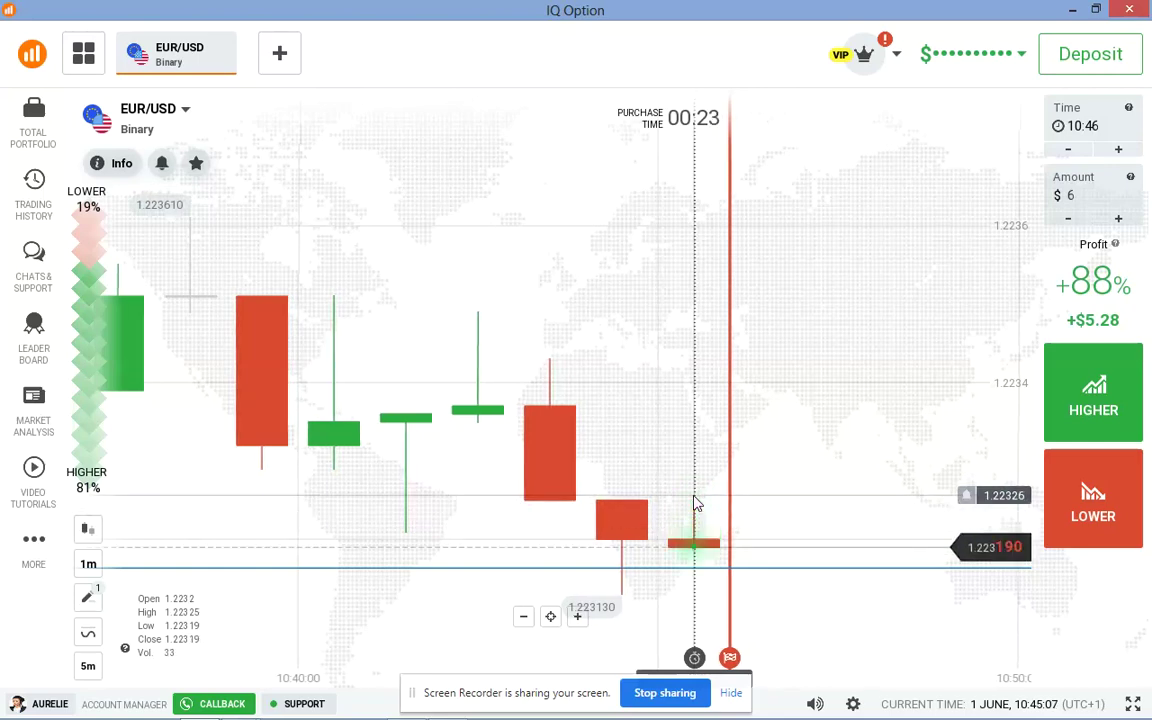
scroll(690, 520, "down", 2)
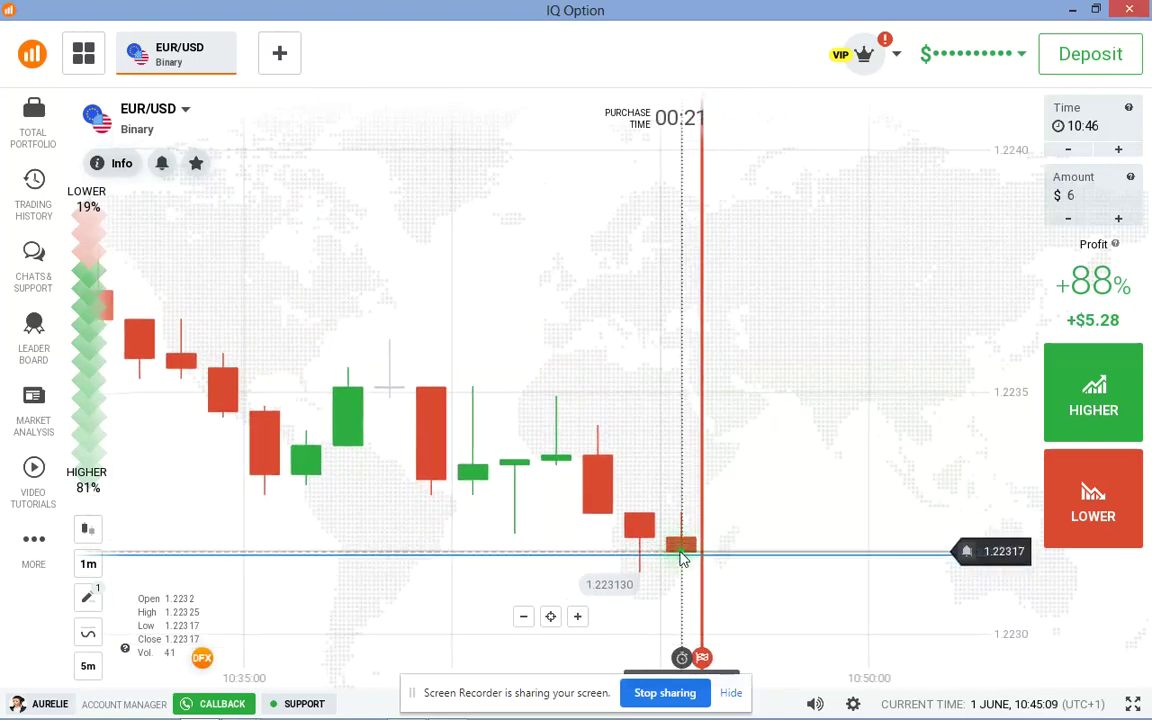
scroll(755, 485, "up", 3)
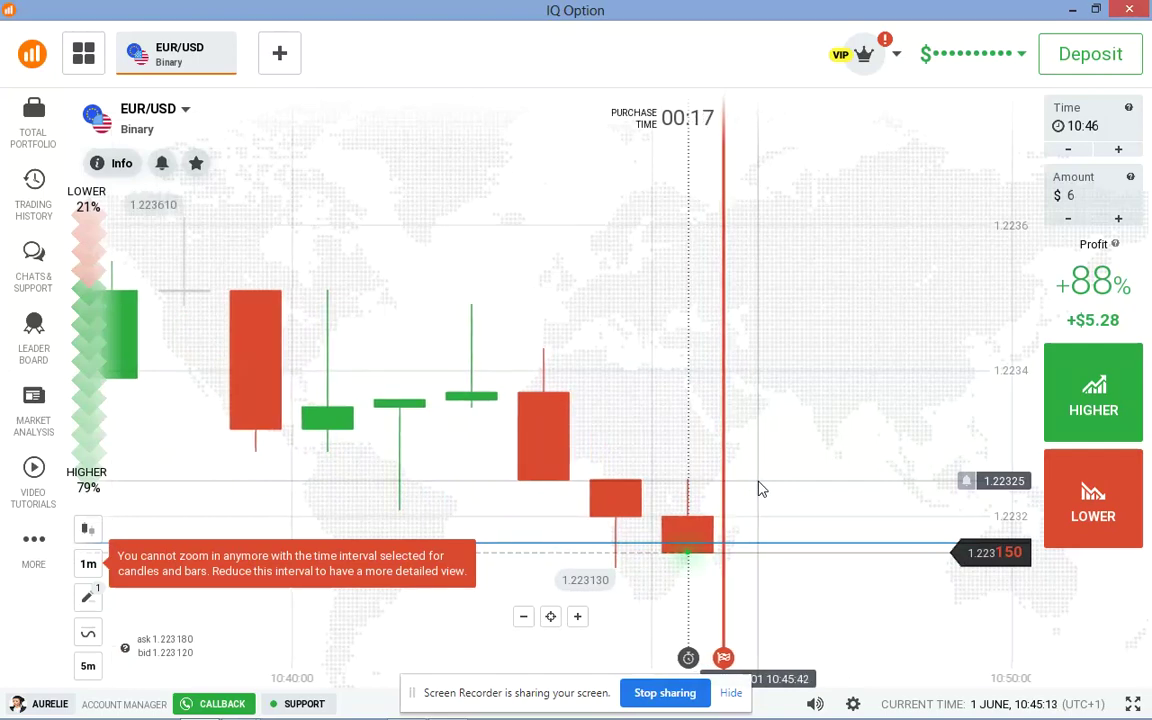
scroll(760, 489, "down", 2)
Capture the chart area and mark the wicks and bodies of the last two candles with red arrows, then discard the capture.
key("Print")
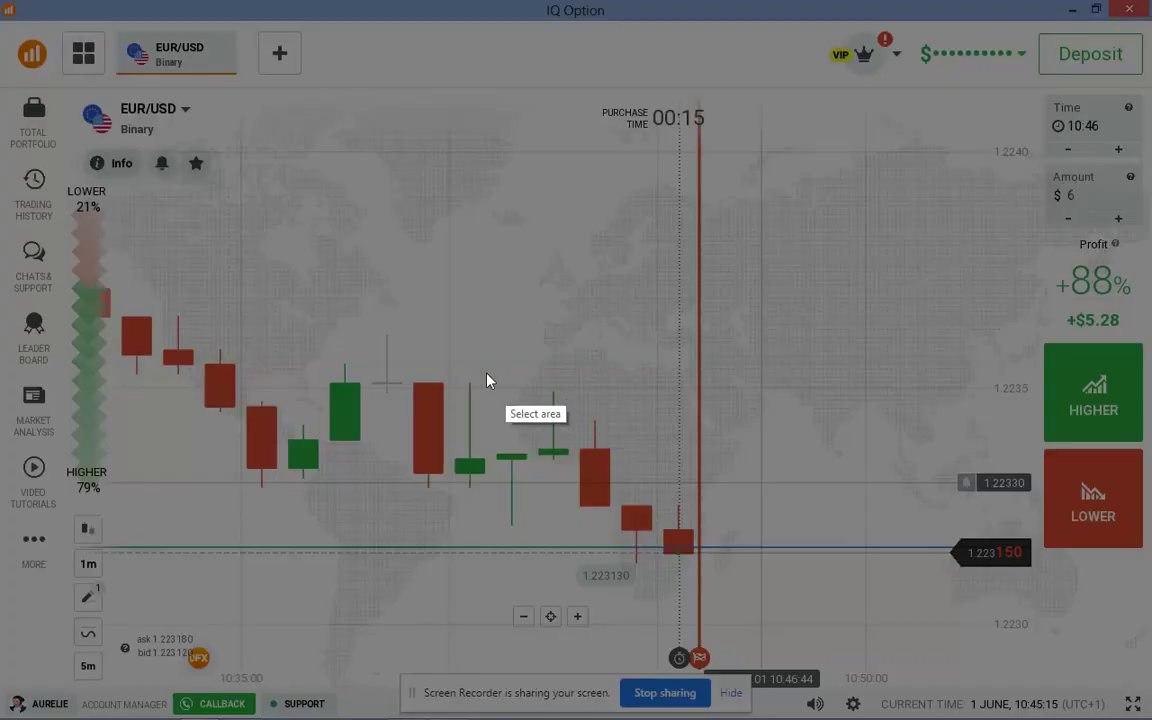
left_click_drag(66, 161, 893, 638)
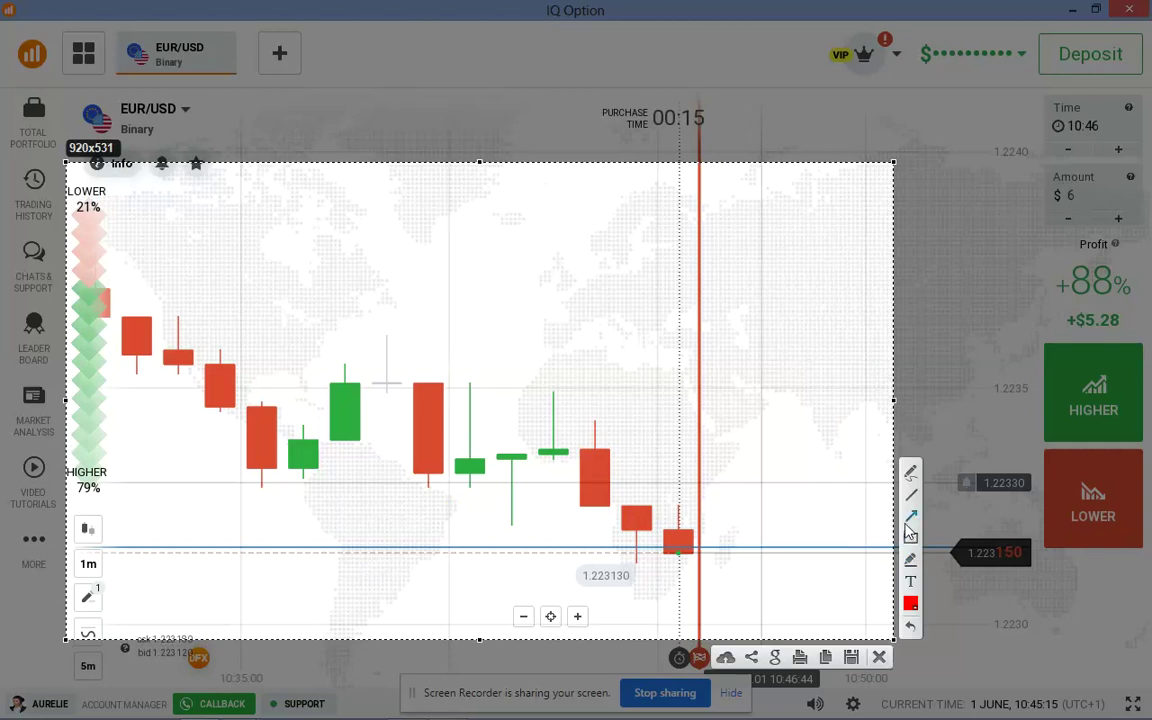
mouse_move(664, 537)
left_mouse_down()
mouse_move(666, 500)
mouse_move(688, 538)
left_mouse_up()
left_click_drag(646, 576, 636, 545)
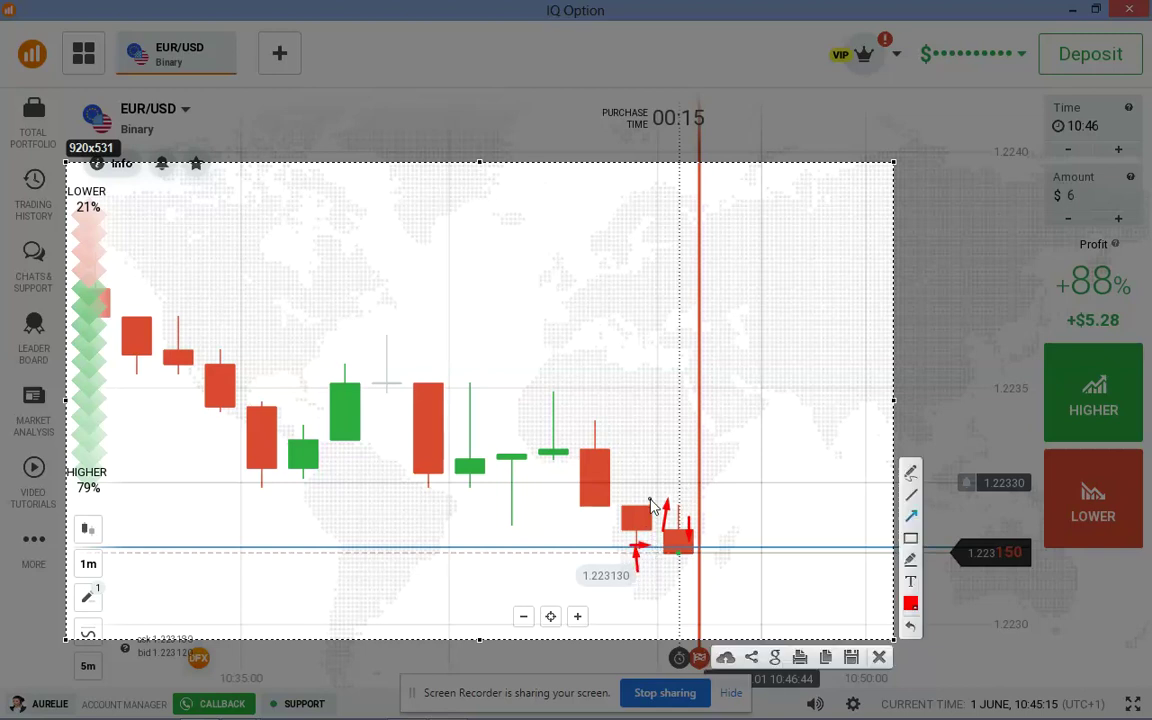
left_click_drag(628, 485, 635, 504)
left_click_drag(673, 507, 674, 550)
left_click(879, 657)
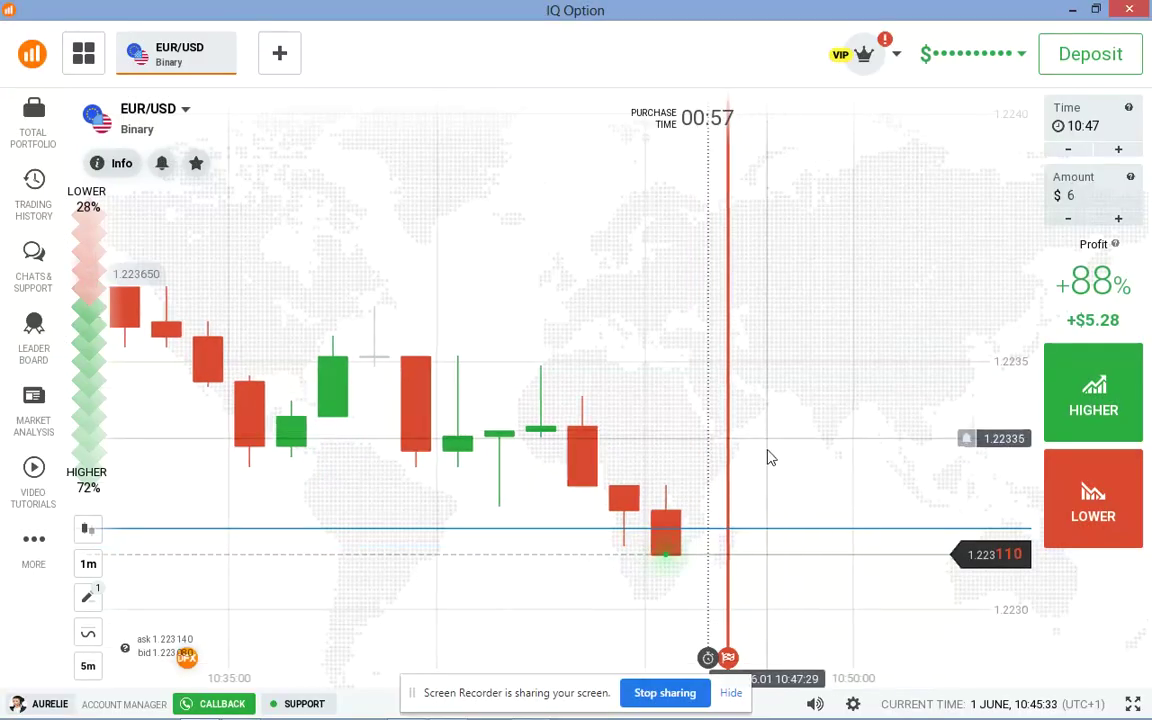
Add a second horizontal line just below the first, near the 10:05 candle's low at about 1.22313.
scroll(766, 445, "down", 5)
scroll(548, 404, "down", 3)
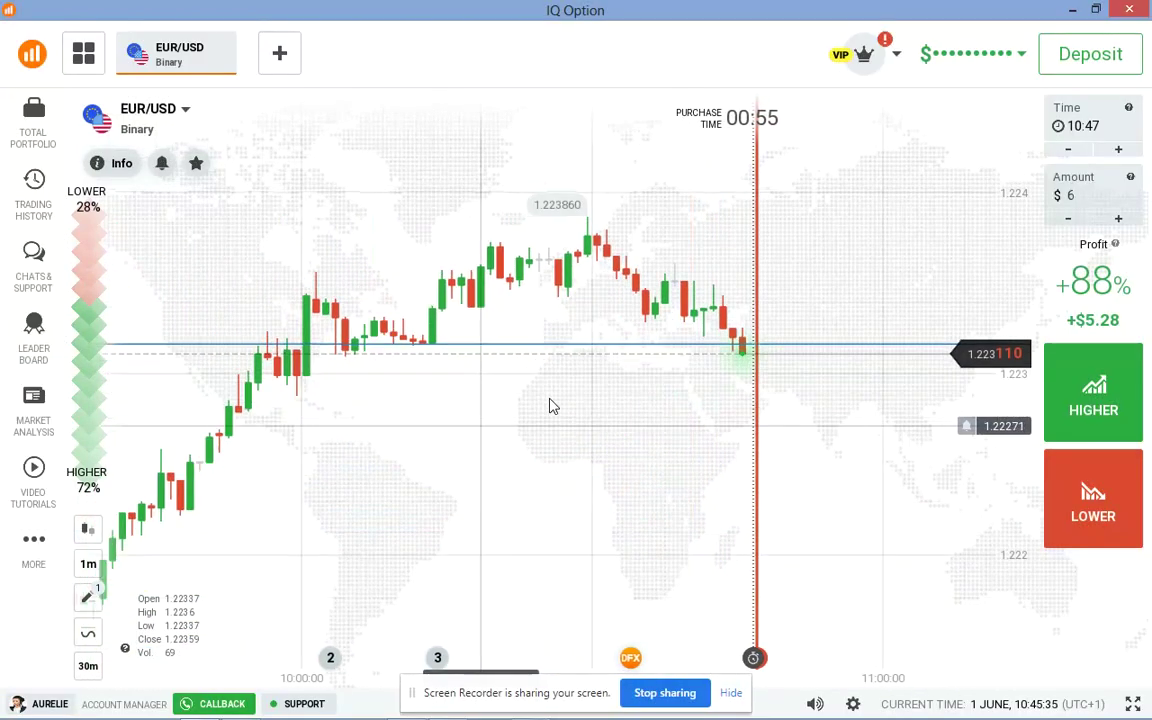
scroll(293, 473, "up", 3)
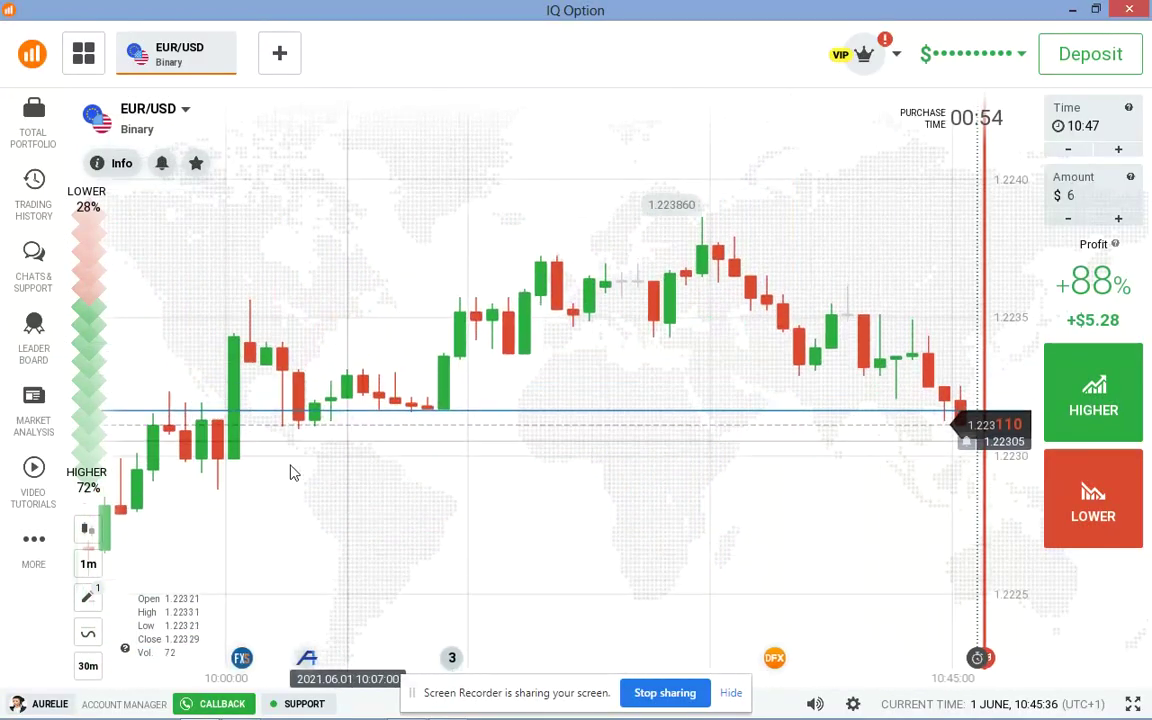
left_click(88, 597)
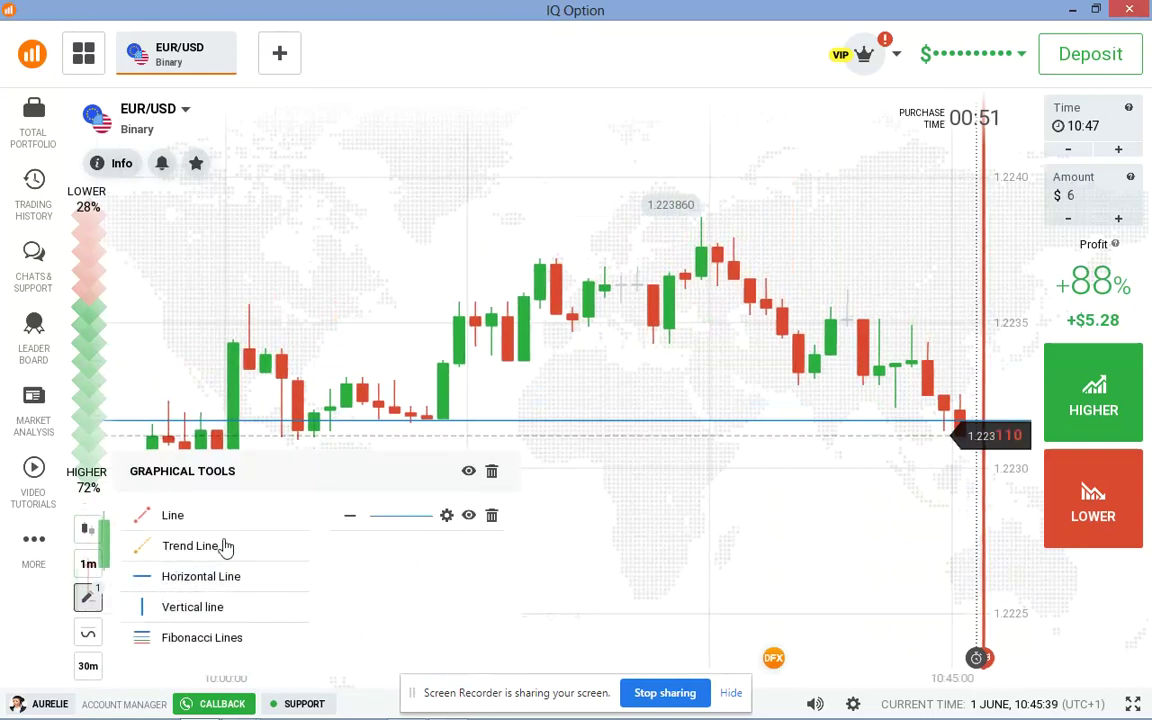
left_click(172, 580)
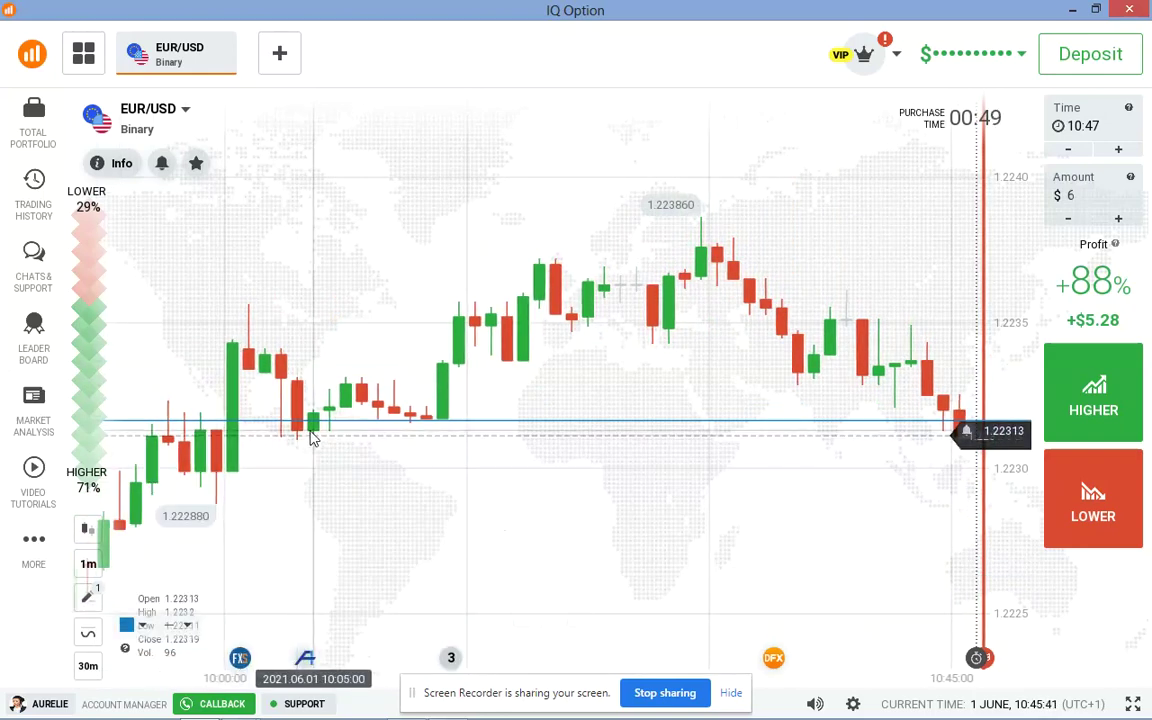
left_click(311, 437)
Move the lower horizontal line down to the wick lows of the candles around 10:05.
scroll(490, 465, "up", 2)
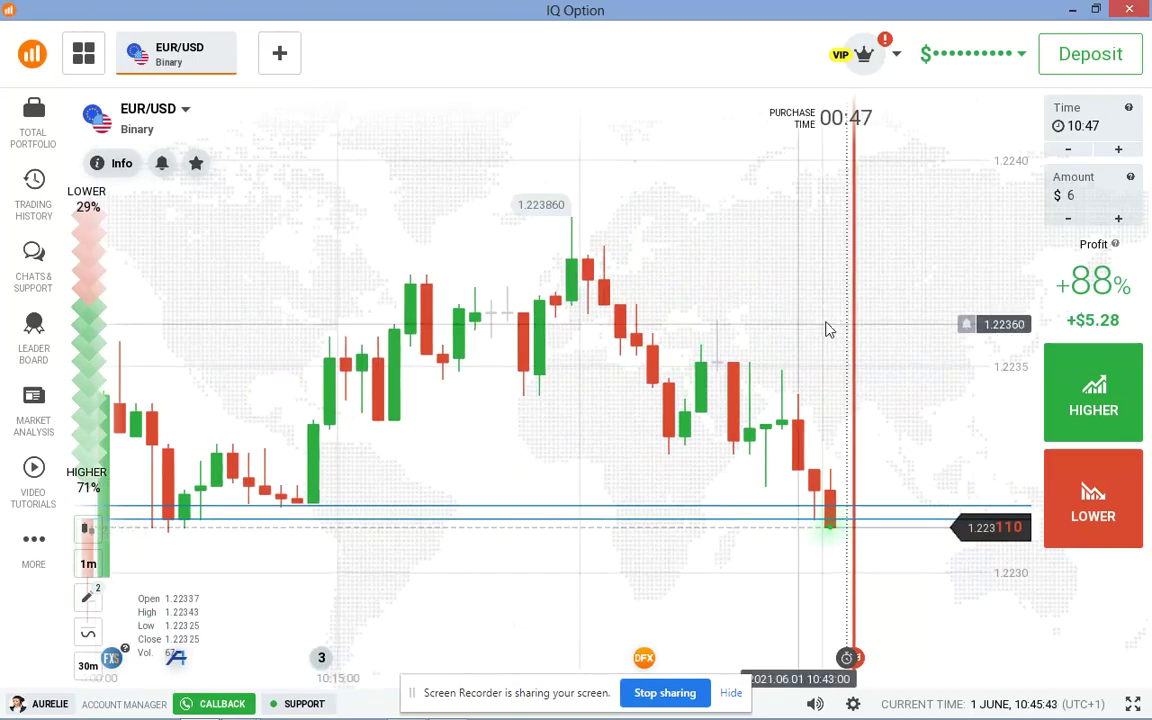
scroll(884, 322, "up", 5)
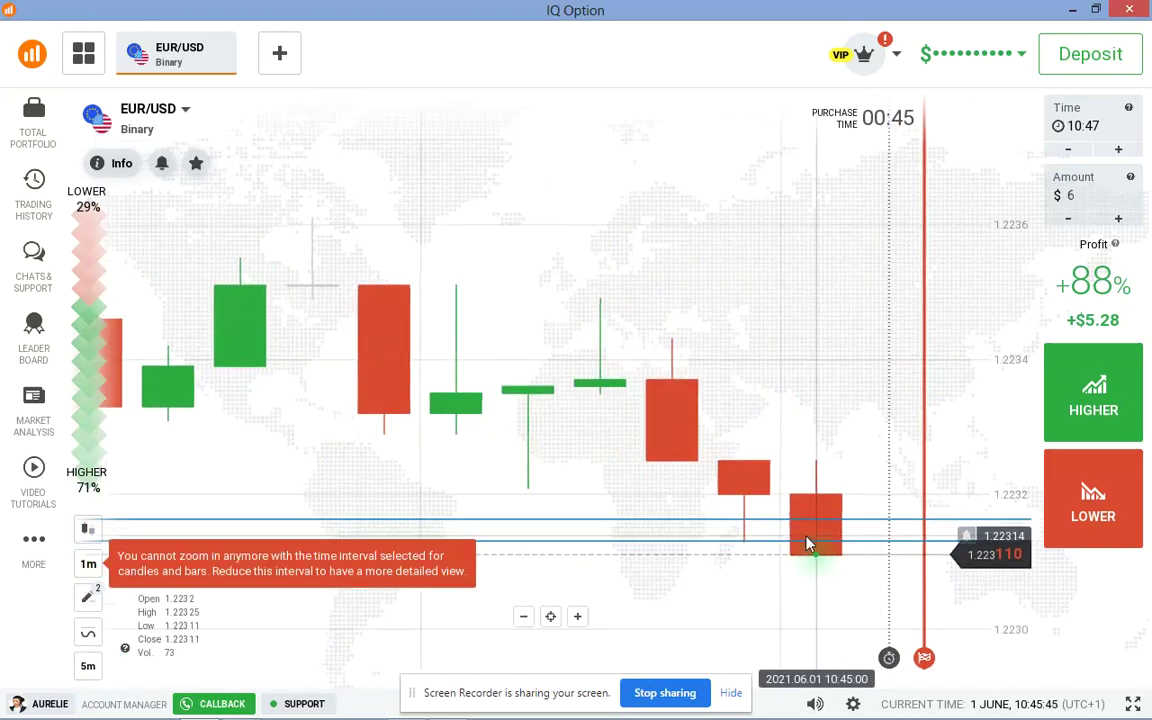
scroll(738, 496, "down", 6)
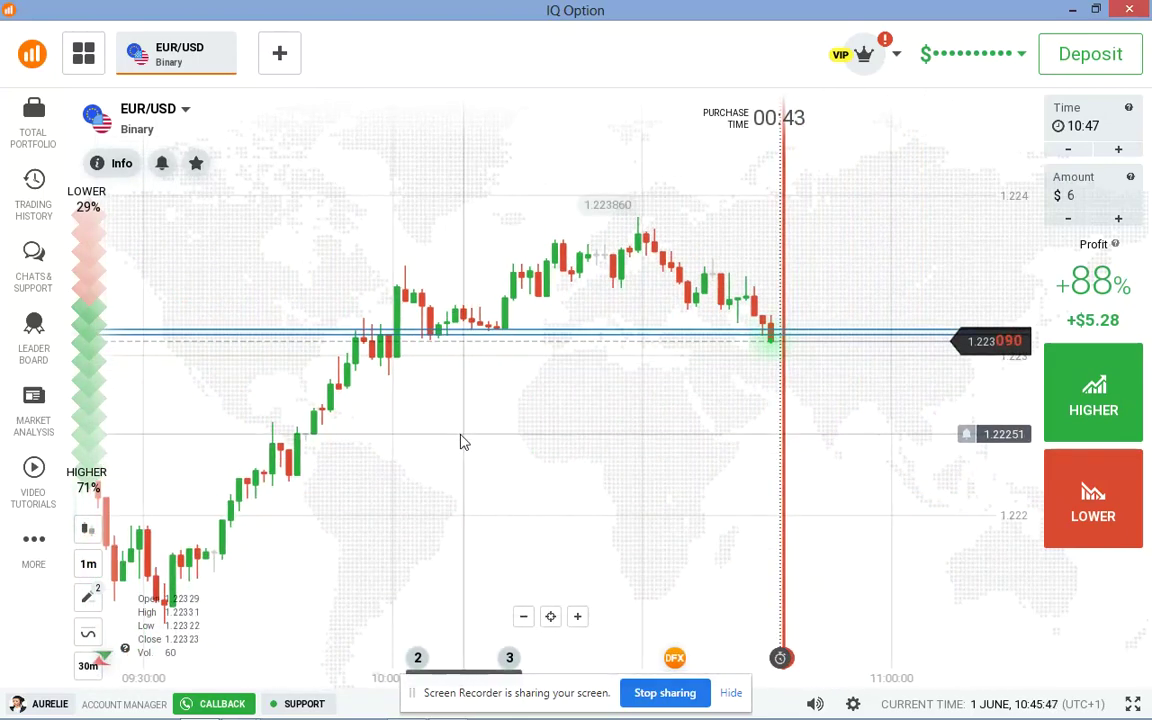
scroll(465, 442, "up", 3)
left_click_drag(617, 504, 530, 517)
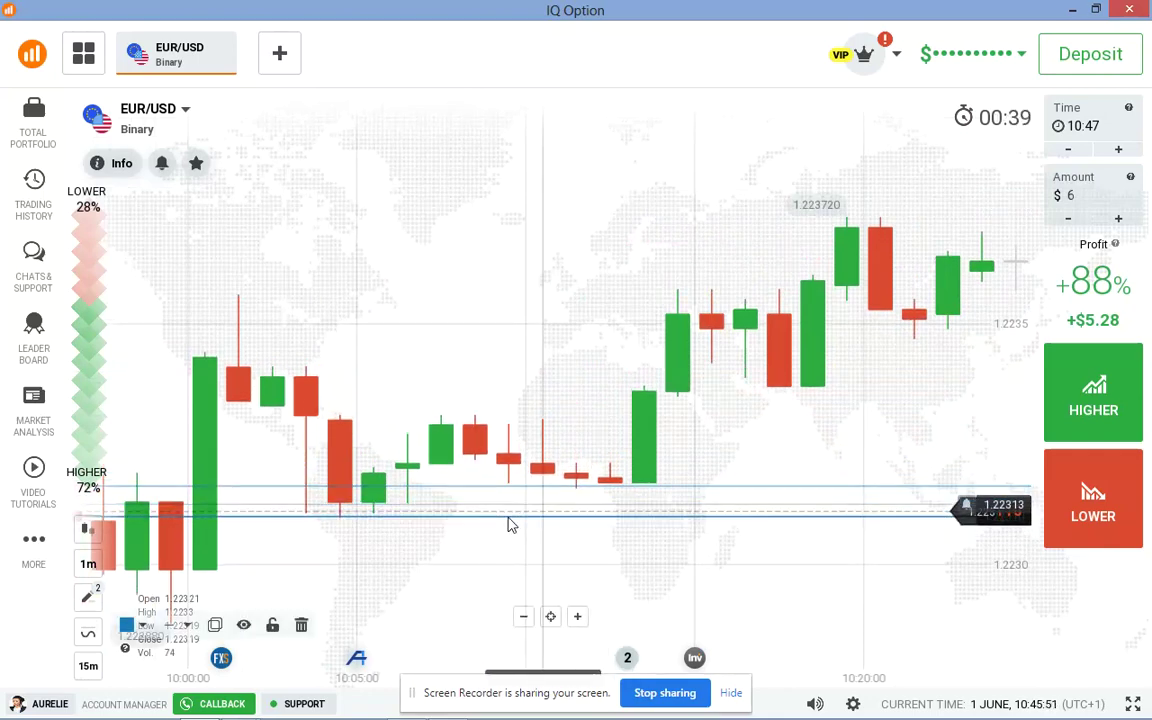
Examine how the newest candles behave between the two horizontal lines compared with the earlier lows.
scroll(674, 404, "down", 4)
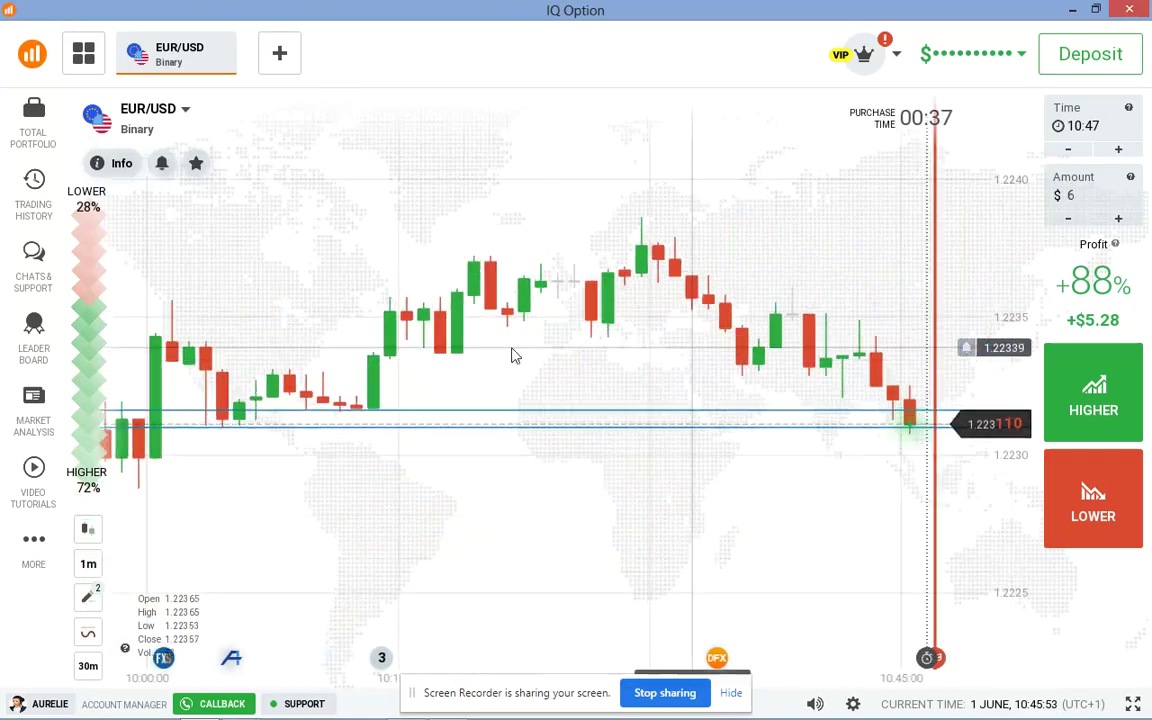
scroll(810, 334, "up", 4)
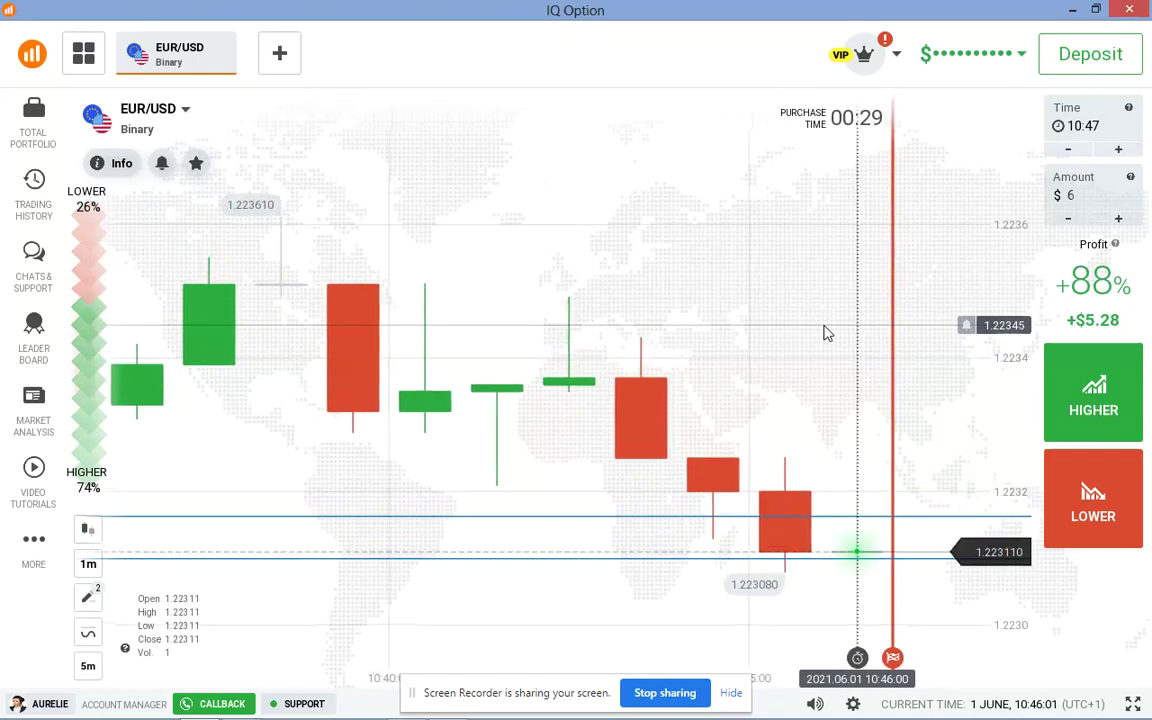
scroll(826, 334, "down", 3)
scroll(826, 334, "down", 3)
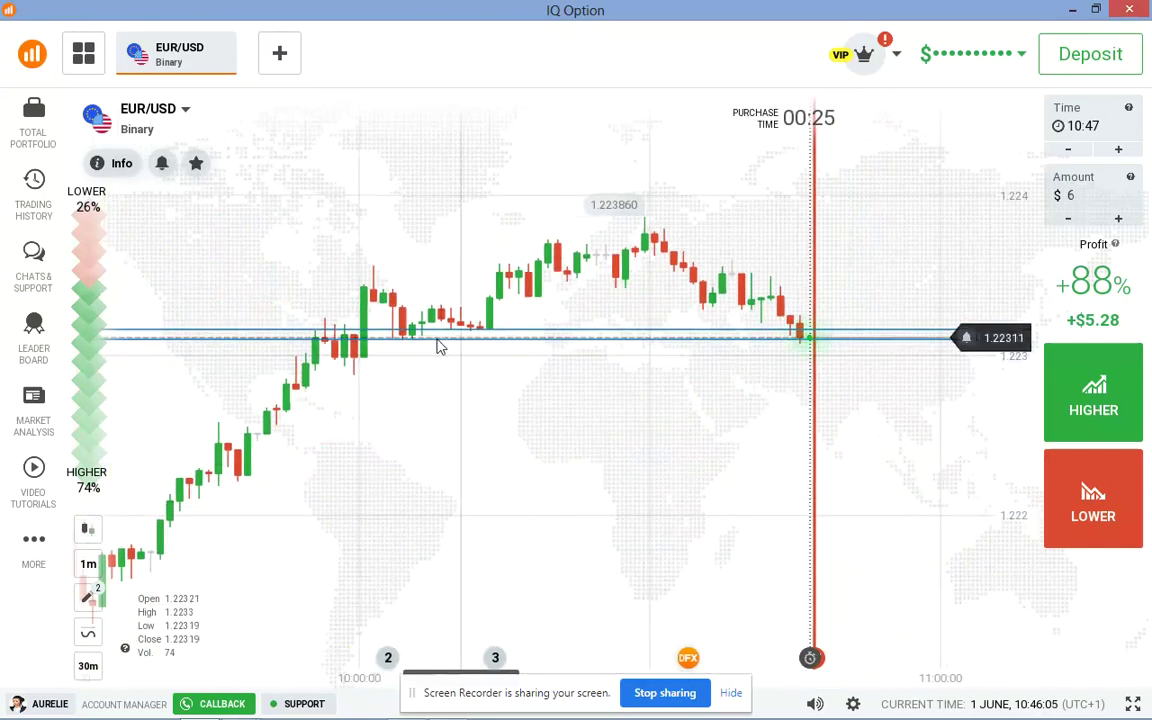
scroll(820, 295, "up", 5)
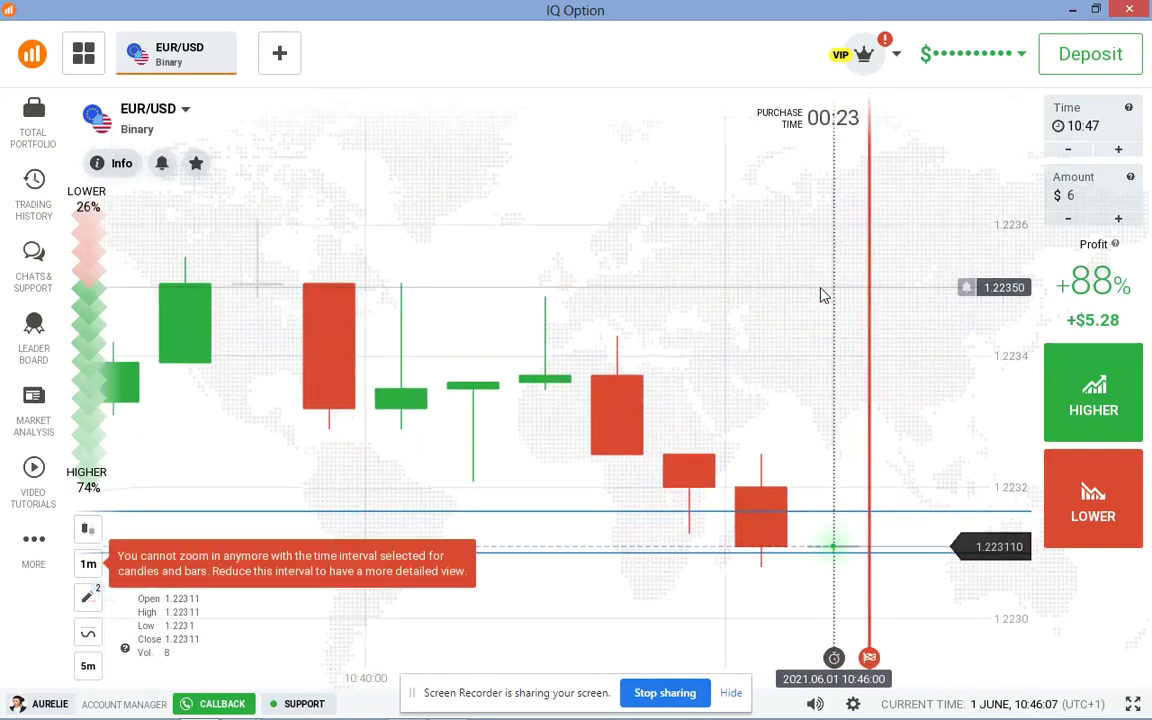
scroll(820, 295, "down", 2)
scroll(820, 292, "down", 2)
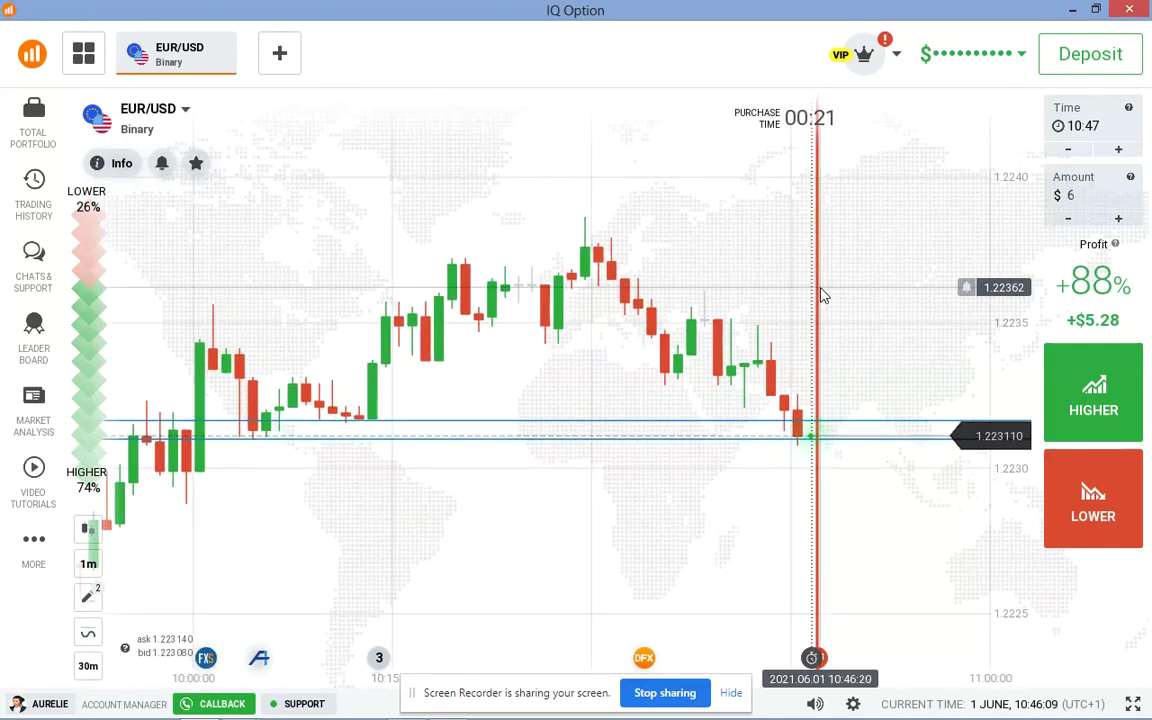
scroll(820, 295, "down", 2)
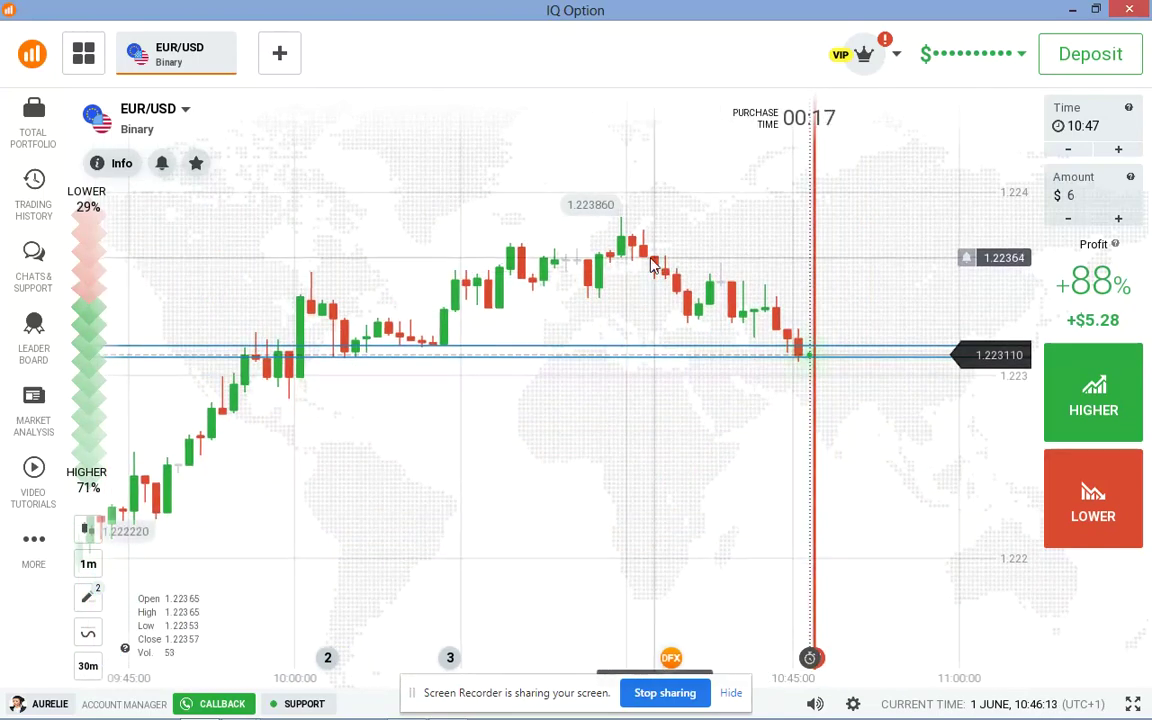
Capture the chart and draw red arrows along the decline from the peak, the earlier rise and the support zone, then discard the capture.
key("Print")
left_click_drag(118, 110, 1037, 614)
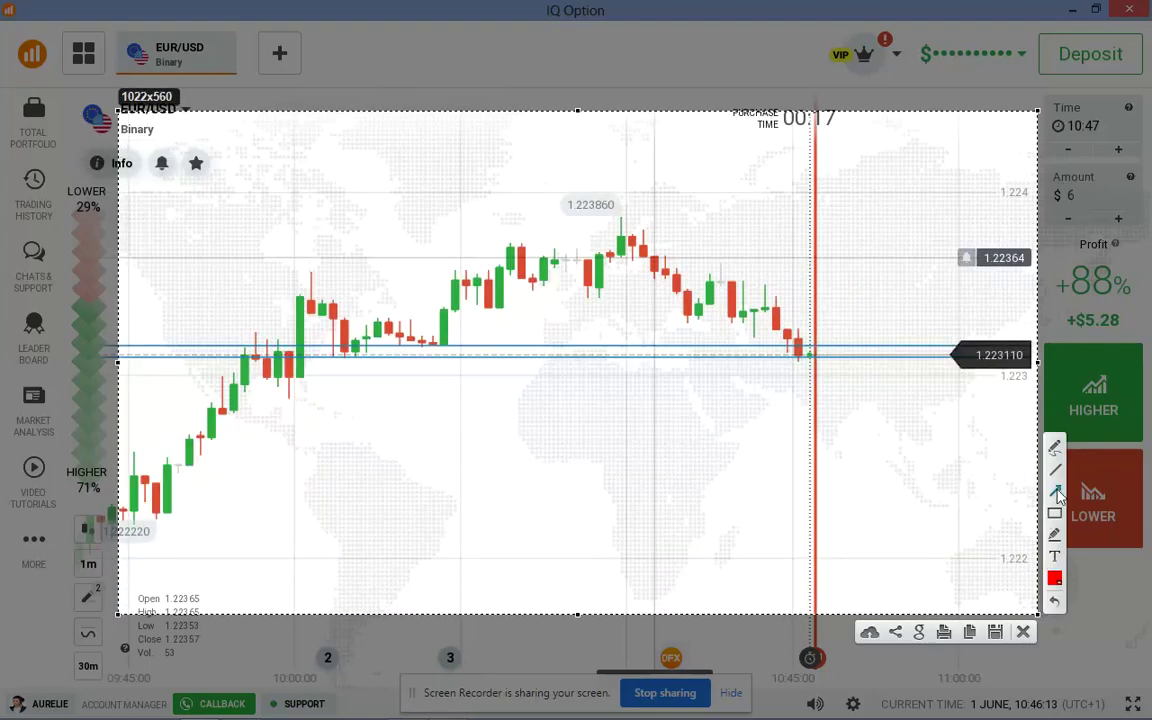
mouse_move(627, 219)
left_mouse_down()
mouse_move(818, 326)
mouse_move(800, 345)
left_mouse_up()
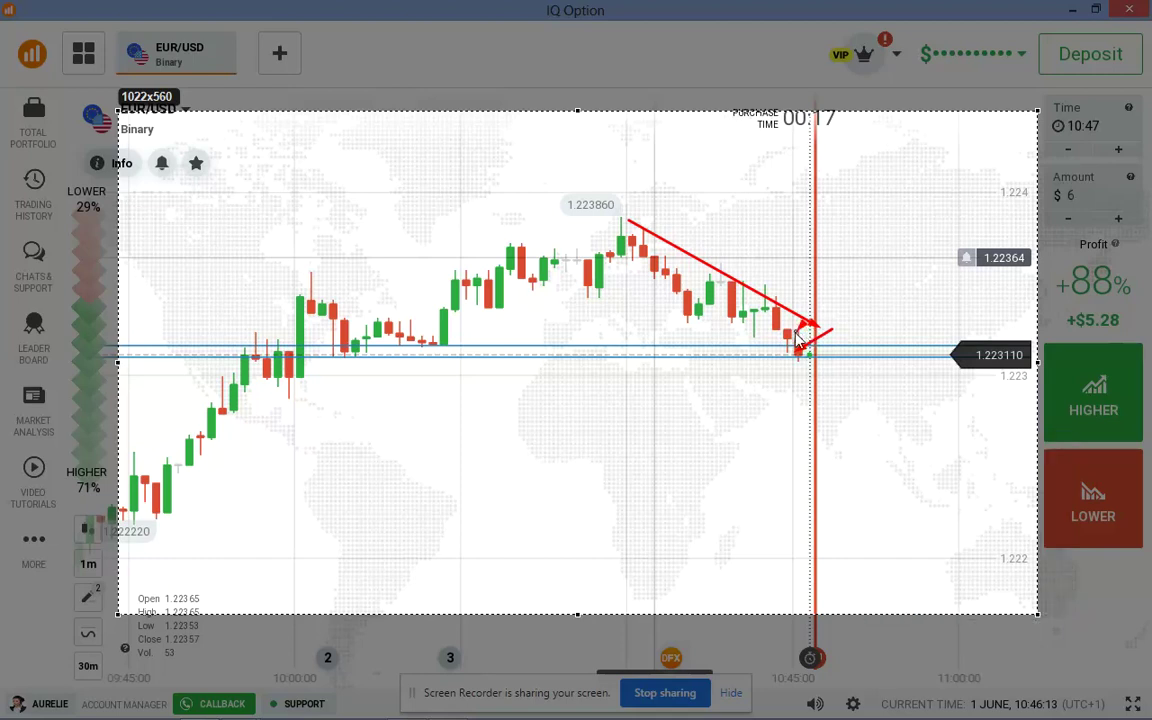
mouse_move(176, 546)
left_mouse_down()
mouse_move(345, 357)
mouse_move(629, 362)
left_mouse_up()
left_click_drag(790, 358, 791, 360)
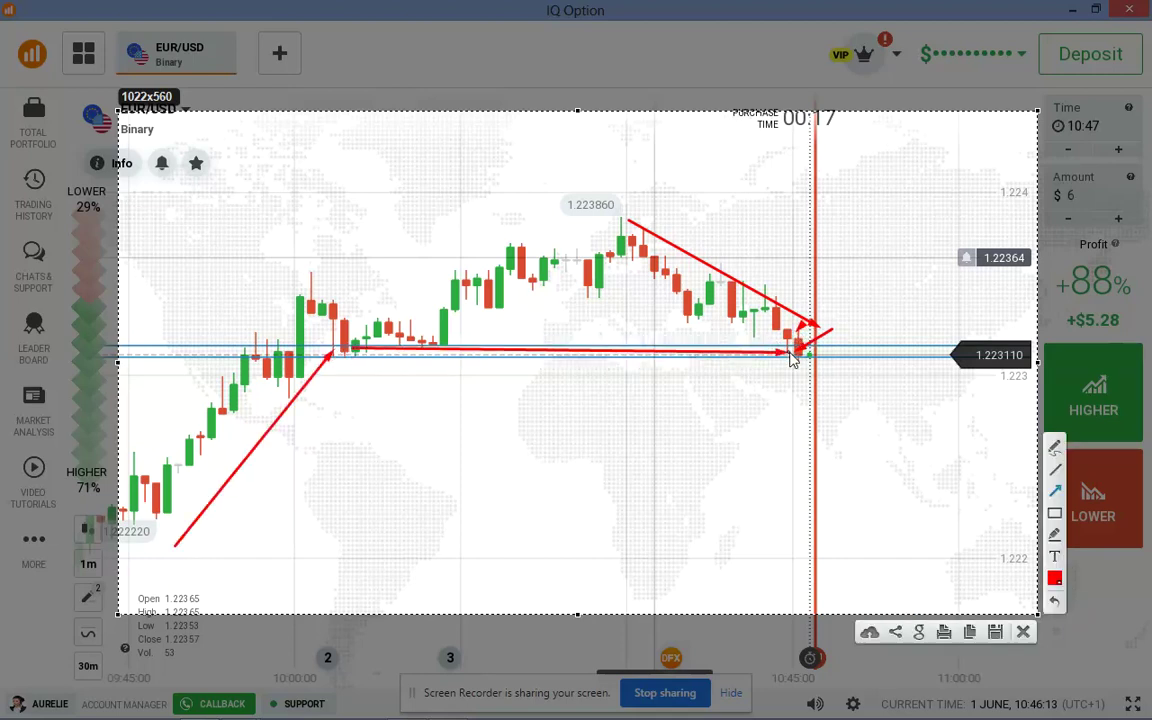
left_click(1022, 634)
Capture the chart area and outline the last two candles and the support zone between the horizontal lines with red rectangles.
scroll(897, 351, "up", 5)
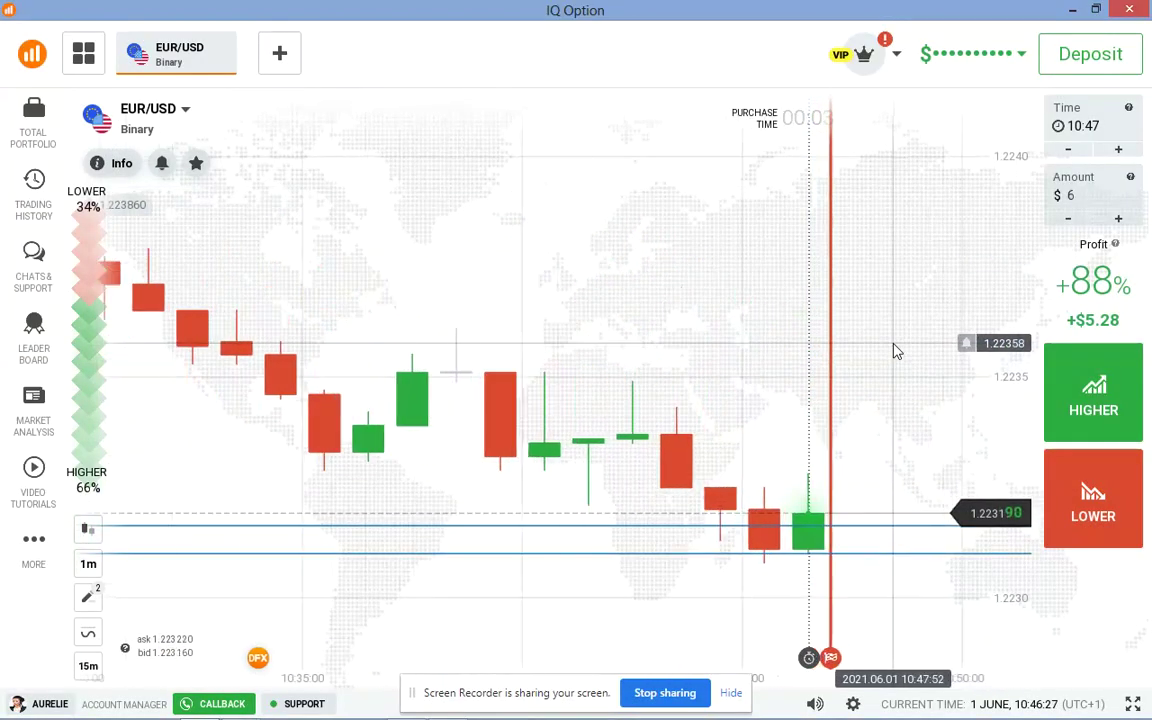
scroll(895, 350, "down", 5)
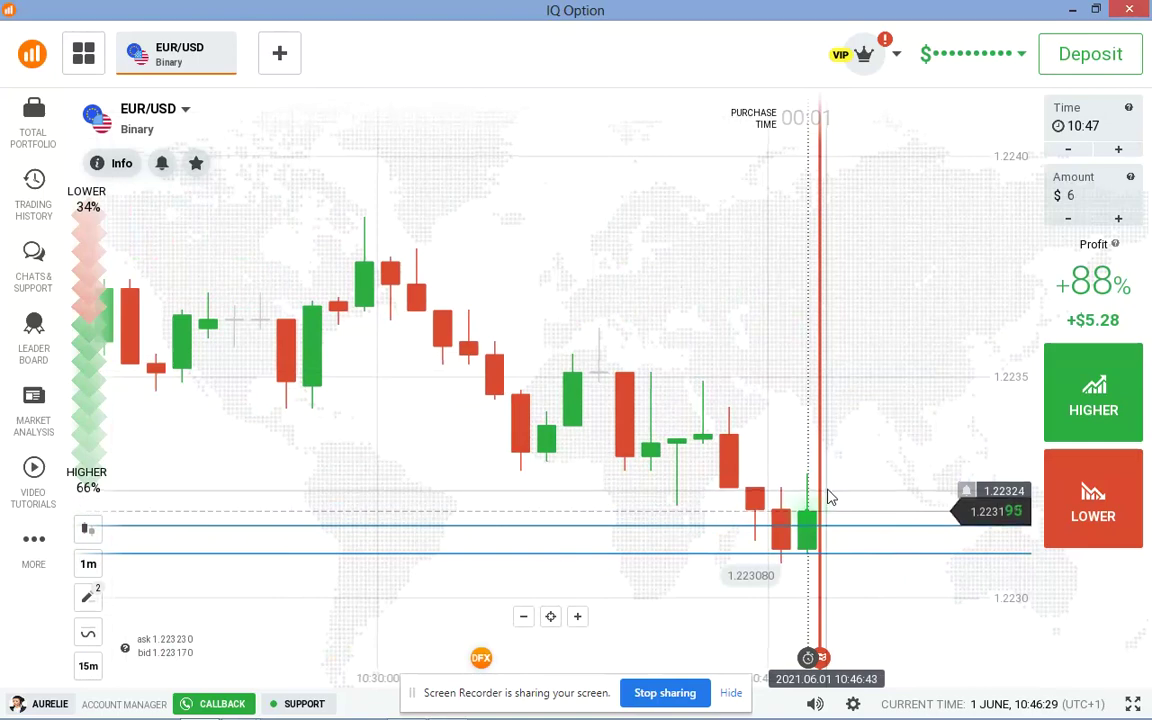
scroll(828, 494, "down", 3)
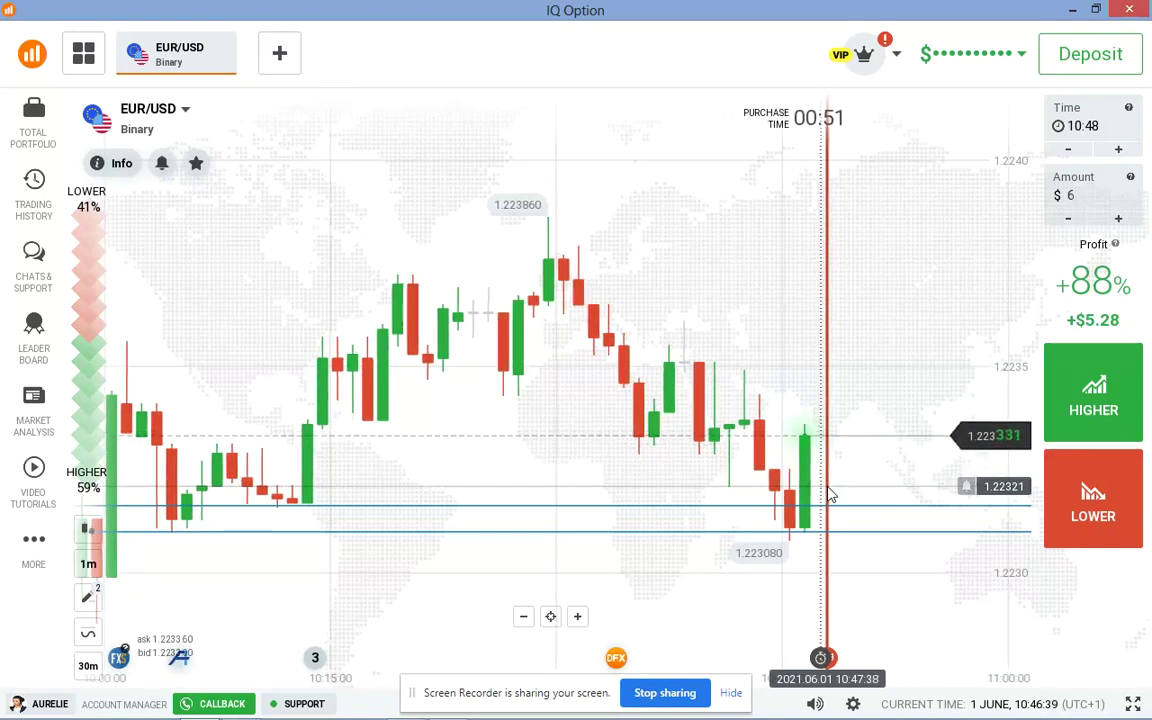
scroll(828, 494, "up", 5)
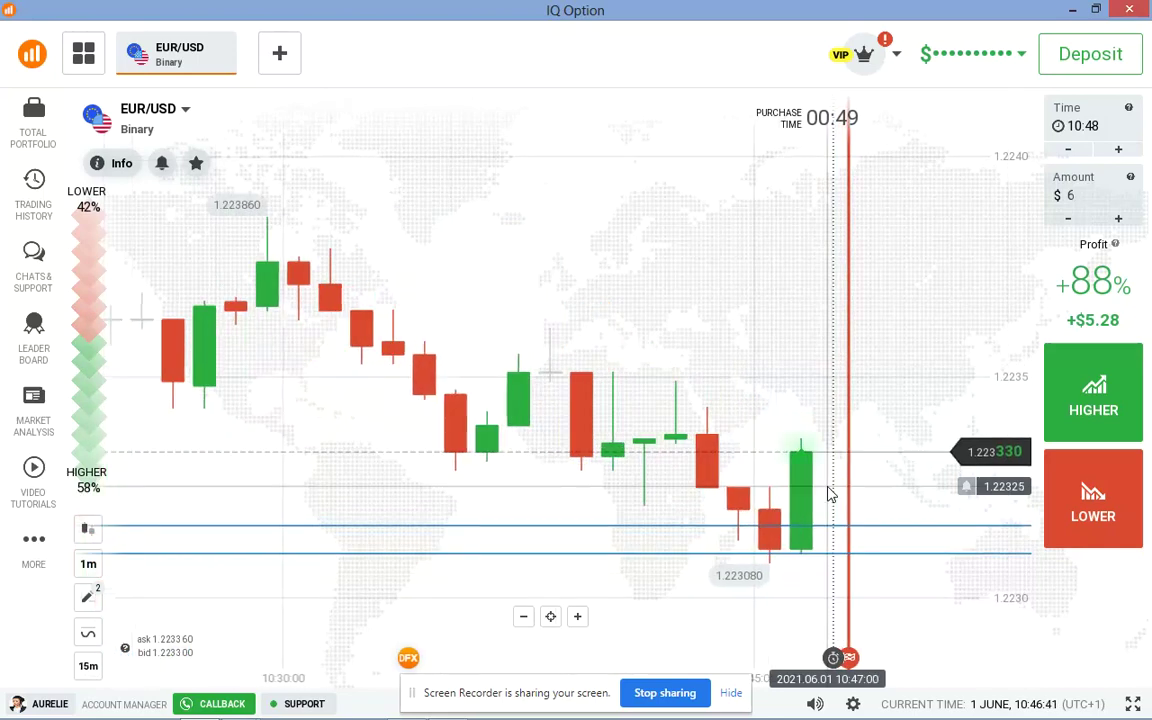
scroll(828, 494, "down", 5)
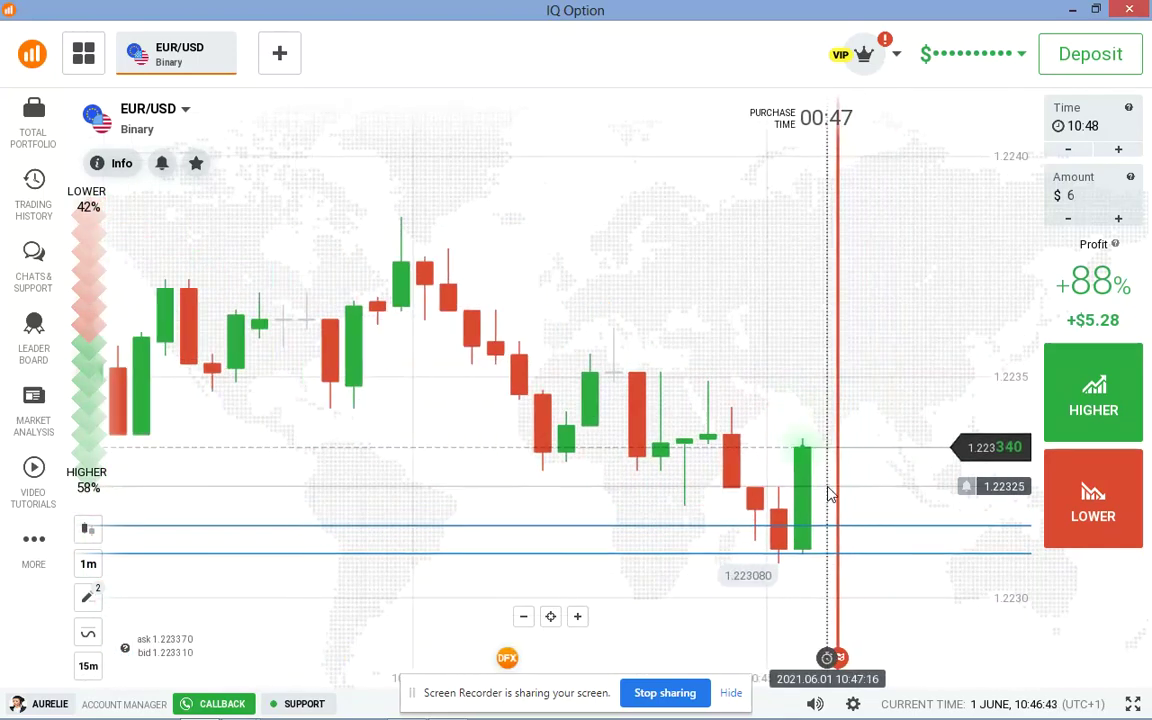
key("Print")
mouse_move(8, 146)
left_mouse_down()
mouse_move(940, 512)
mouse_move(998, 635)
left_mouse_up()
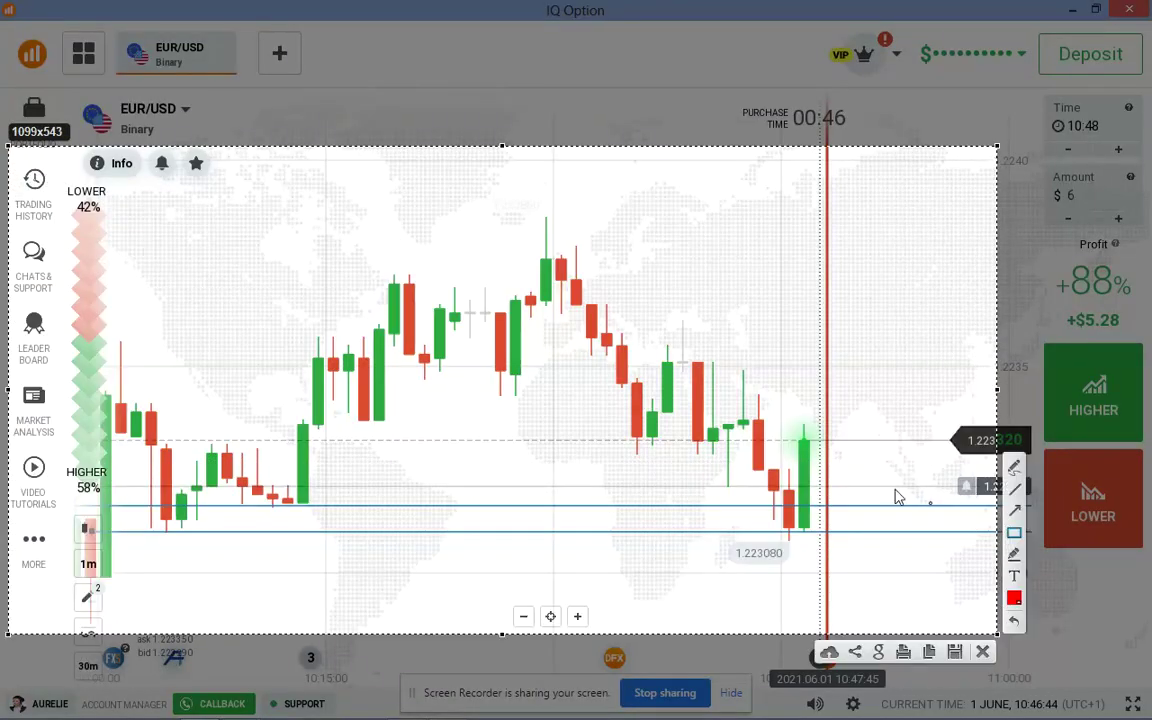
left_click_drag(771, 426, 826, 543)
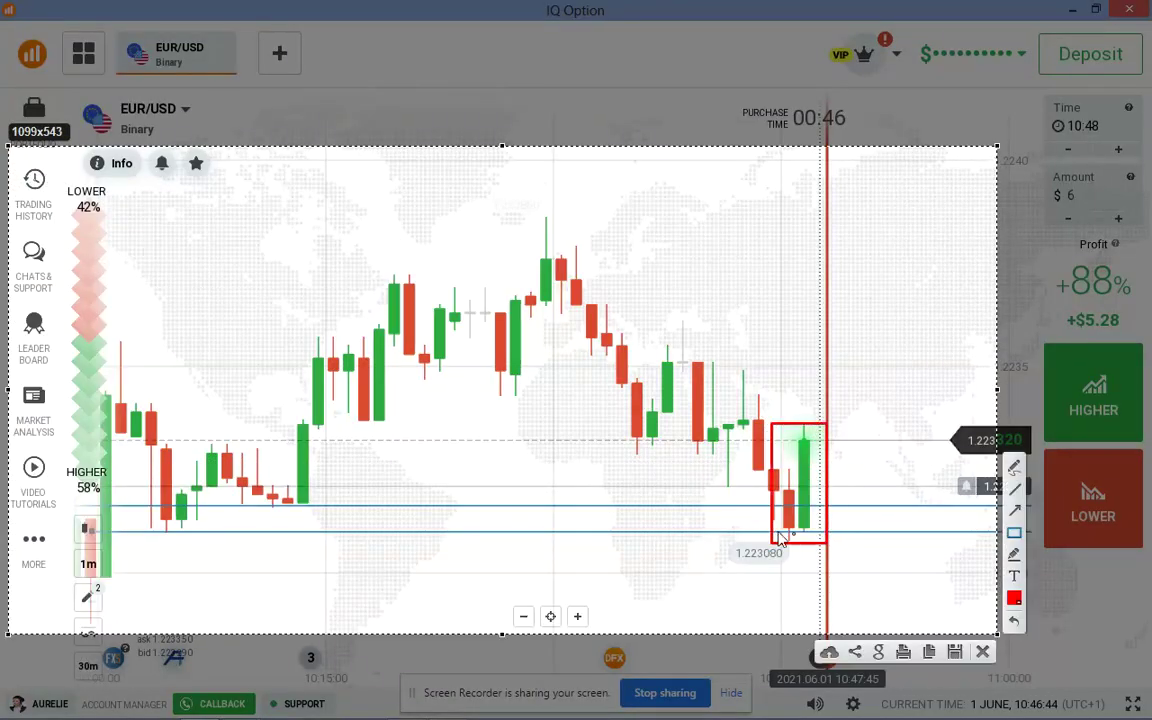
left_click_drag(609, 506, 777, 514)
left_click_drag(871, 534, 880, 538)
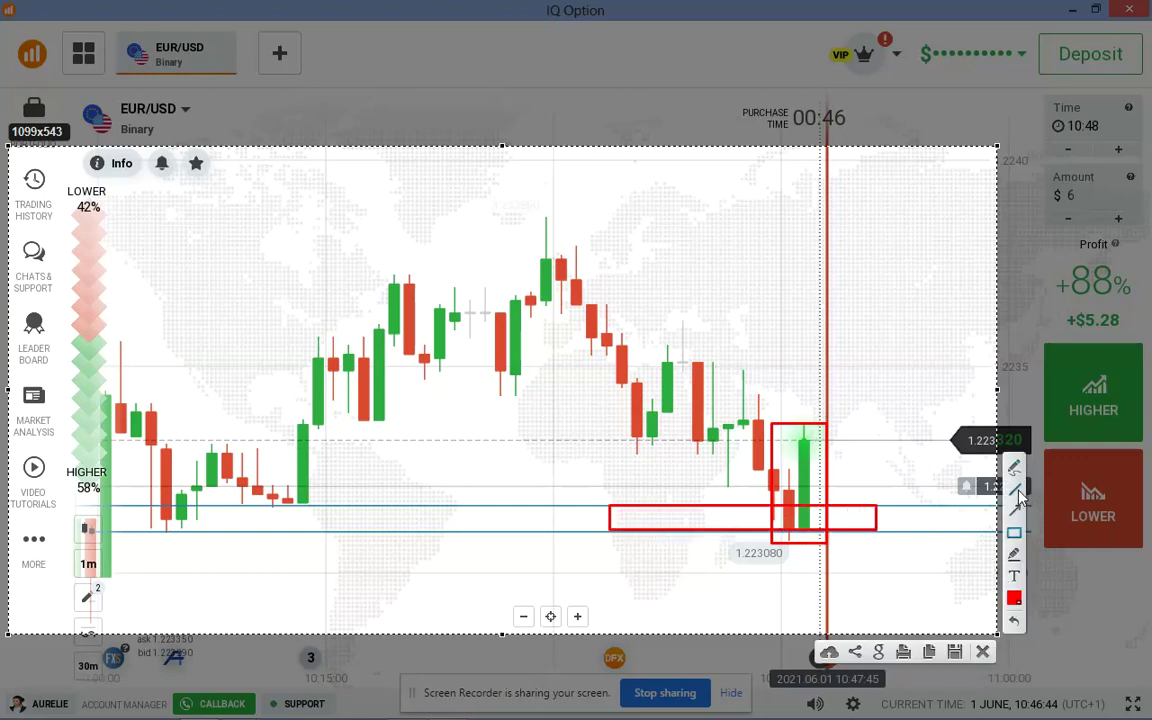
Draw a red descending trend line over the recent highs down past the newest green candle, then discard the capture.
left_click_drag(637, 344, 783, 421)
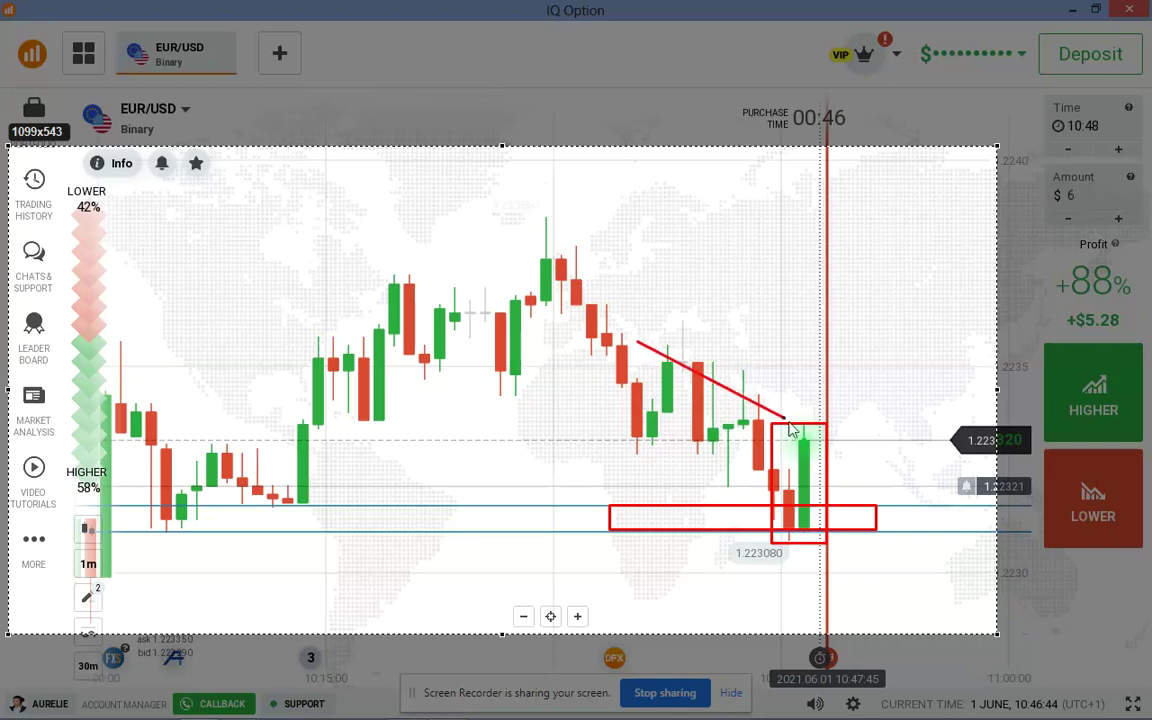
left_click_drag(851, 434, 857, 436)
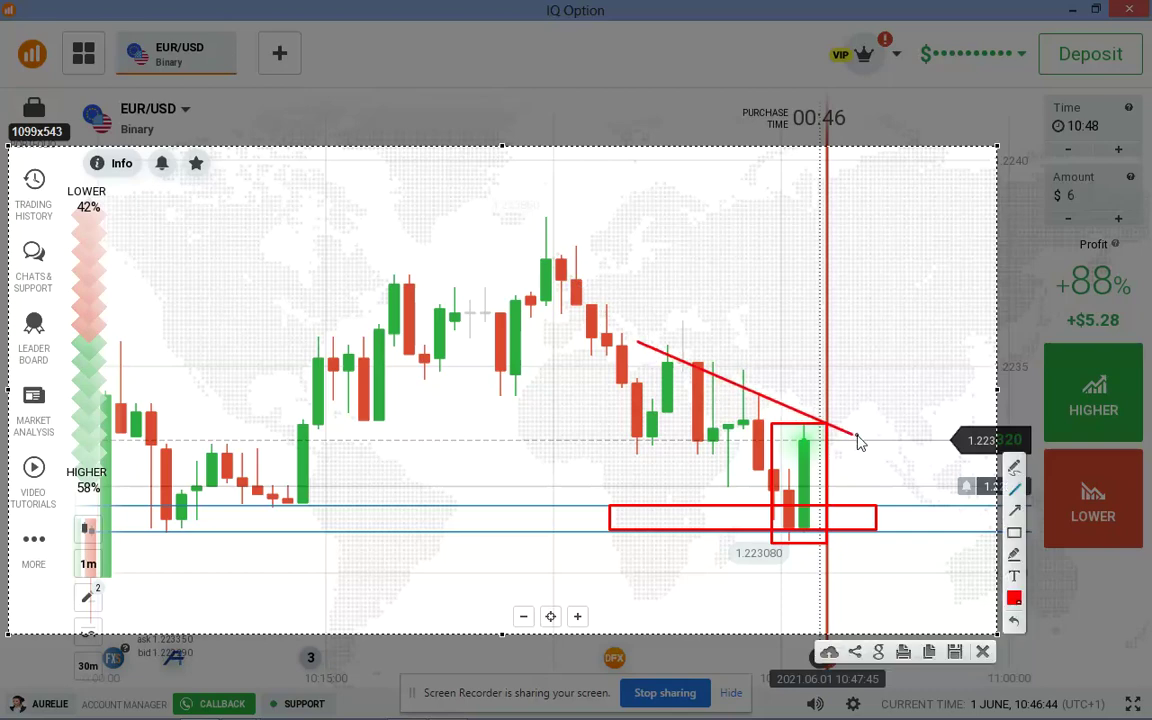
left_click(983, 652)
Place a $6 Higher binary trade on EUR/USD with the 10:48 expiry.
scroll(845, 381, "up", 5)
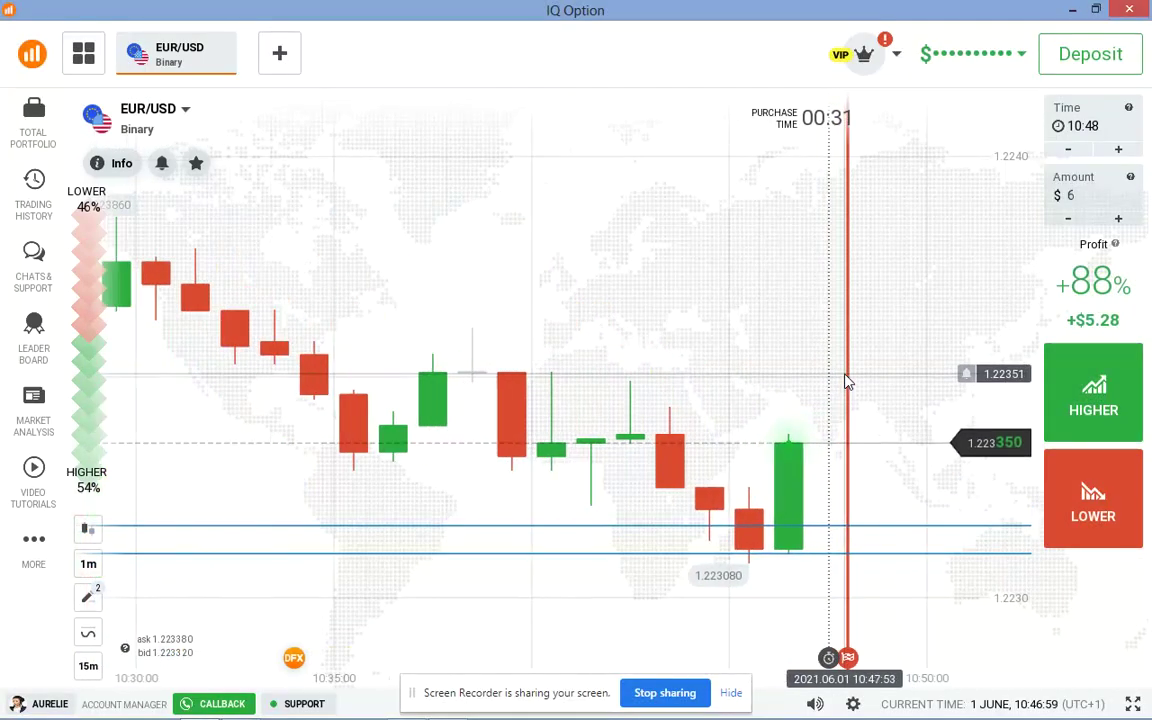
scroll(845, 381, "up", 3)
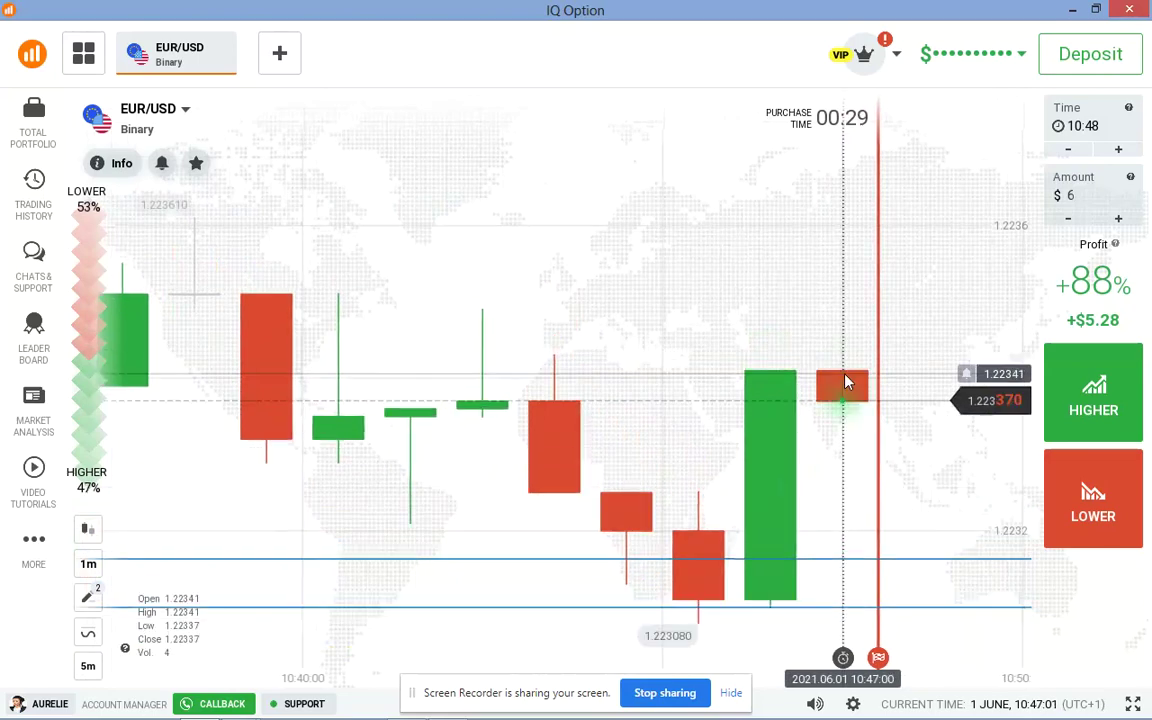
scroll(845, 381, "down", 4)
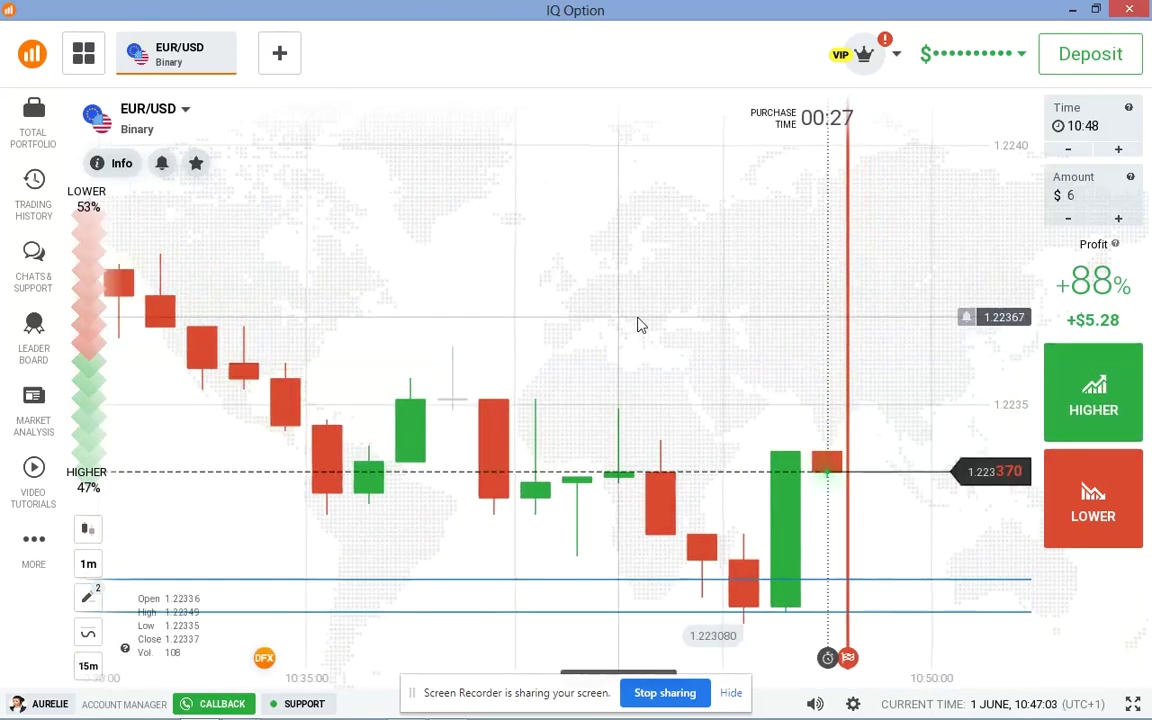
key("shift+w")
Capture the chart with the open trade and box the last candles and the support zone in red.
key("Print")
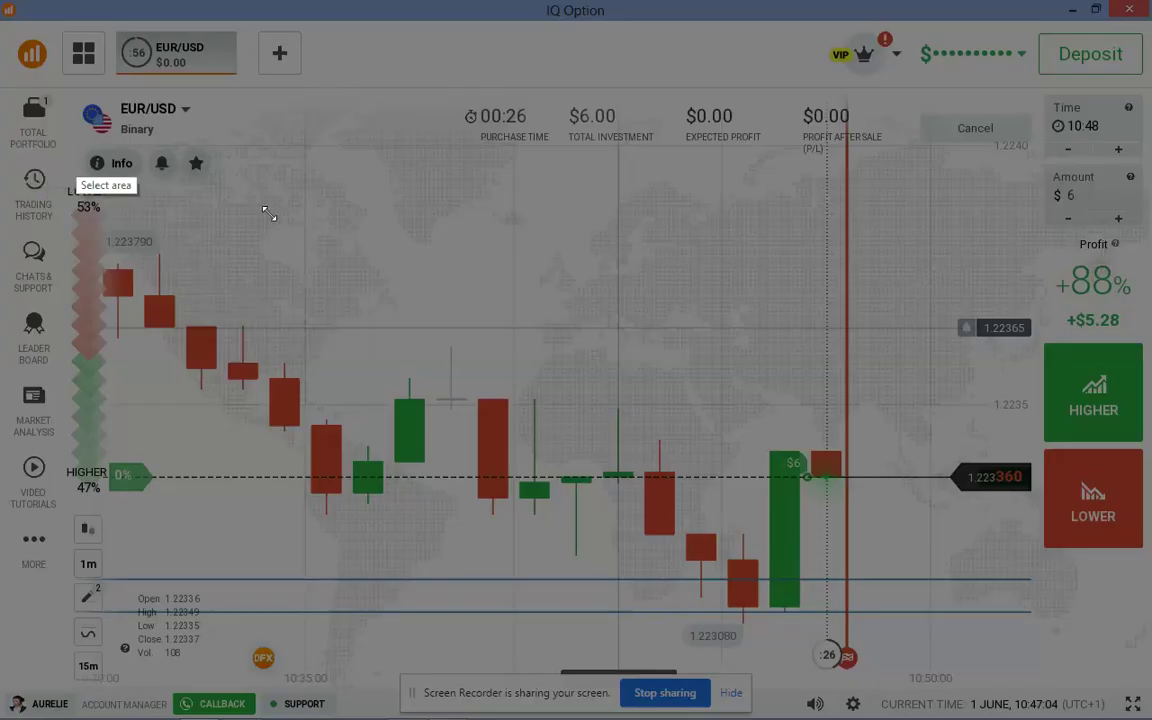
left_click_drag(76, 148, 1004, 648)
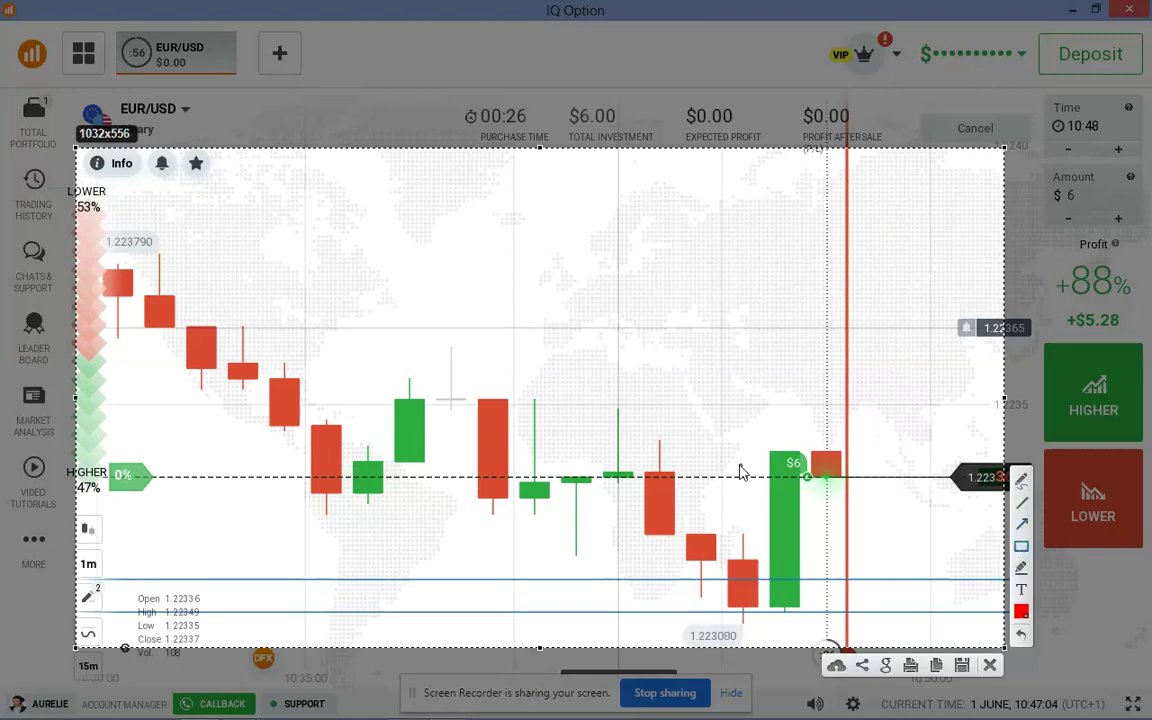
left_click_drag(693, 451, 746, 563)
left_click_drag(829, 652, 829, 649)
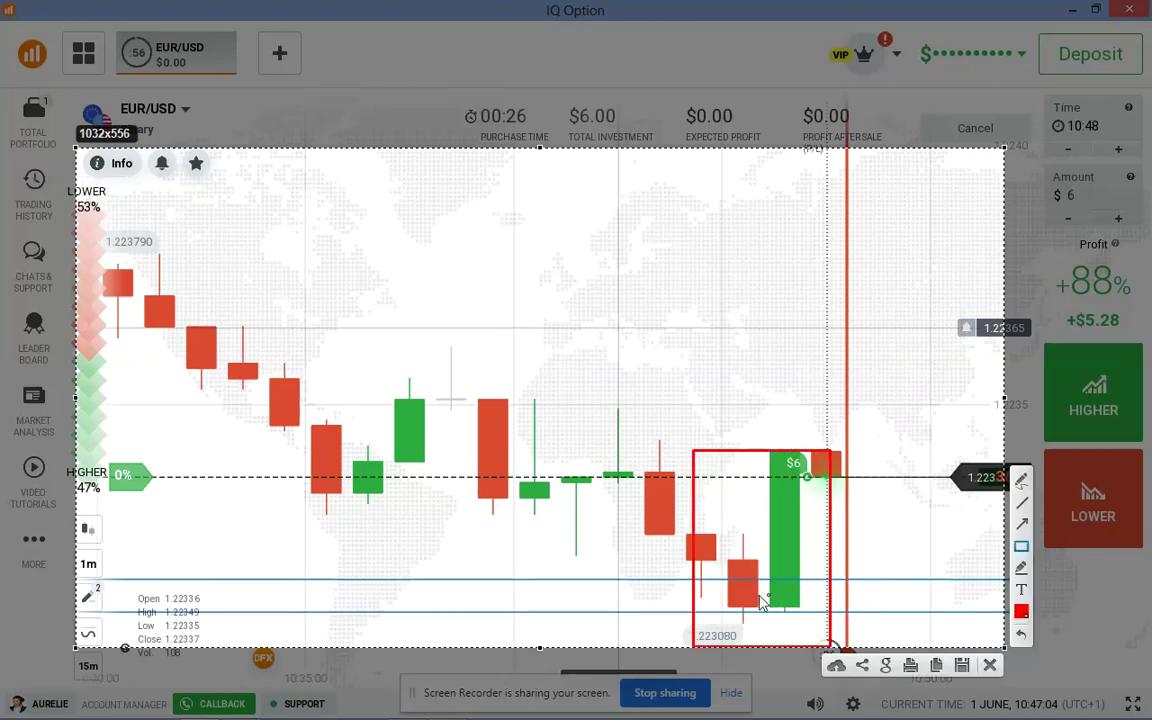
left_click_drag(556, 580, 906, 607)
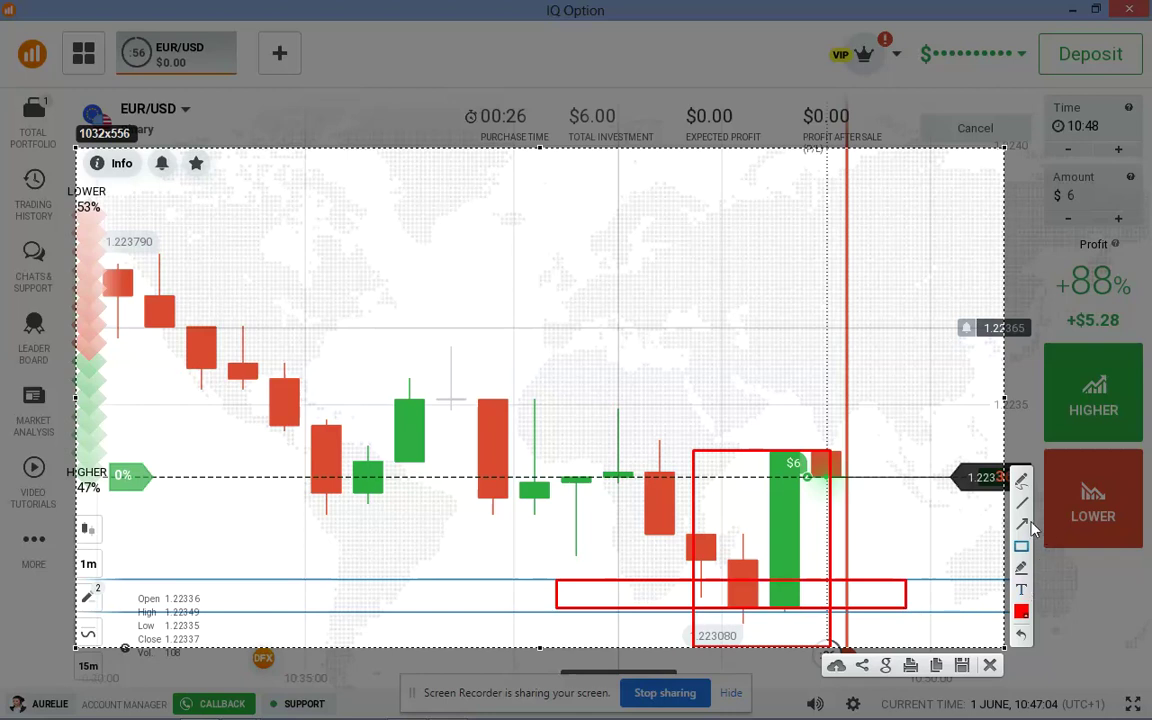
Add a red descending line across the recent highs plus arrows at the large green candle and upward from the newest candle, then discard the capture.
mouse_move(410, 385)
left_mouse_down()
mouse_move(766, 437)
mouse_move(802, 517)
left_mouse_up()
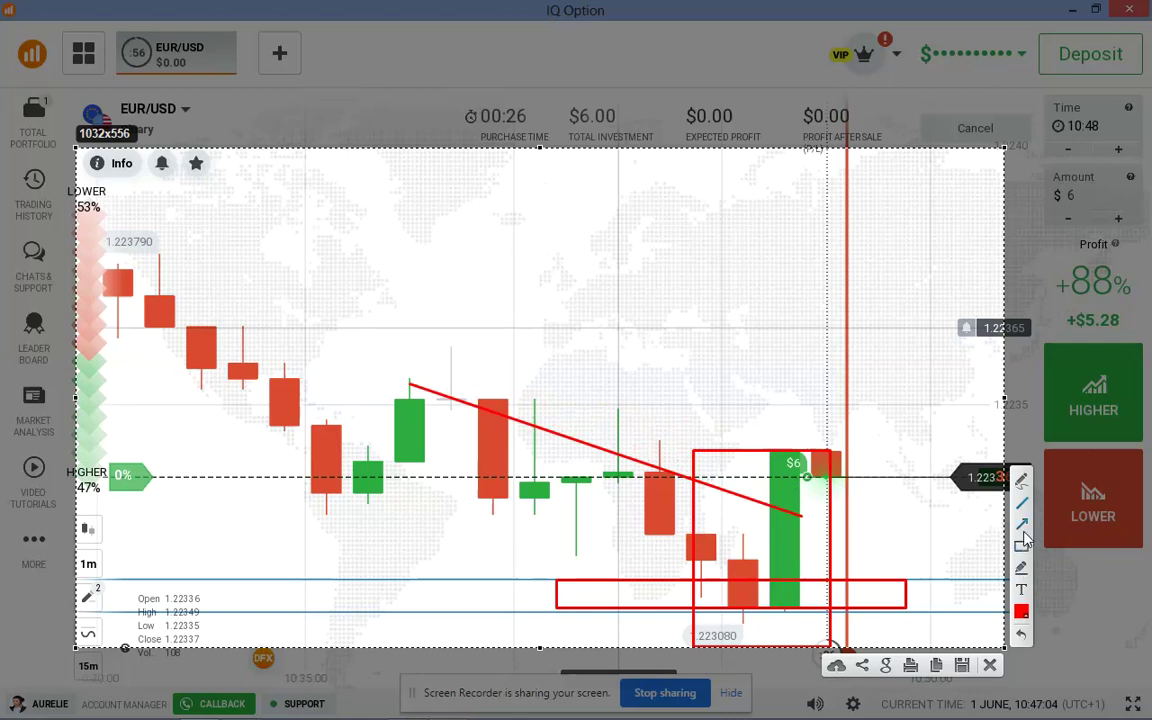
mouse_move(838, 474)
left_mouse_down()
mouse_move(838, 389)
mouse_move(787, 451)
left_mouse_up()
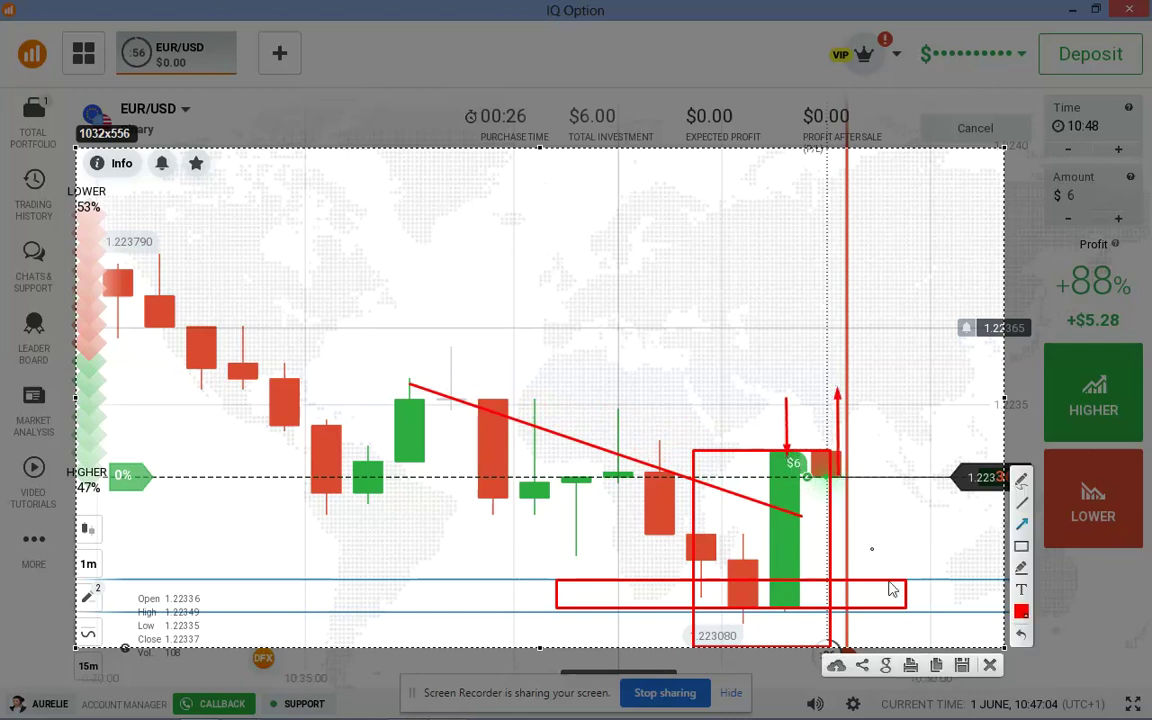
left_click(989, 666)
Examine how the current candle moves relative to the entry level of the open EUR/USD trade.
scroll(808, 355, "up", 5)
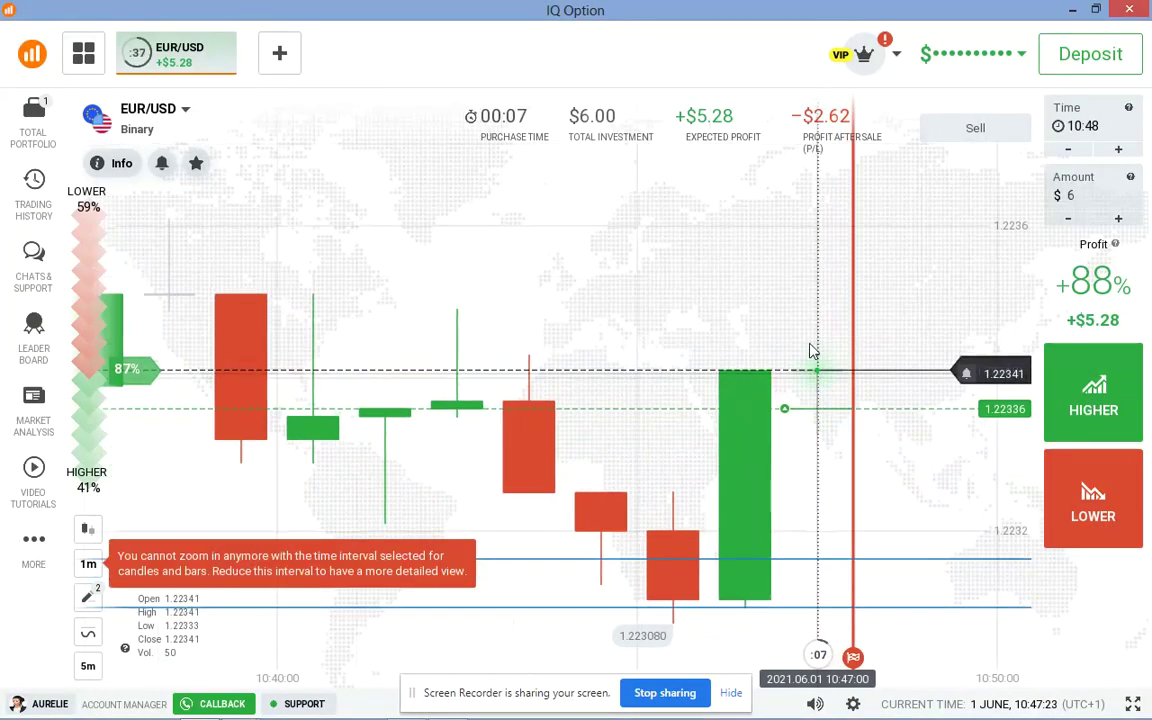
scroll(800, 328, "down", 4)
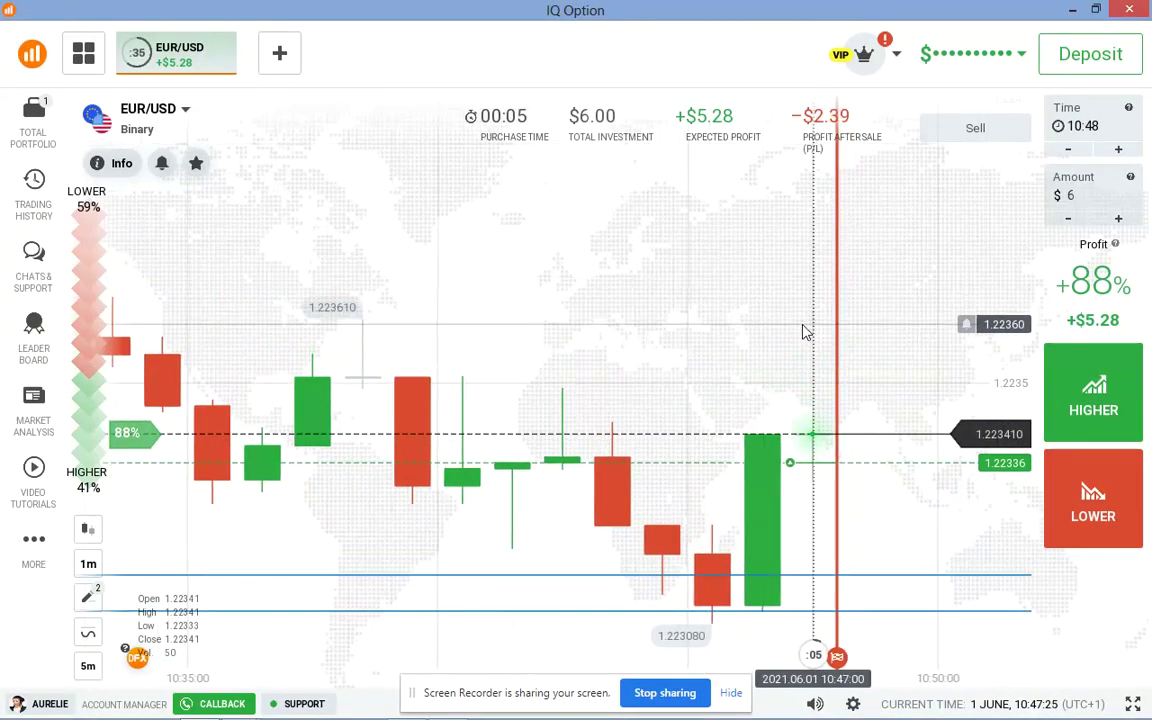
scroll(806, 331, "down", 2)
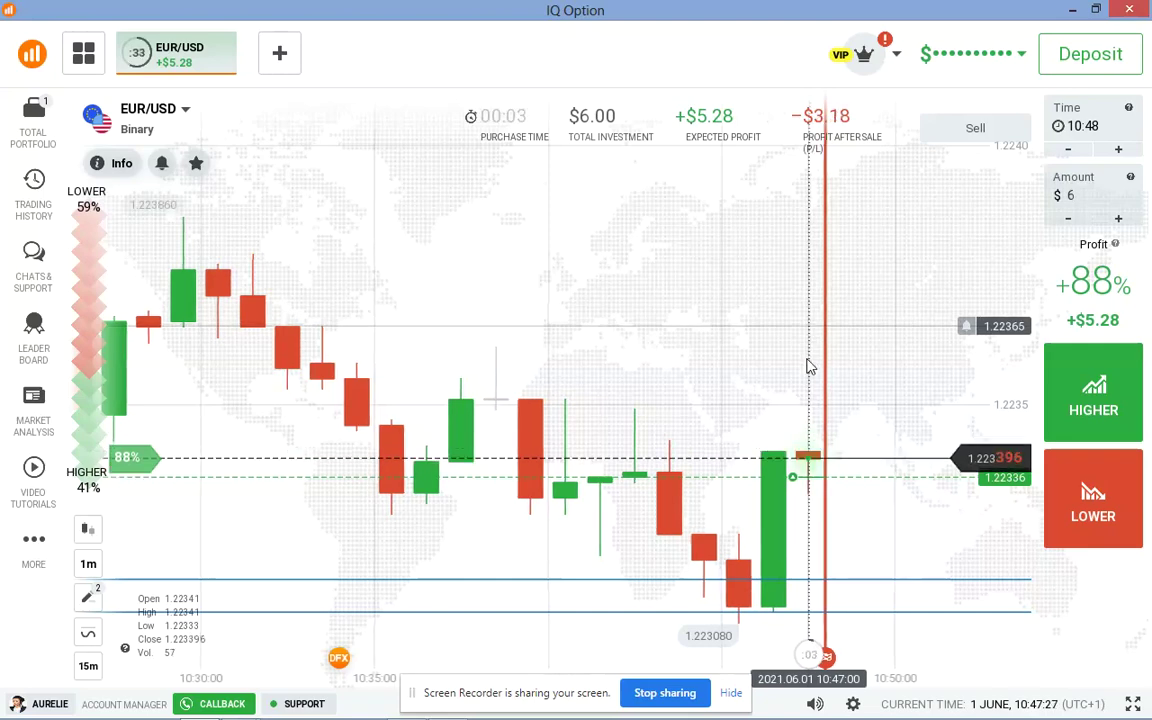
scroll(826, 362, "up", 4)
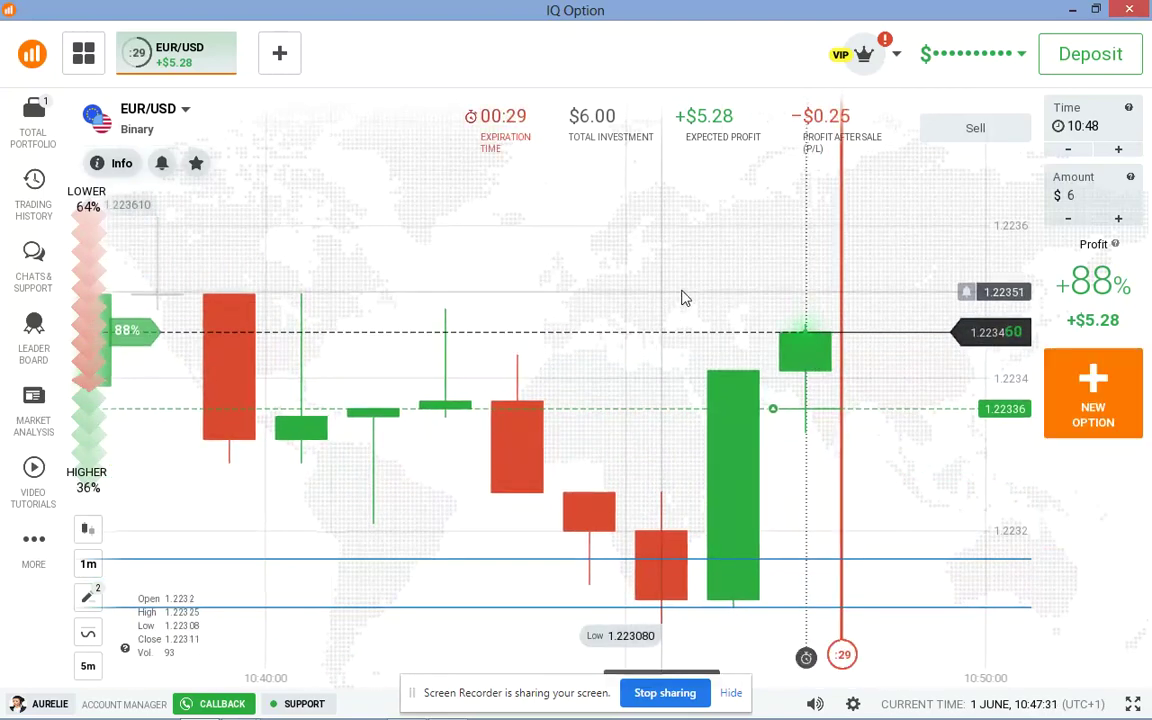
scroll(684, 298, "down", 1)
scroll(684, 298, "down", 1)
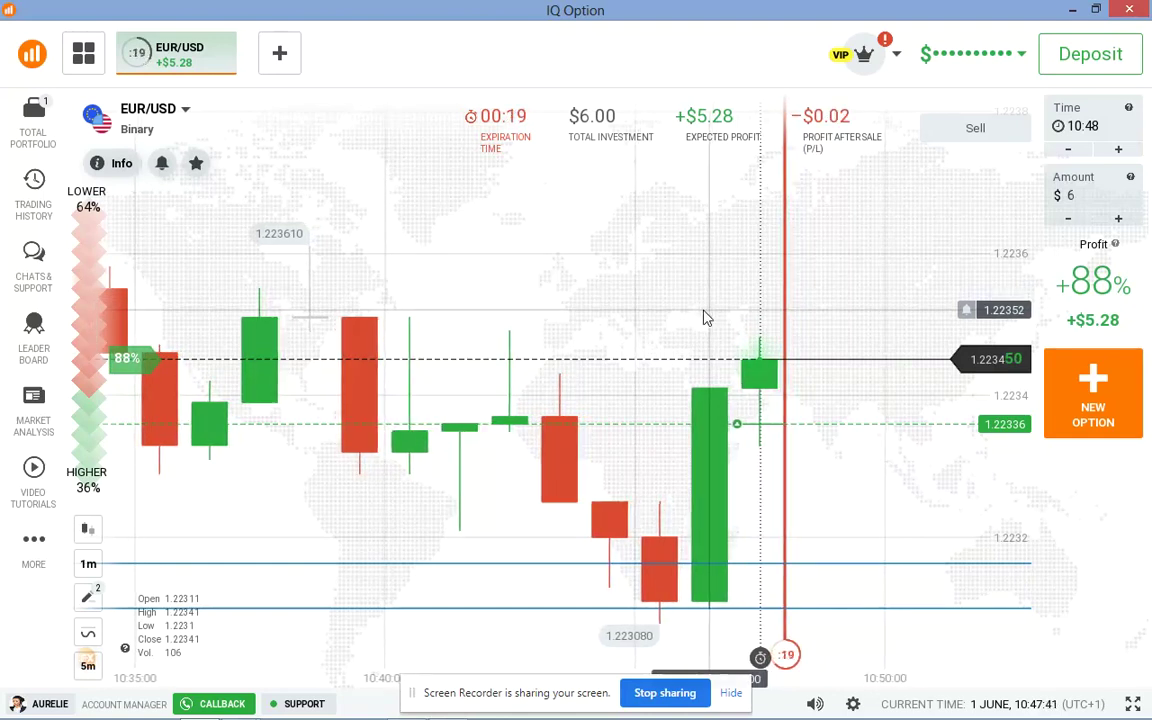
Open the NZD/USD binary chart in a new tab and examine its recent price swings.
left_click(284, 58)
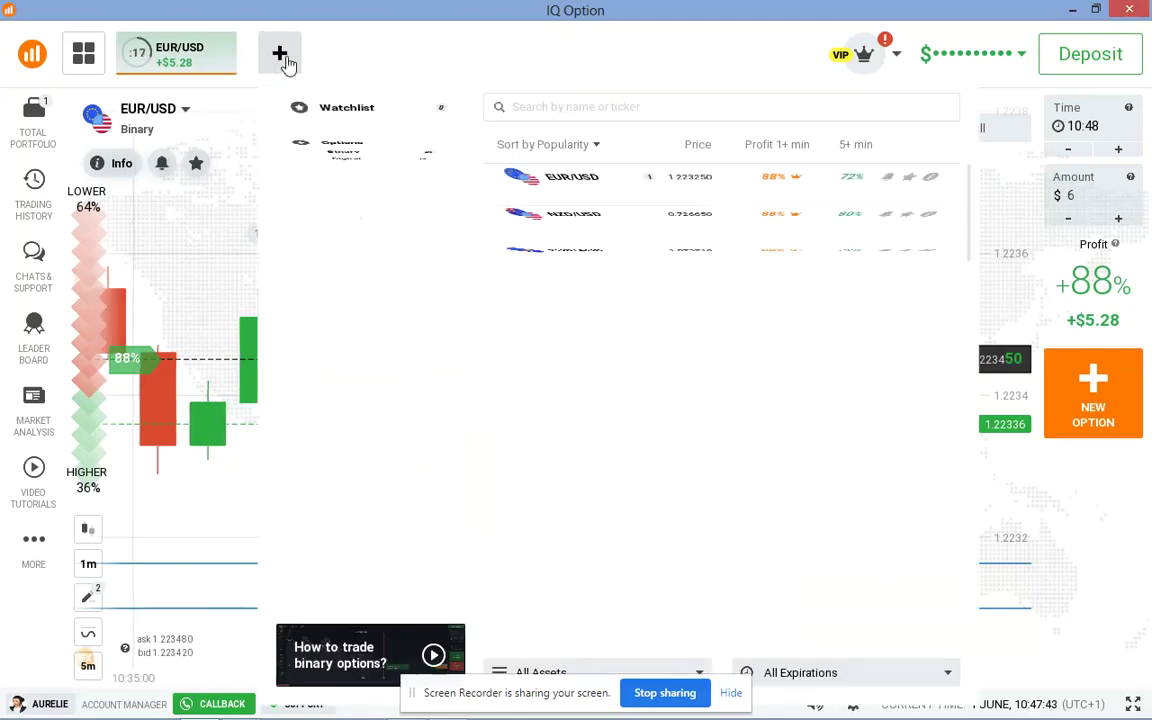
left_click(563, 226)
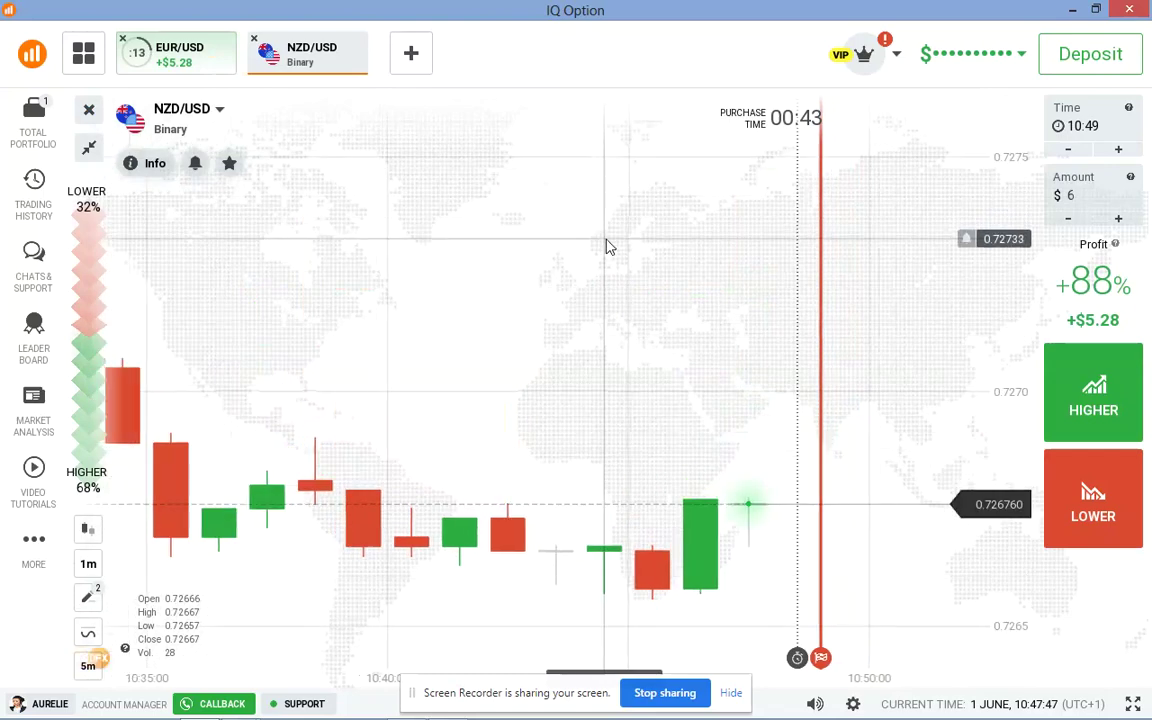
scroll(607, 246, "down", 2)
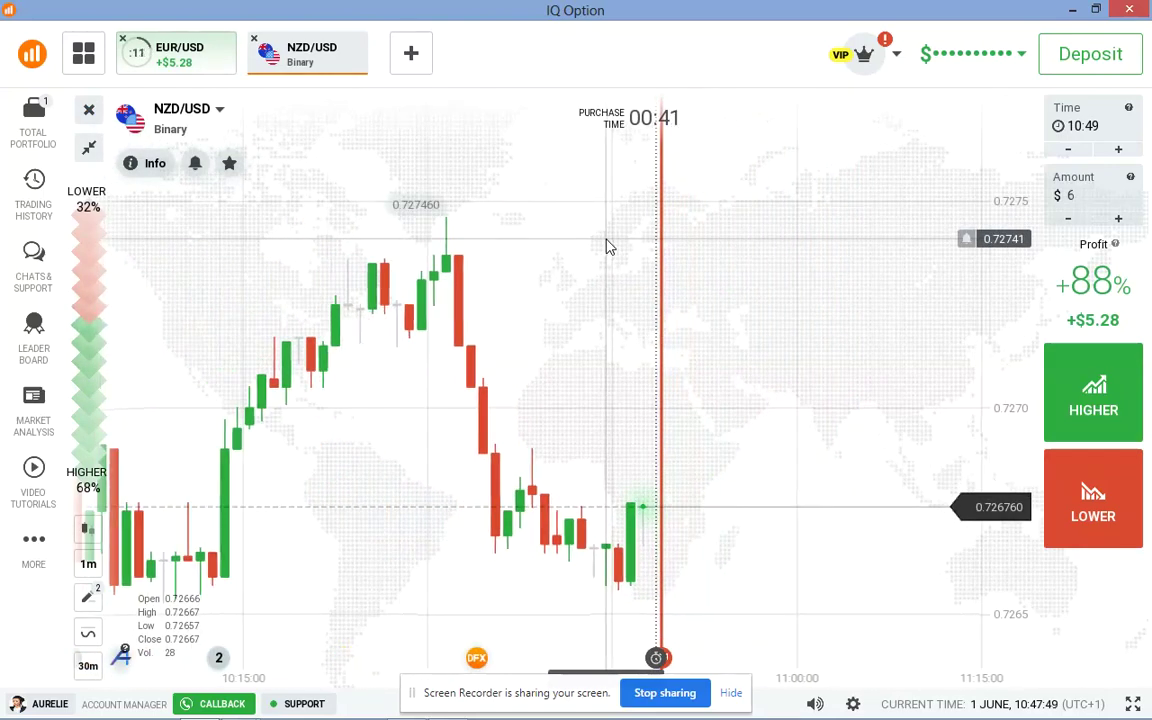
scroll(607, 246, "down", 3)
scroll(620, 247, "up", 3)
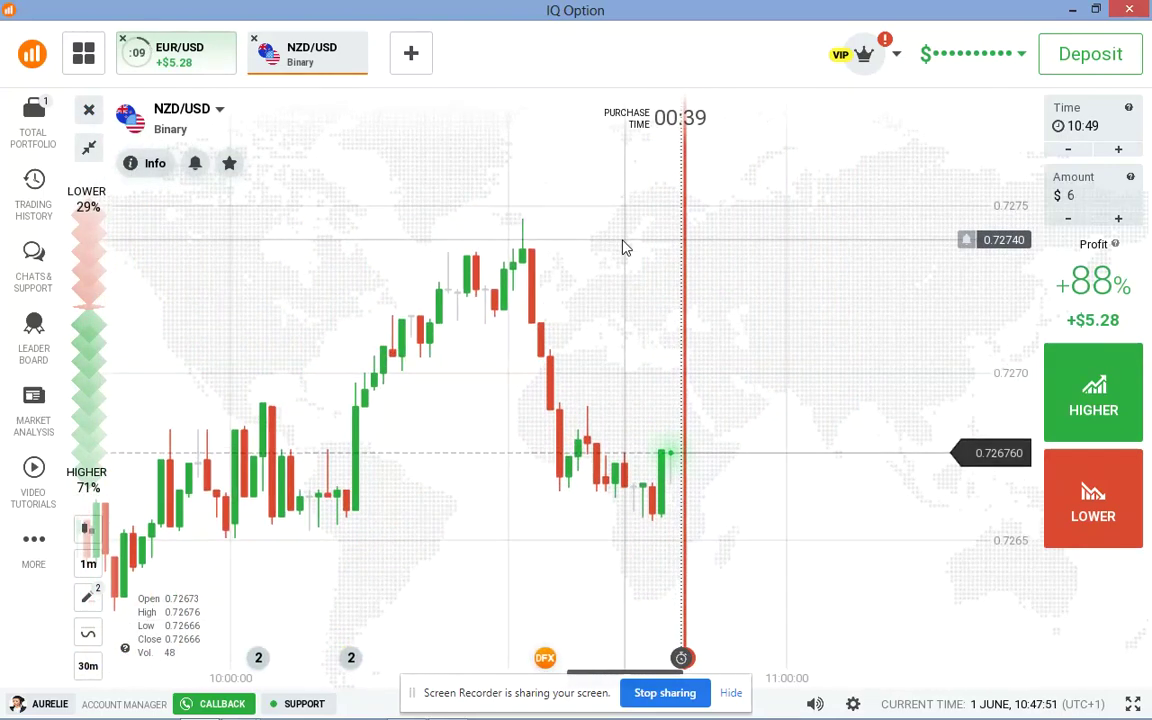
Capture the NZD/USD chart and frame the latest candles with two red descending channel lines, then discard the capture.
key("Print")
left_click_drag(64, 42, 908, 610)
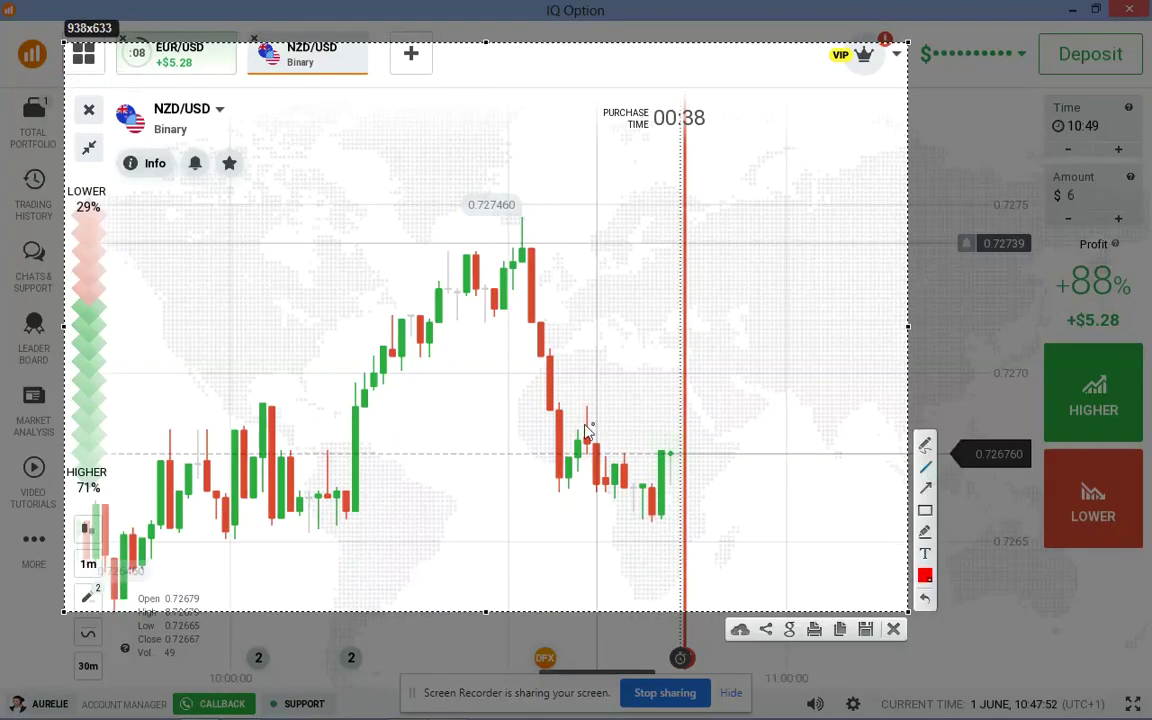
left_click_drag(575, 424, 672, 485)
left_click_drag(570, 481, 563, 481)
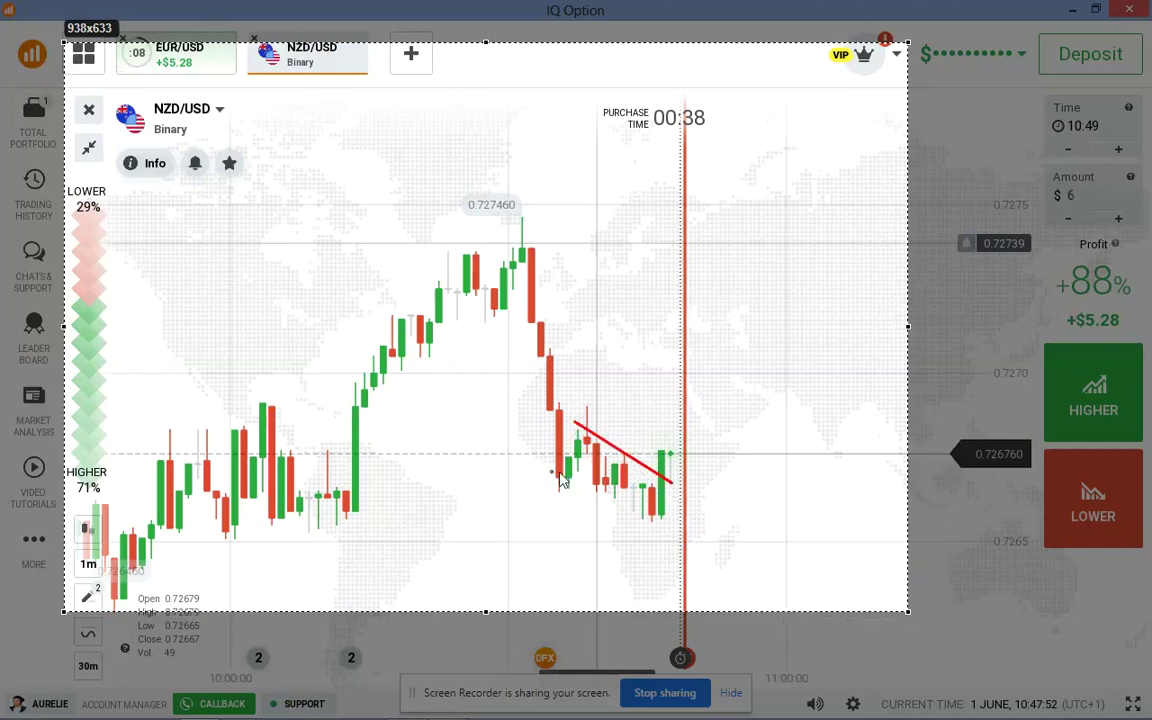
left_click_drag(690, 545, 690, 543)
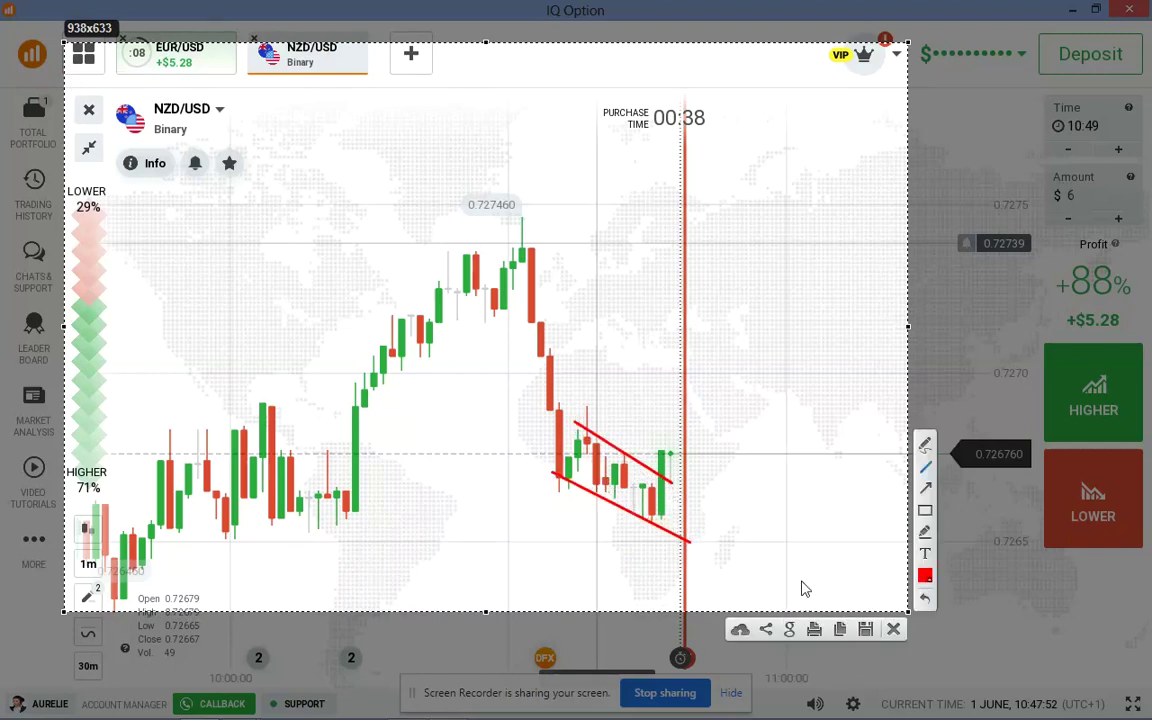
left_click(893, 629)
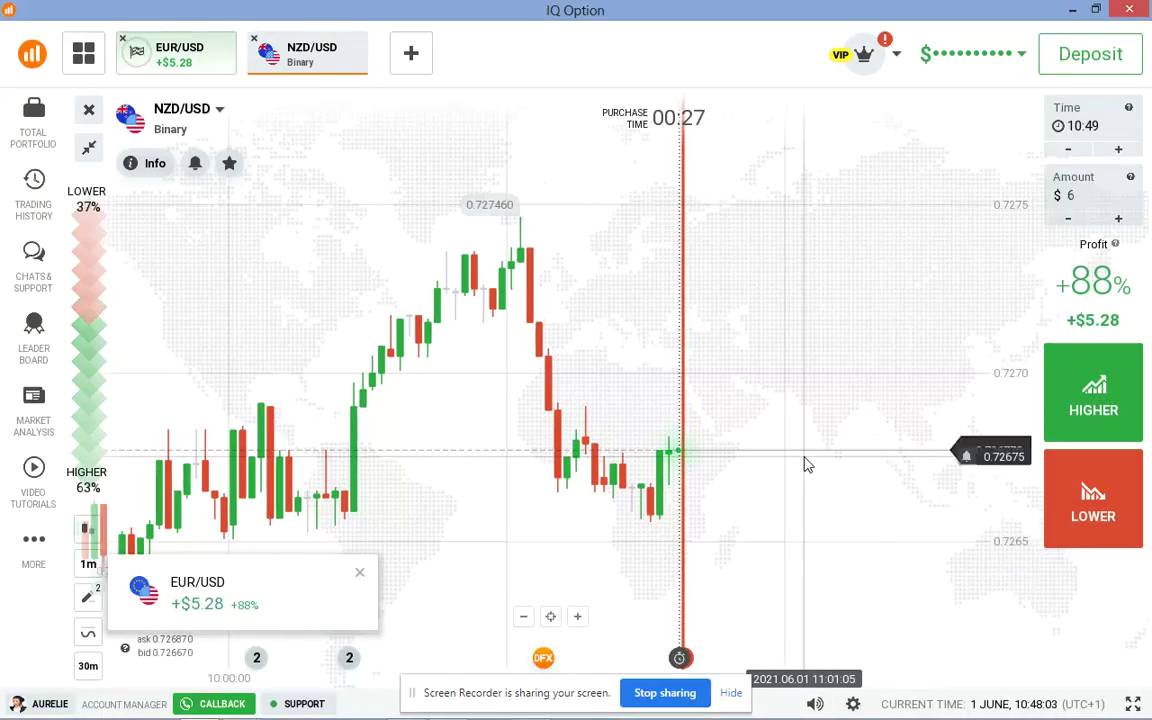
Examine the latest NZD/USD candles, then open a $6 LOWER trade expiring at 10:49.
scroll(800, 460, "up", 3)
scroll(725, 476, "up", 3)
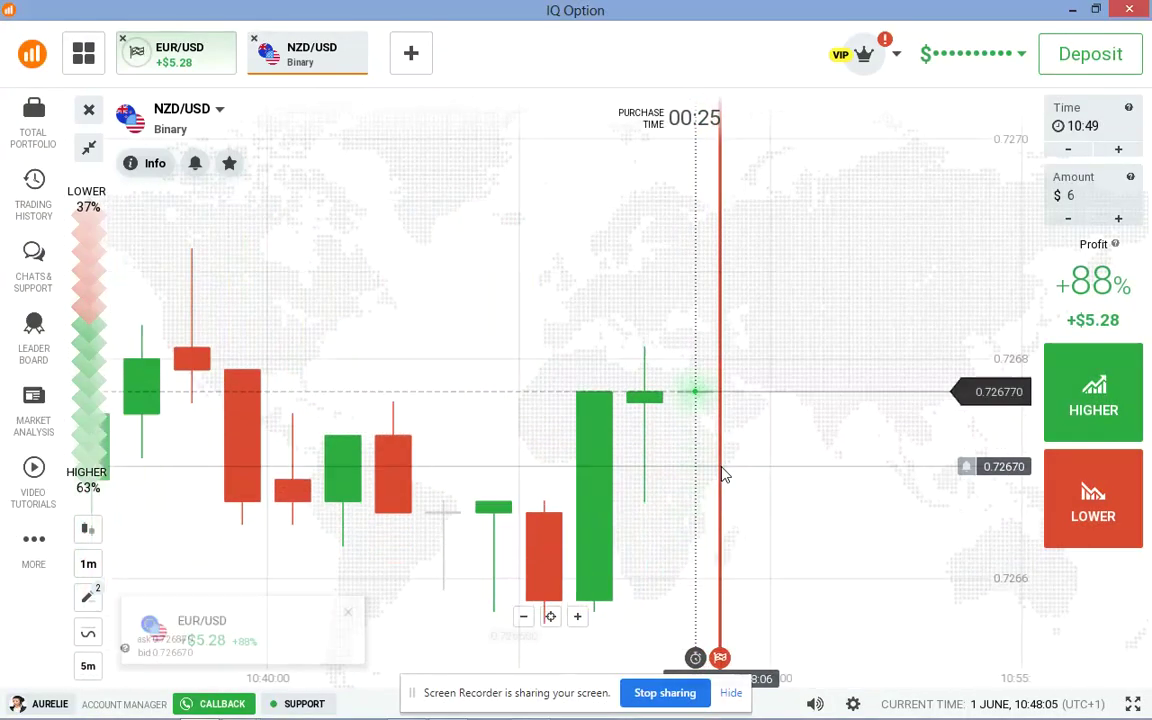
scroll(733, 463, "down", 2)
scroll(720, 462, "down", 2)
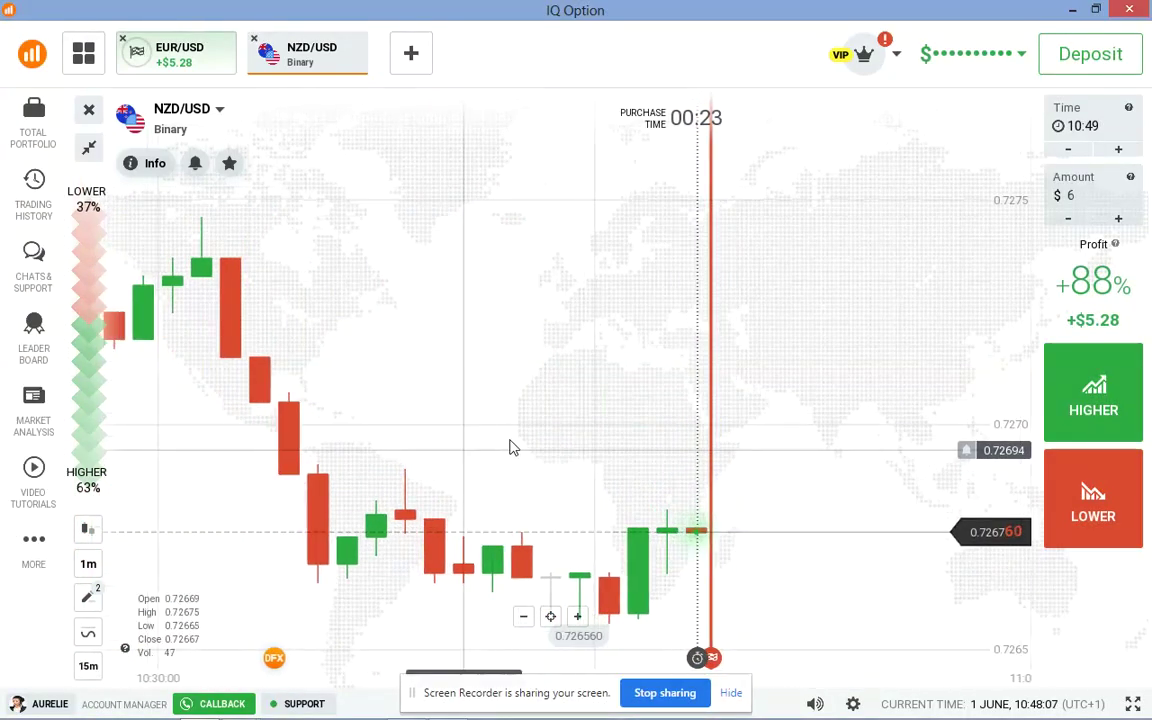
scroll(420, 525, "up", 1)
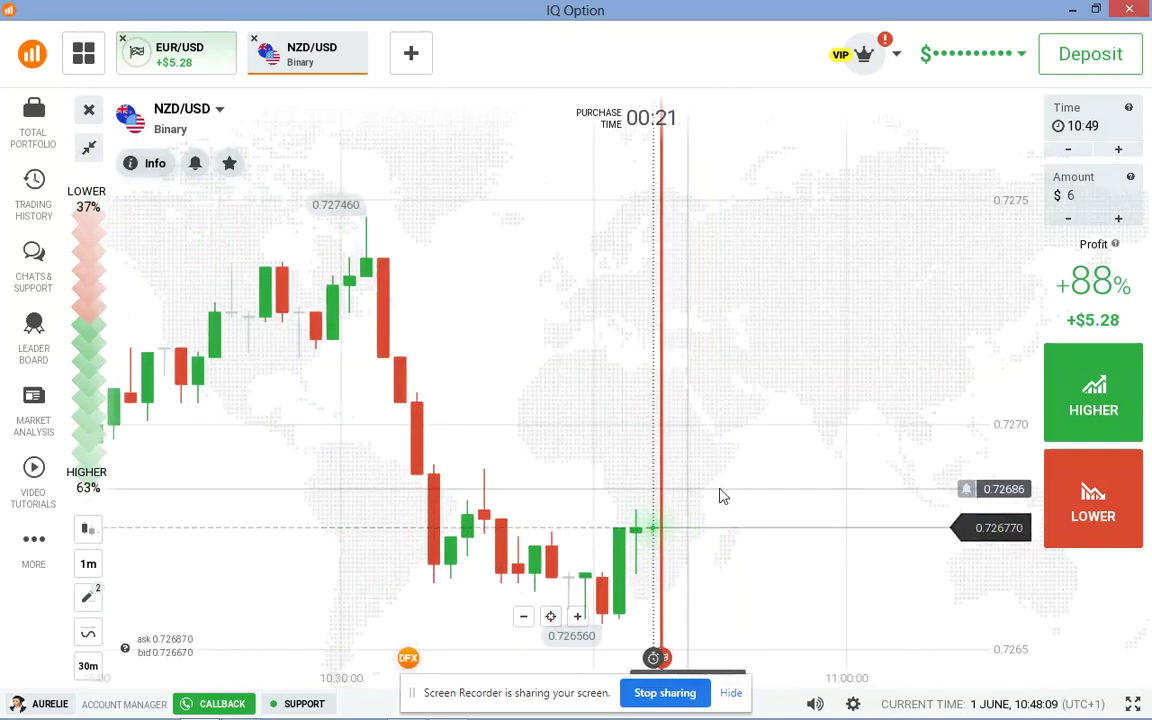
scroll(730, 494, "down", 2)
scroll(648, 496, "up", 3)
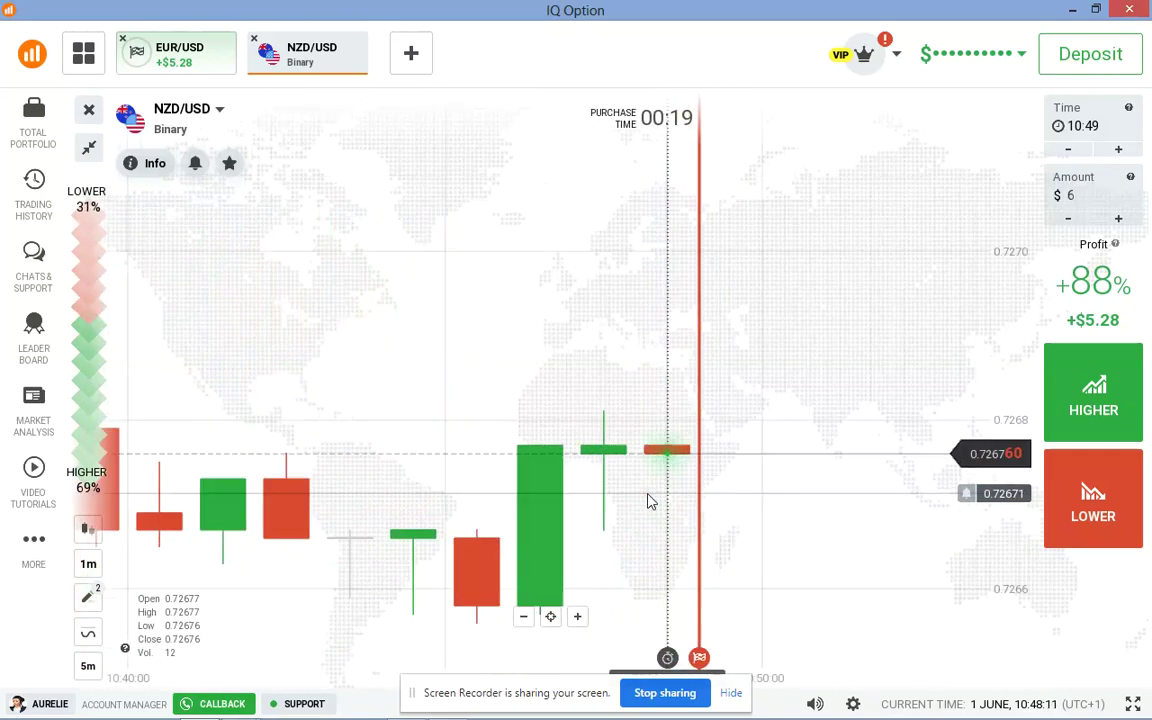
left_click(1093, 497)
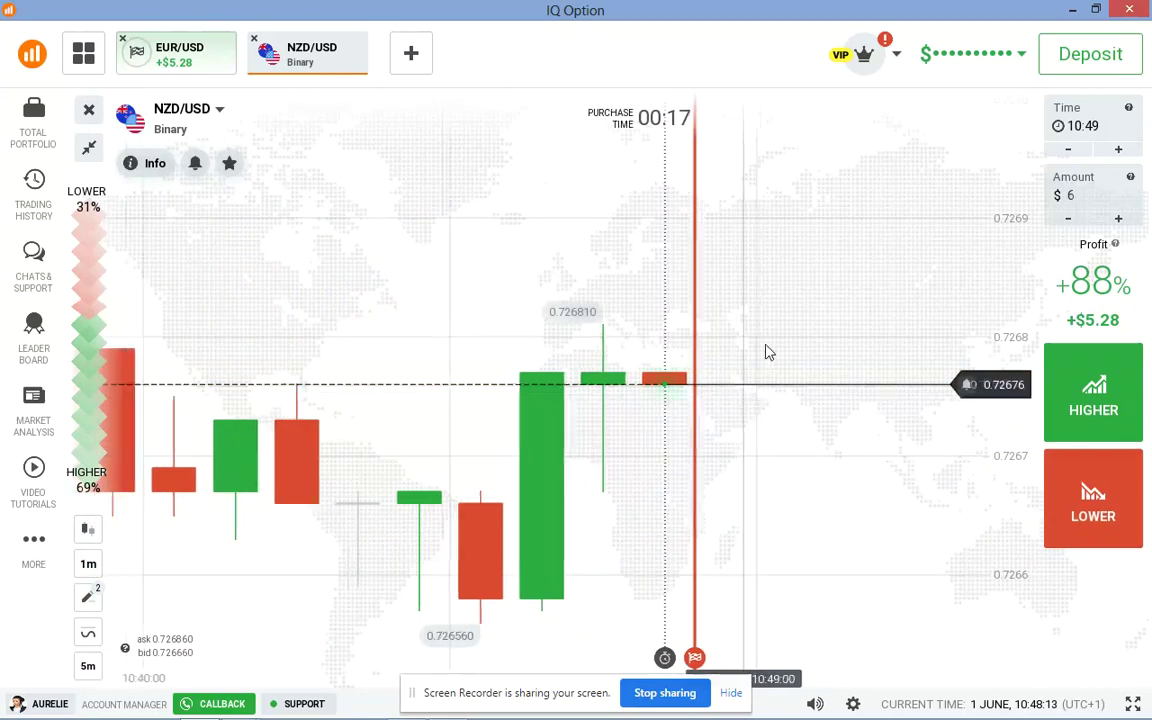
Capture the NZD/USD chart and draw two red descending lines above and below the candles preceding the large green candle.
scroll(764, 340, "down", 2)
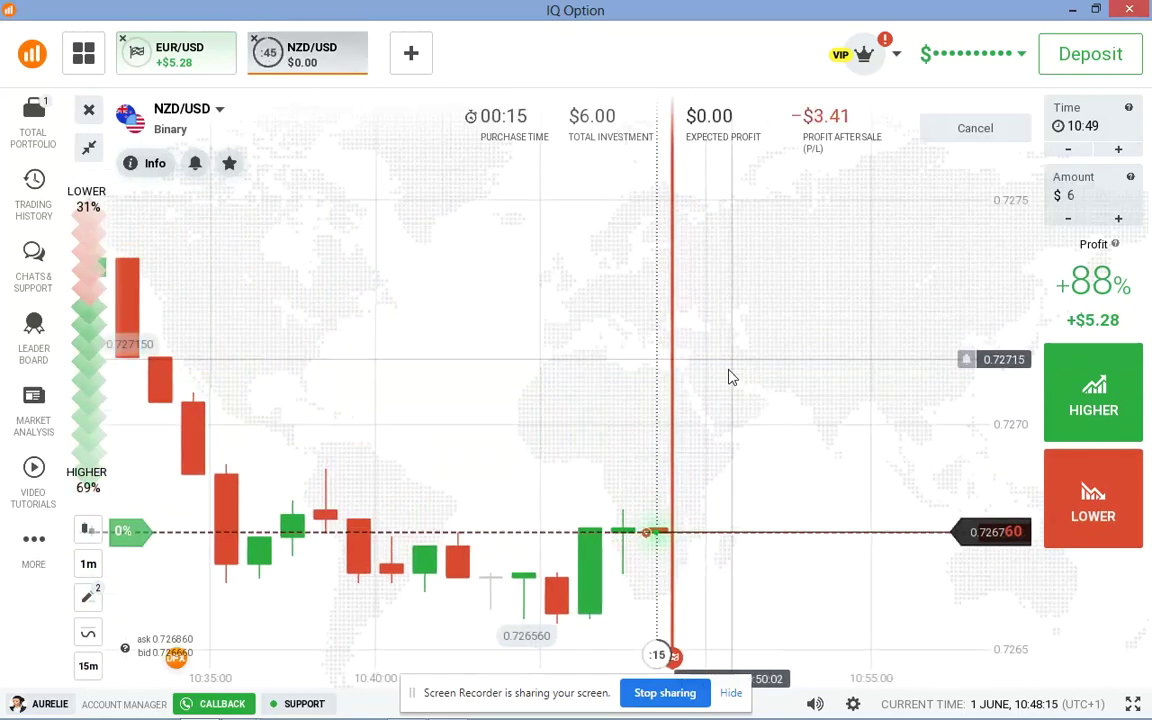
scroll(720, 378, "down", 2)
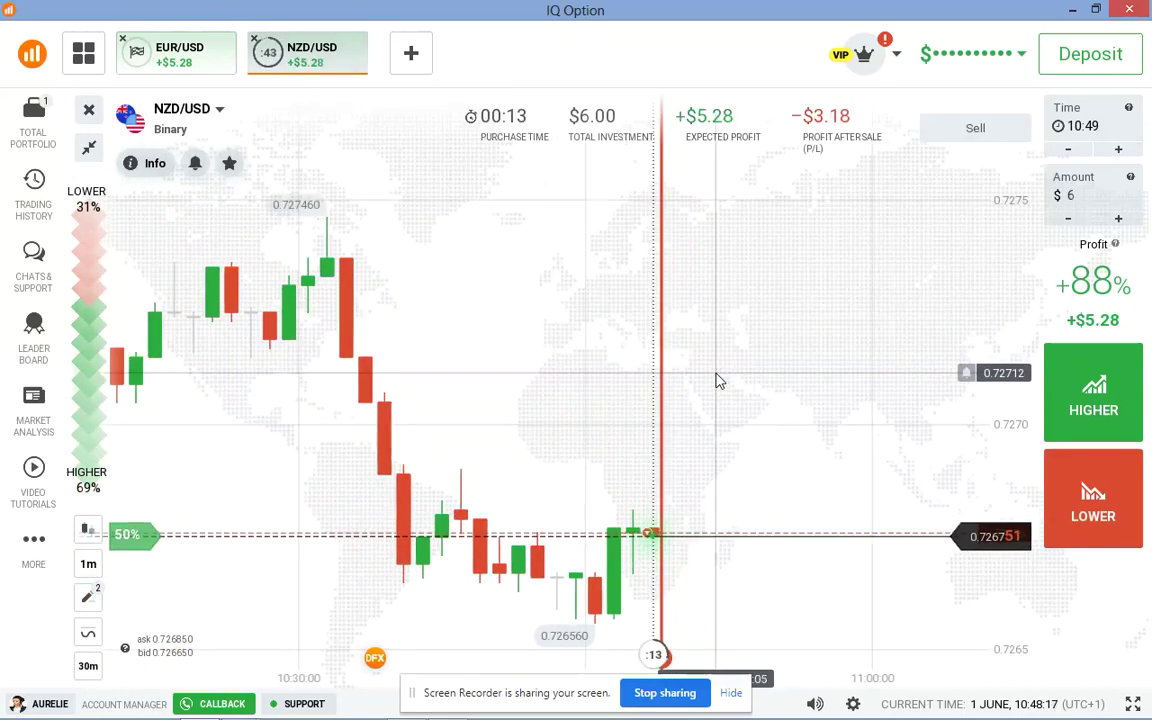
key("Print")
mouse_move(97, 186)
left_mouse_down()
mouse_move(836, 643)
mouse_move(857, 678)
left_mouse_up()
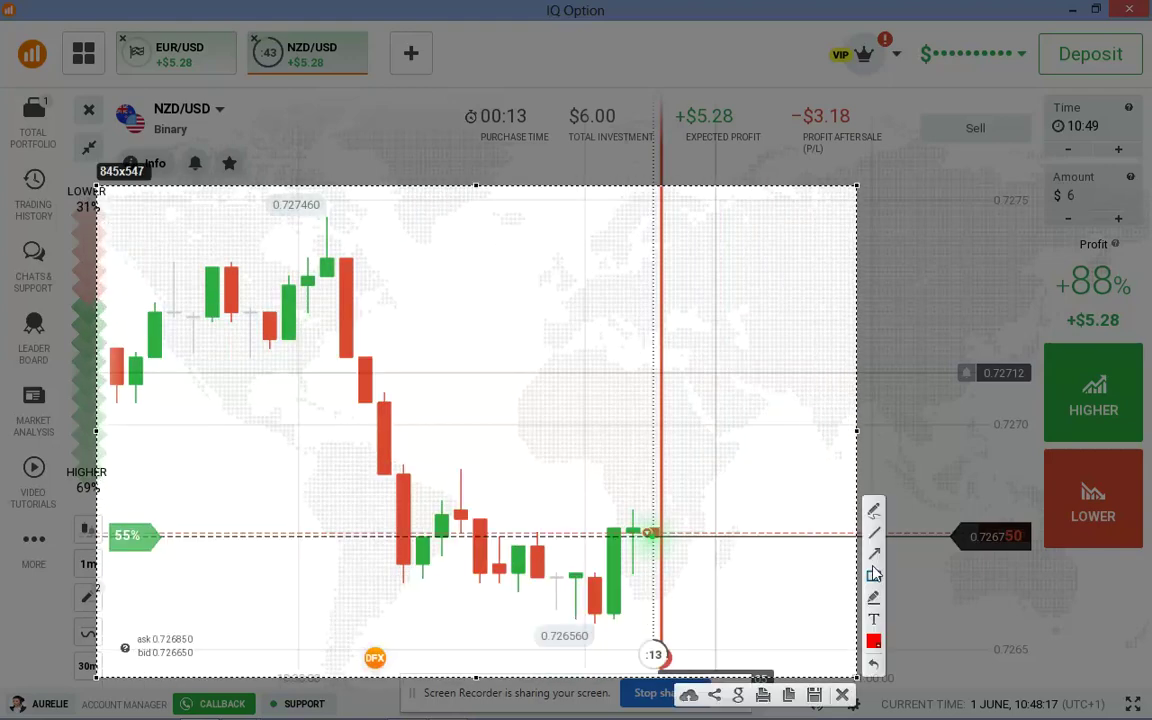
left_click_drag(455, 497, 611, 592)
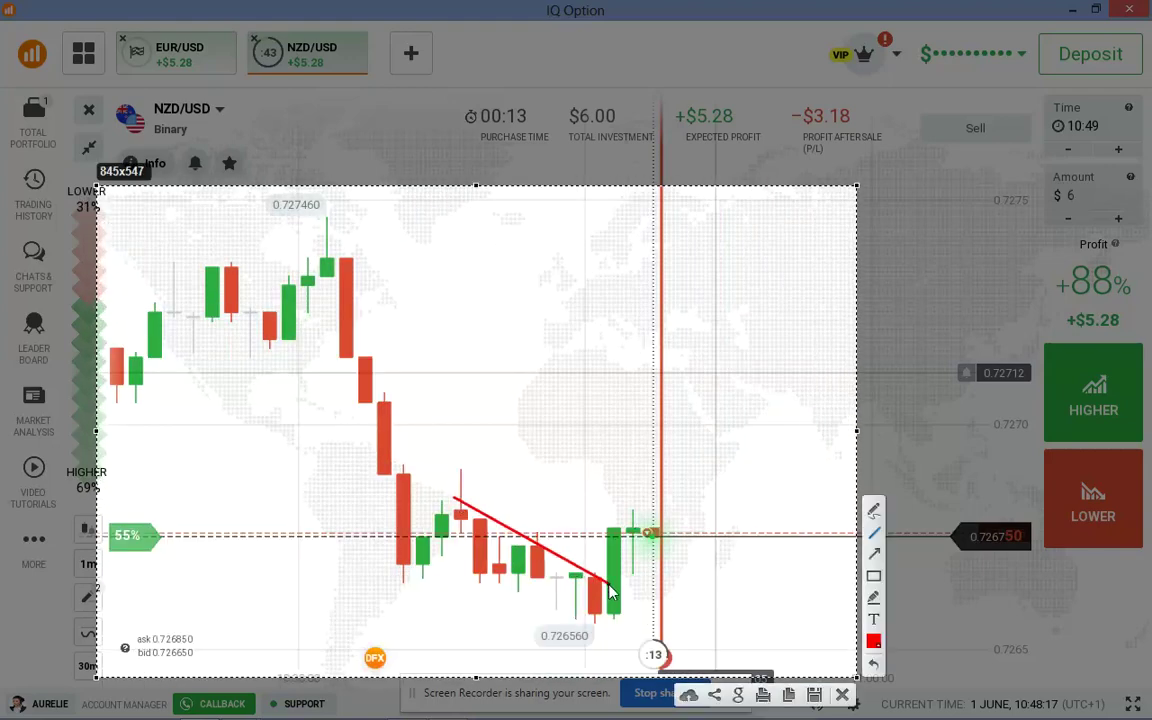
left_click_drag(360, 547, 627, 624)
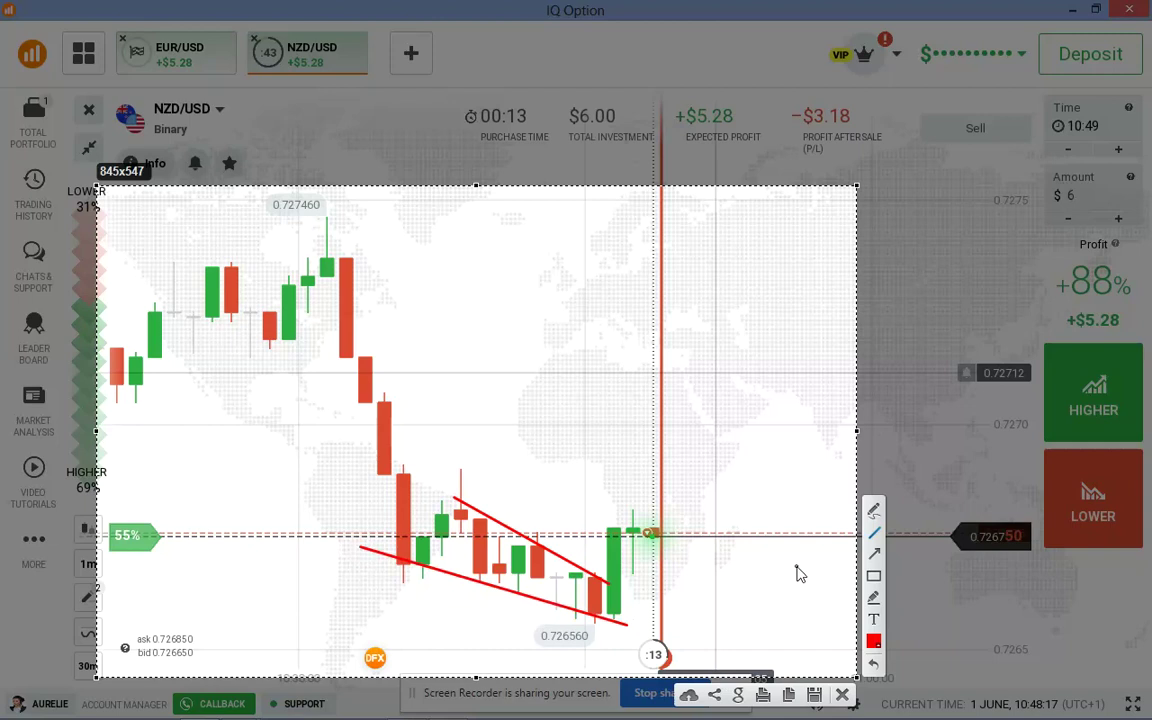
Box the engulfing candle pair, the small green candle and the expected drop in red, then discard the capture.
mouse_move(610, 604)
left_mouse_down()
mouse_move(622, 524)
mouse_move(628, 620)
left_mouse_up()
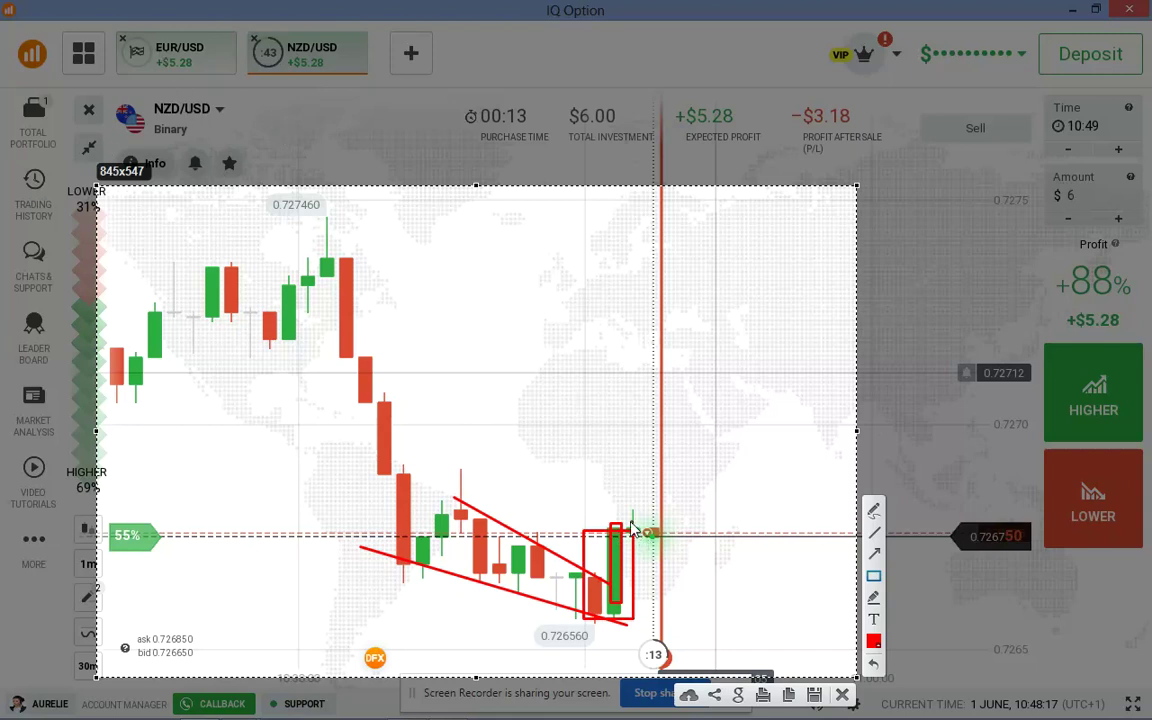
left_click_drag(623, 509, 641, 536)
left_click_drag(652, 531, 667, 578)
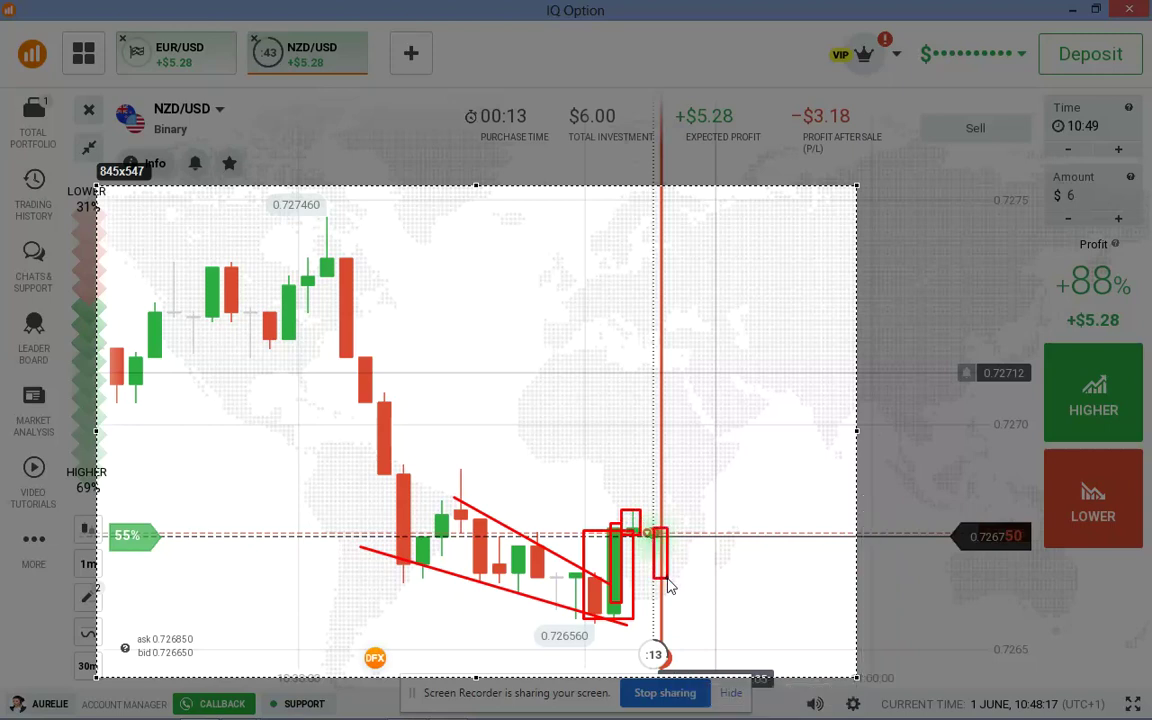
left_click(845, 697)
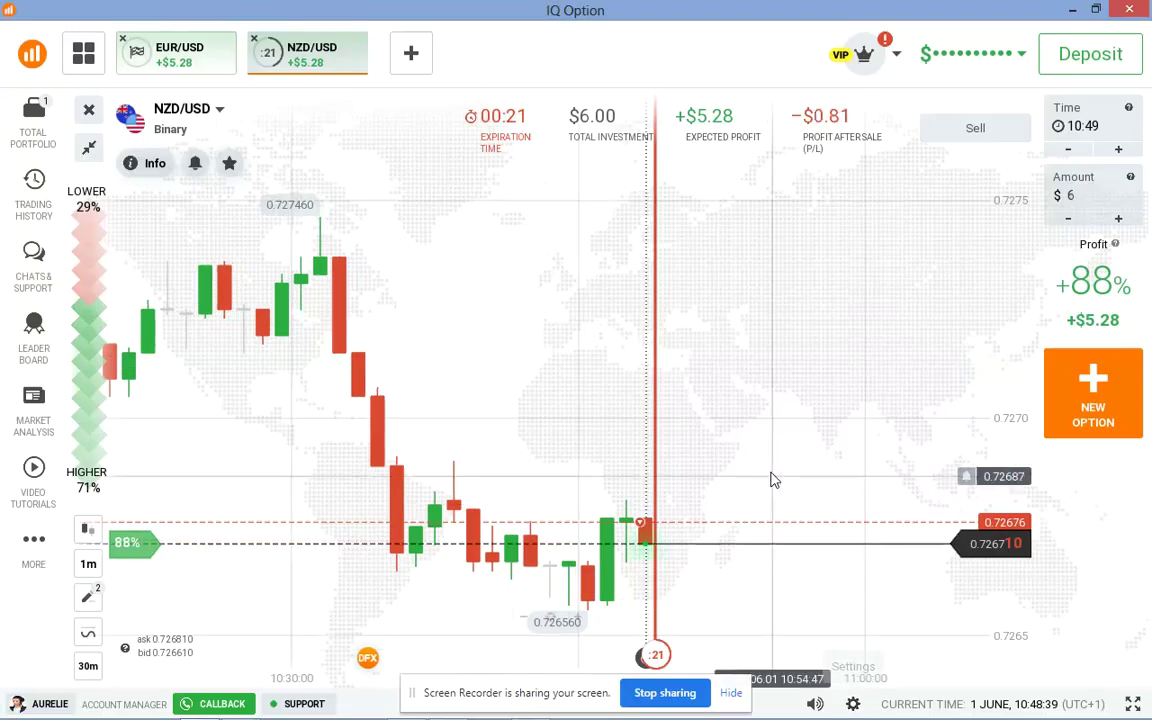
Check the result of the EUR/USD trade, then follow the open NZD/USD trade near its expiry.
left_click(181, 60)
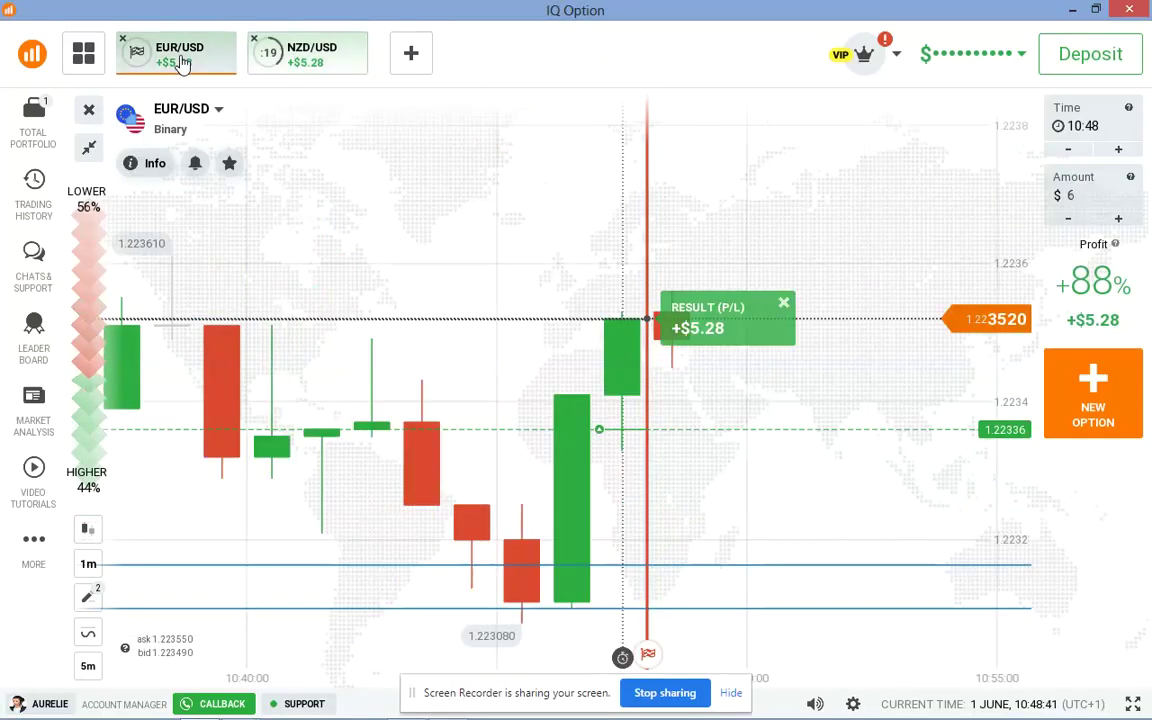
left_click(305, 72)
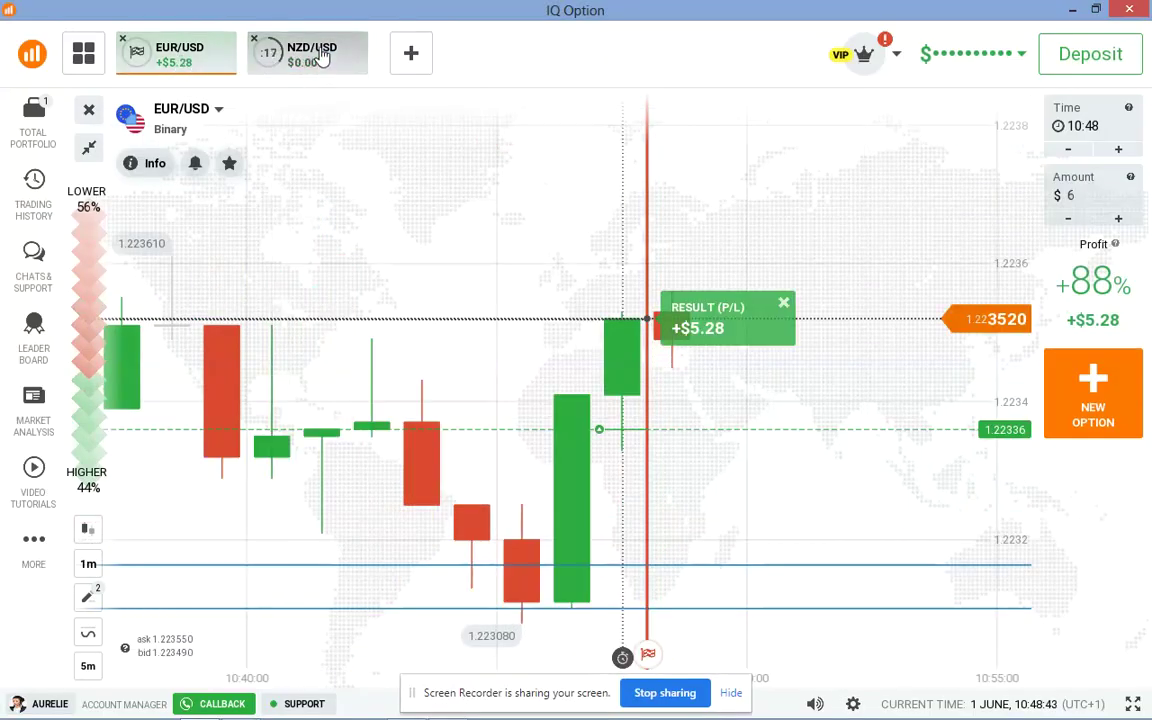
scroll(729, 453, "up", 5)
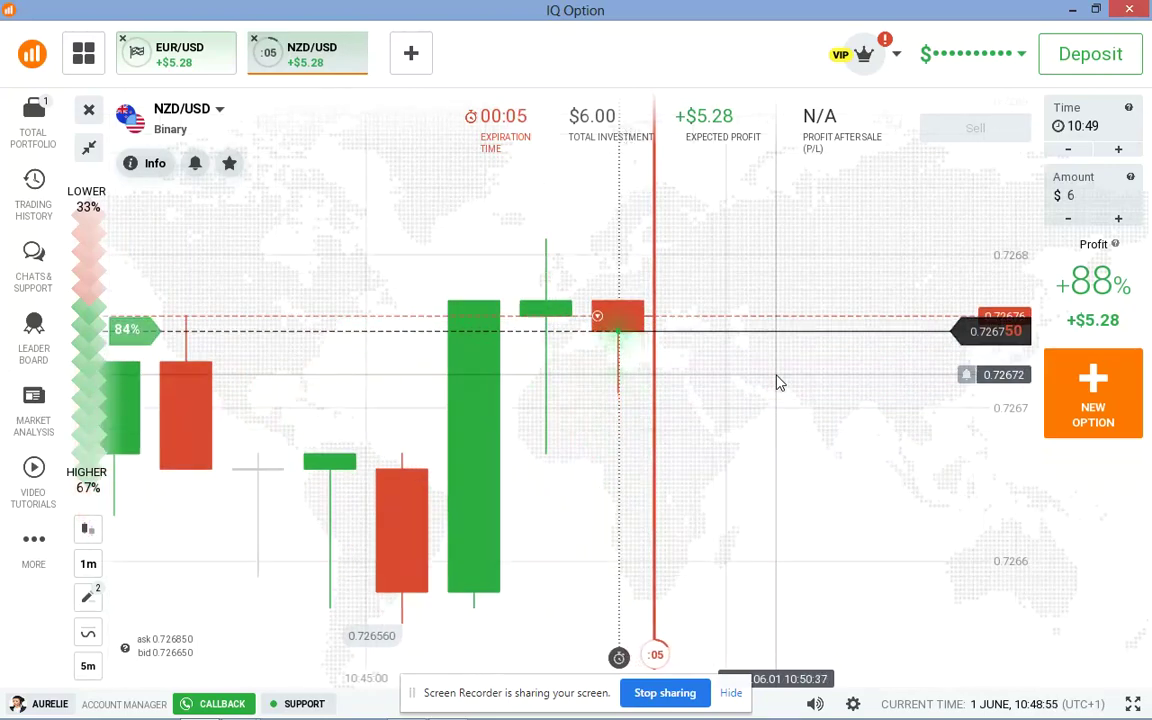
Open the EUR/AUD binary chart in a new tab and delete all existing drawings from it.
left_click(411, 55)
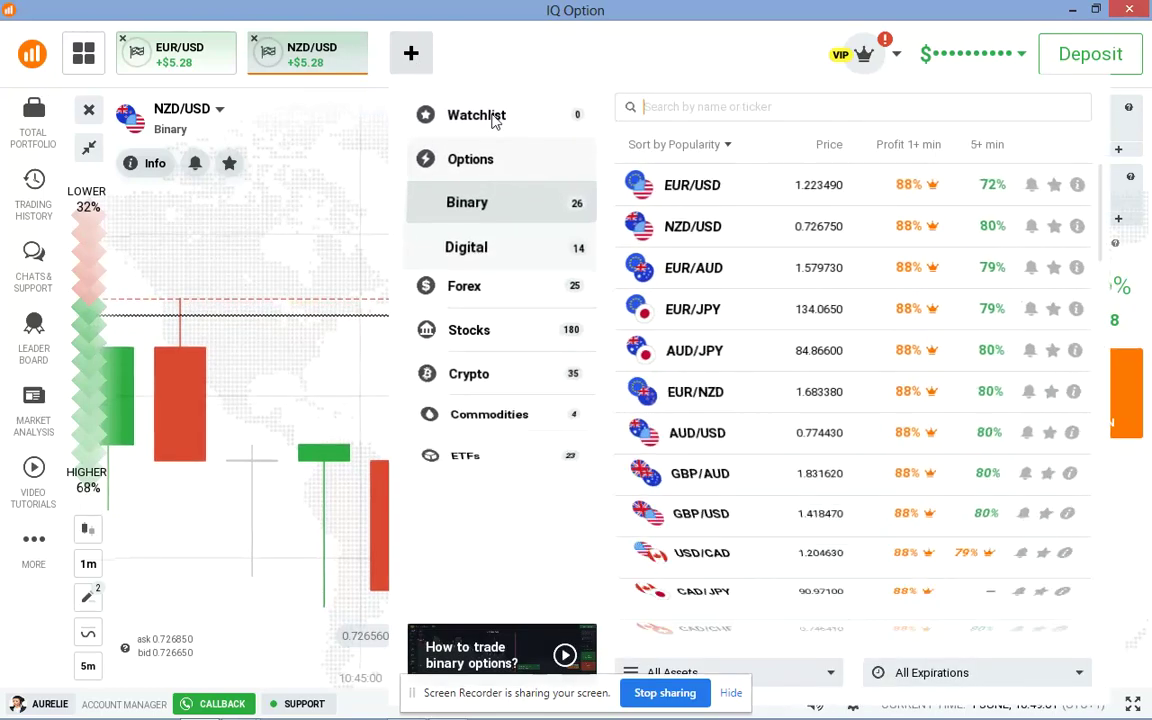
left_click(741, 271)
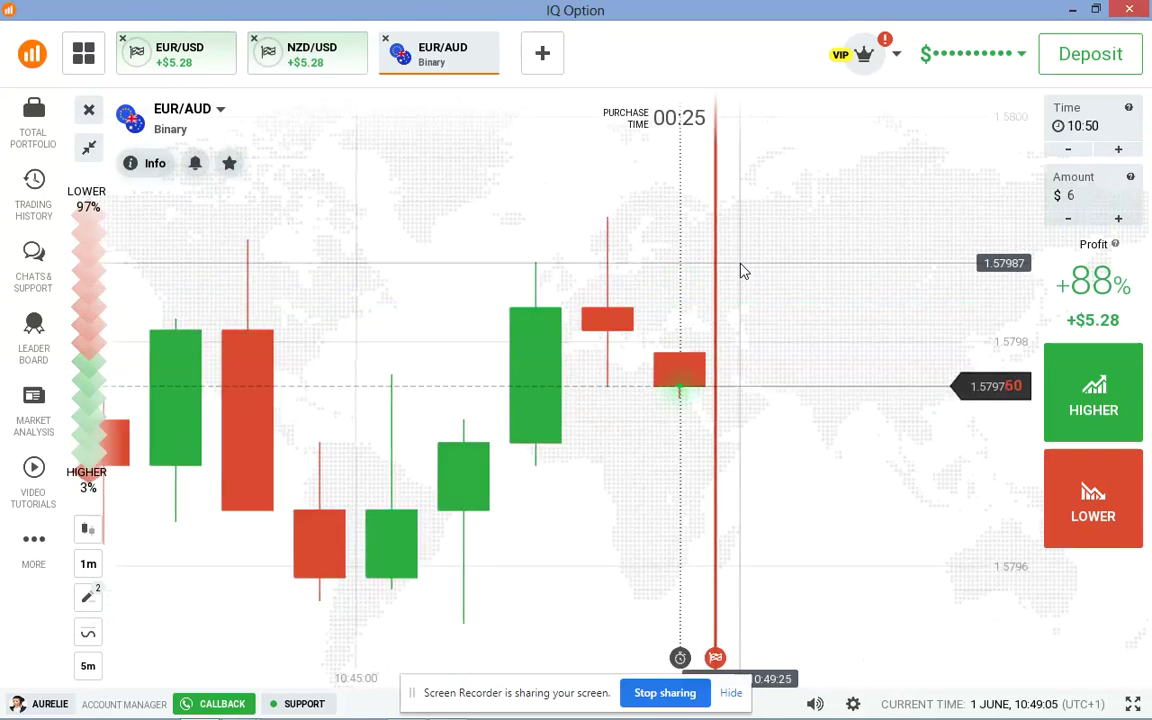
scroll(713, 311, "down", 5)
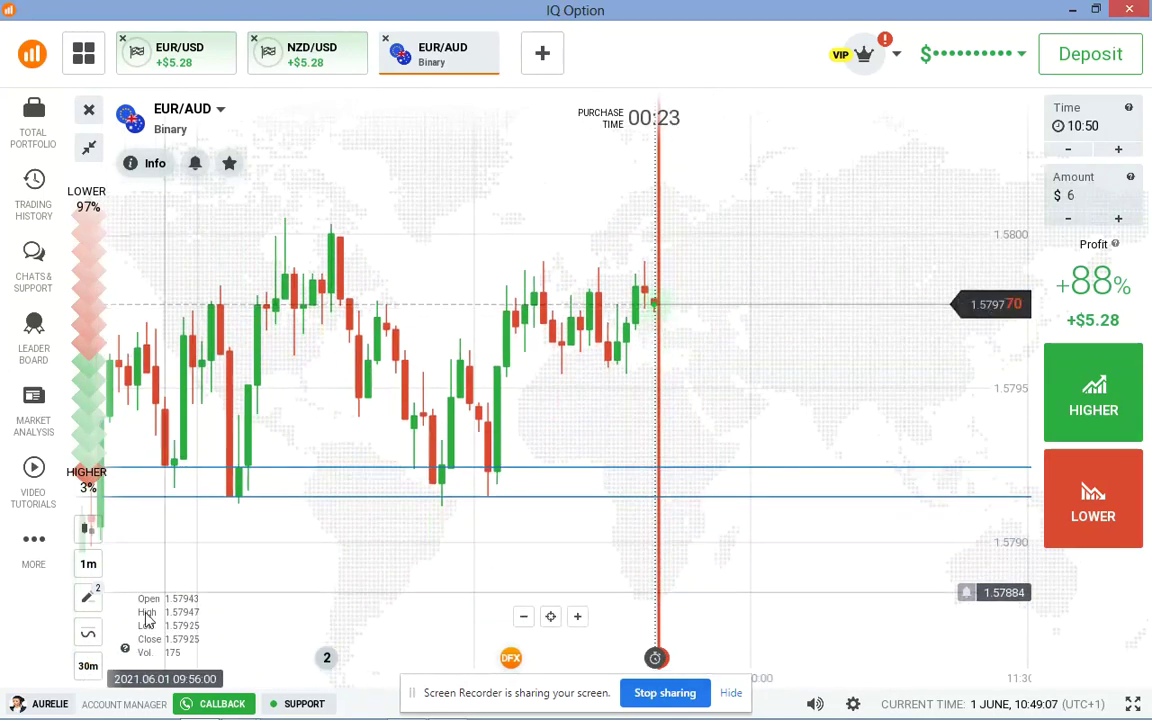
left_click(88, 598)
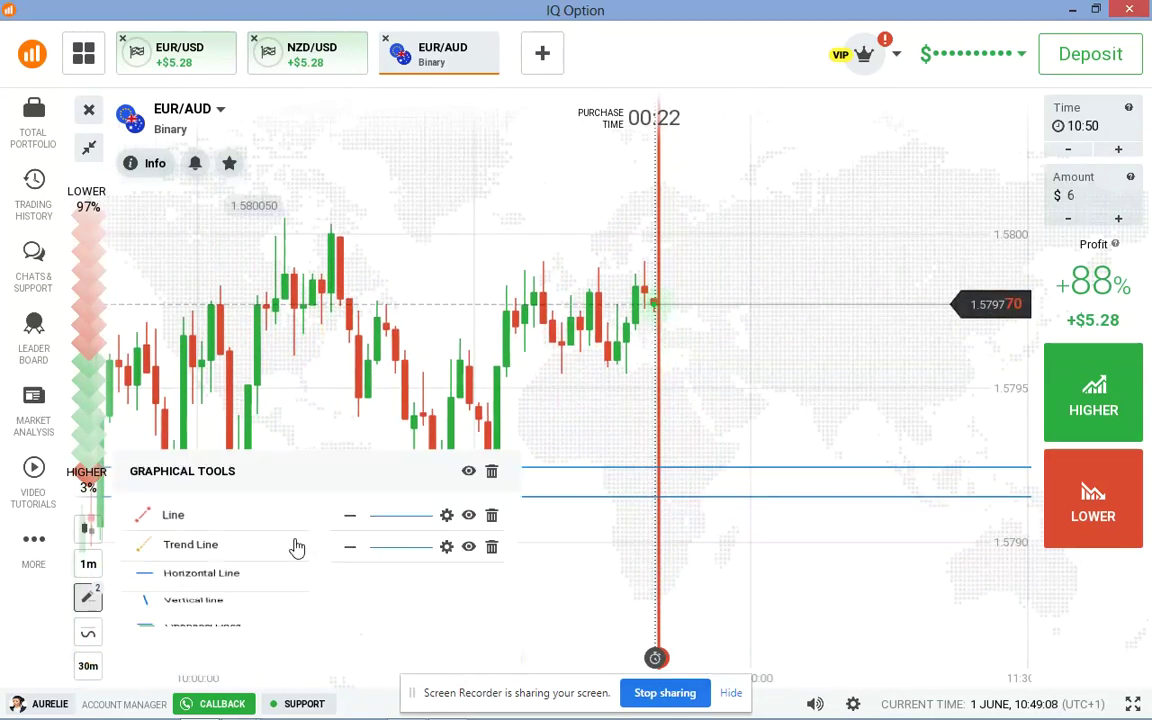
left_click(491, 474)
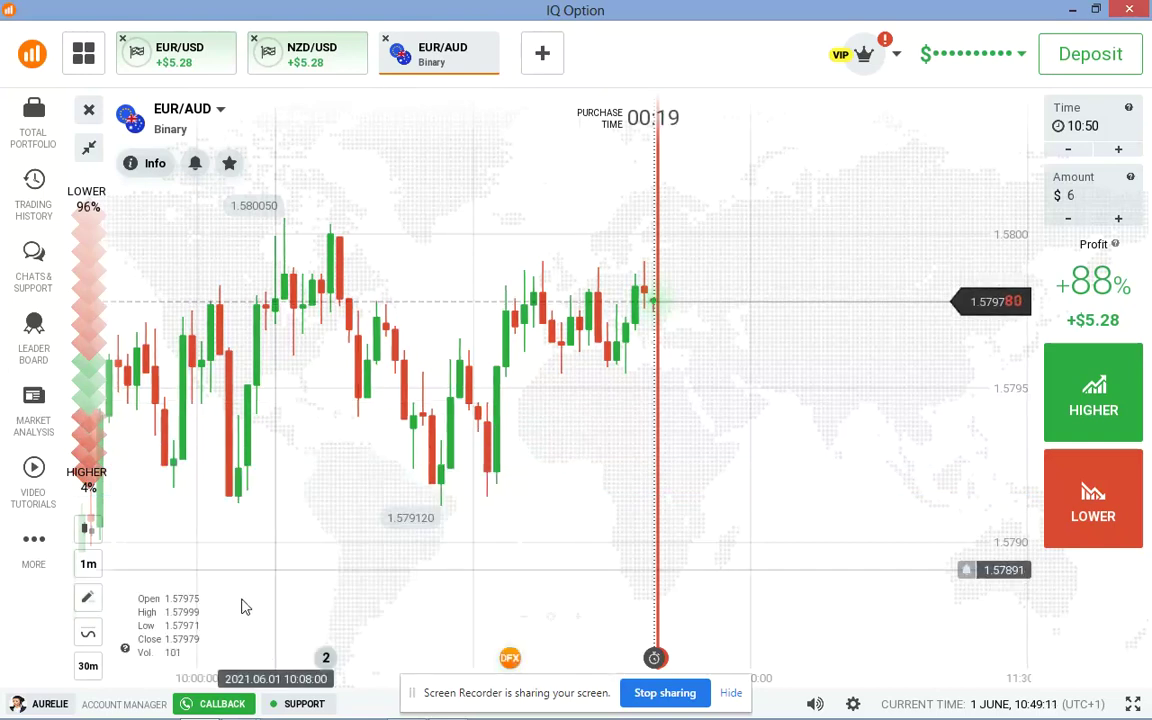
Change the EUR/AUD chart type to Line and examine the earlier price swings.
left_click(88, 528)
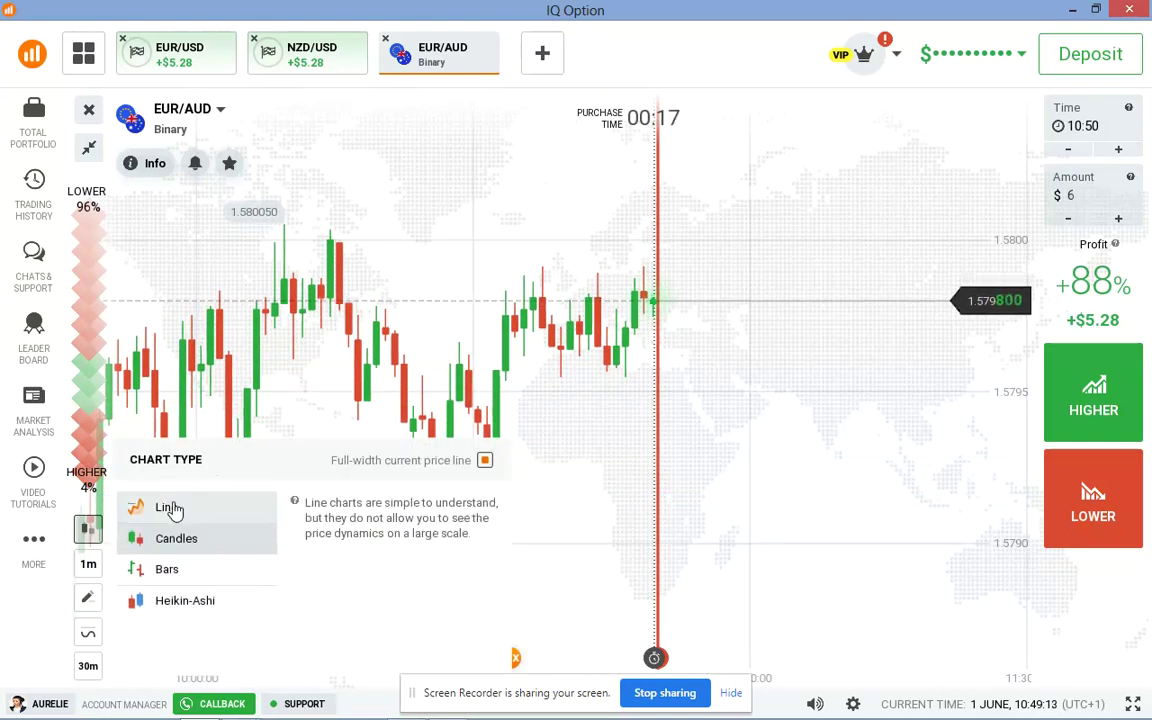
left_click(132, 507)
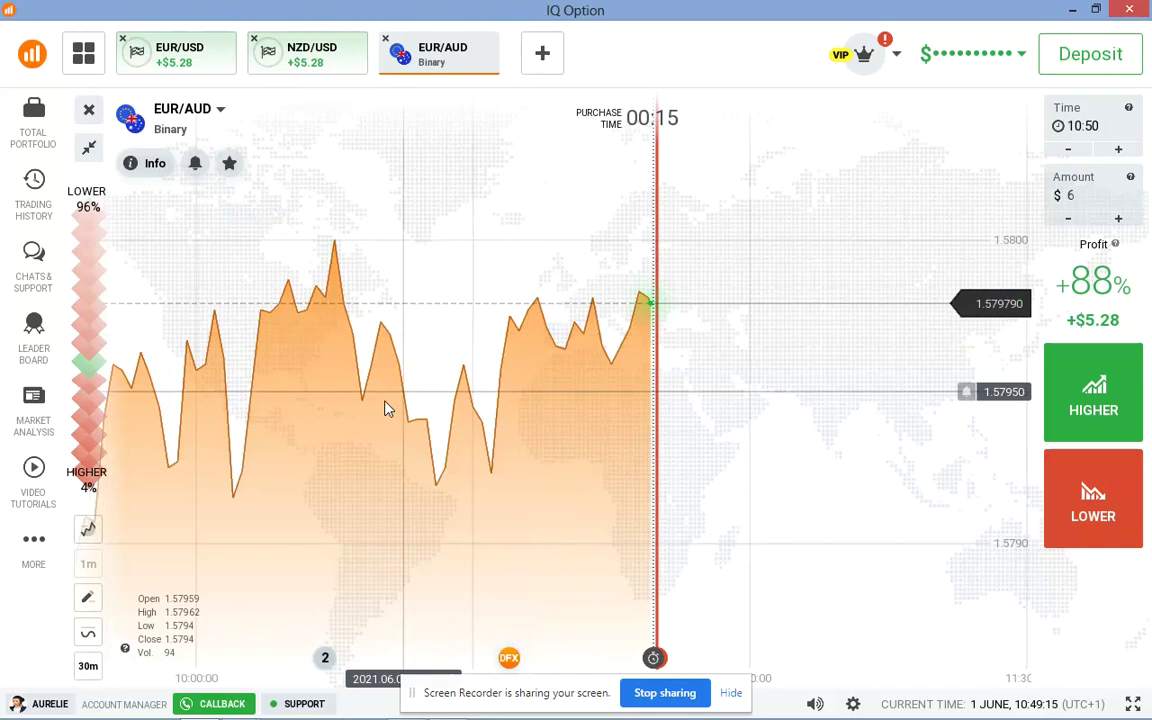
scroll(361, 440, "up", 3)
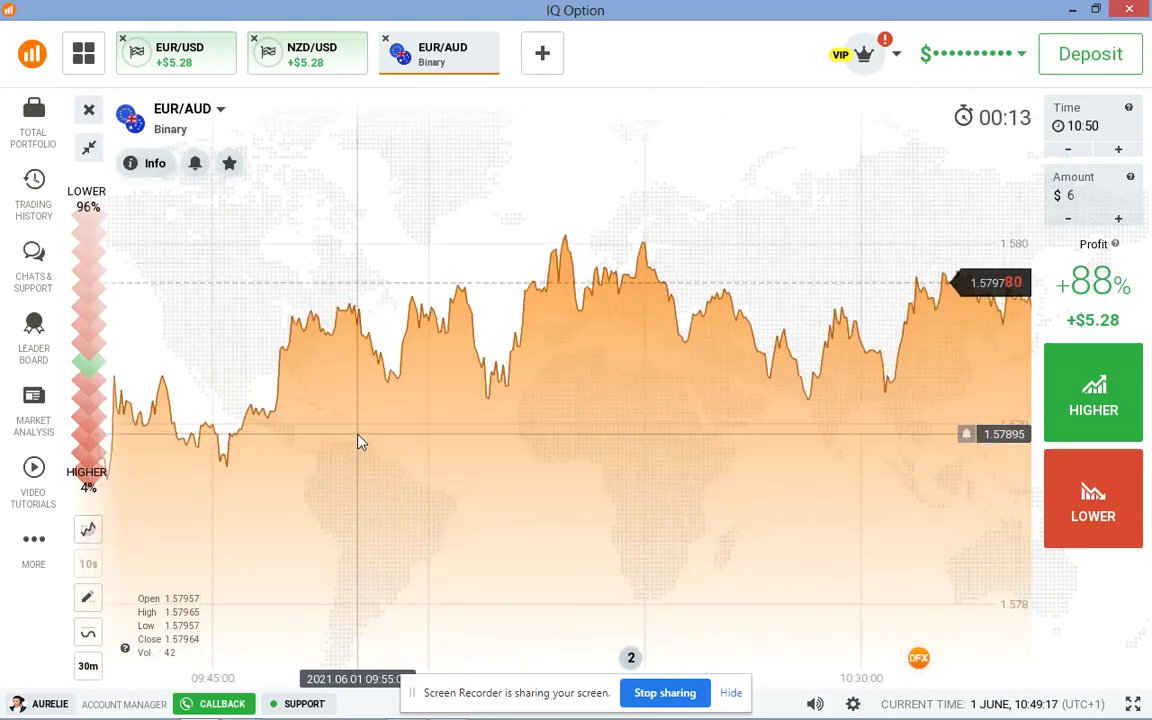
scroll(361, 446, "down", 3)
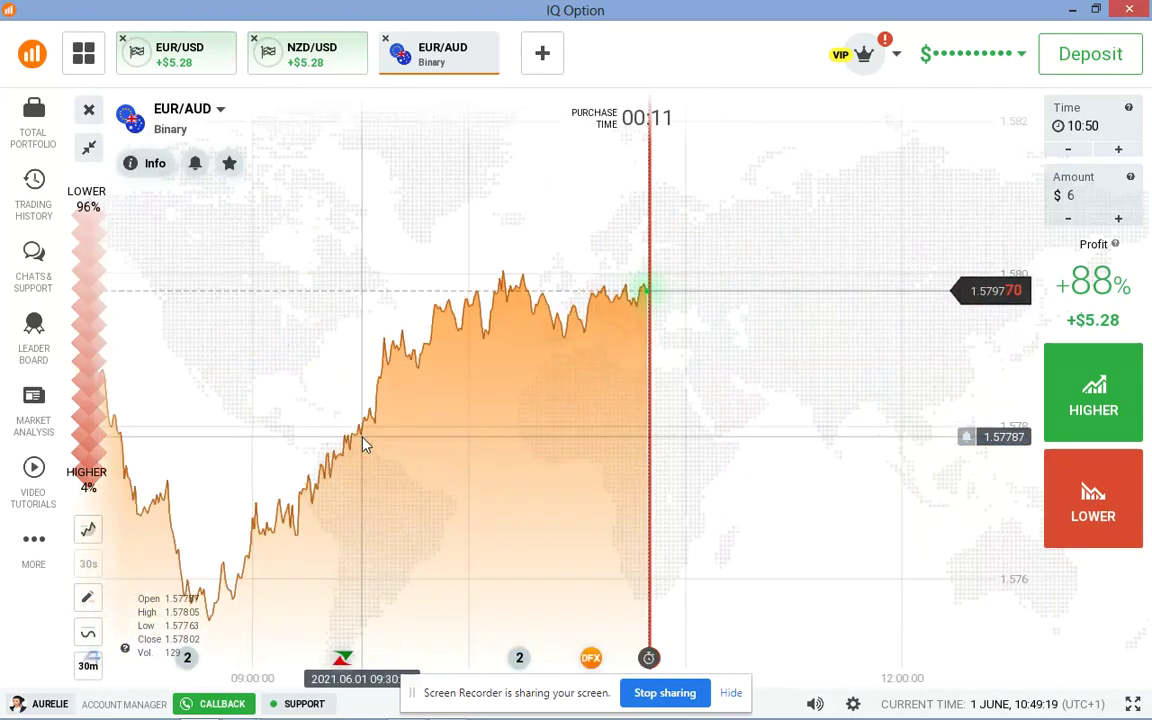
scroll(365, 445, "down", 3)
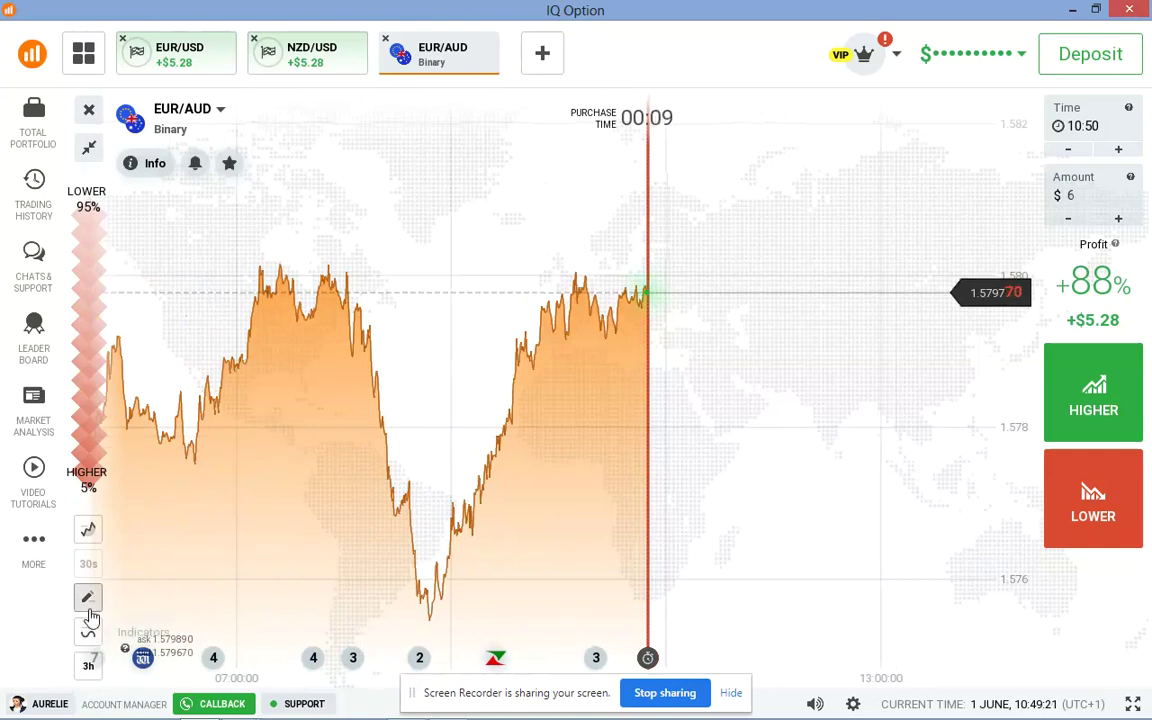
Mark the zone near the recent EUR/AUD highs with two closely spaced horizontal lines at about 1.5798.
left_click(88, 600)
left_click(144, 578)
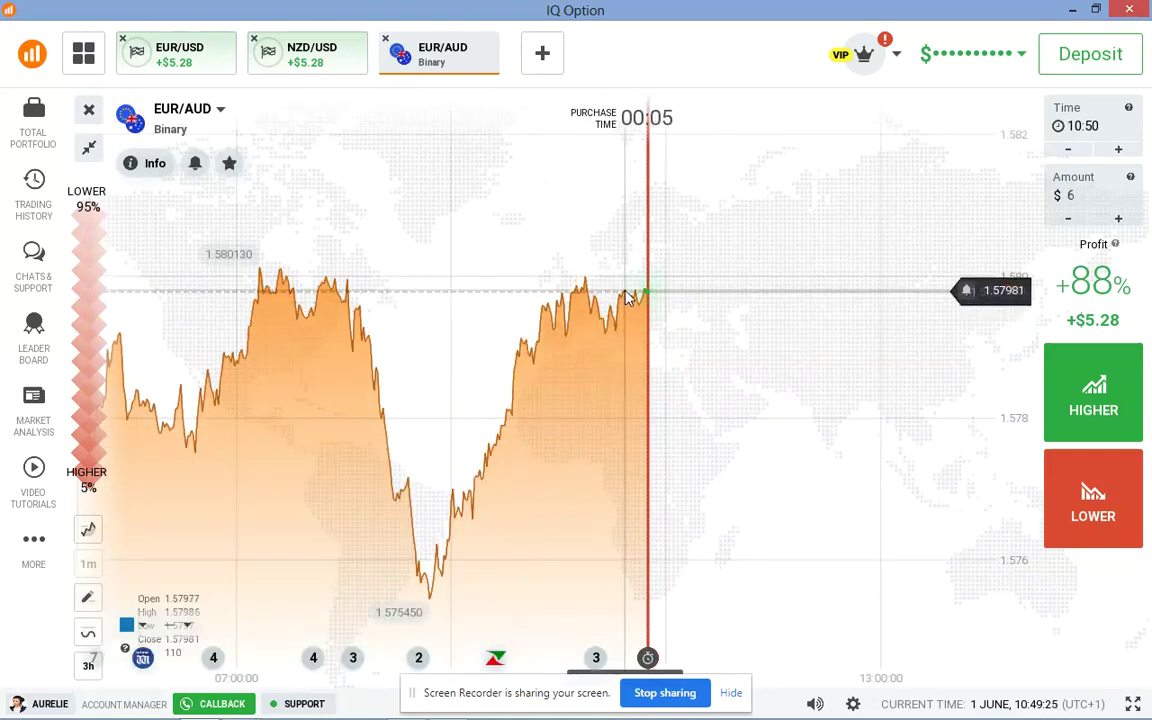
left_click(550, 291)
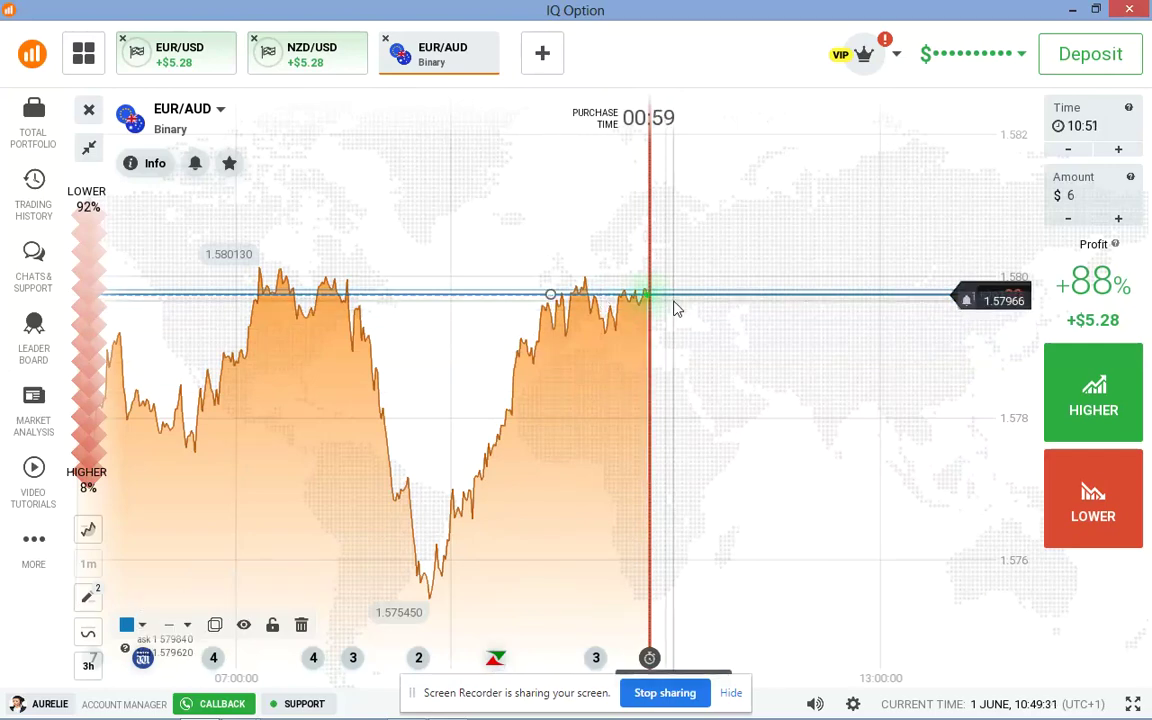
Change the EUR/AUD chart type to Candles and examine the recent candles around the marked zone.
left_click(91, 535)
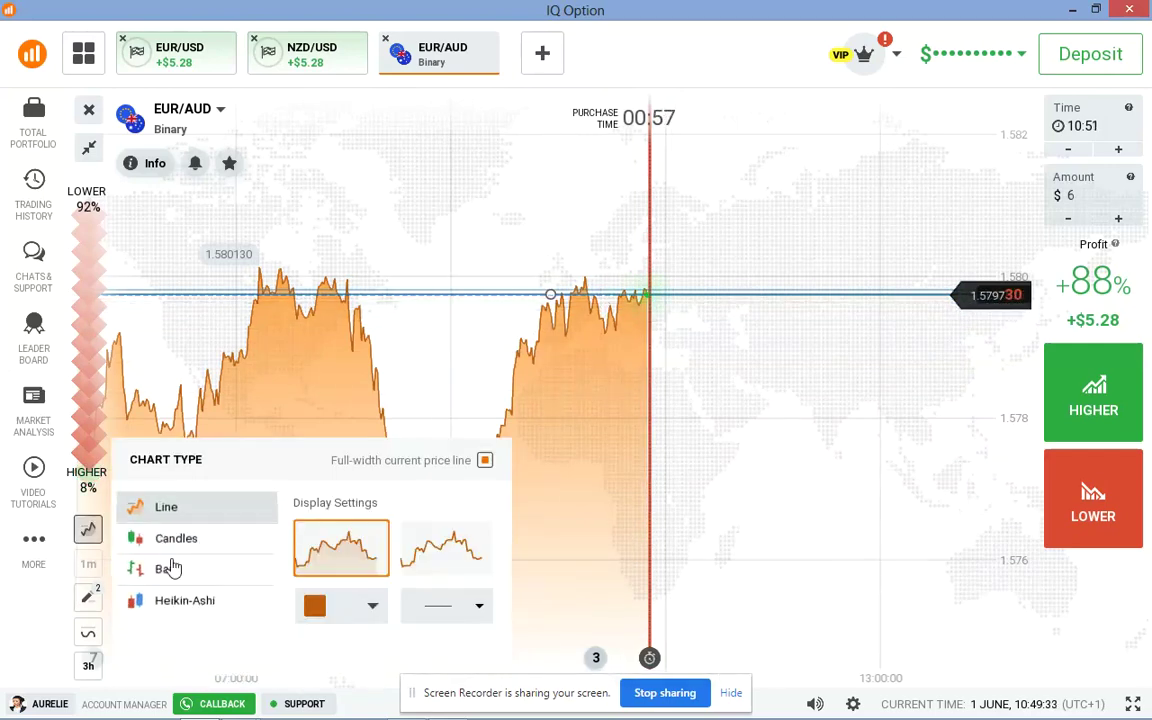
left_click(170, 538)
scroll(715, 383, "up", 3)
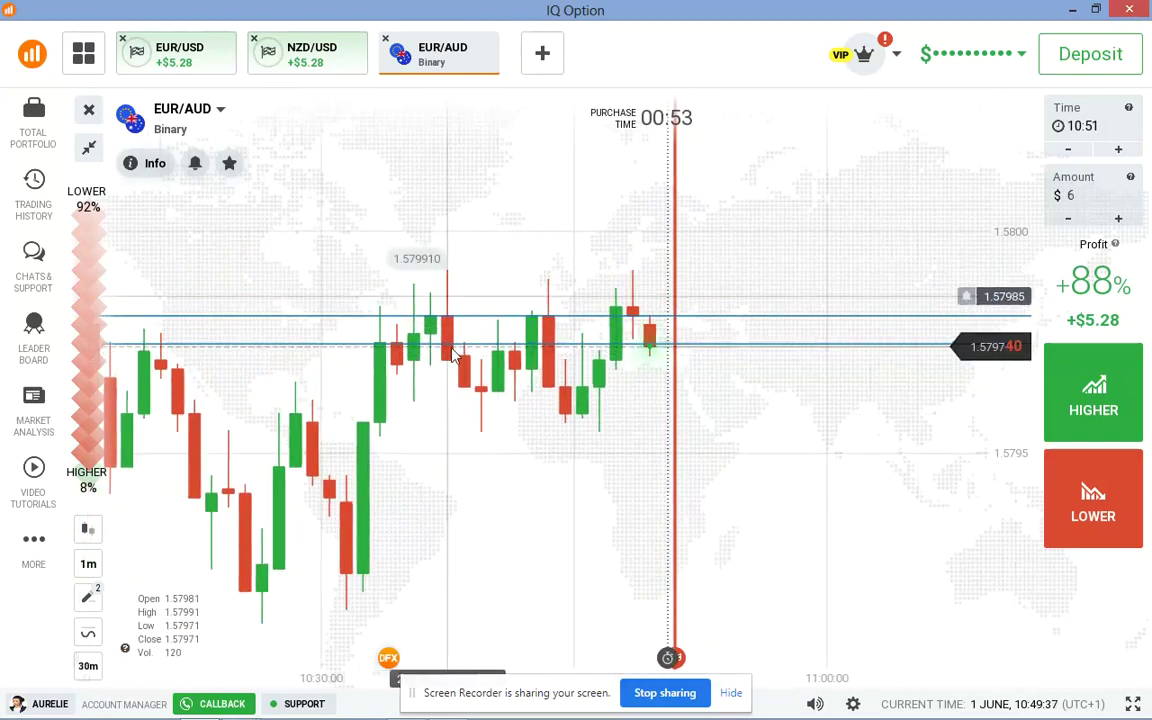
scroll(705, 329, "up", 2)
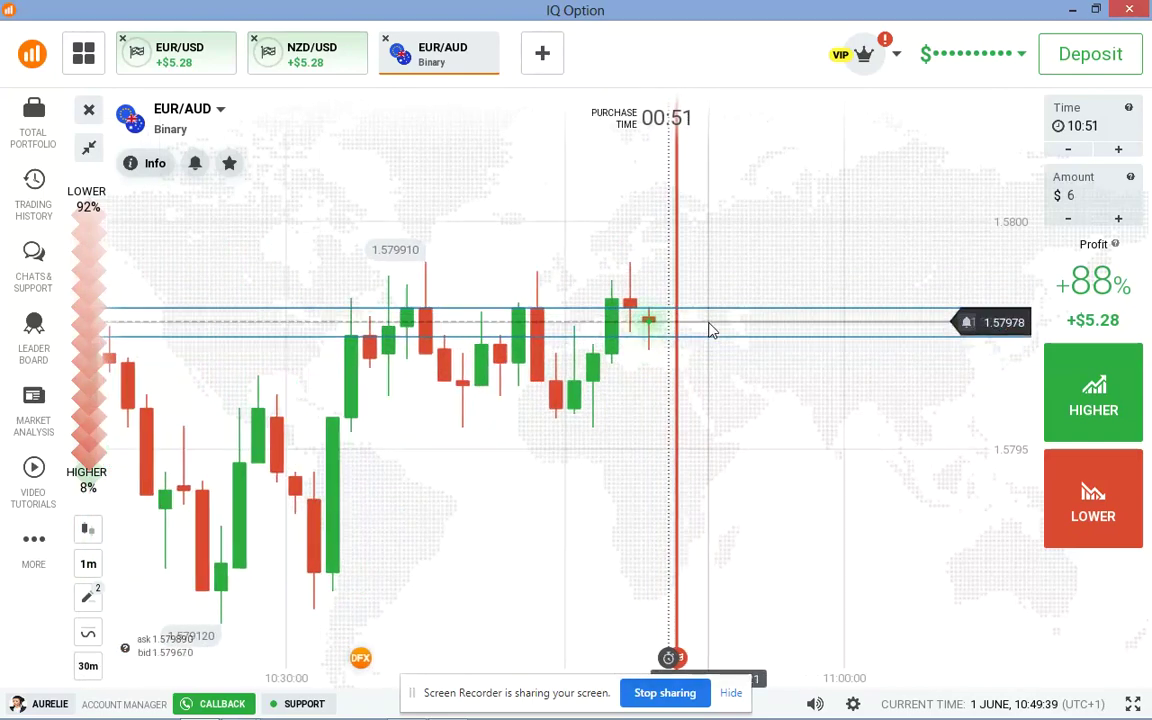
scroll(792, 291, "up", 2)
scroll(790, 296, "down", 4)
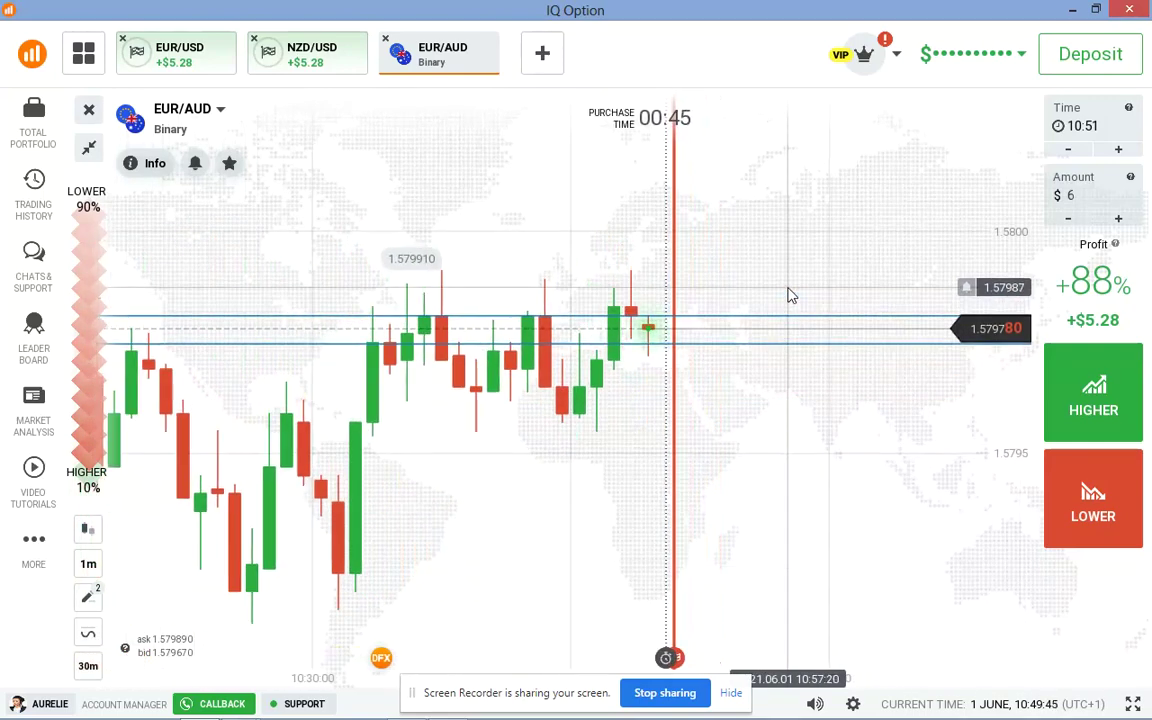
Capture the EUR/AUD chart area, sketch red lines for the range boundaries, pullback and expected rise, and discard the capture.
key("Print")
left_click_drag(52, 118, 869, 634)
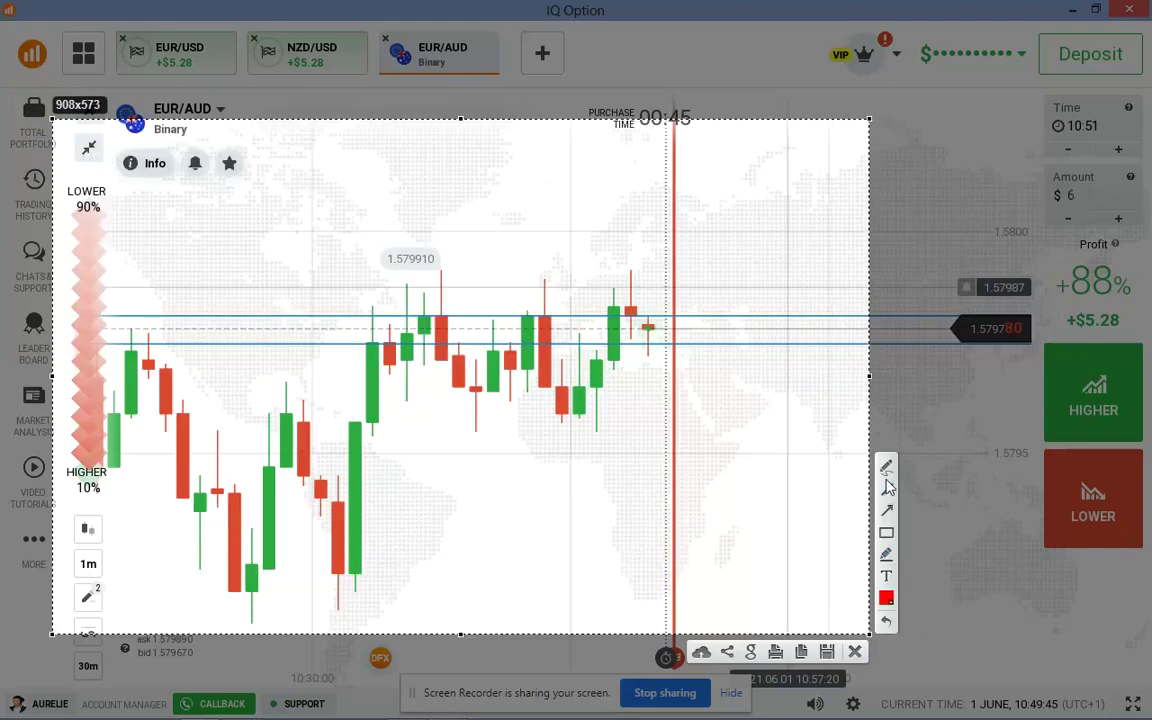
left_click_drag(377, 349, 635, 437)
left_click_drag(372, 303, 405, 312)
left_click_drag(656, 304, 629, 290)
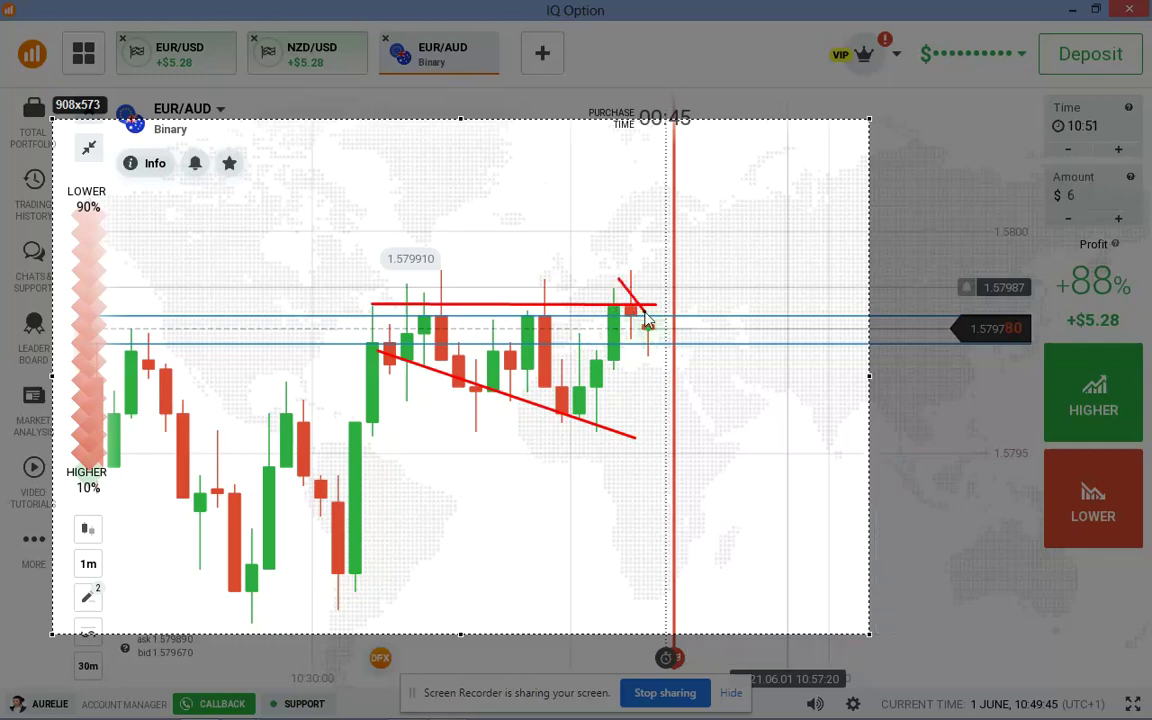
left_click_drag(651, 340, 651, 340)
left_click_drag(651, 340, 685, 215)
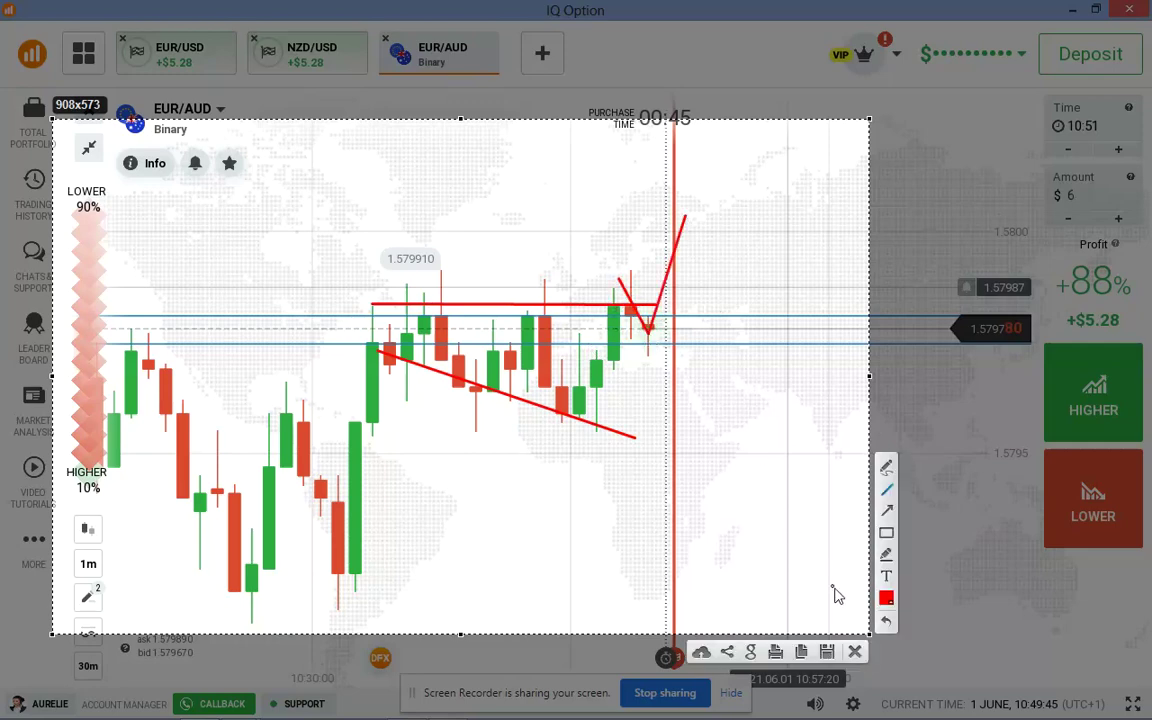
left_click(856, 652)
Place a $6 Higher trade on EUR/AUD with the 10:51 expiry while price is inside the marked zone.
scroll(764, 319, "up", 5)
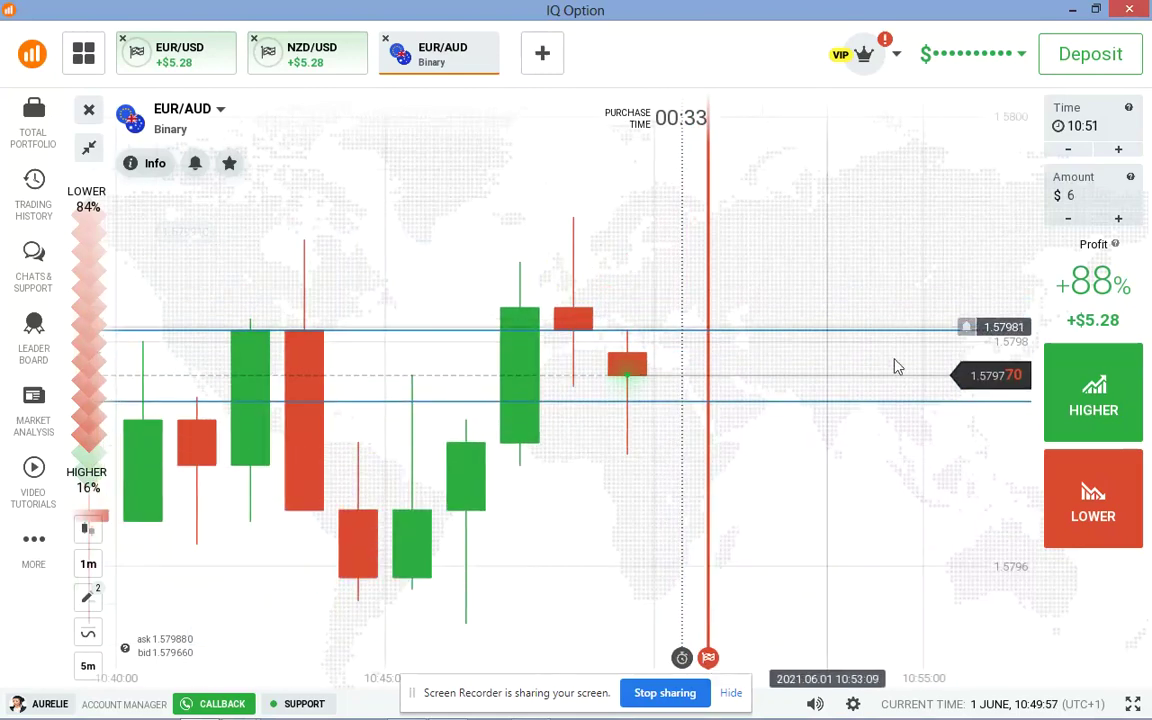
left_click(1094, 440)
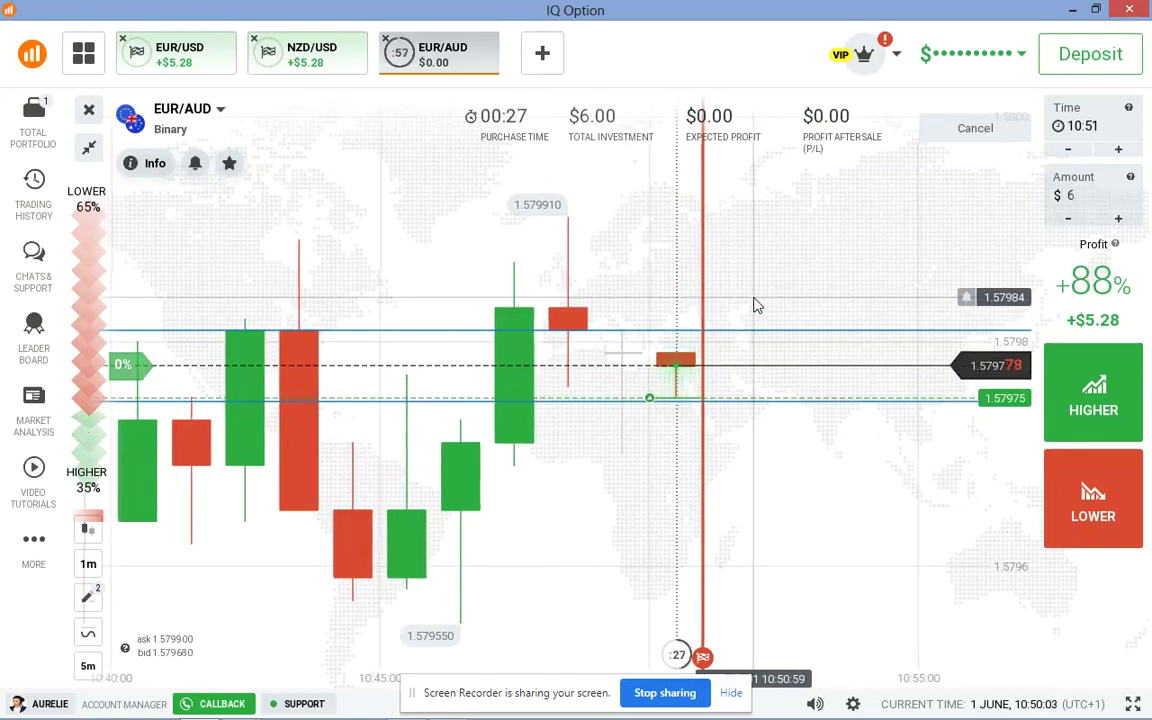
Monitor the open EUR/AUD trade by comparing the current candle with the entry level, marked zone and earlier candles.
scroll(771, 289, "down", 2)
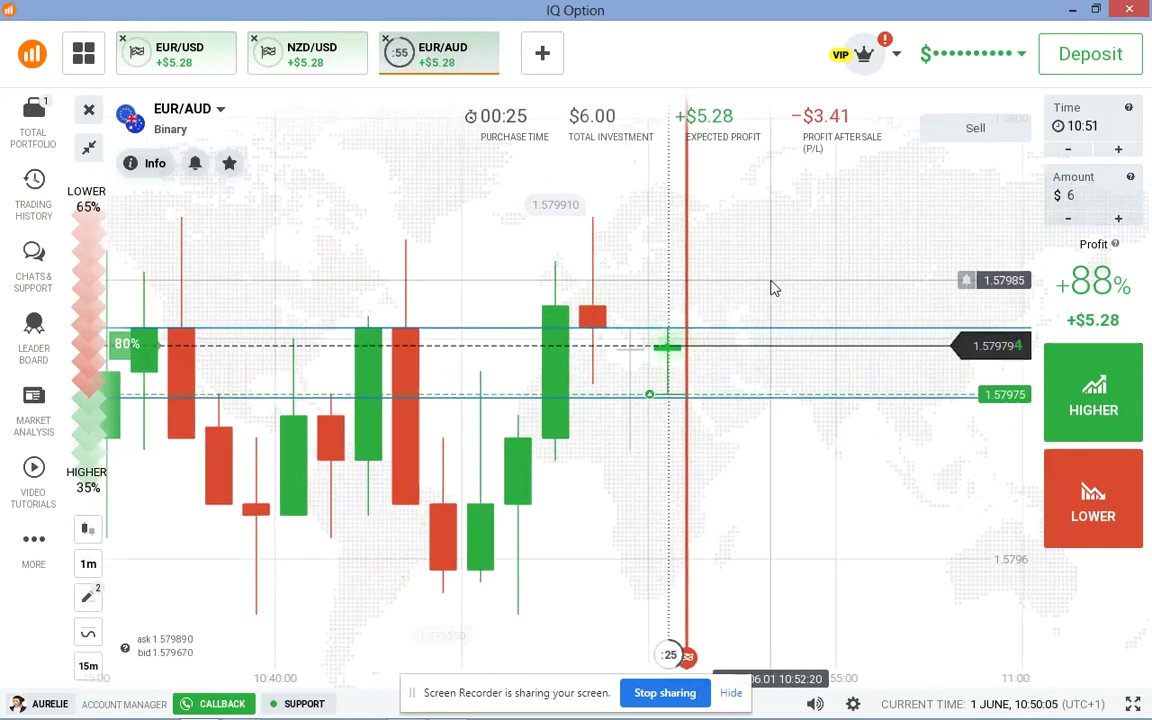
scroll(677, 393, "up", 2)
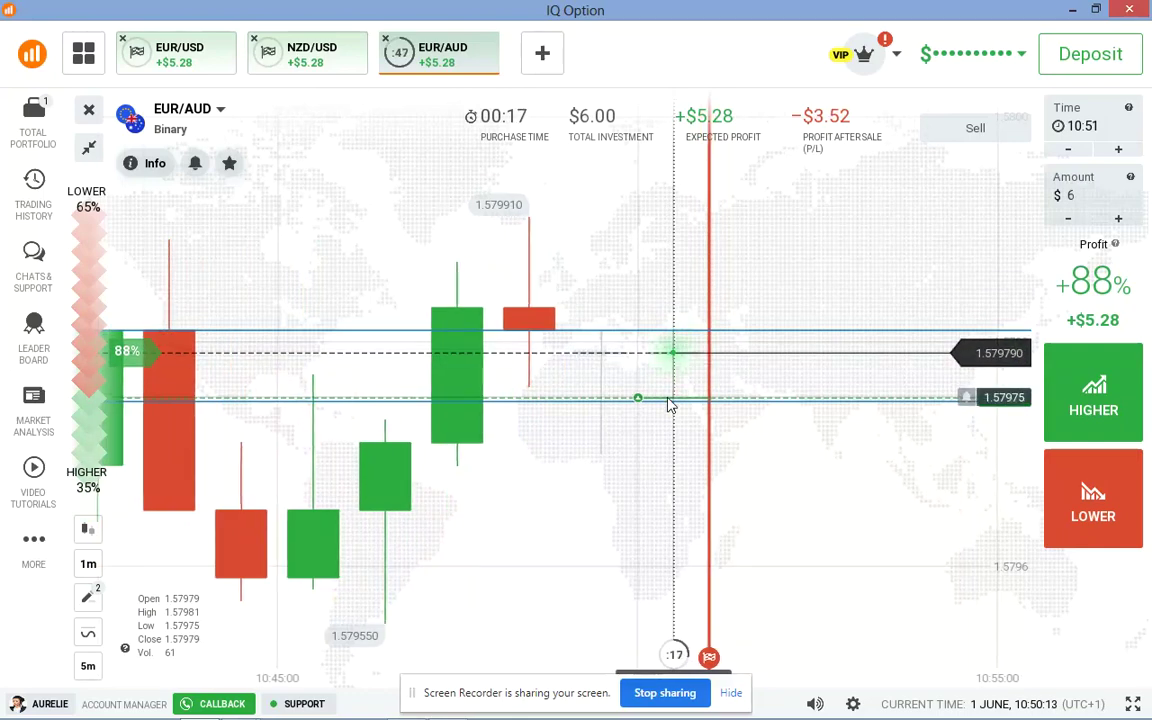
scroll(697, 332, "down", 2)
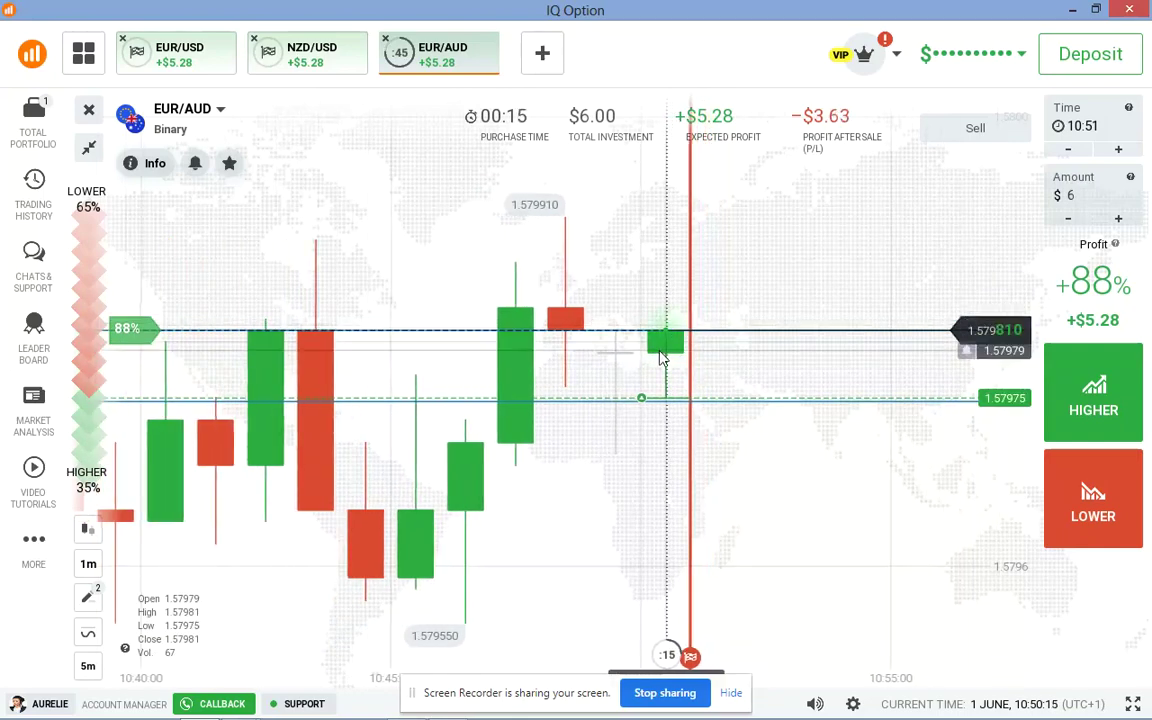
scroll(805, 288, "down", 3)
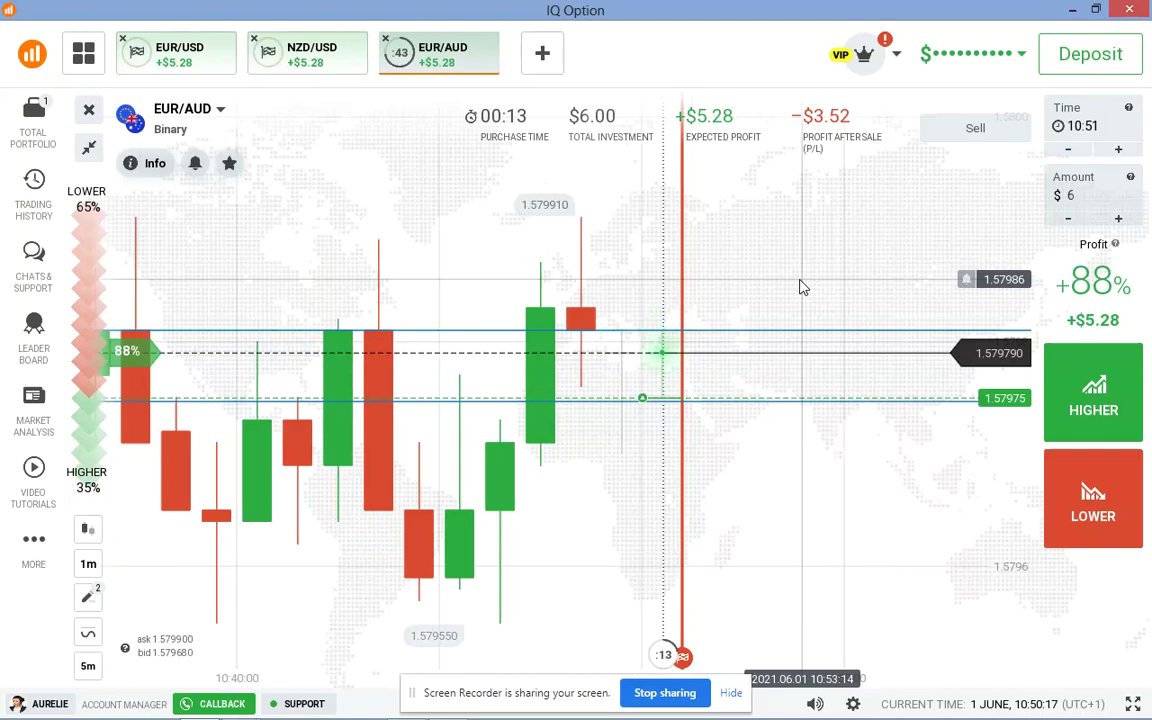
scroll(715, 267, "up", 4)
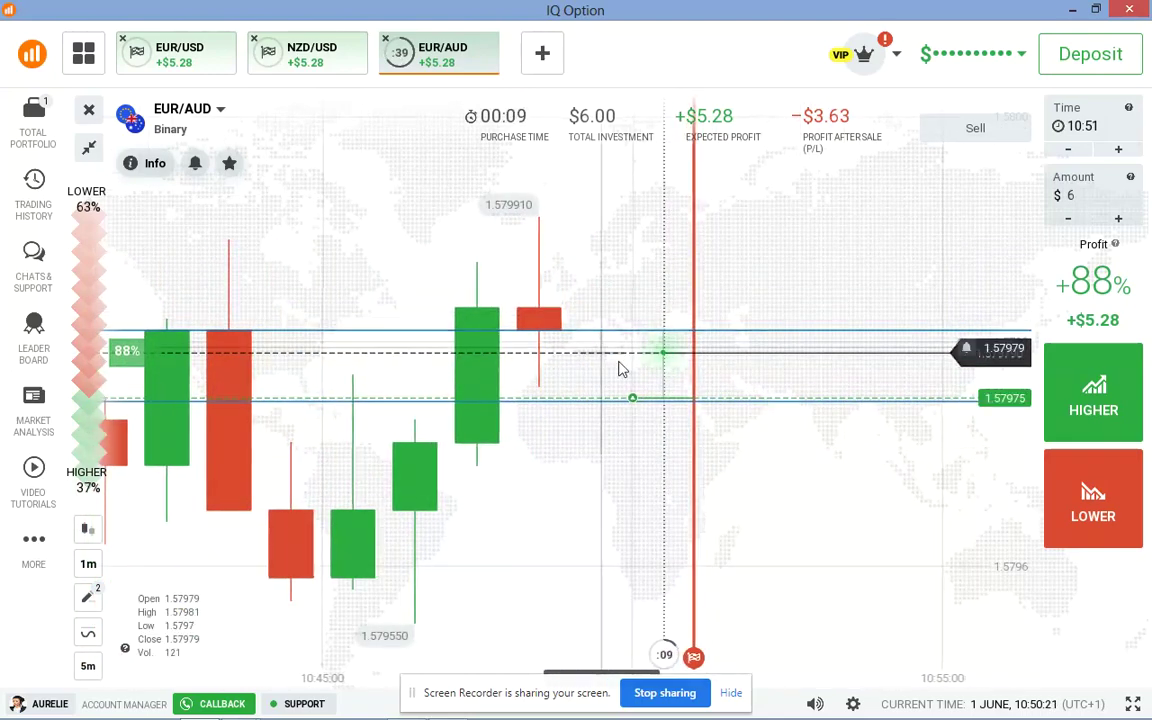
scroll(727, 297, "down", 1)
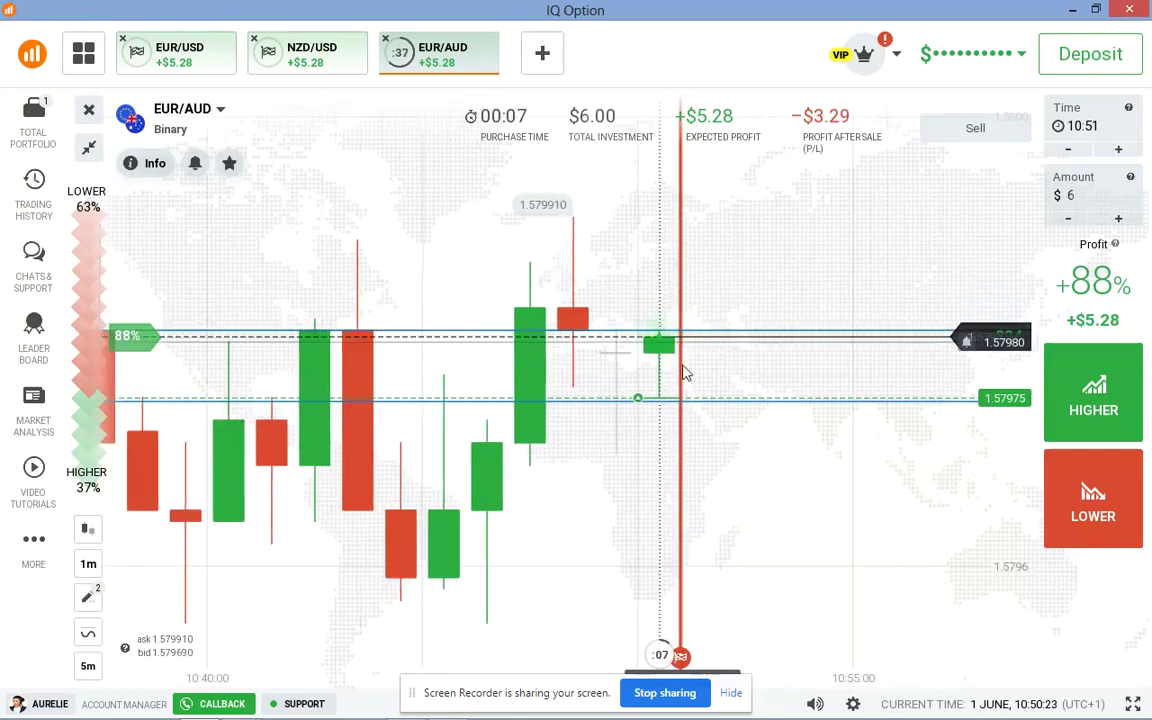
scroll(712, 291, "down", 1)
scroll(700, 291, "up", 1)
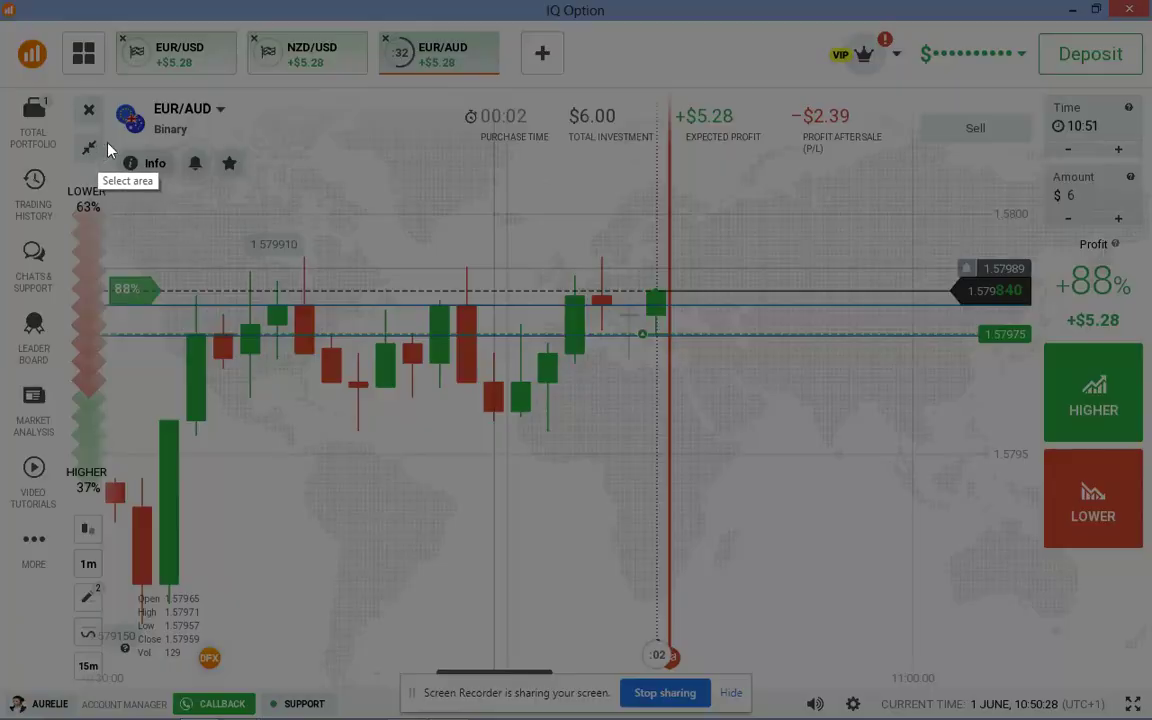
Capture the EUR/AUD chart area and draw red lines along the consolidation's falling lows and nearly level highs.
left_click_drag(122, 142, 898, 602)
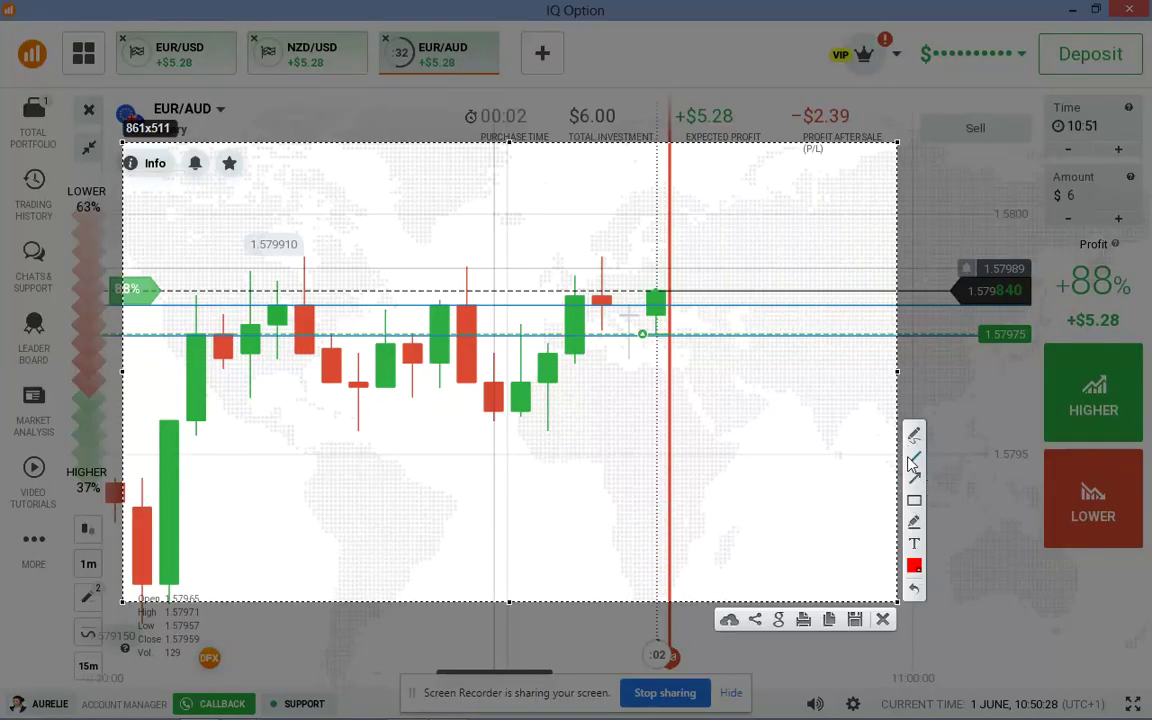
left_click_drag(215, 355, 487, 400)
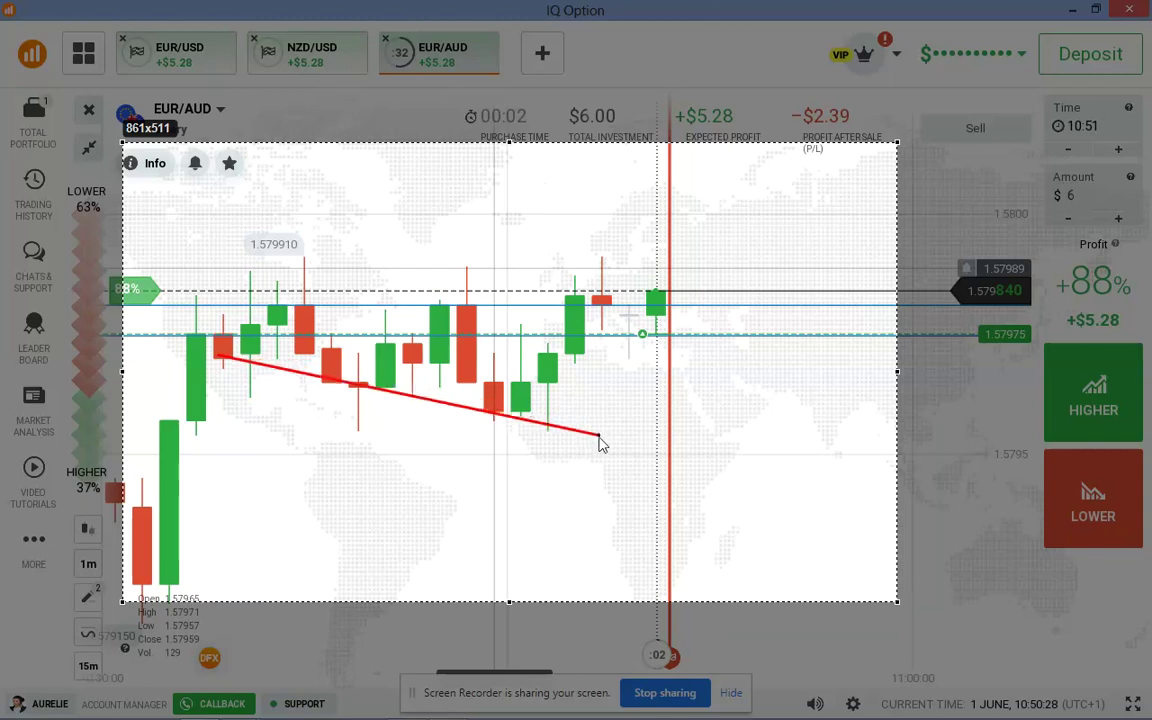
left_click_drag(598, 452, 598, 448)
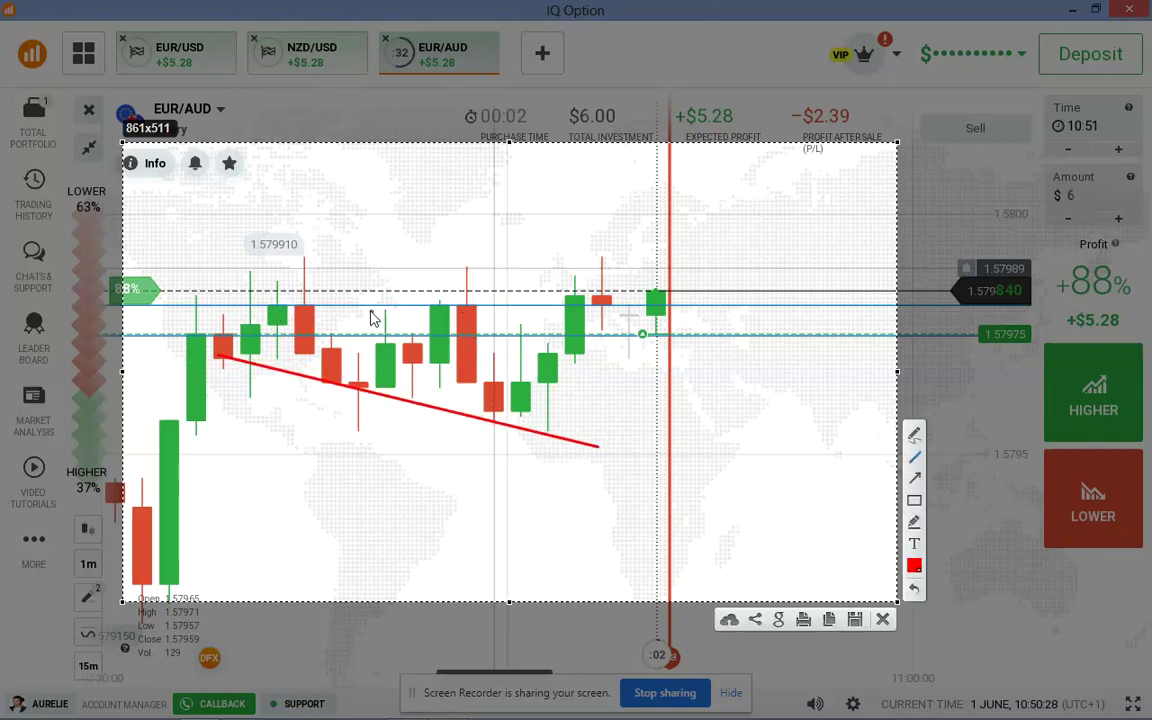
left_click_drag(276, 316, 563, 270)
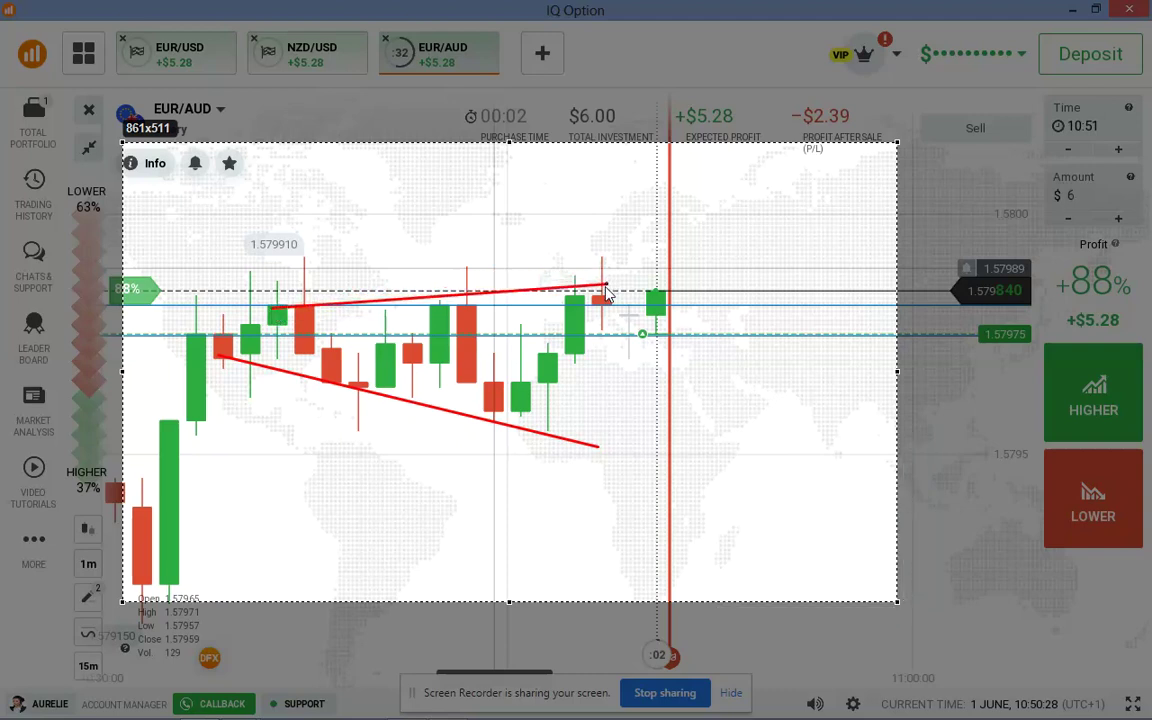
left_click_drag(640, 307, 638, 302)
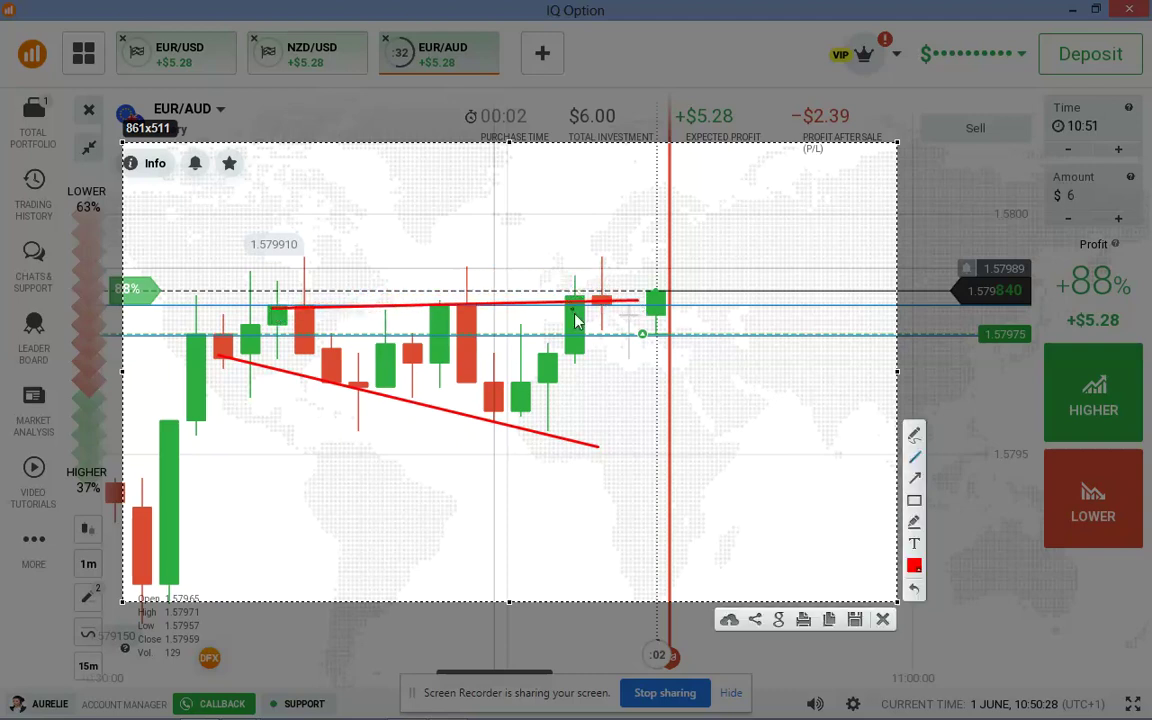
Sketch the breakout candle, pullback, price path through the zone and upward move in red, and discard the capture.
mouse_move(577, 366)
left_mouse_down()
mouse_move(576, 284)
mouse_move(620, 318)
left_mouse_up()
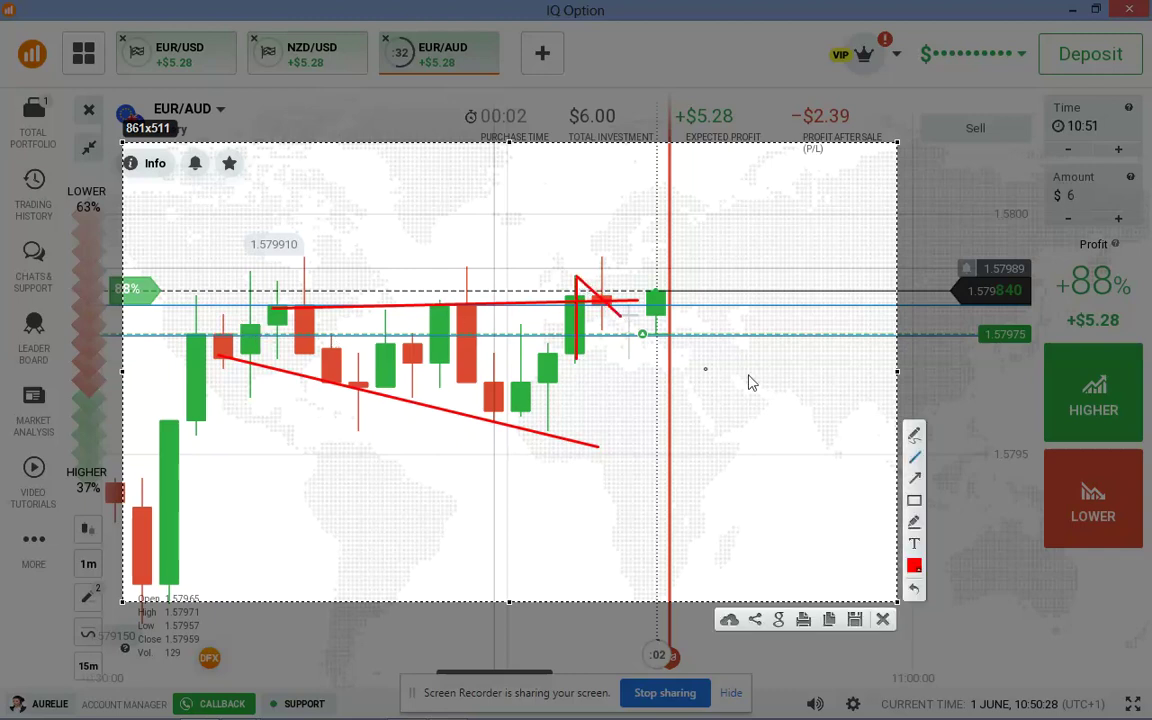
left_click_drag(242, 327, 330, 292)
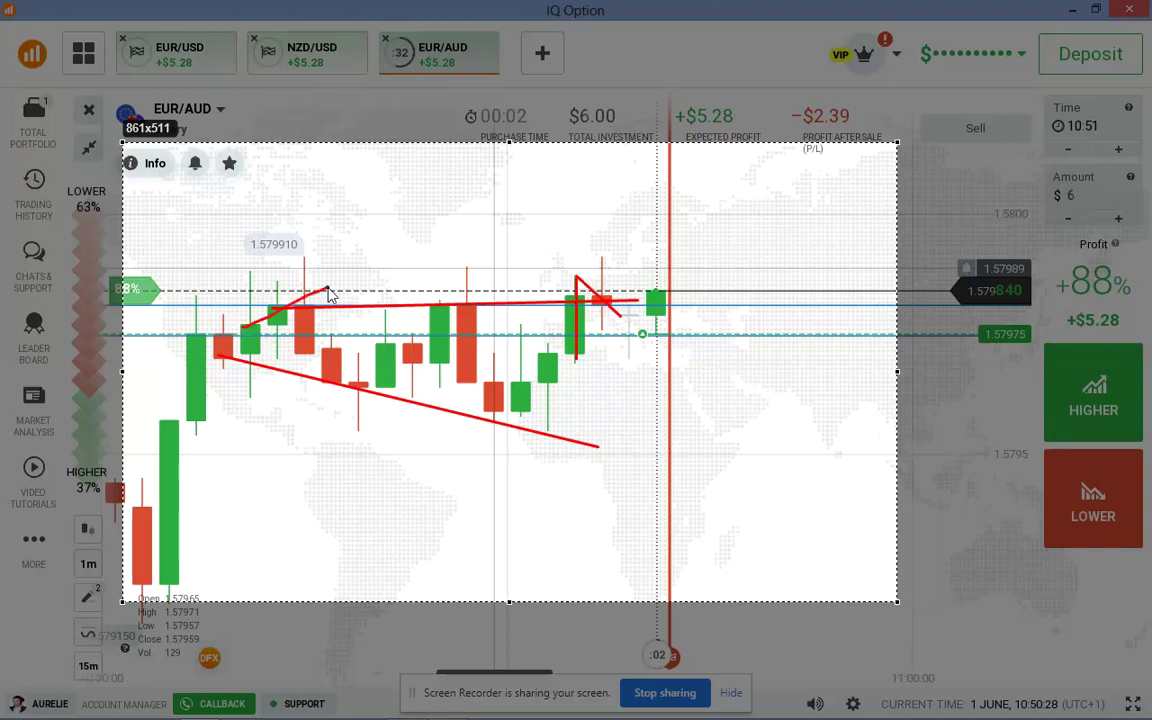
left_click_drag(648, 325, 694, 320)
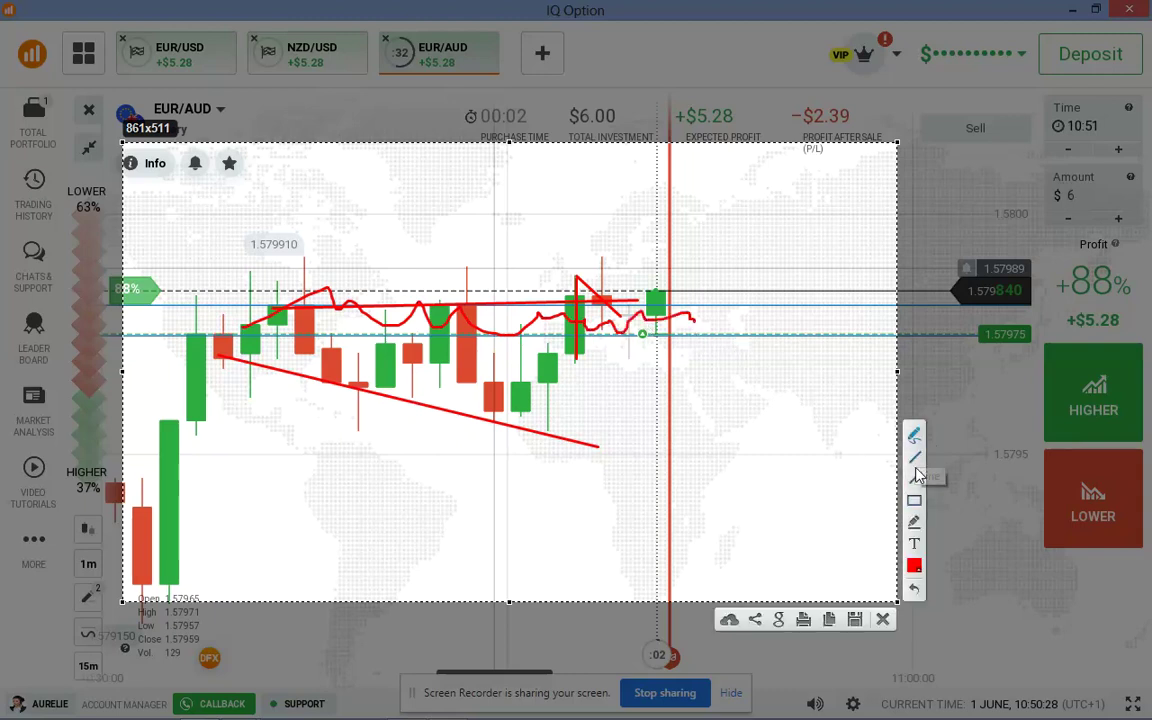
left_click_drag(670, 340, 703, 191)
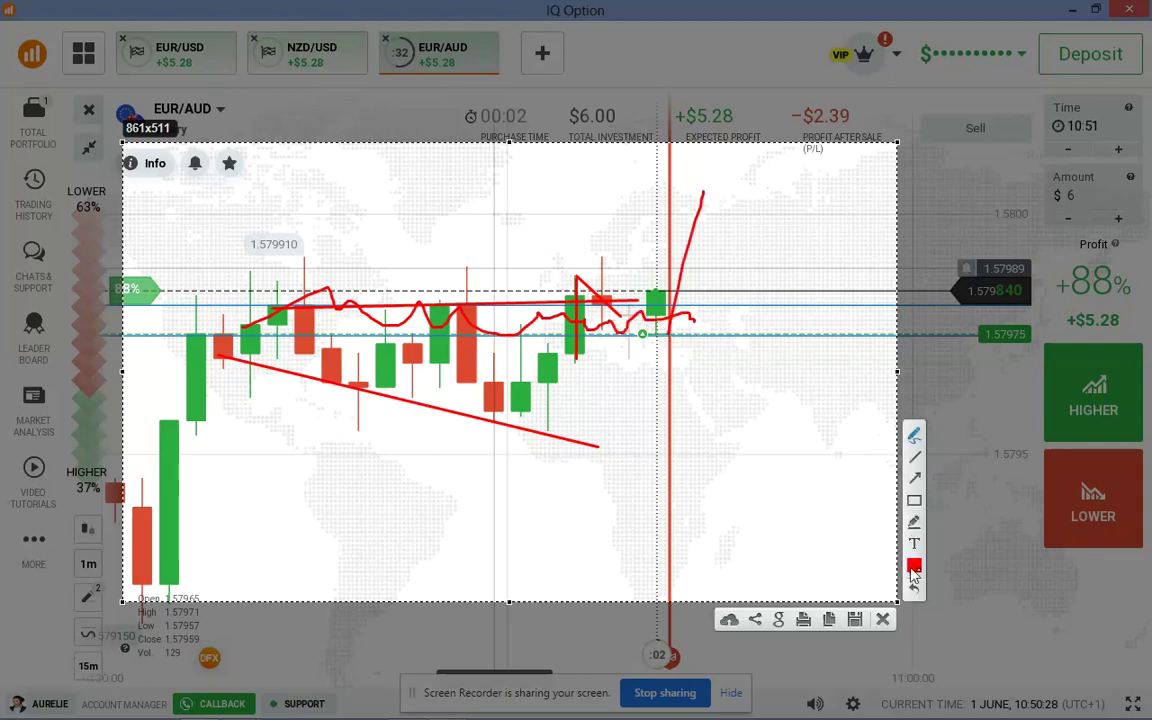
left_click(884, 620)
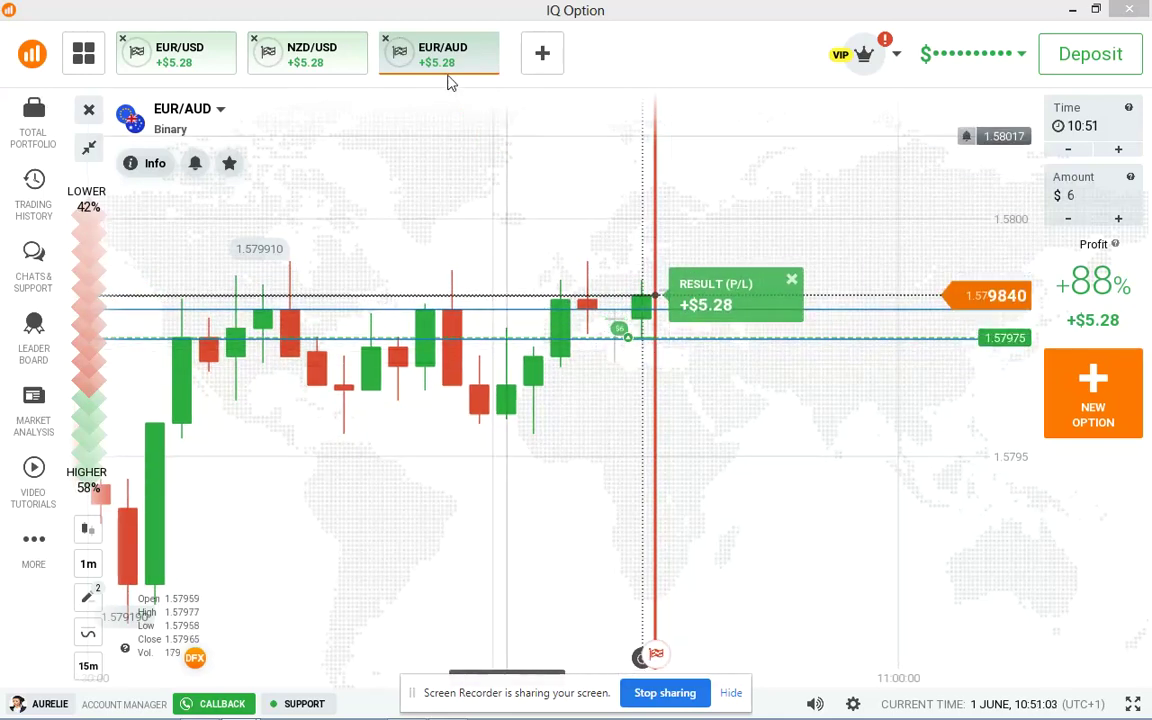
Open the EUR/JPY binary chart in a new tab and bring its earlier candles into view.
left_click(540, 58)
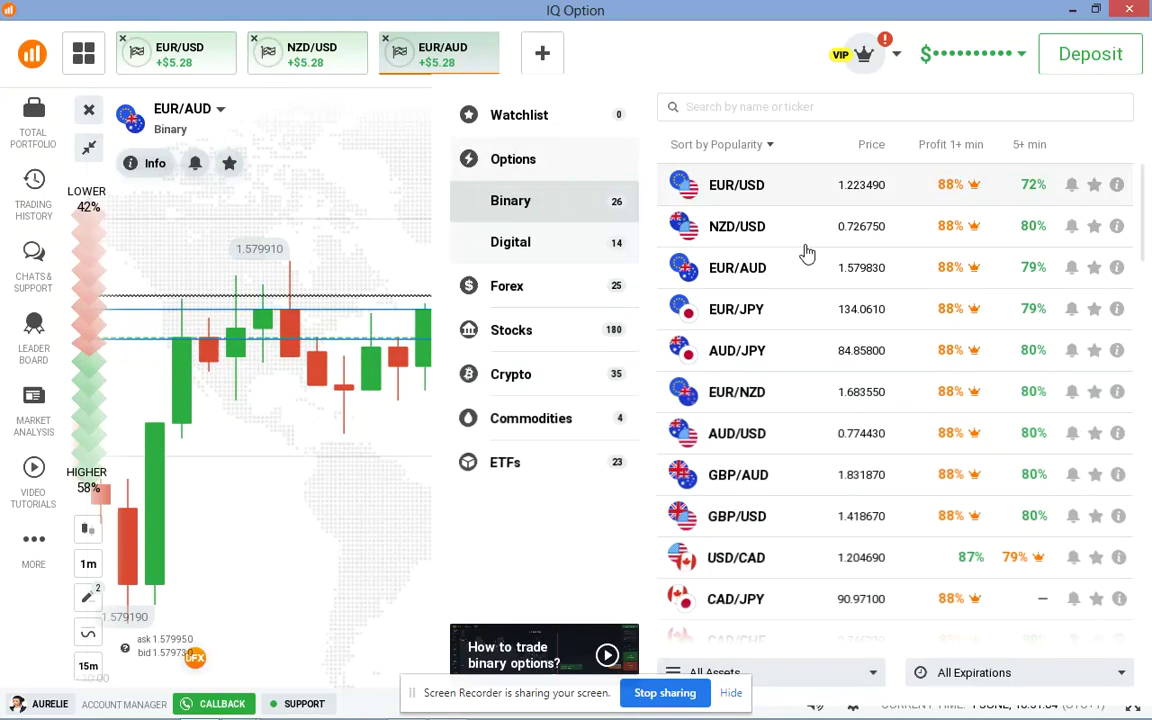
left_click(757, 314)
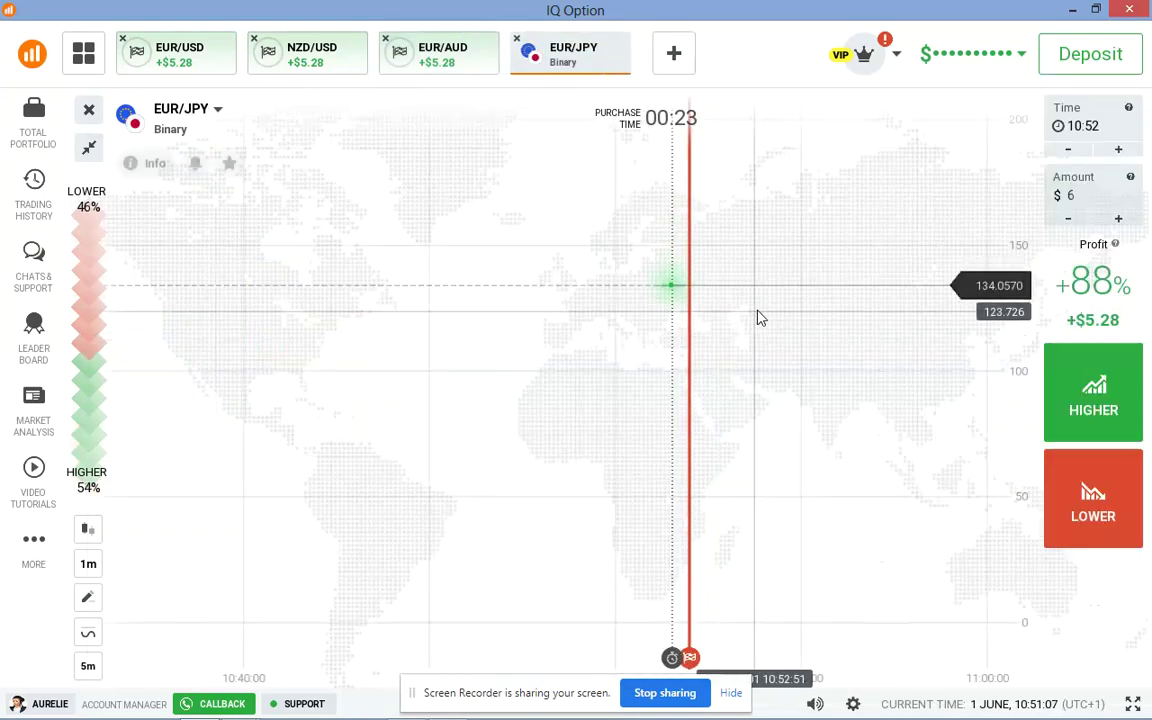
scroll(770, 318, "down", 3)
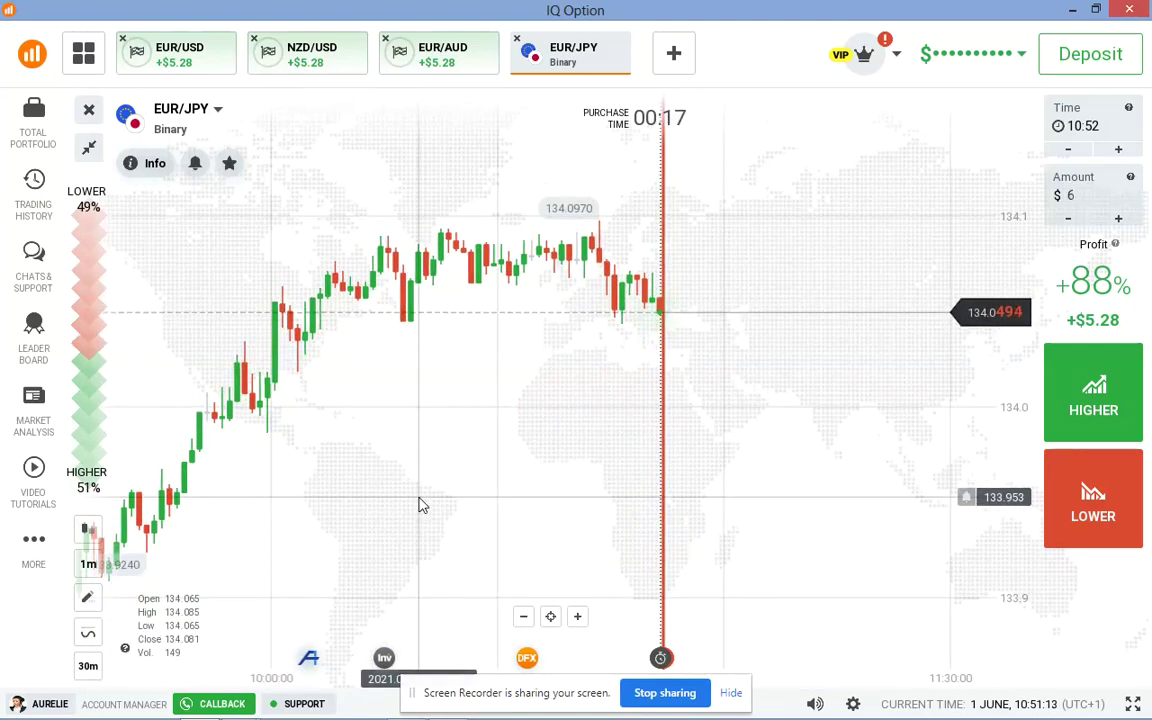
Capture the EUR/JPY chart area, sketch the rounded top and a line along its base in red, and discard the capture.
key("Print")
mouse_move(119, 87)
left_mouse_down()
mouse_move(540, 314)
mouse_move(886, 640)
left_mouse_up()
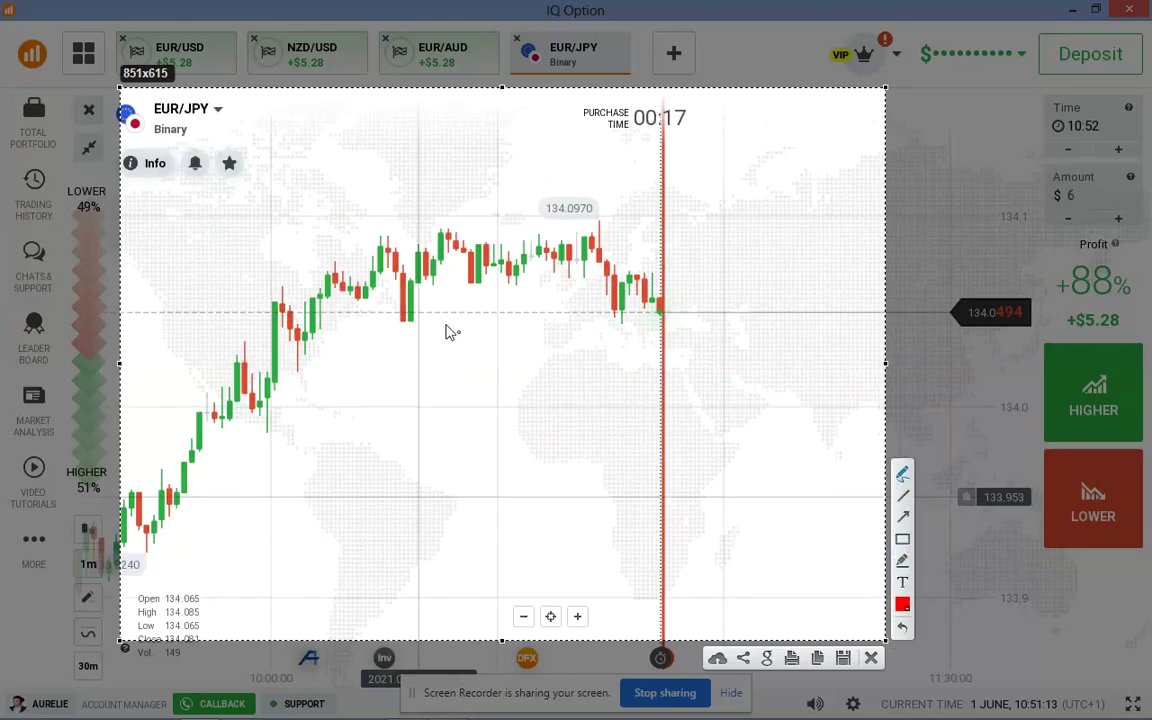
left_click_drag(284, 326, 387, 255)
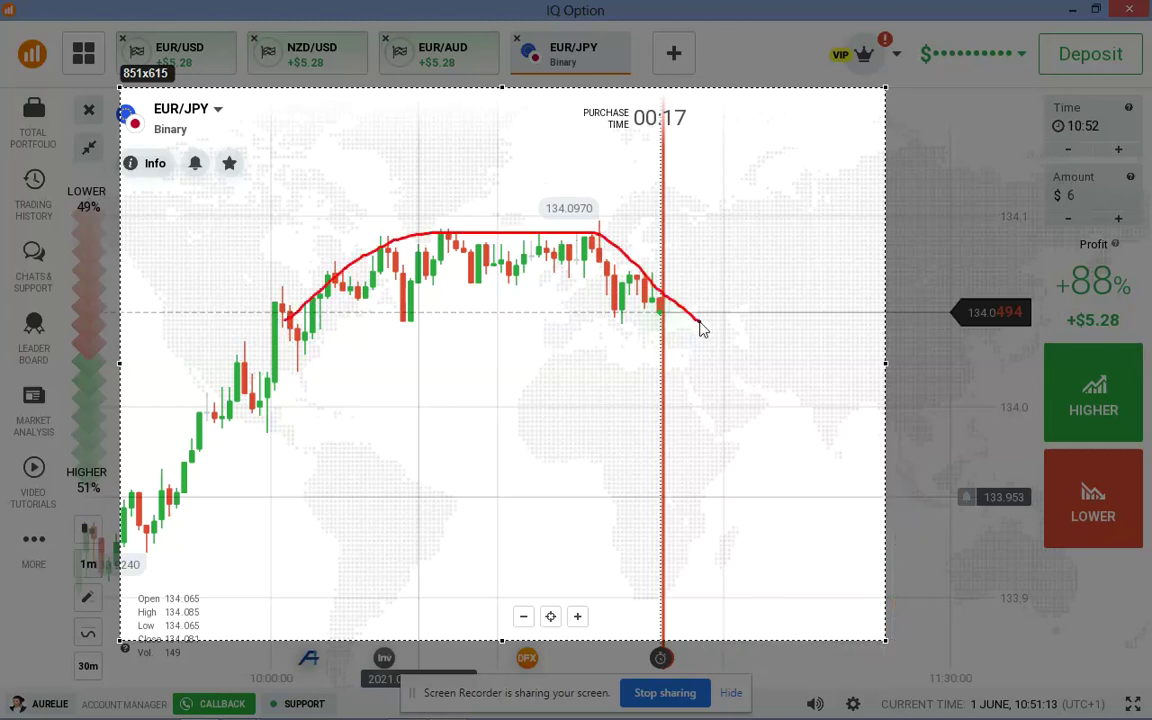
left_click_drag(701, 325, 701, 324)
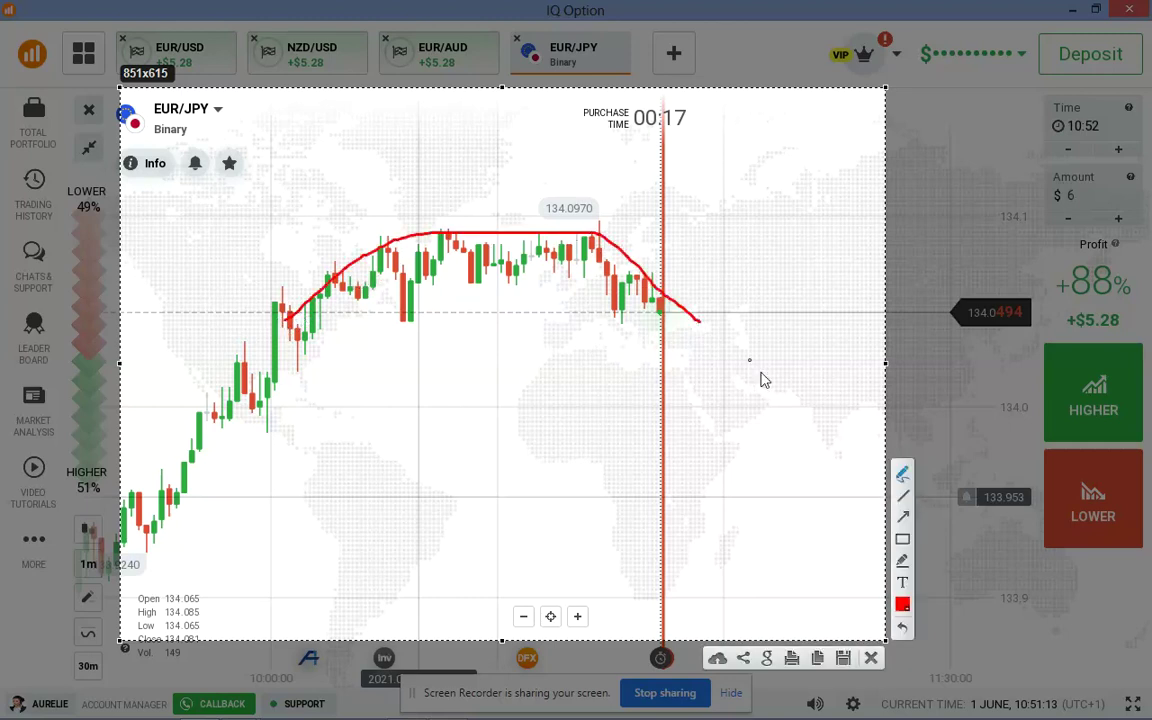
left_click(320, 322)
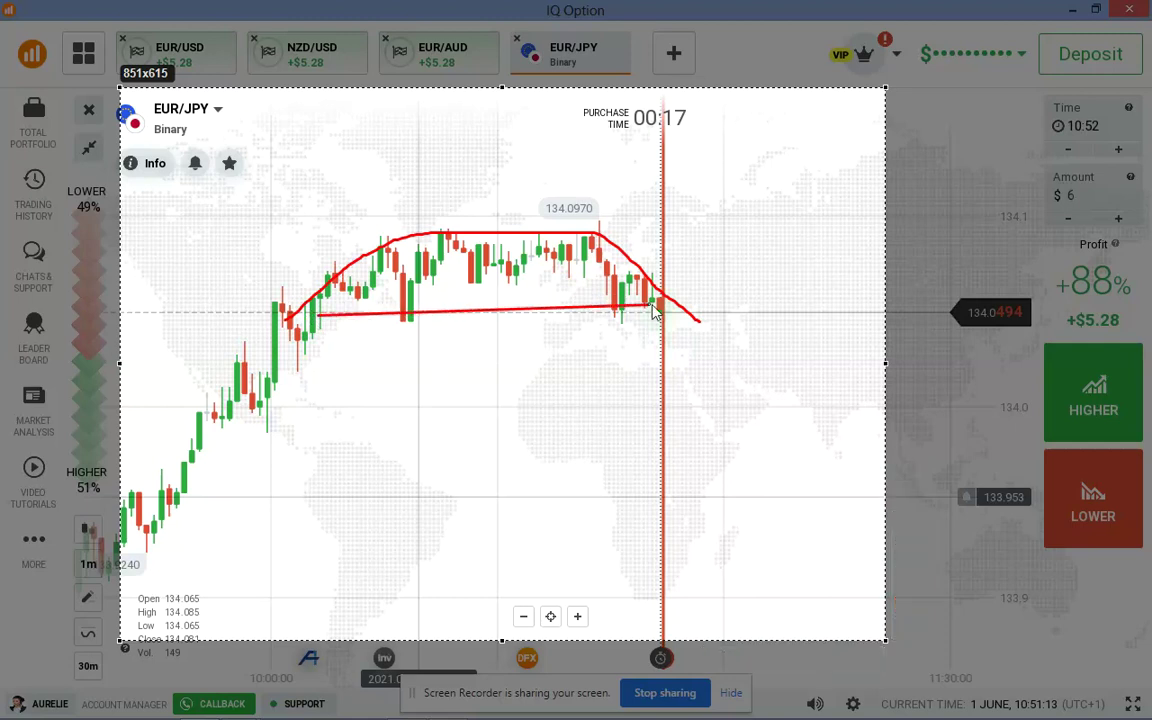
left_click_drag(696, 316, 700, 321)
left_click(871, 658)
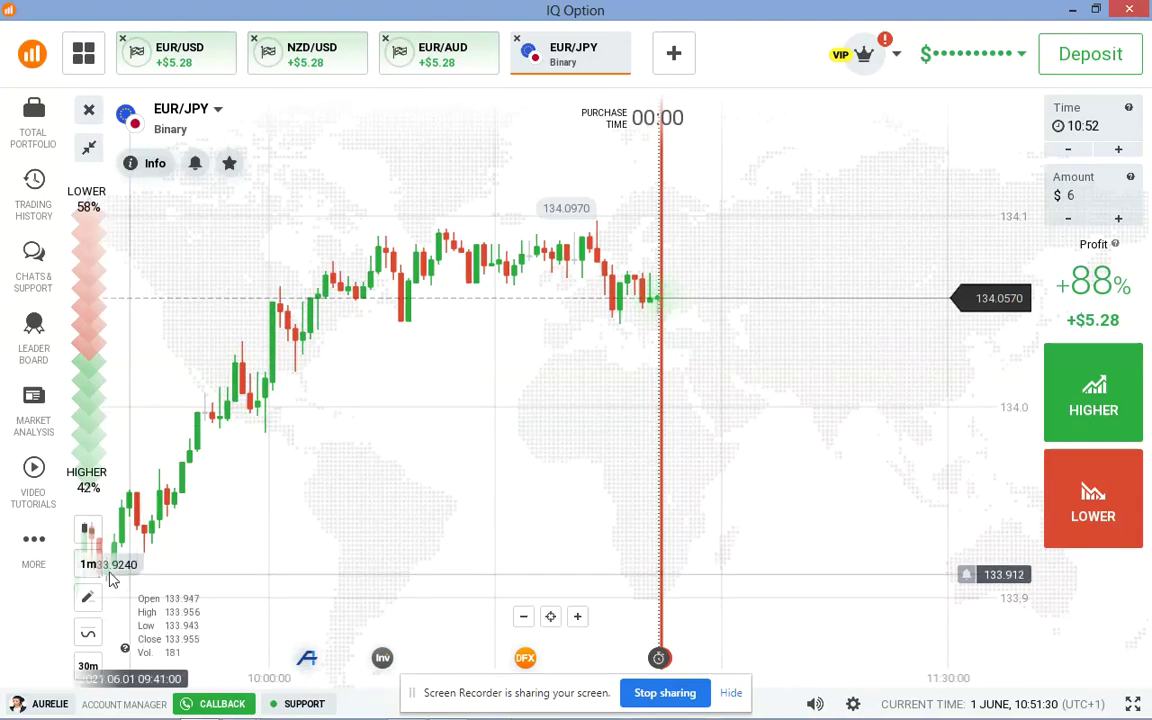
Change the EUR/JPY chart type to Line and examine the earlier price swings around the current level.
left_click(88, 528)
left_click(186, 510)
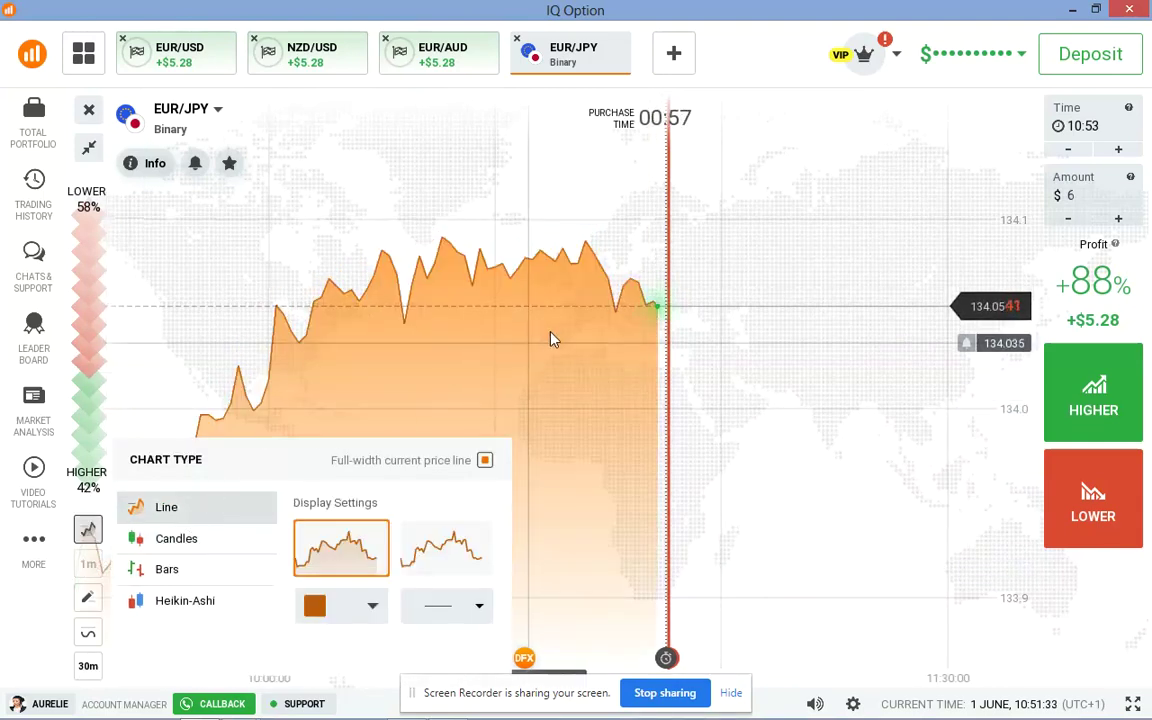
left_click(630, 320)
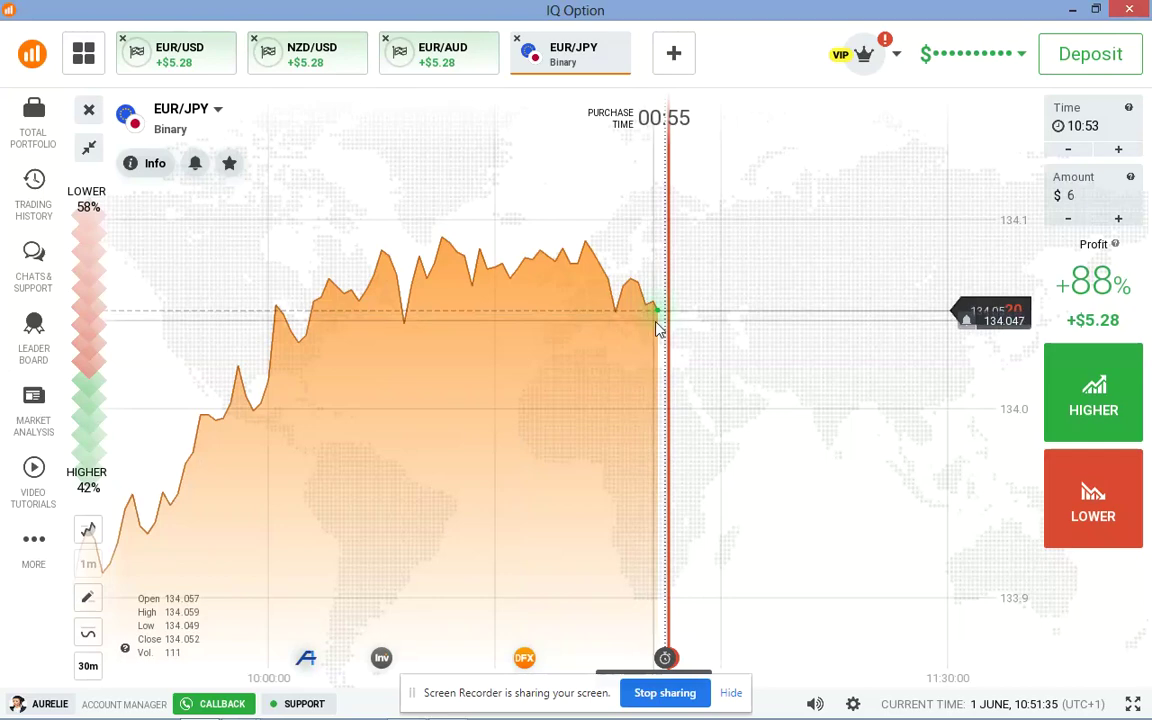
scroll(658, 328, "down", 5)
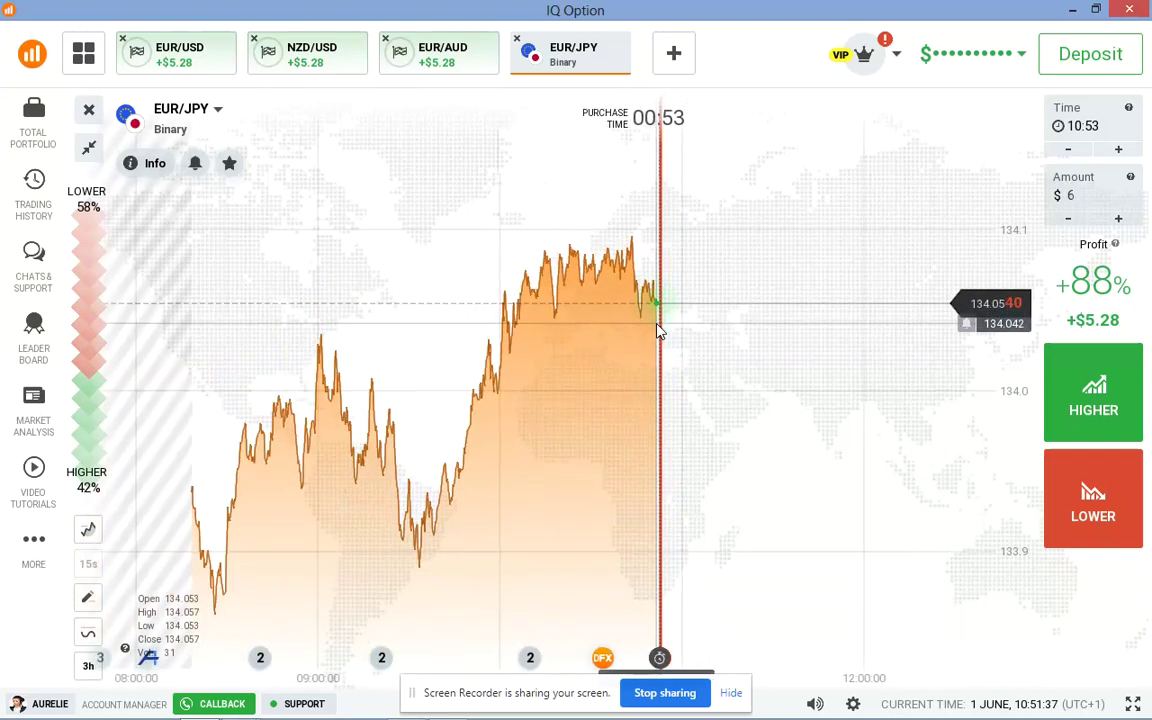
scroll(658, 330, "down", 1)
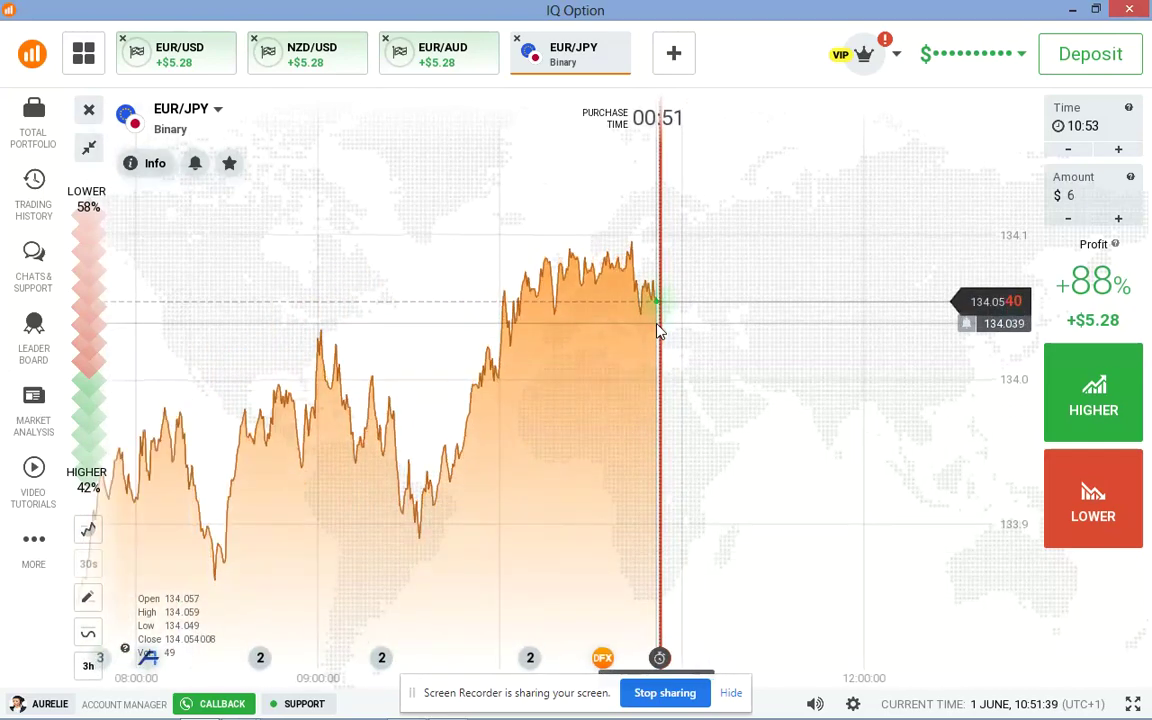
scroll(658, 330, "down", 1)
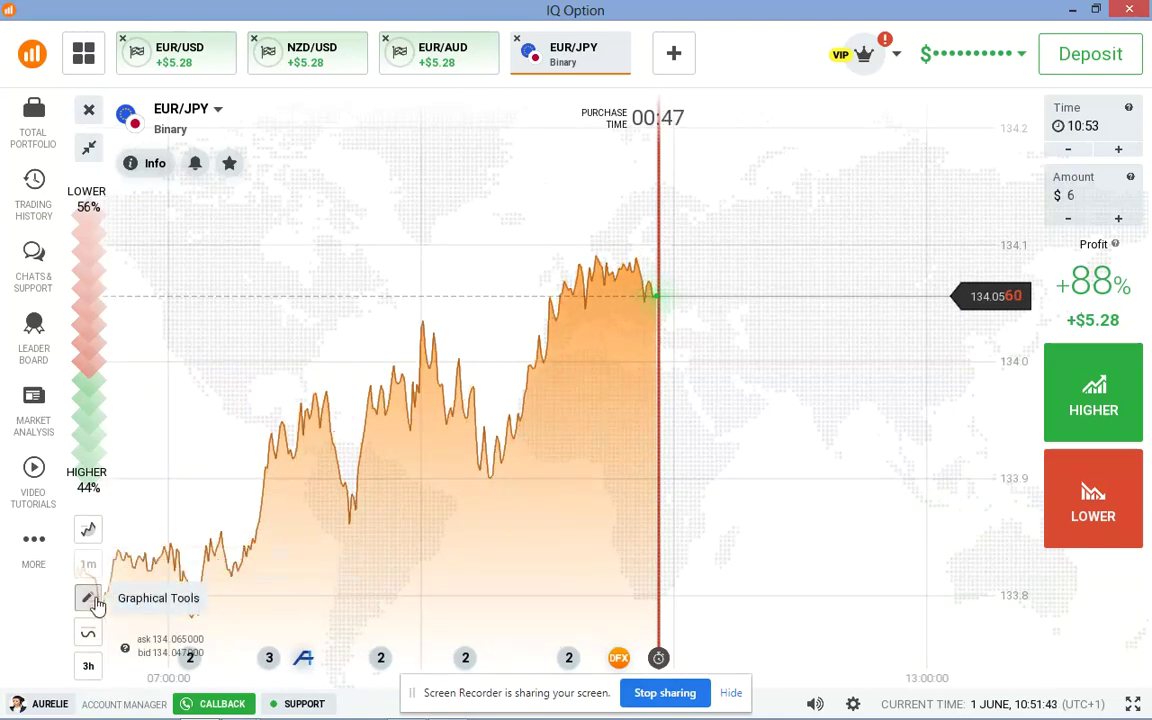
Draw two horizontal lines across the EUR/JPY chart to mark a narrow price zone around 134.05.
left_click(89, 598)
left_click(154, 578)
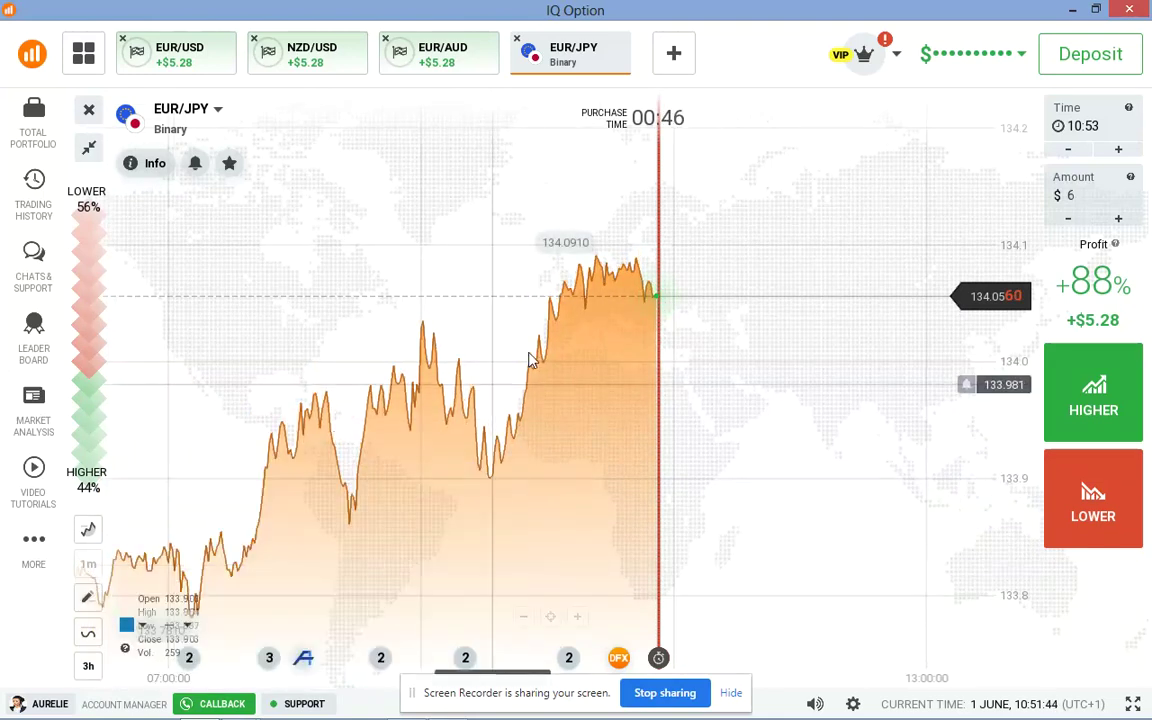
left_click(648, 302)
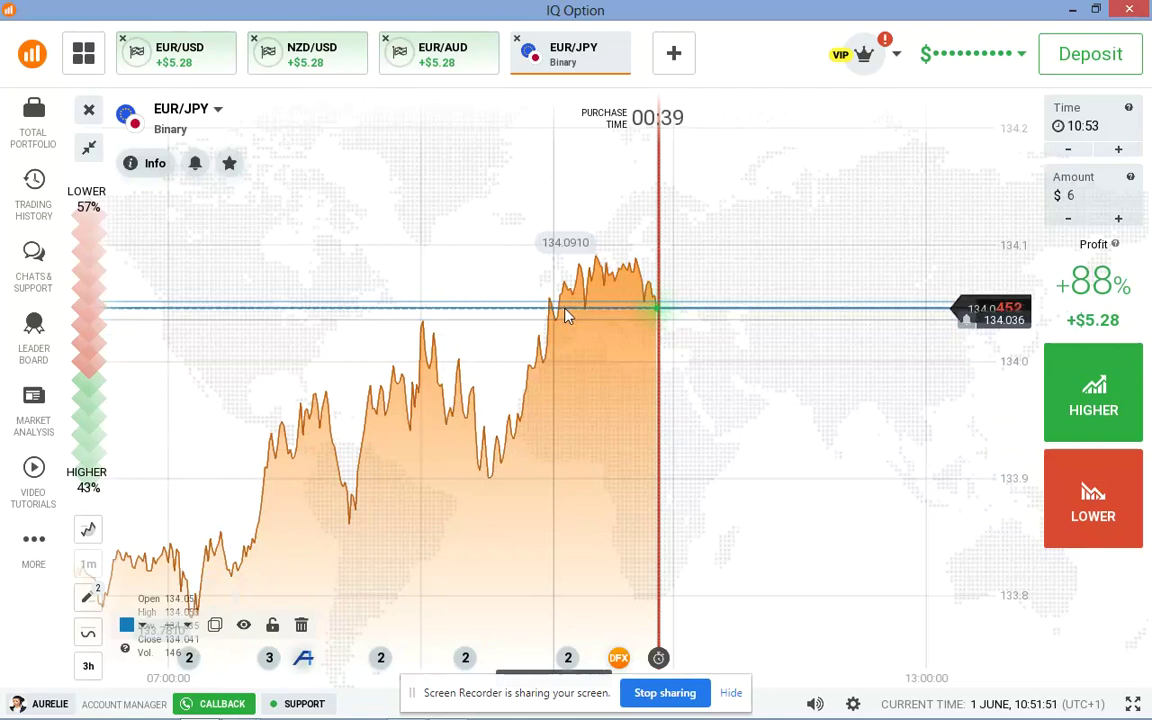
Change the chart type to Candles and move the zone's lower line to the candle lows at about 134.045.
left_click(89, 530)
left_click(174, 539)
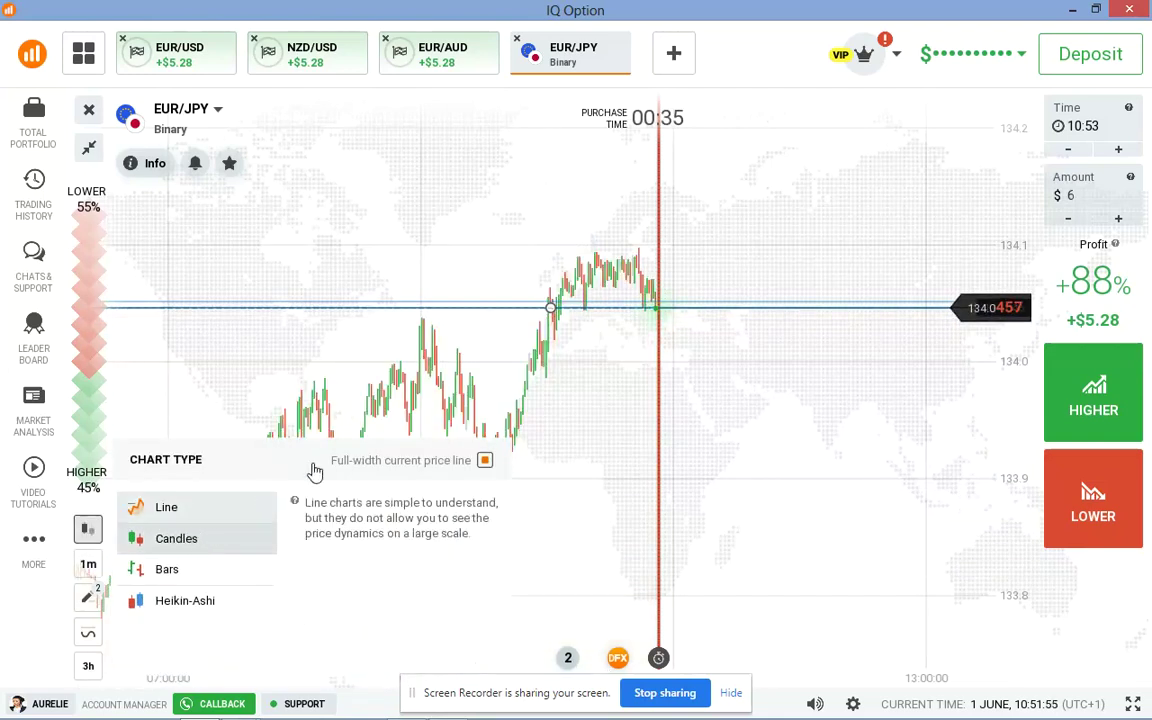
scroll(777, 404, "up", 6)
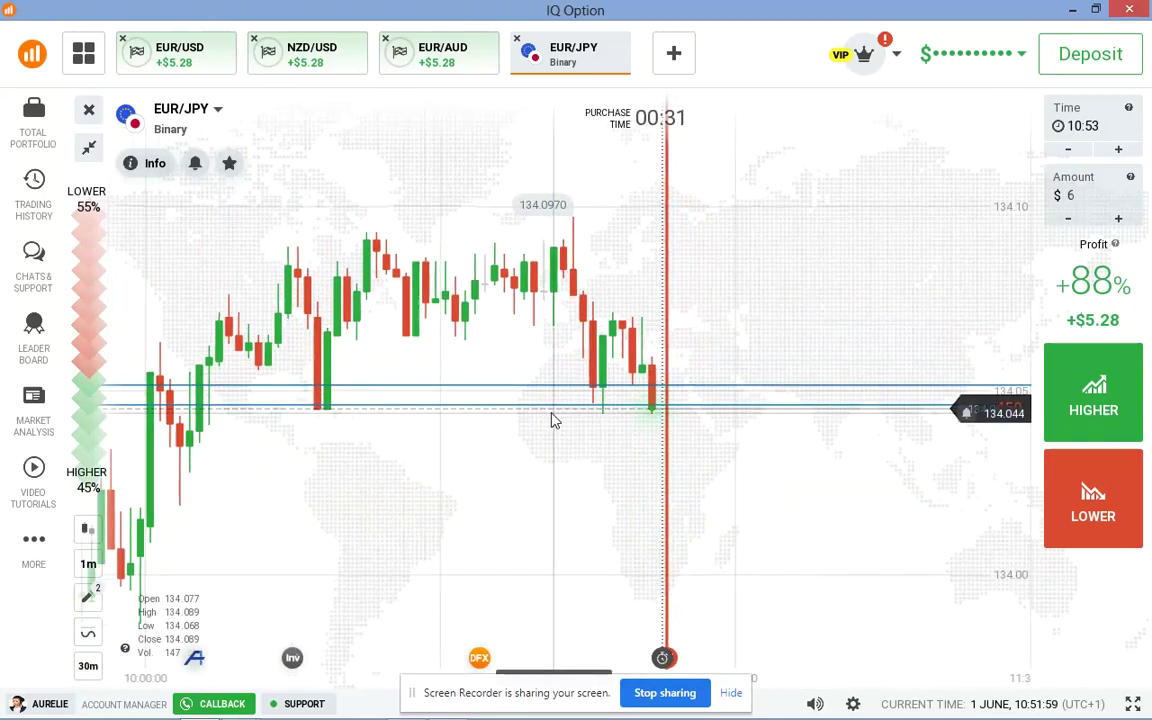
left_click(547, 405)
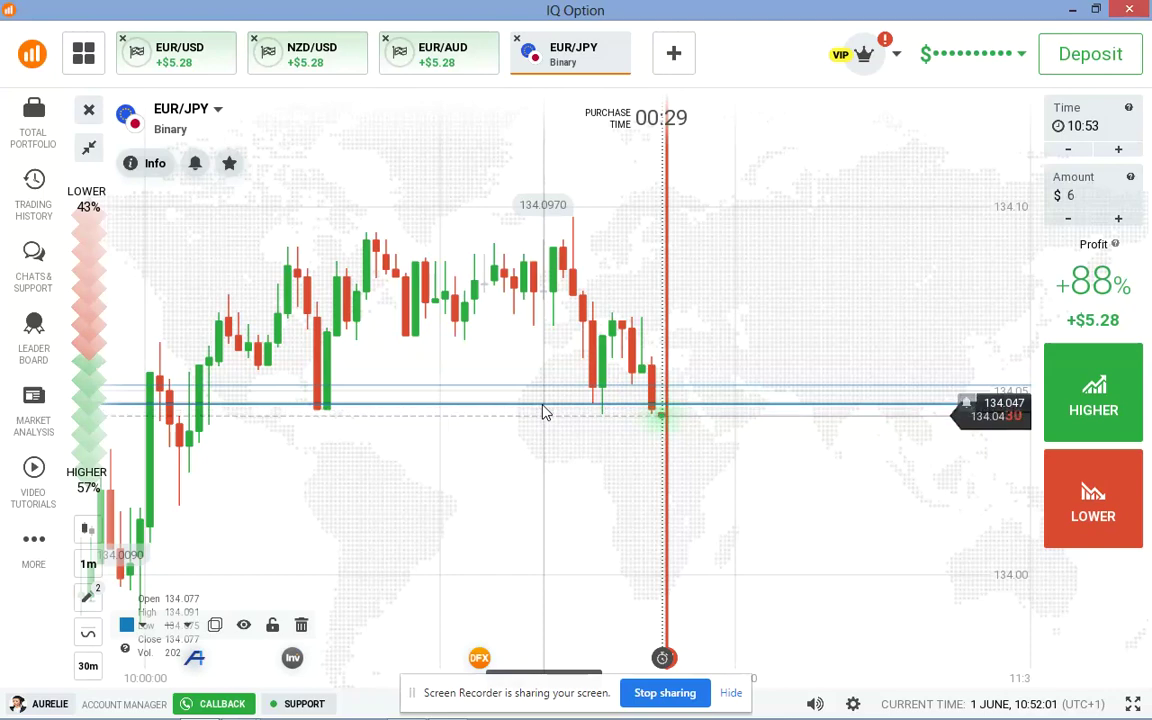
left_click_drag(534, 412, 519, 421)
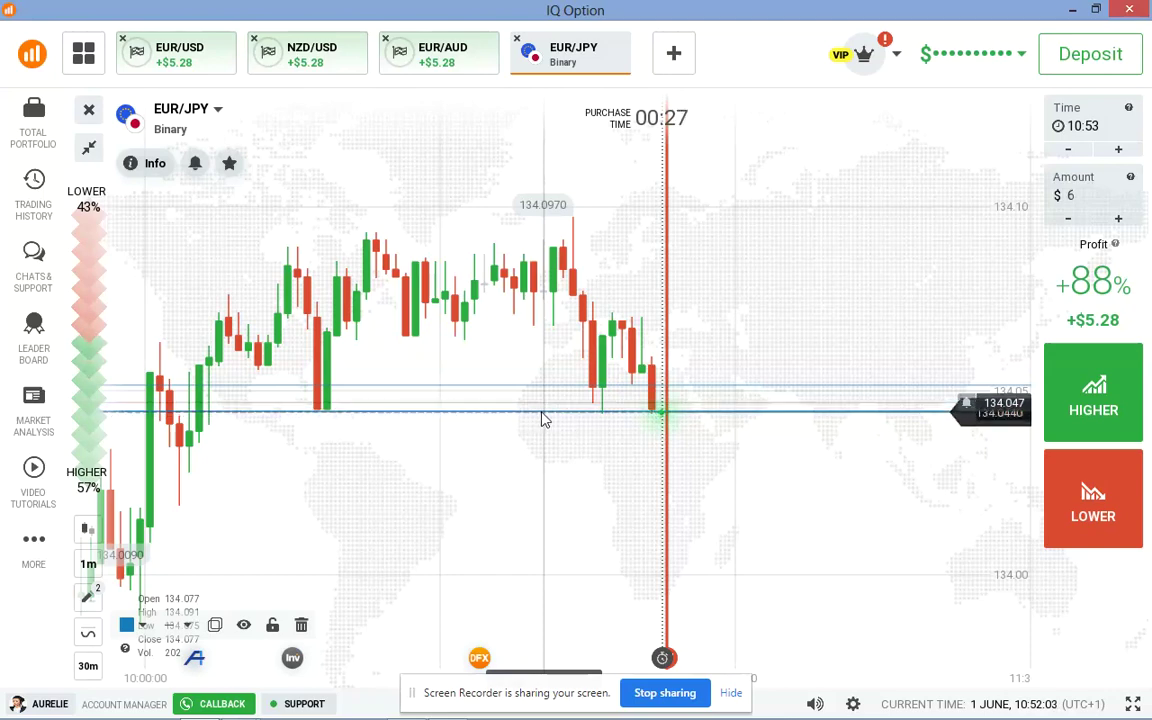
Examine how the recent and earlier EUR/JPY candles react at the two zone lines.
scroll(694, 355, "up", 3)
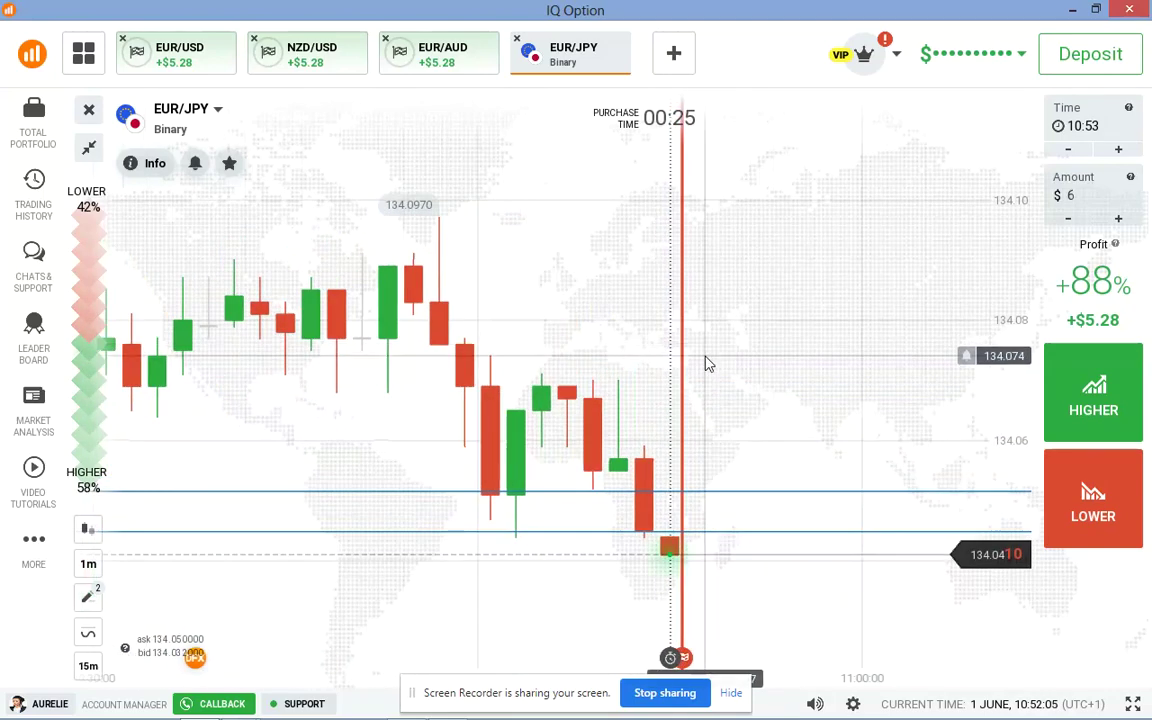
scroll(753, 375, "up", 2)
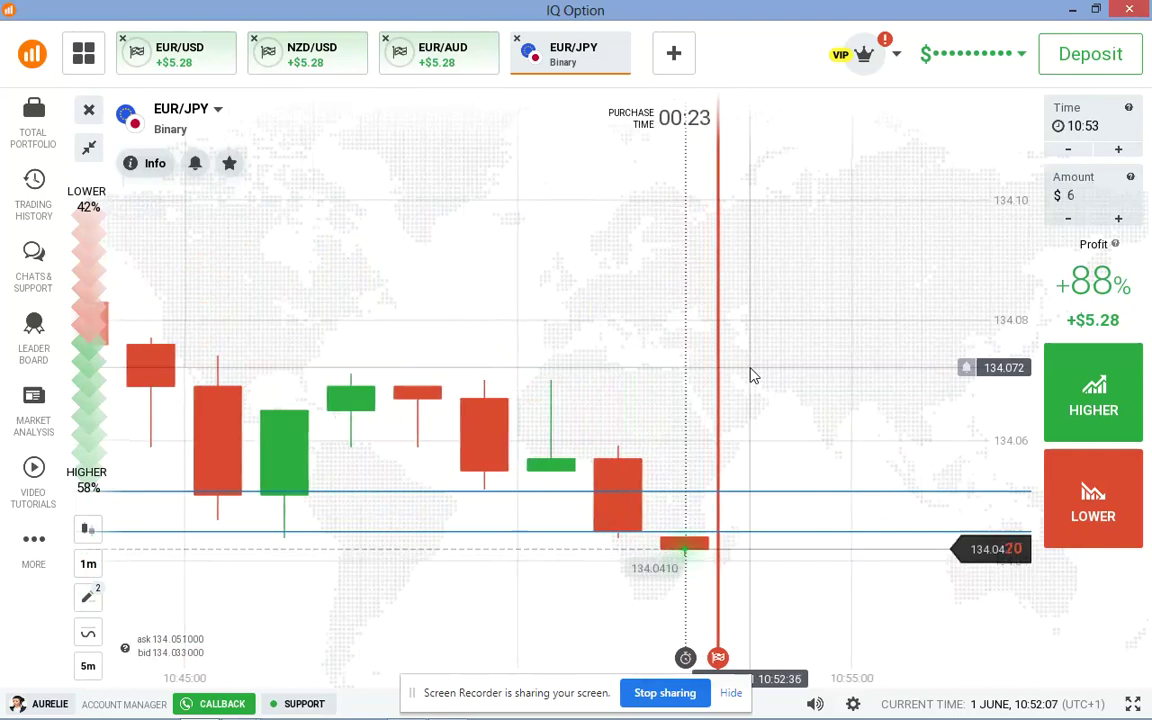
scroll(753, 378, "down", 5)
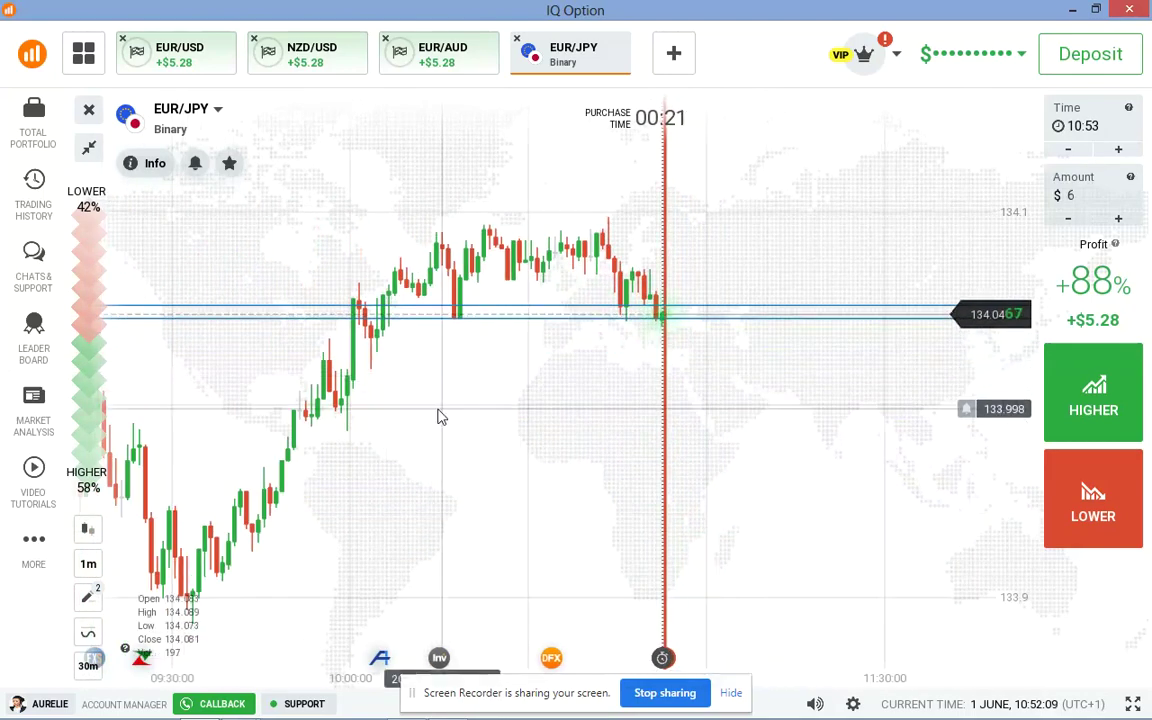
scroll(441, 417, "up", 3)
scroll(441, 417, "up", 3)
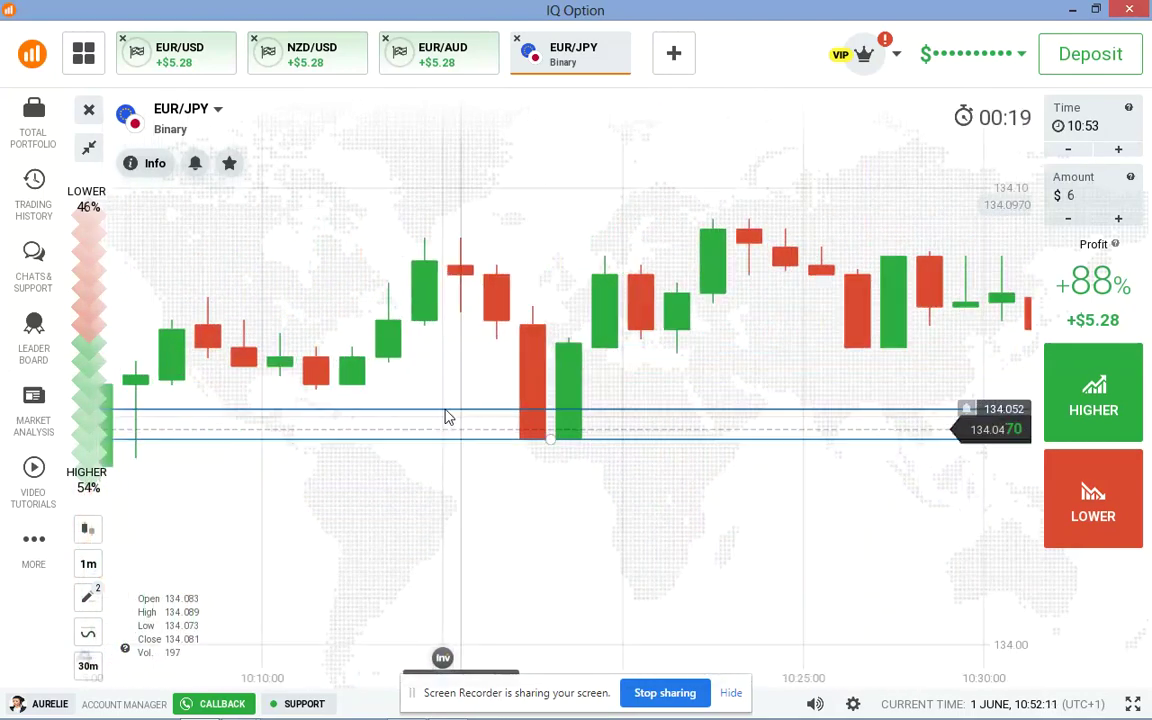
scroll(630, 565, "down", 5)
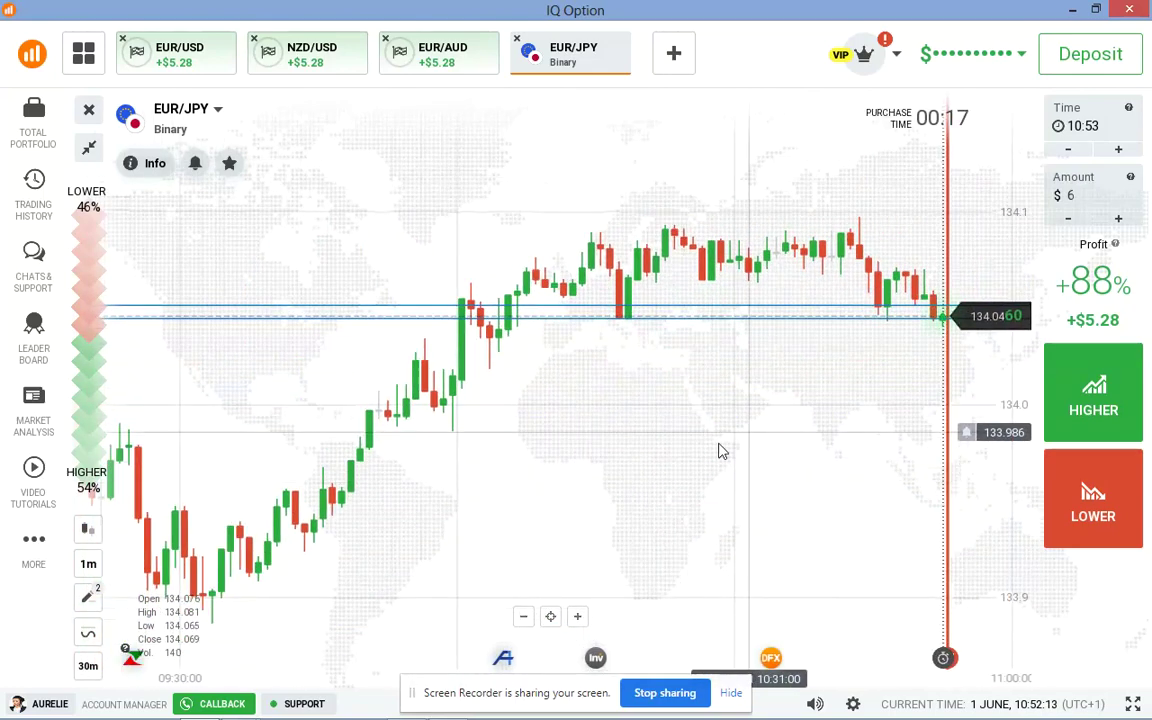
scroll(842, 261, "up", 5)
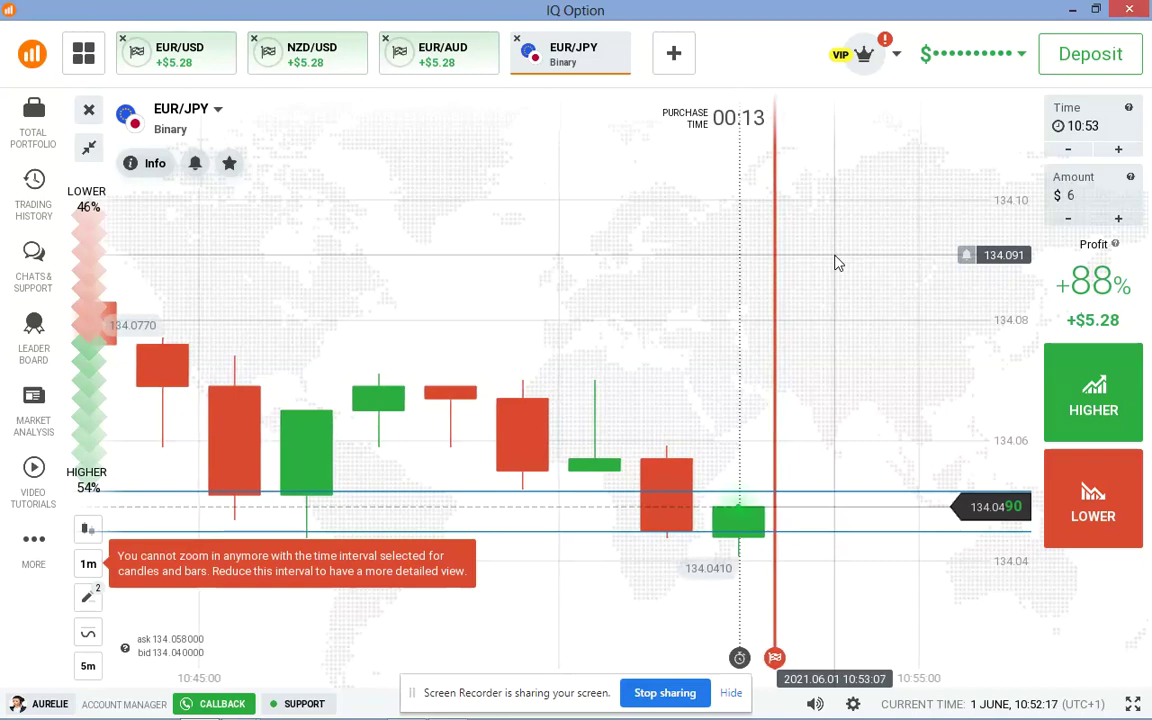
scroll(838, 263, "down", 2)
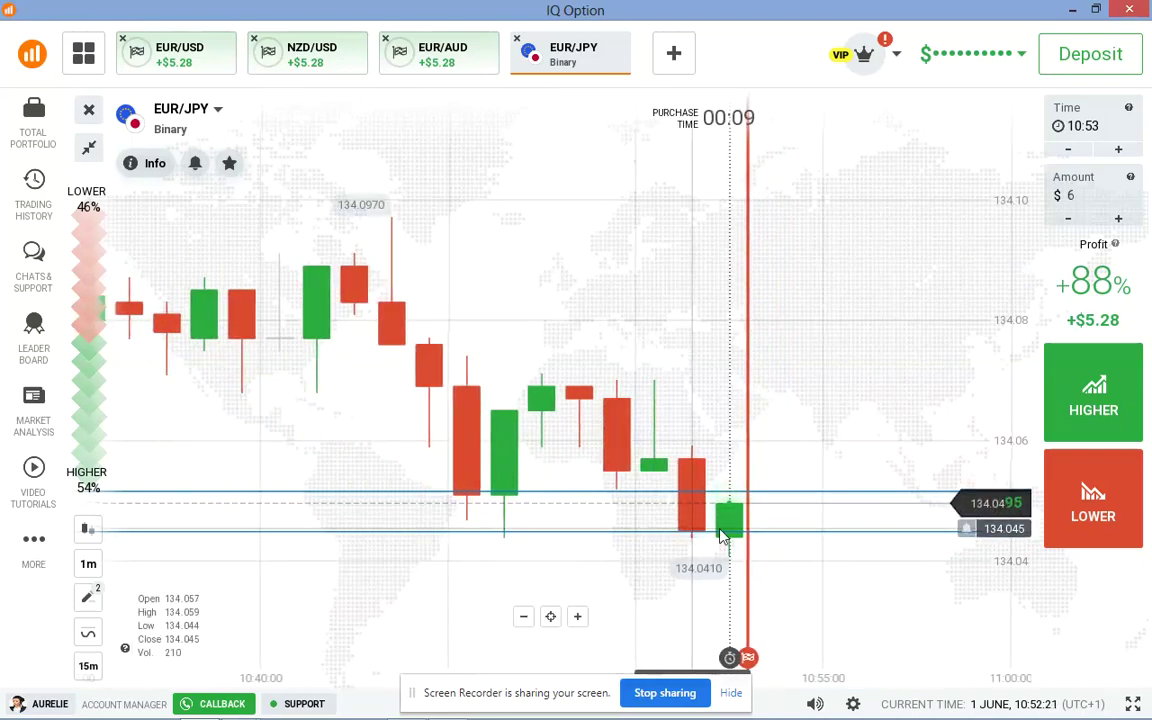
scroll(800, 373, "down", 2)
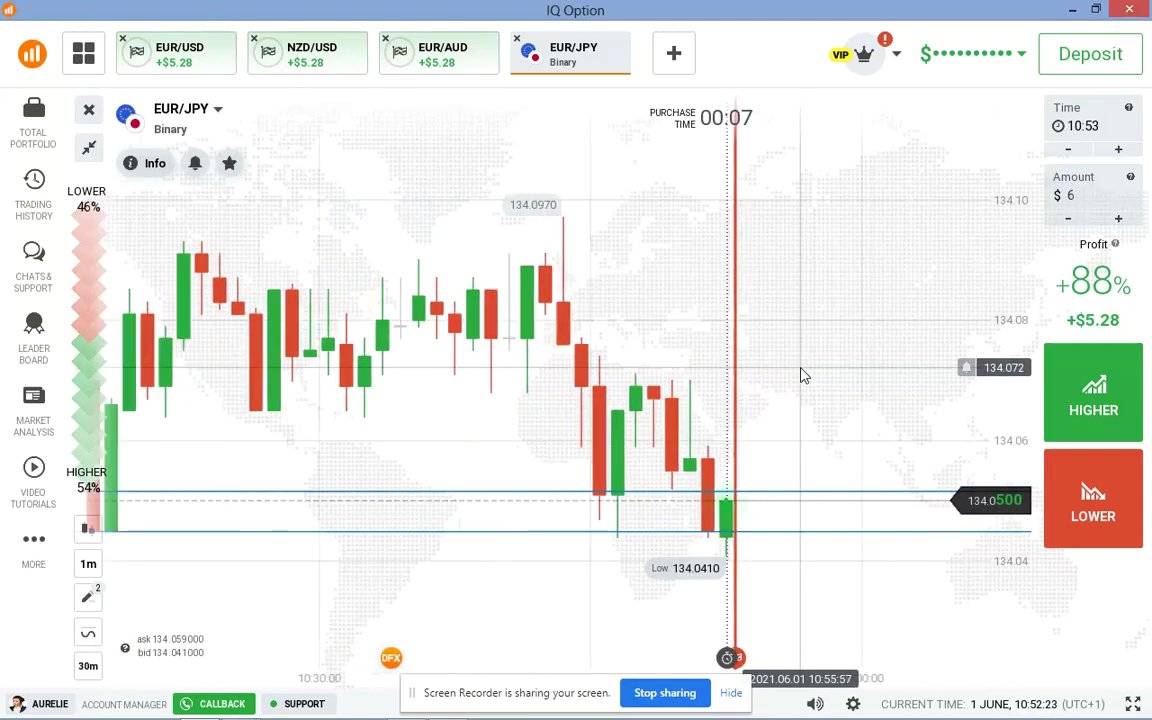
scroll(803, 374, "down", 2)
scroll(803, 374, "up", 4)
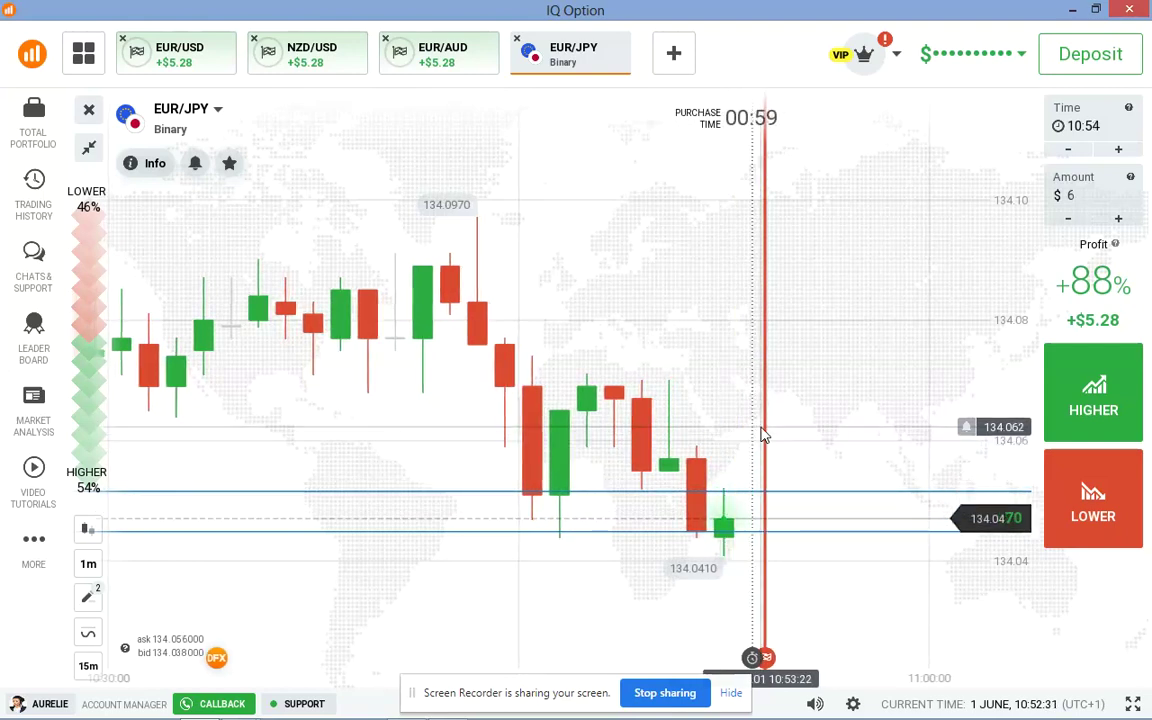
scroll(774, 450, "up", 2)
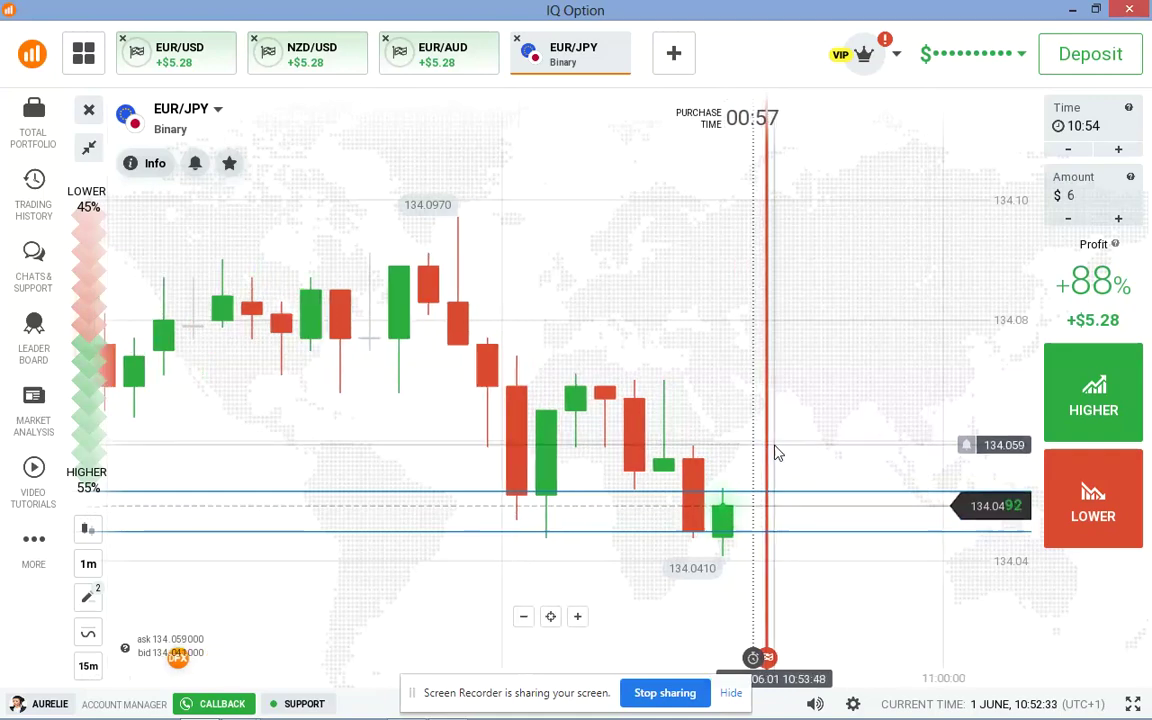
scroll(774, 453, "up", 1)
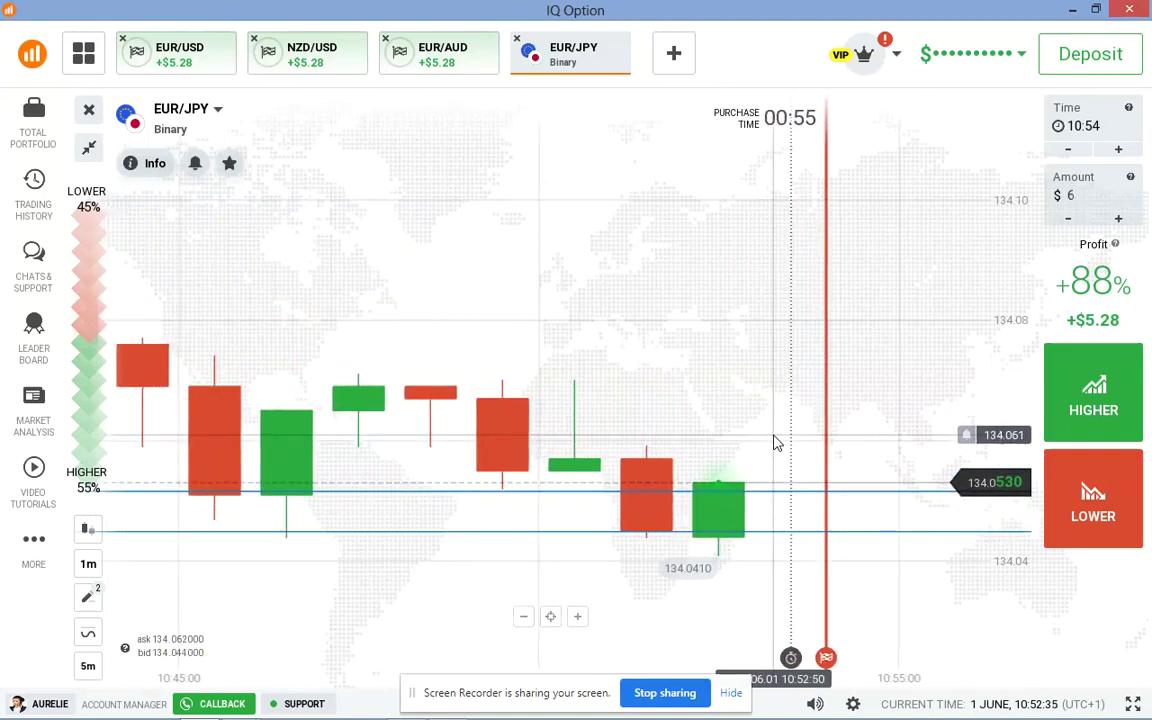
scroll(774, 443, "down", 3)
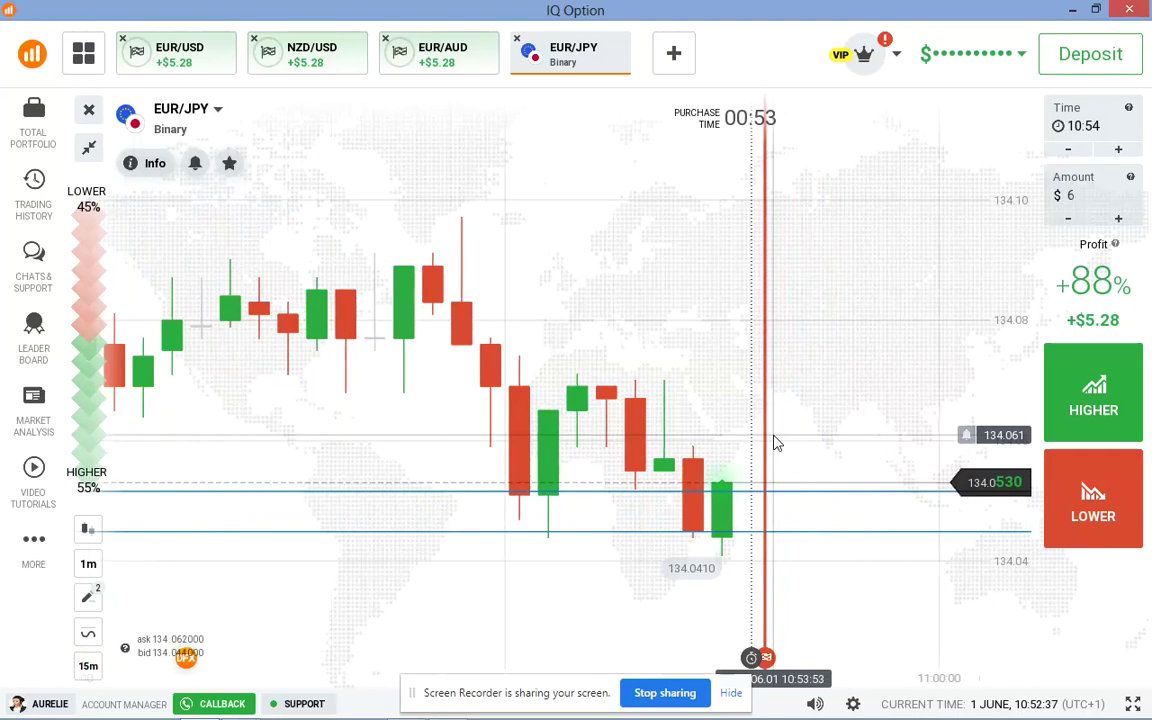
scroll(770, 450, "down", 4)
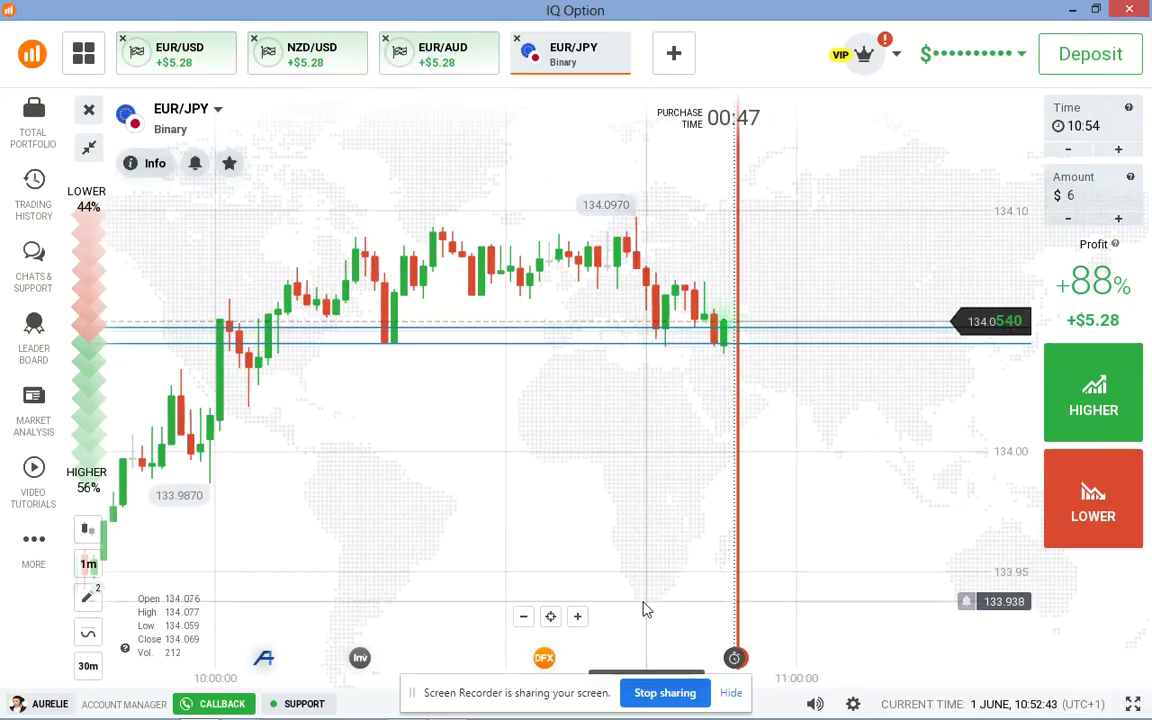
Capture the chart area, mark the falling highs, the zone low and an expected downward move in red, and discard the capture.
key("Print")
left_click_drag(88, 88, 965, 587)
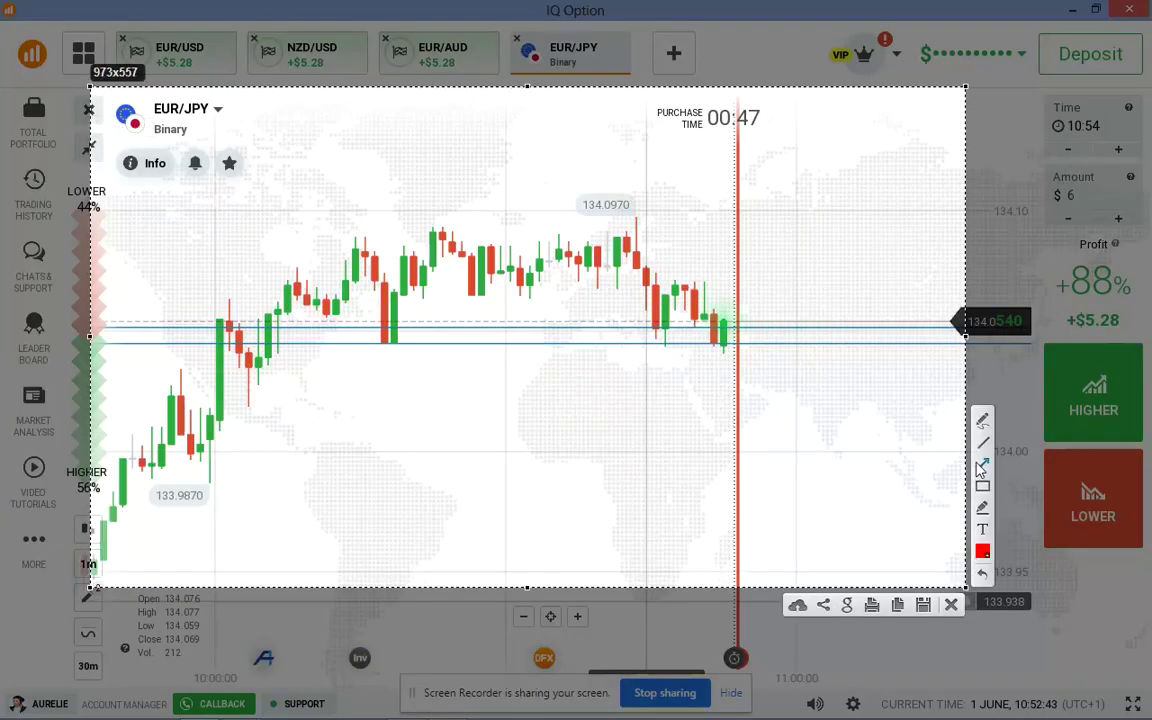
left_click_drag(599, 250, 645, 232)
left_click_drag(659, 288, 705, 285)
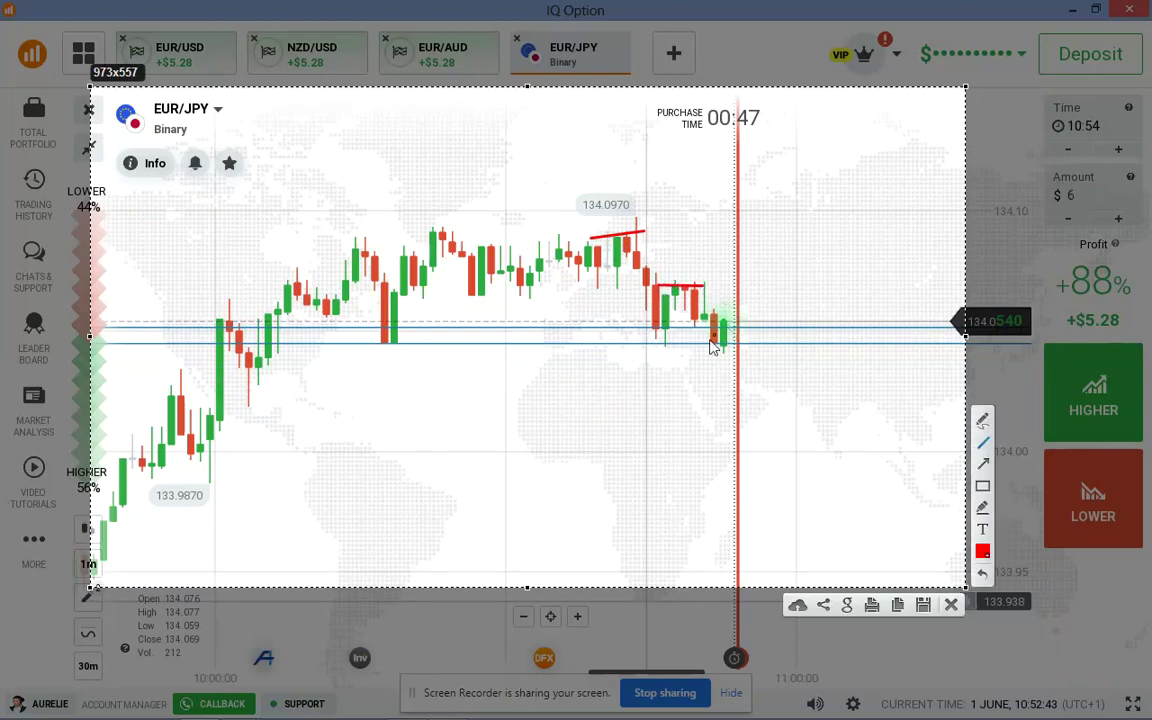
mouse_move(688, 344)
left_mouse_down()
mouse_move(730, 343)
mouse_move(740, 325)
mouse_move(757, 377)
left_mouse_up()
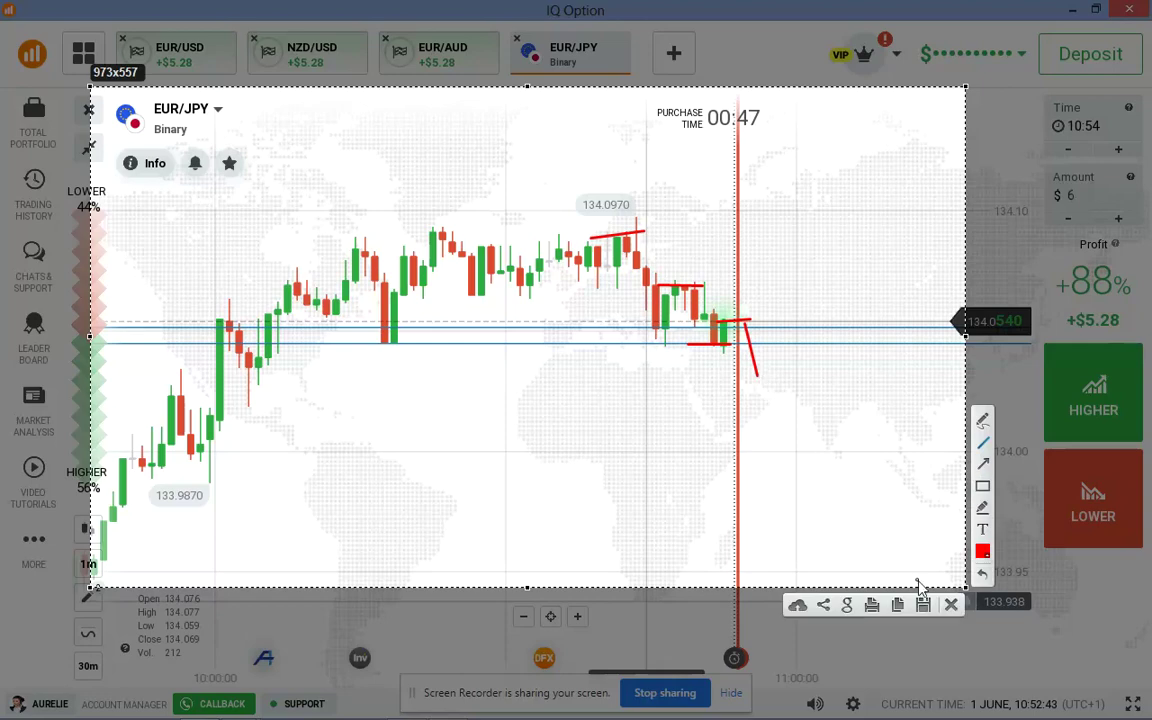
left_click(951, 605)
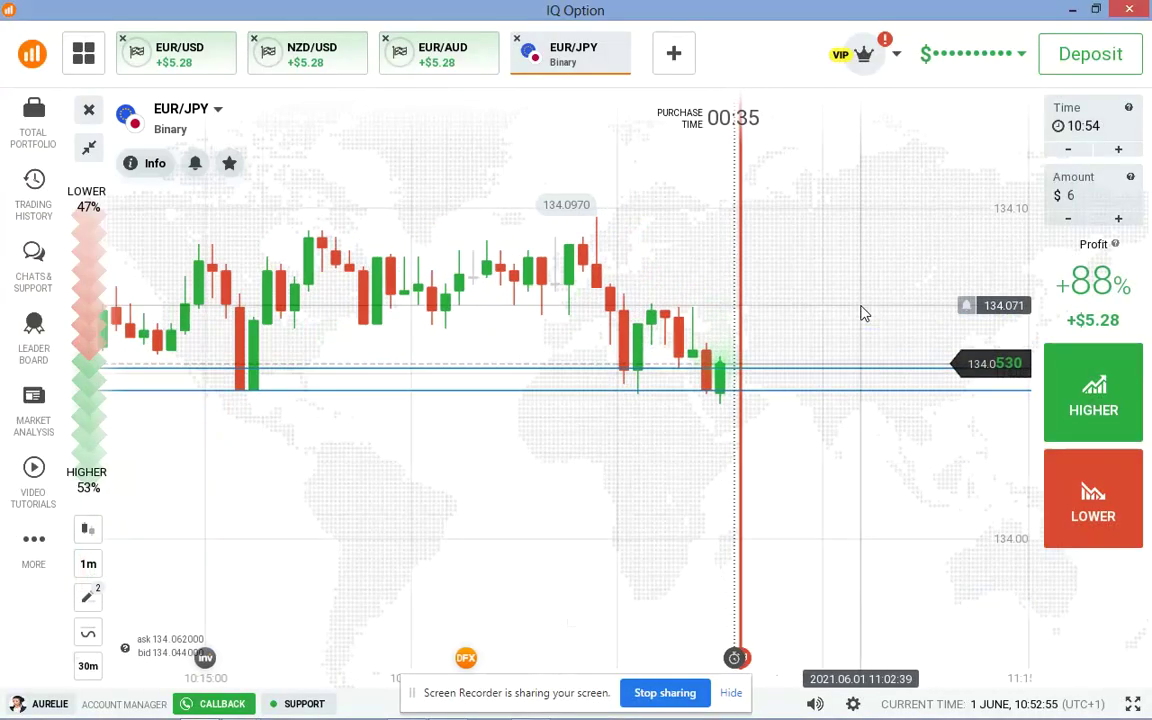
Place a $6 Lower trade on EUR/JPY with the 10:54 expiry while price is just above the zone.
scroll(864, 311, "up", 3)
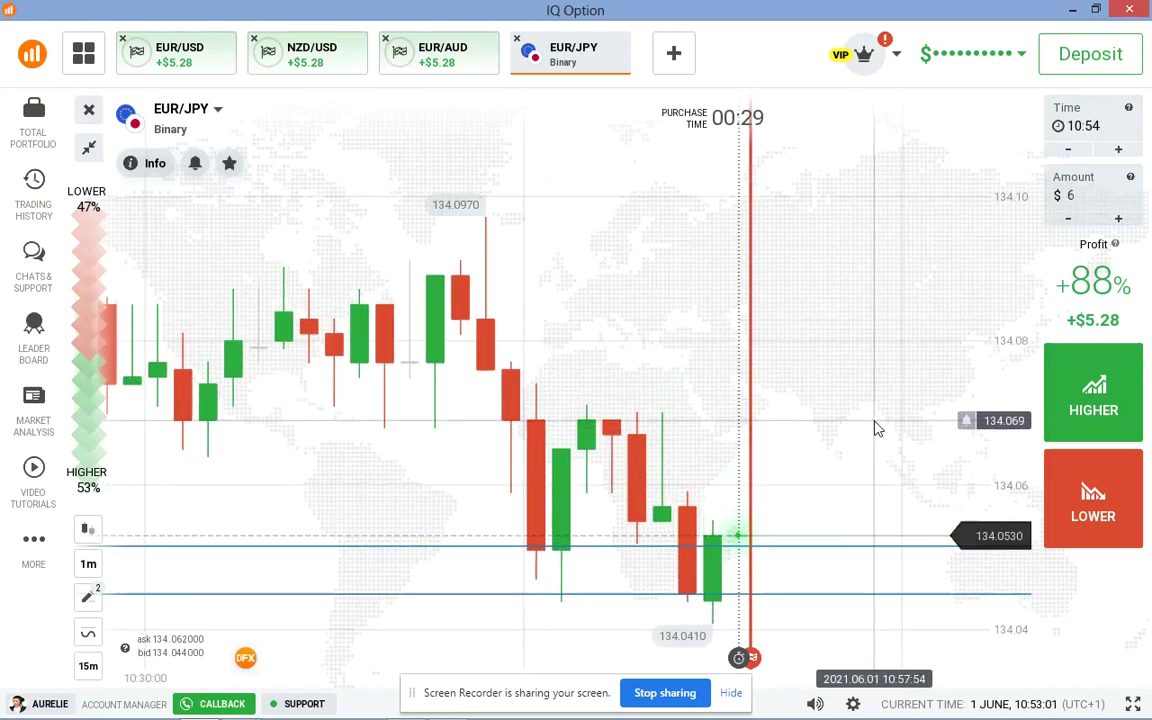
scroll(668, 507, "down", 3)
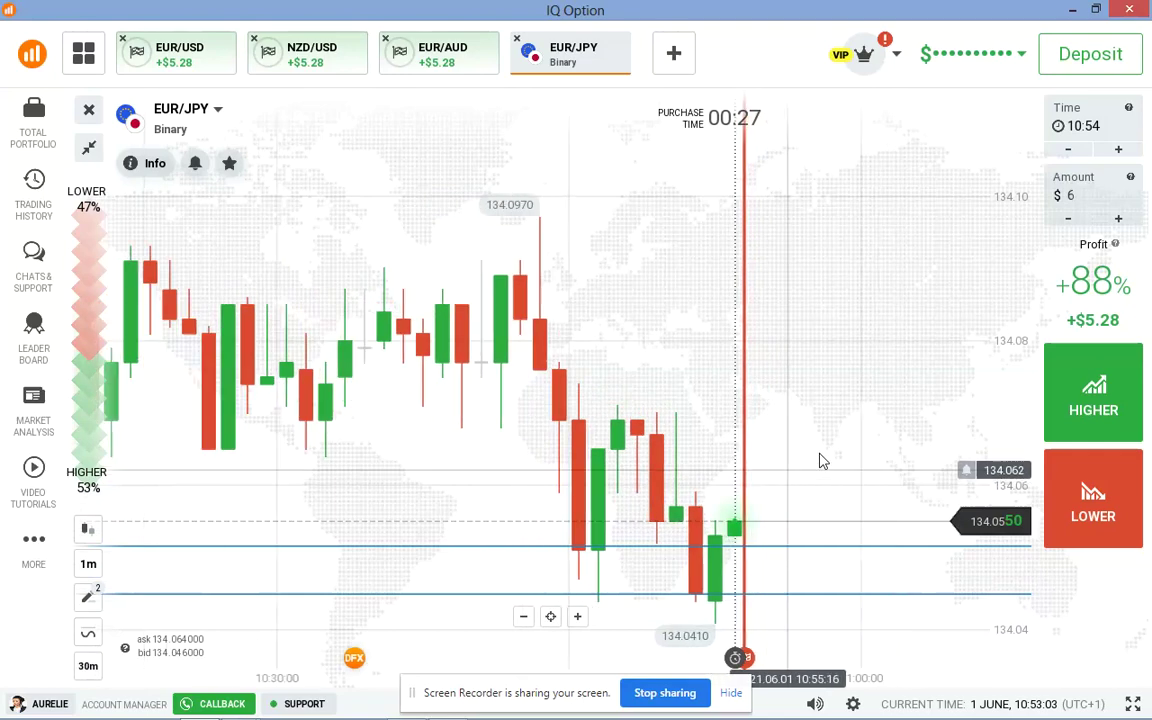
key("shift+s")
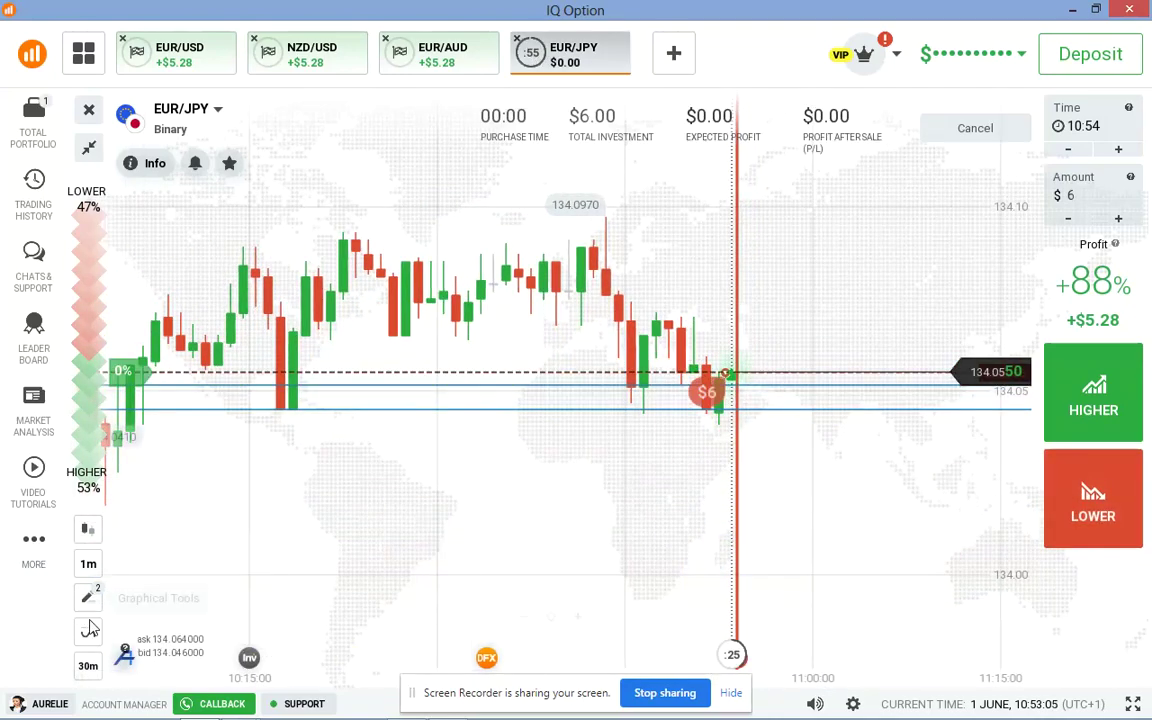
Add a purple Moving Average indicator to the chart with period 20 and type EMA.
left_click(95, 635)
left_click(217, 560)
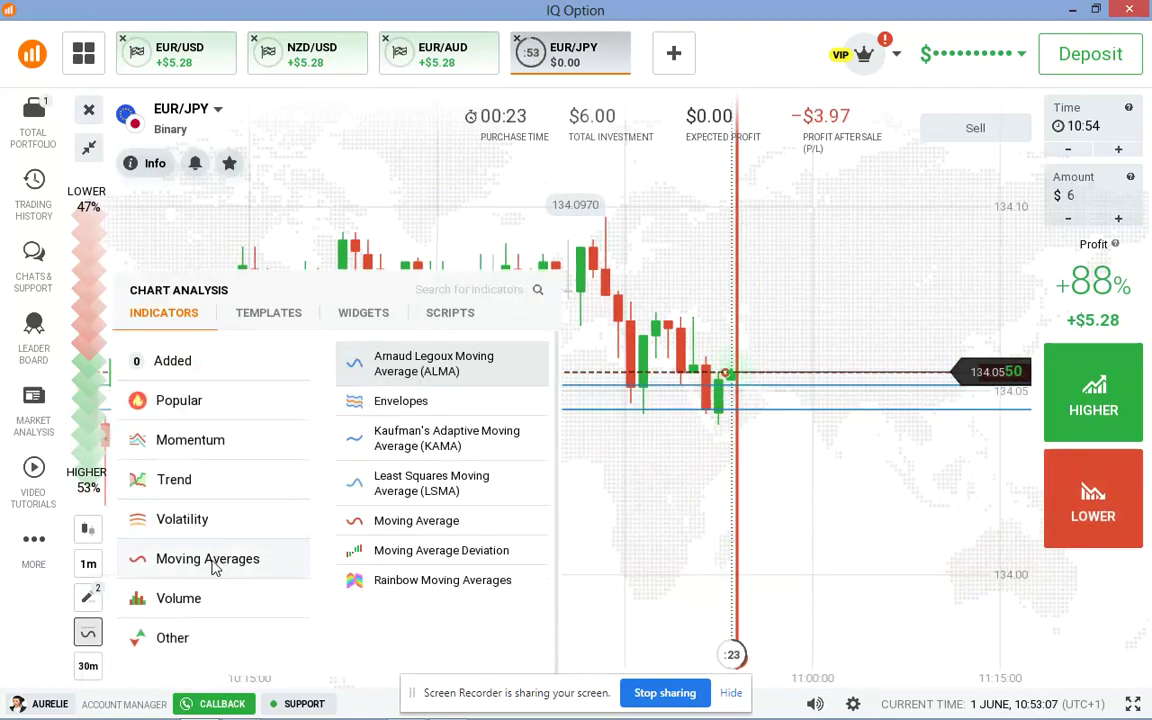
left_click(405, 521)
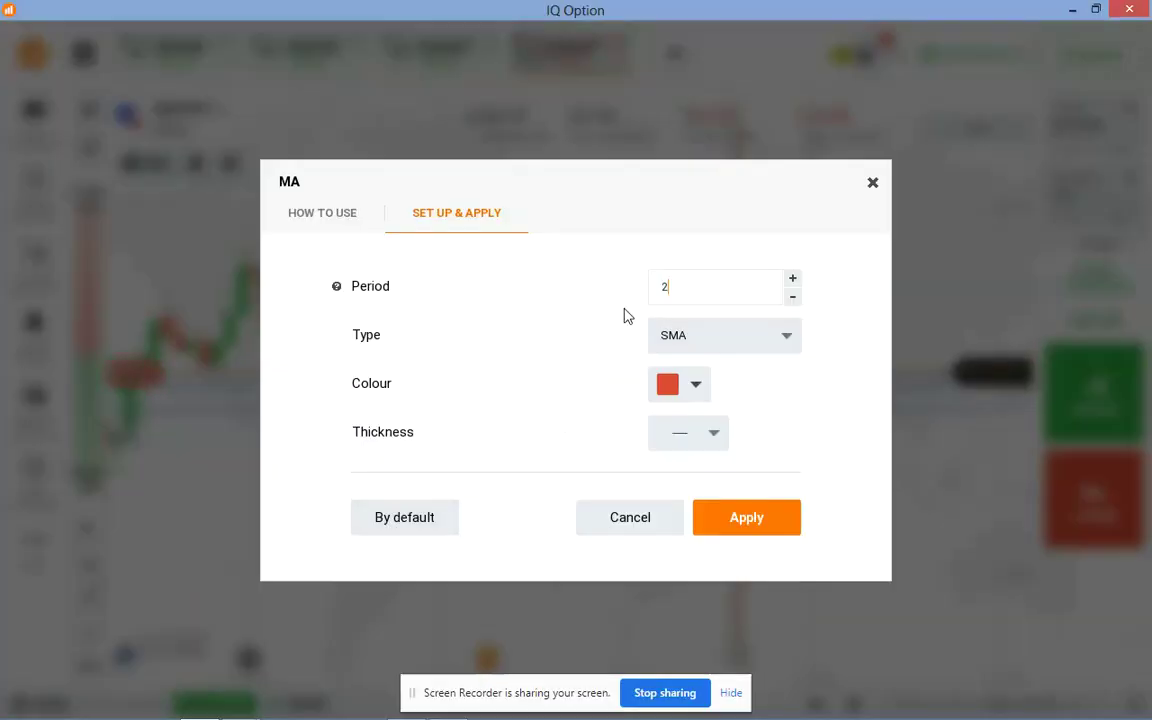
left_click(700, 338)
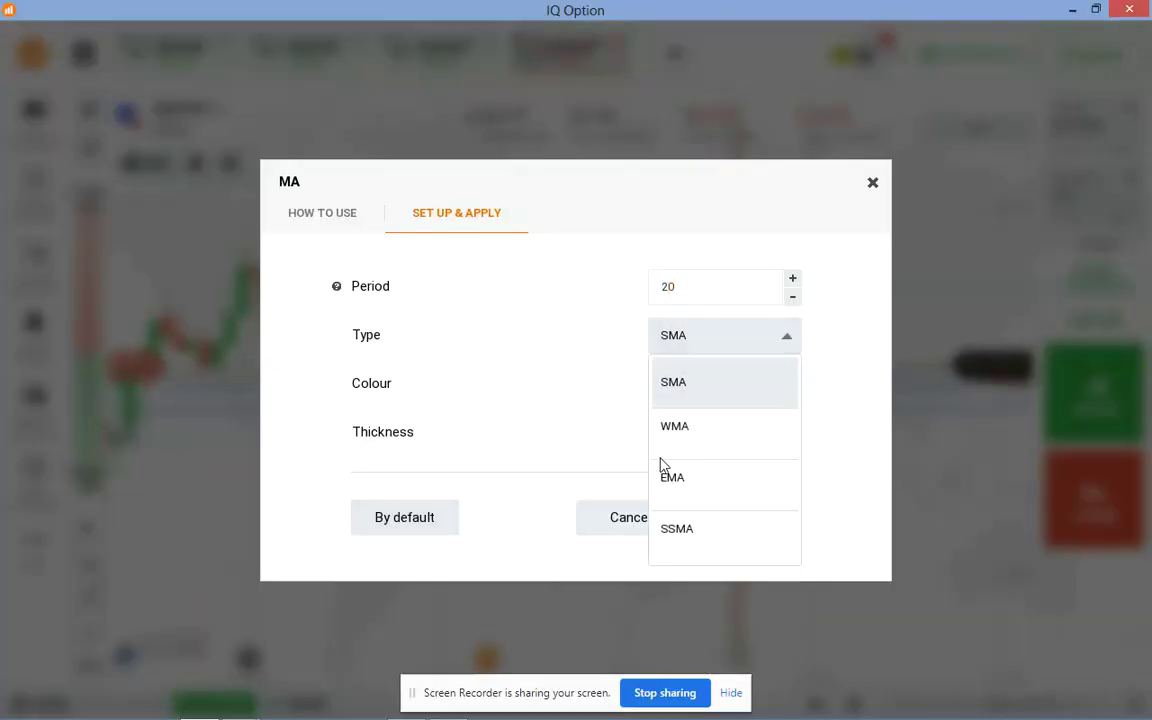
left_click(663, 470)
left_click(683, 389)
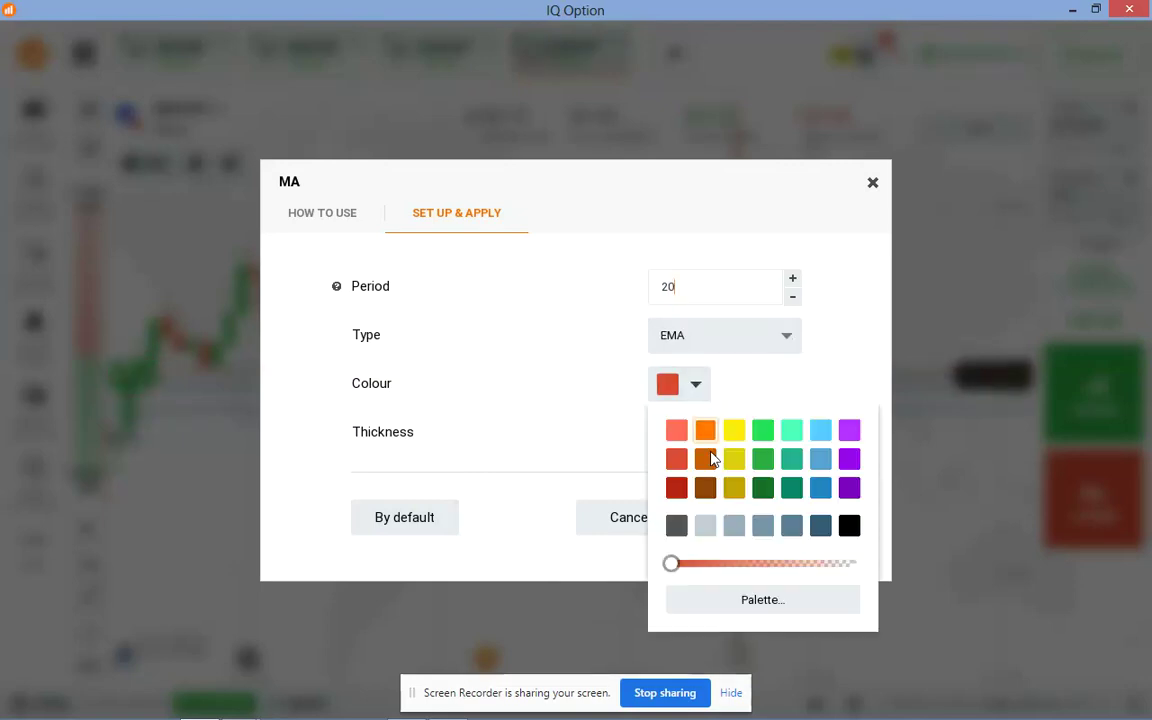
left_click(570, 452)
left_click(758, 522)
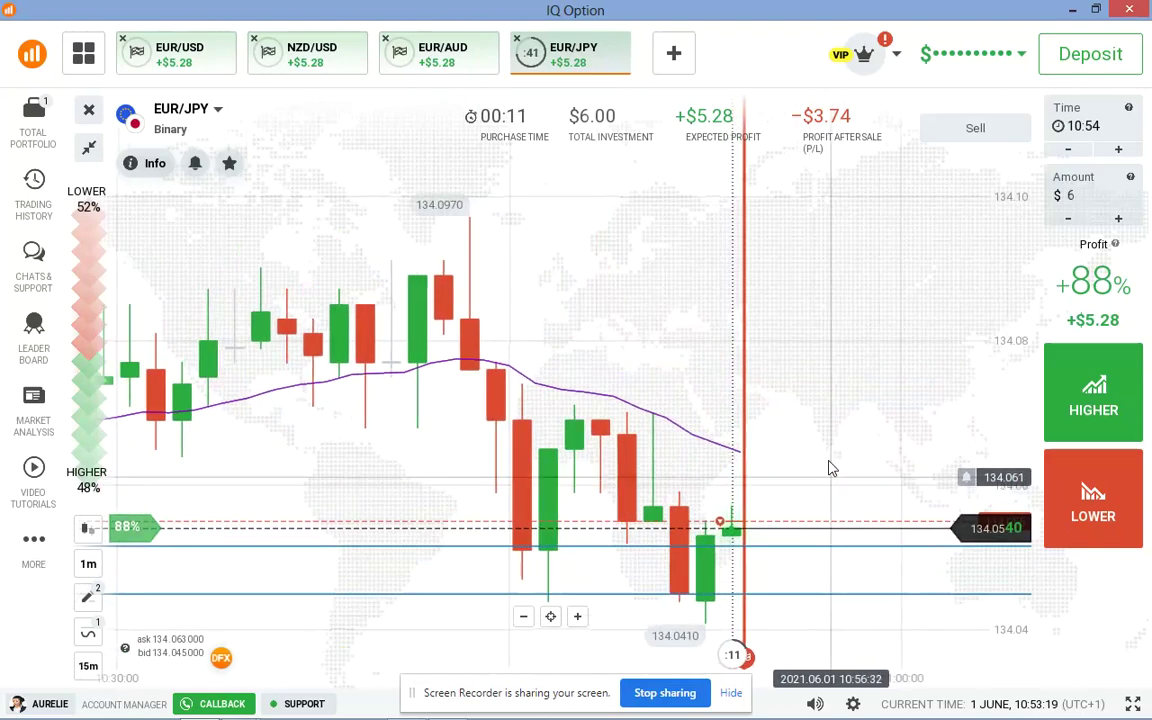
Compare the candles with the moving average and remove the indicator from the chart.
scroll(720, 442, "up", 3)
scroll(760, 452, "down", 3)
scroll(760, 452, "down", 2)
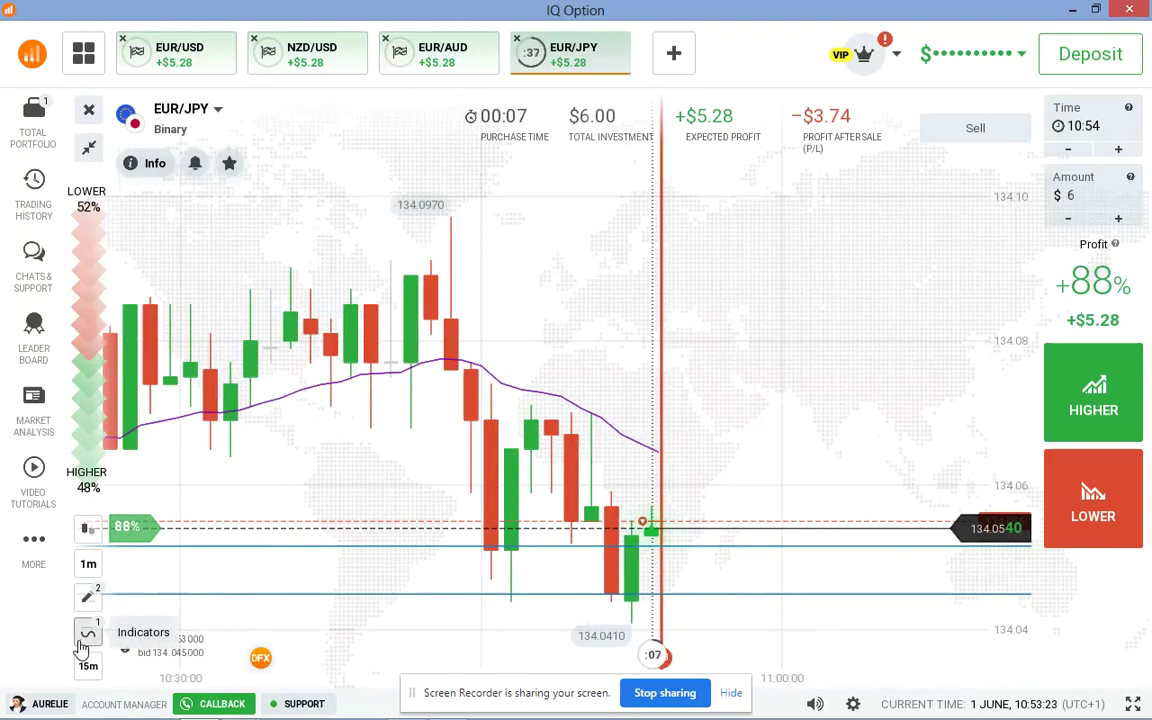
left_click(86, 636)
mouse_move(140, 364)
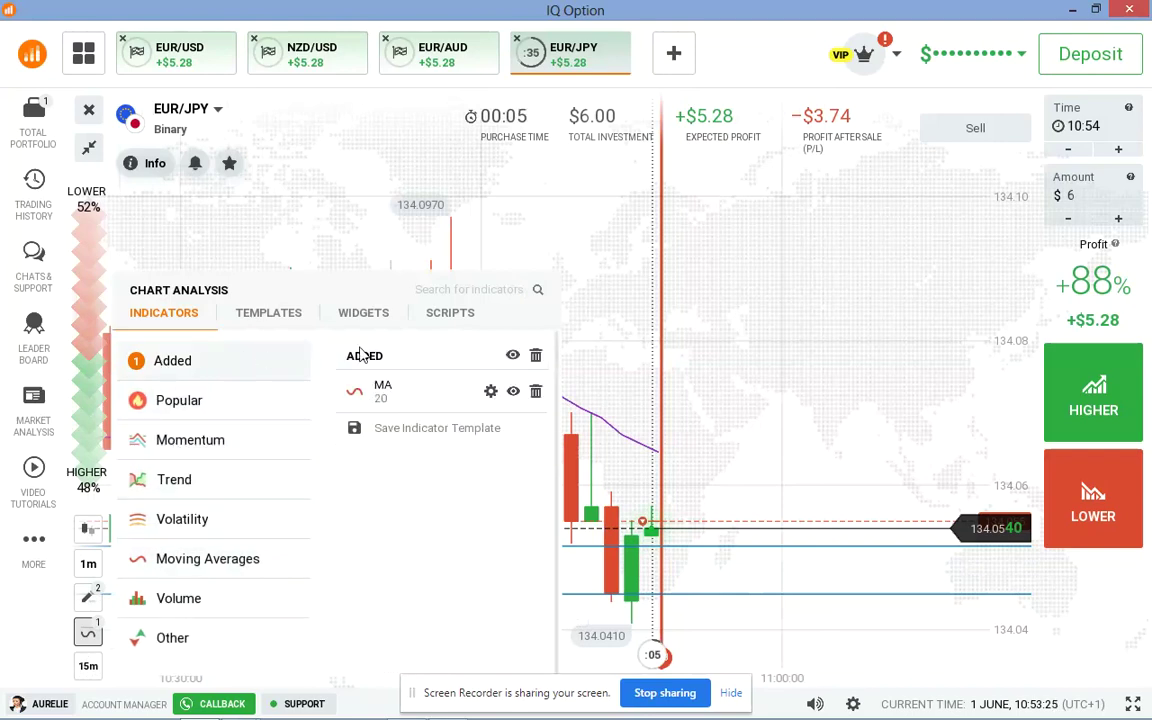
left_click(537, 358)
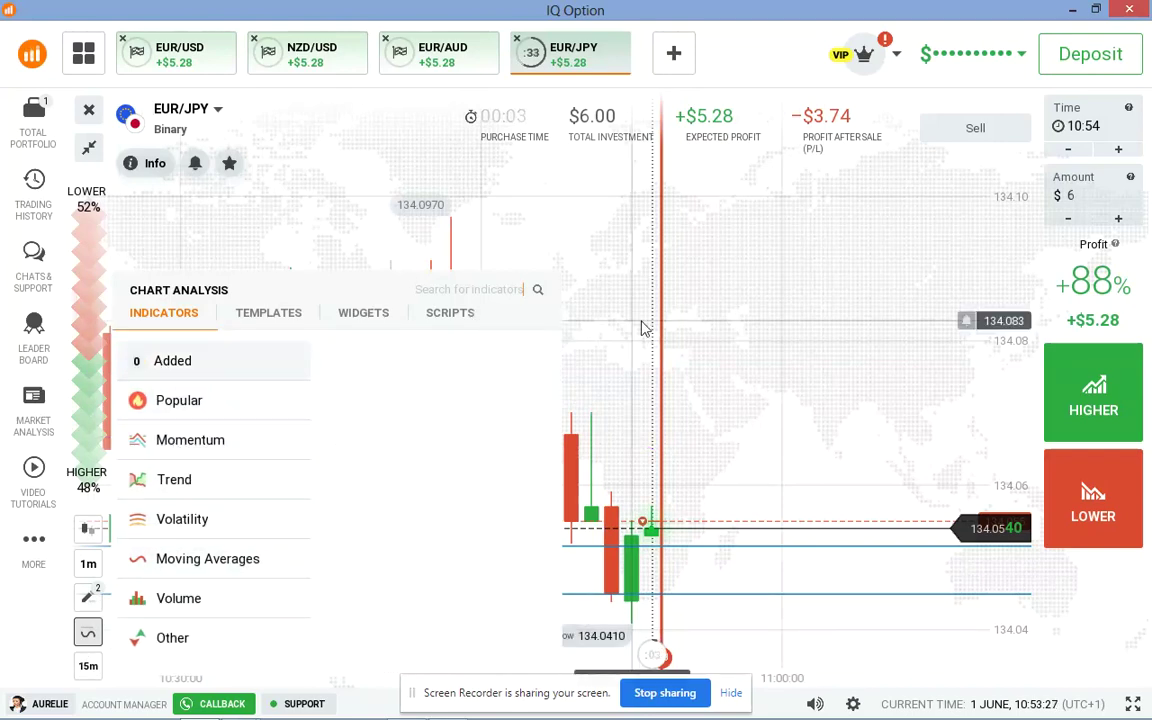
scroll(658, 322, "down", 4)
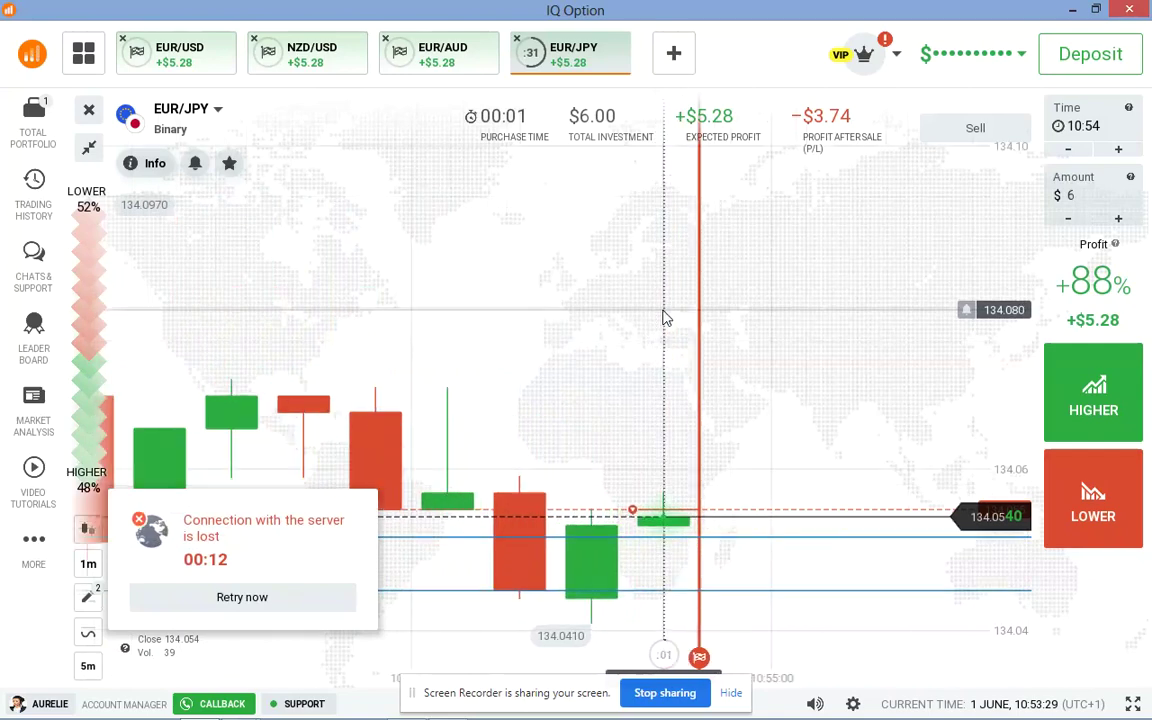
Follow the open EUR/JPY Lower trade against the zone lines and recent candles until its 10:54 expiry.
scroll(651, 494, "up", 4)
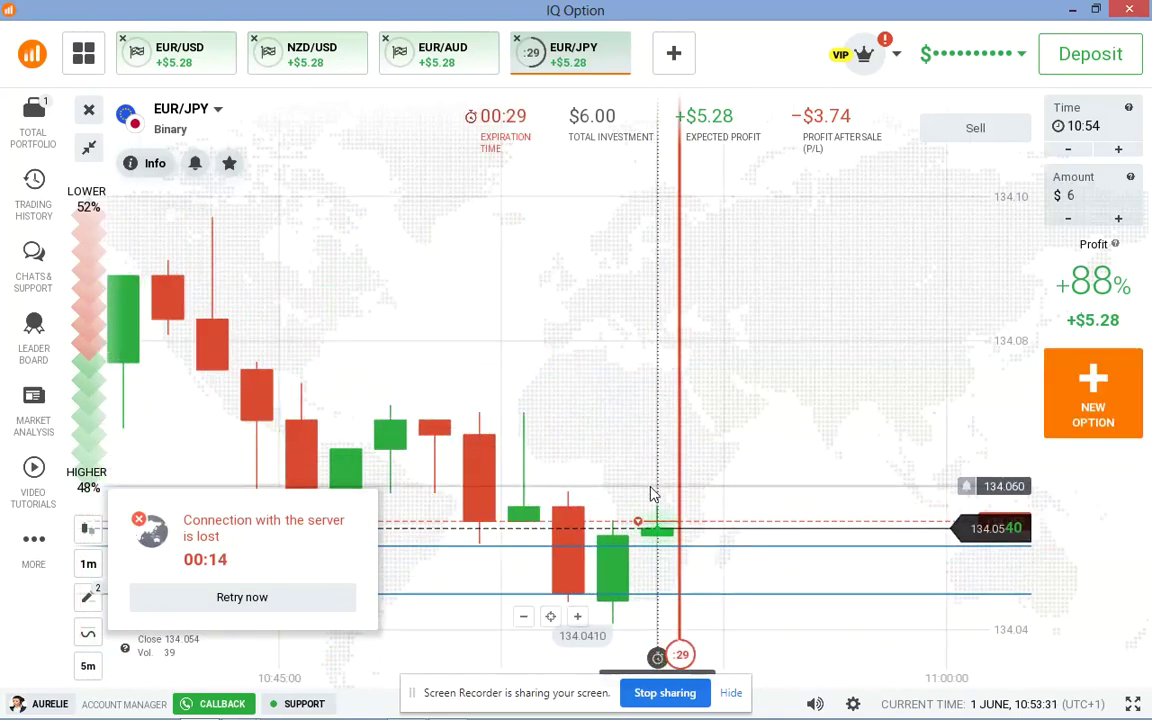
scroll(641, 497, "down", 4)
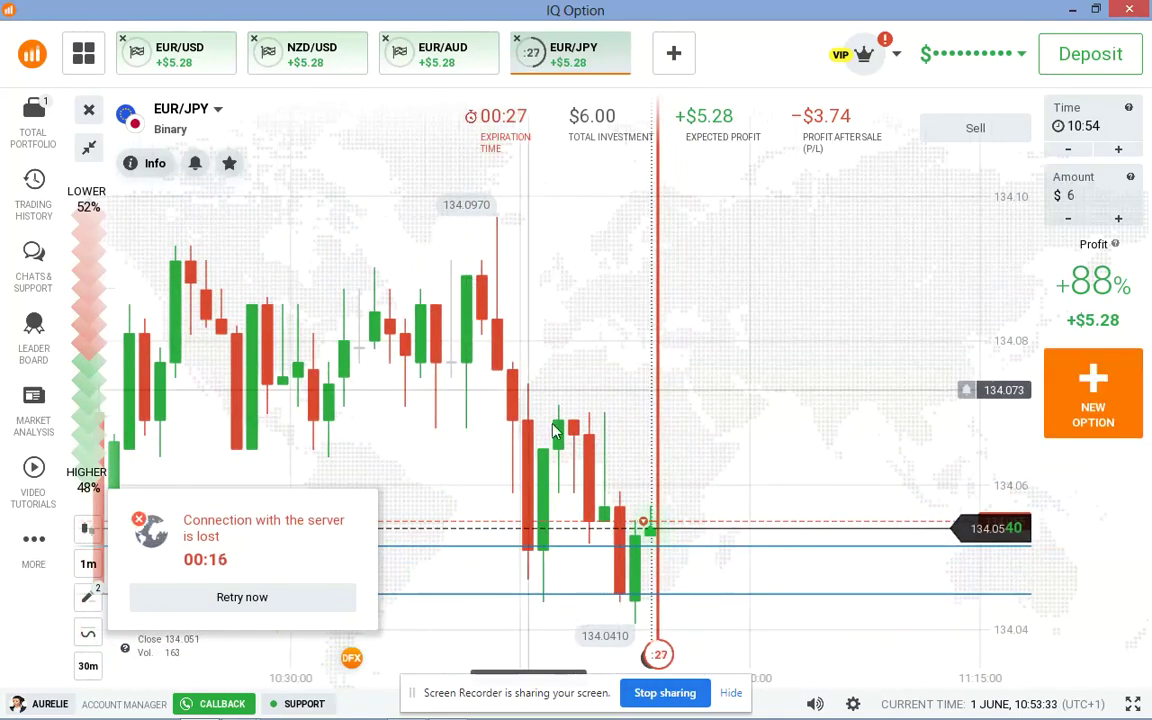
scroll(698, 528, "down", 2)
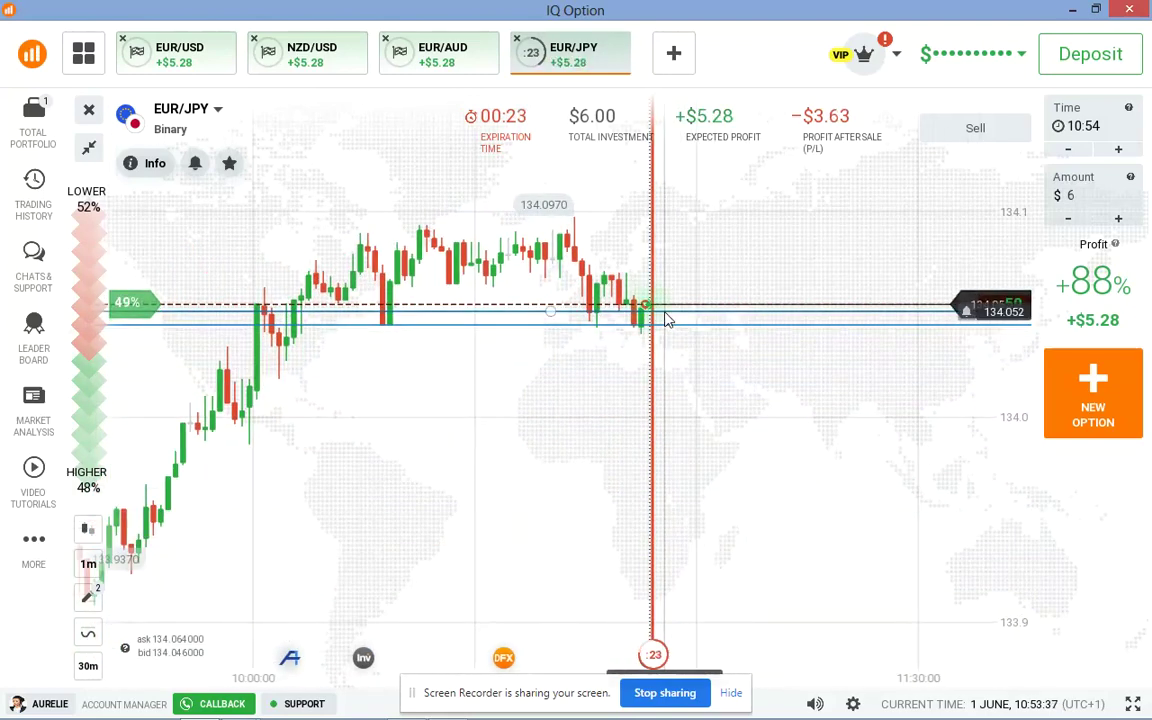
scroll(663, 320, "up", 4)
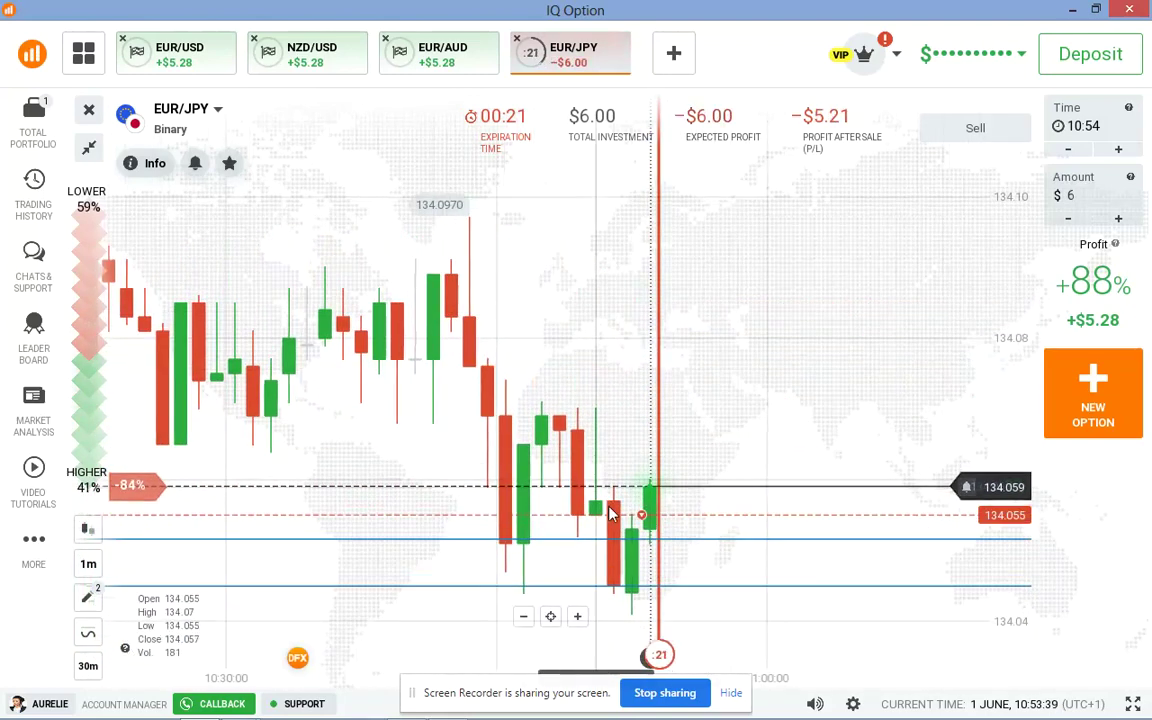
scroll(706, 470, "down", 1)
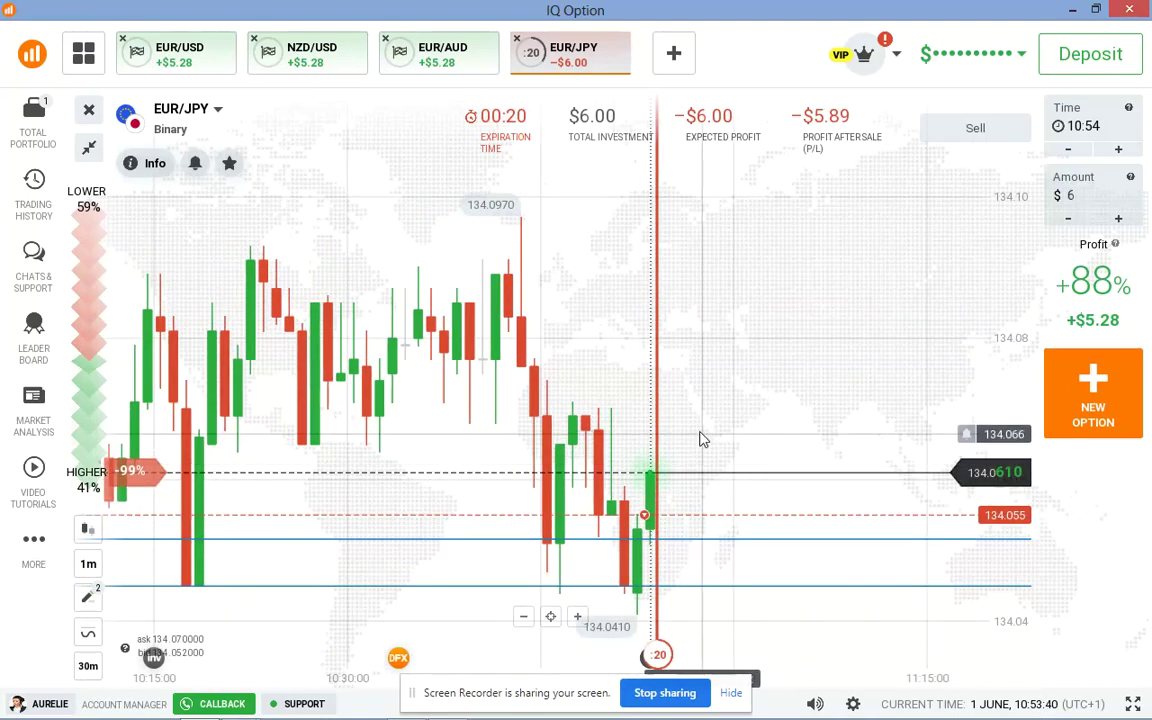
scroll(679, 470, "down", 1)
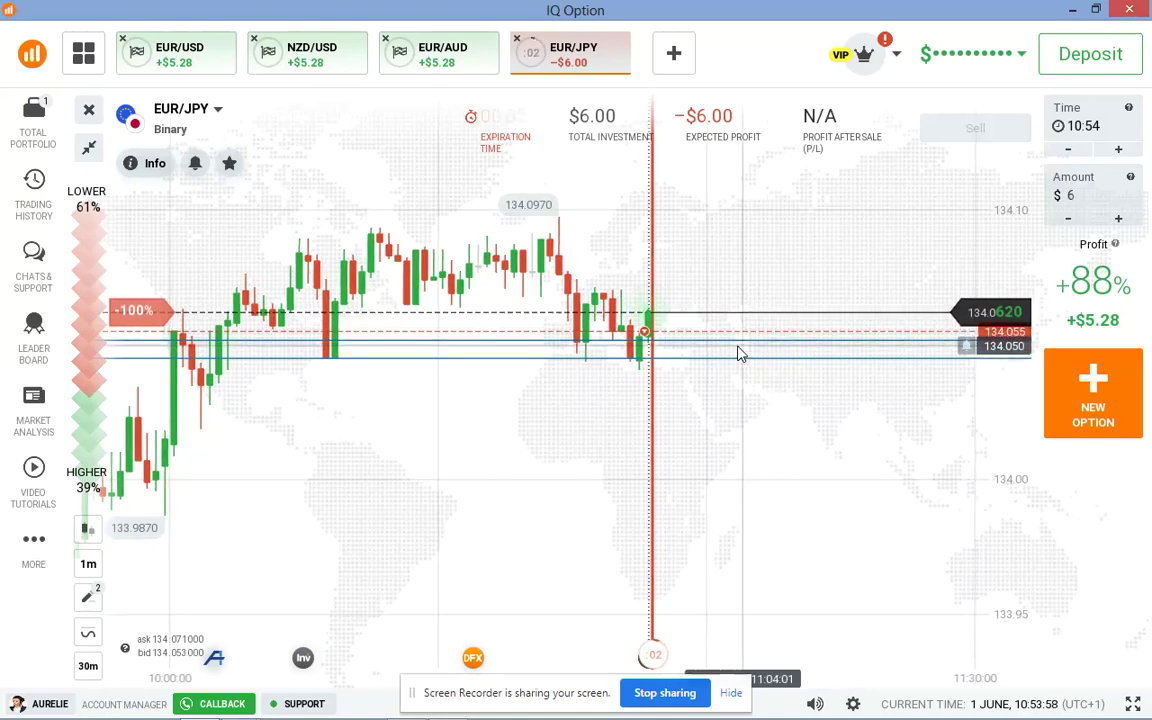
scroll(750, 345, "up", 2)
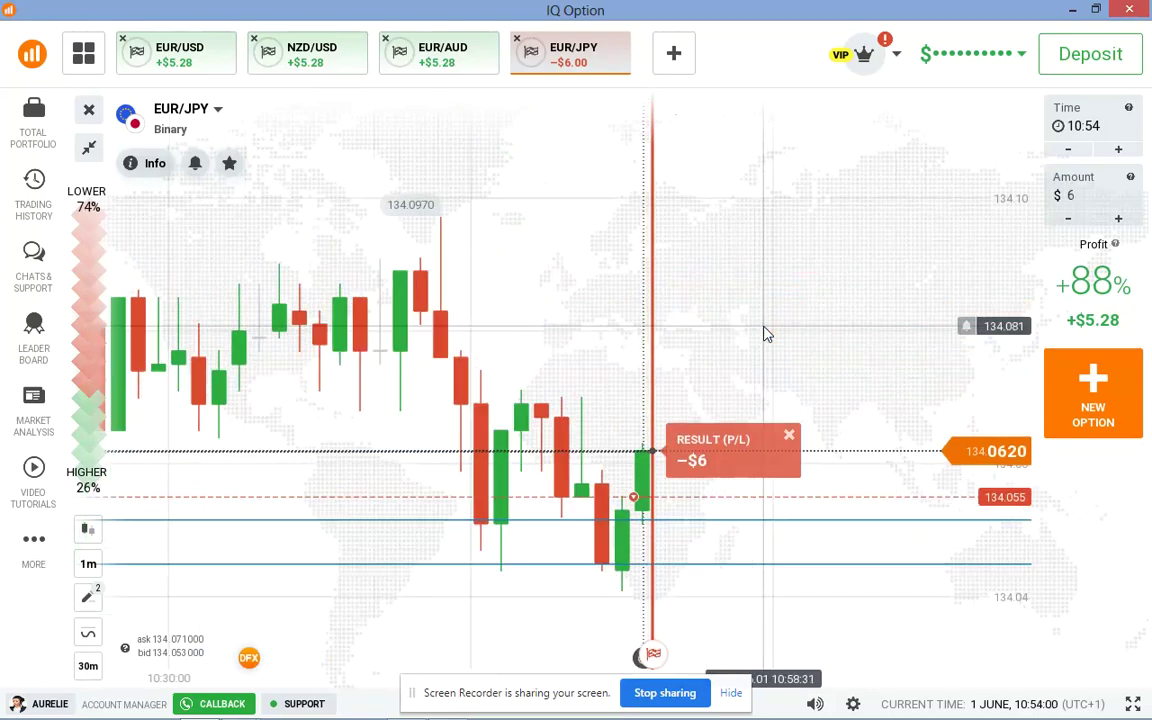
Dismiss the trade result and place a $6 Higher trade on EUR/JPY with the 10:55 expiry.
left_click(789, 456)
scroll(825, 363, "up", 2)
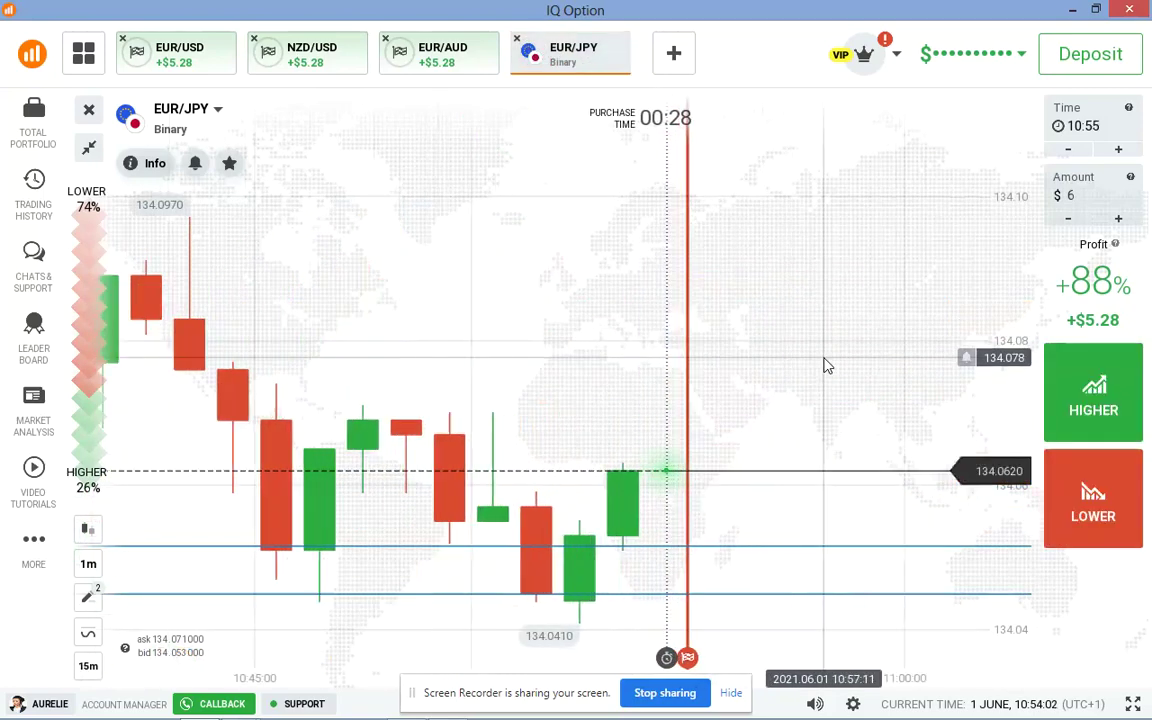
scroll(900, 350, "down", 2)
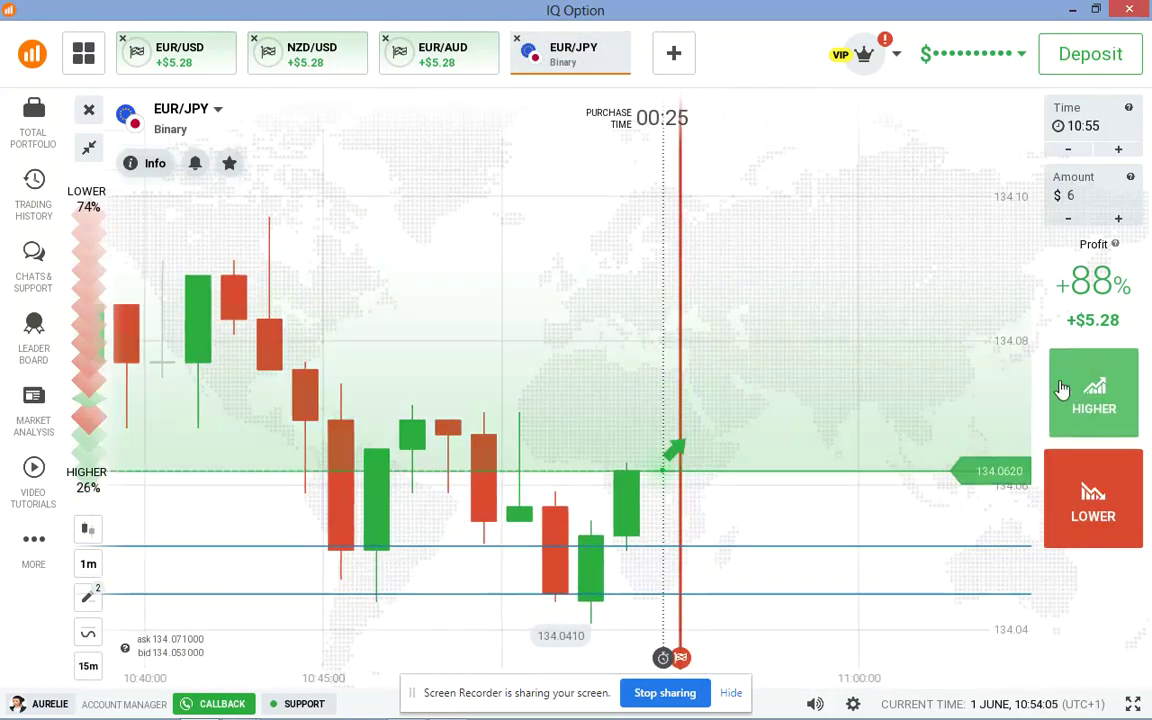
key("shift+w")
Check the new EUR/JPY Higher trade's entry against the zone lines and the wider price history.
scroll(683, 332, "down", 2)
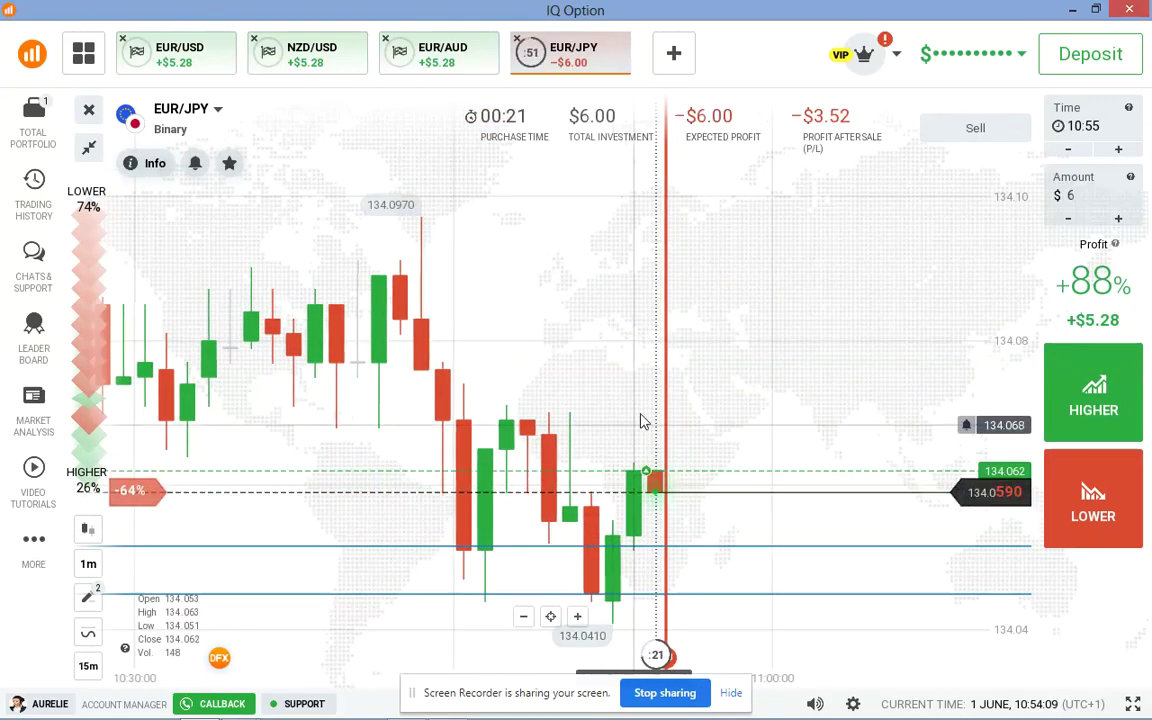
scroll(710, 398, "down", 2)
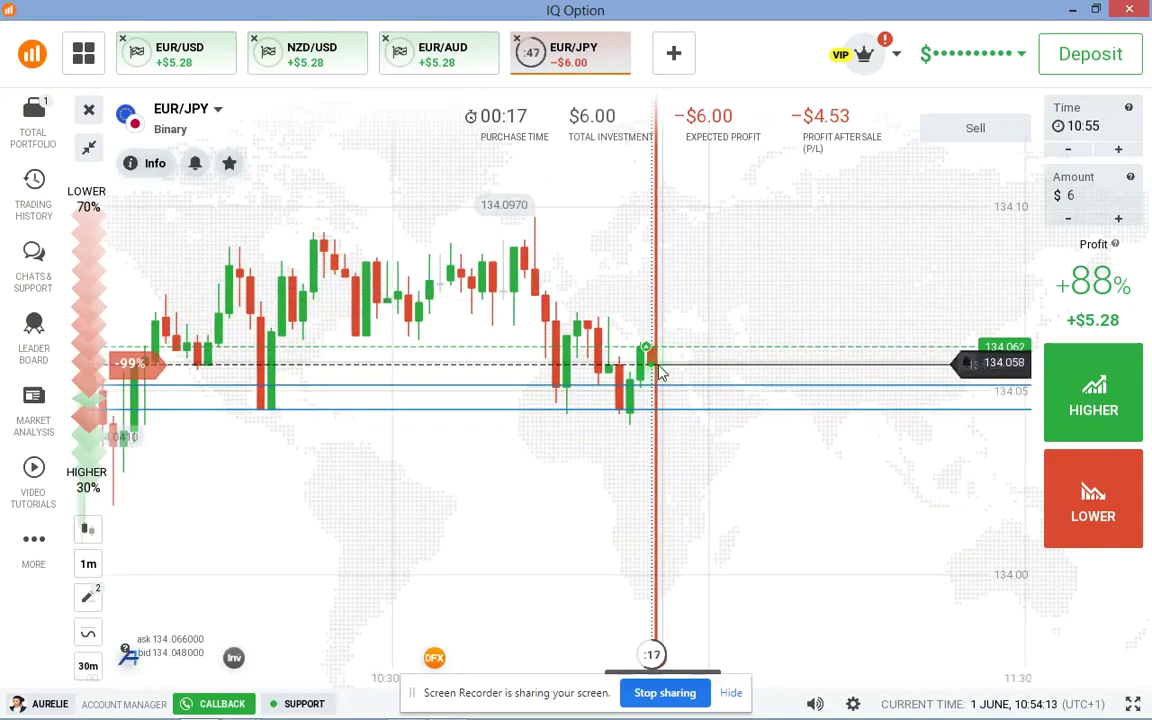
scroll(742, 316, "down", 2)
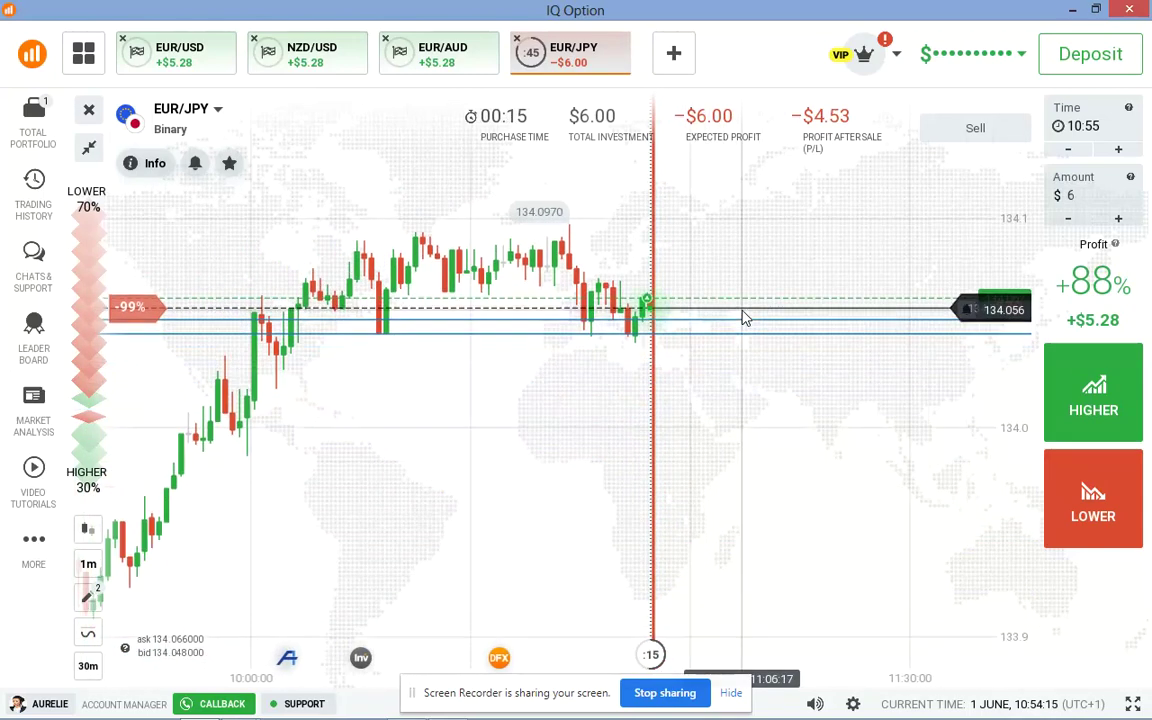
scroll(720, 296, "up", 1)
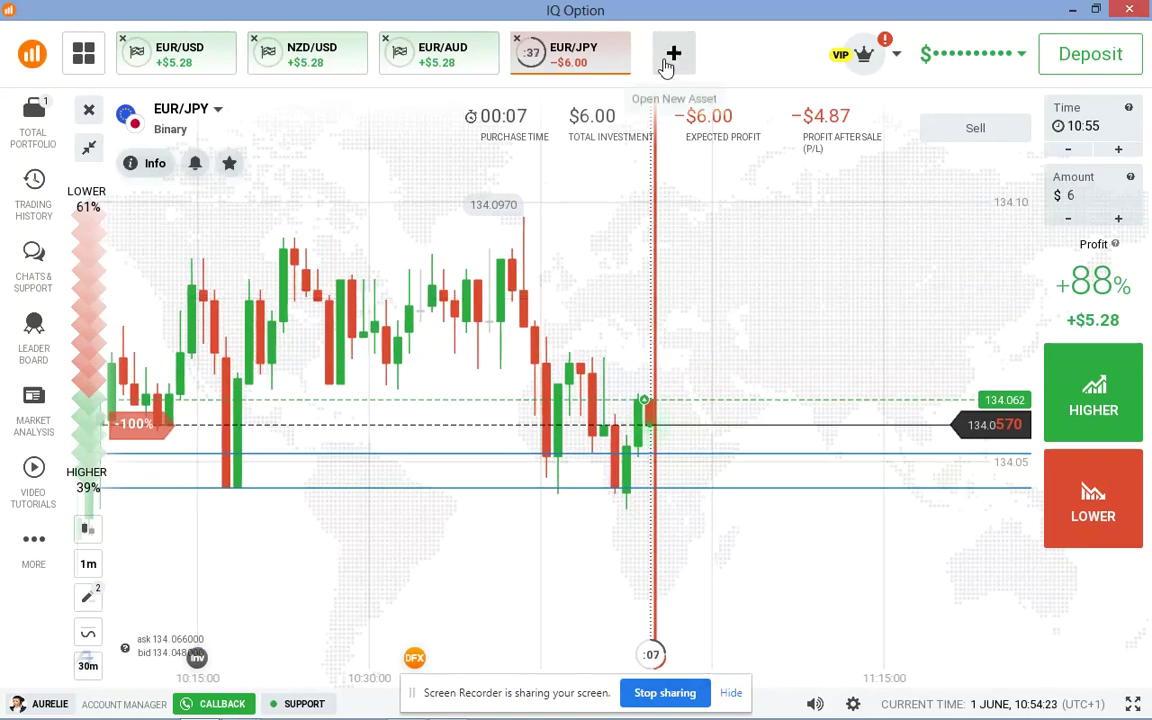
Open the AUD/JPY binary option as a new asset and examine its wider trend and latest candles.
left_click(674, 52)
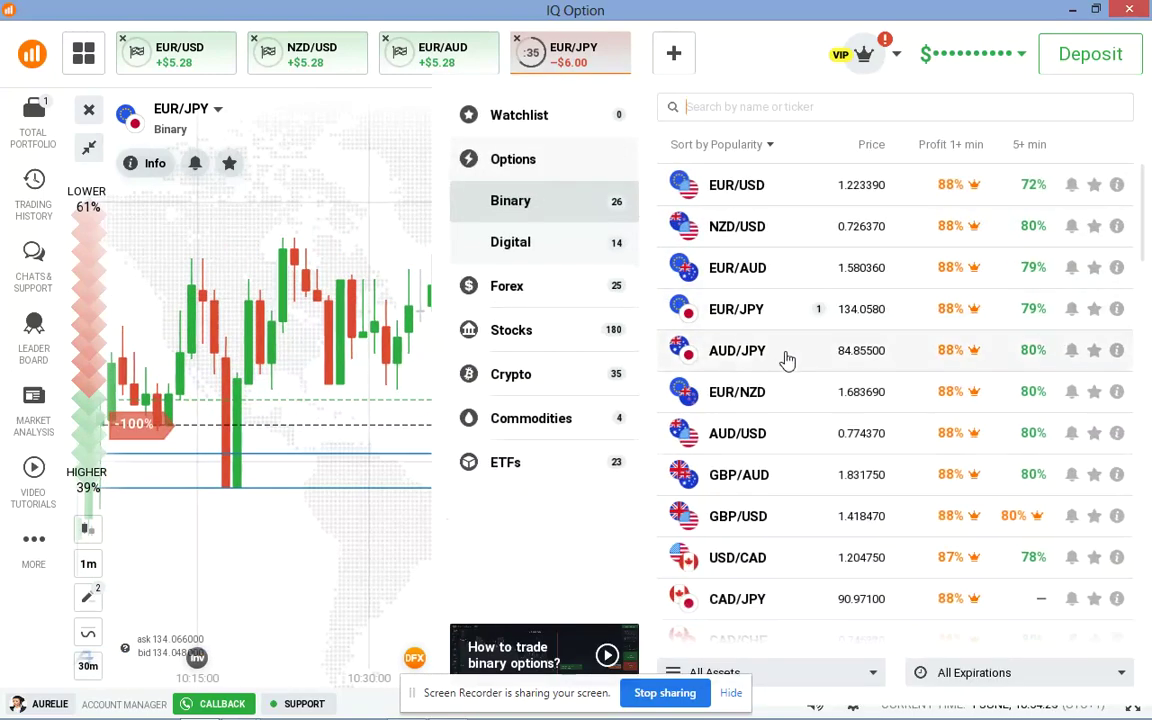
left_click(787, 360)
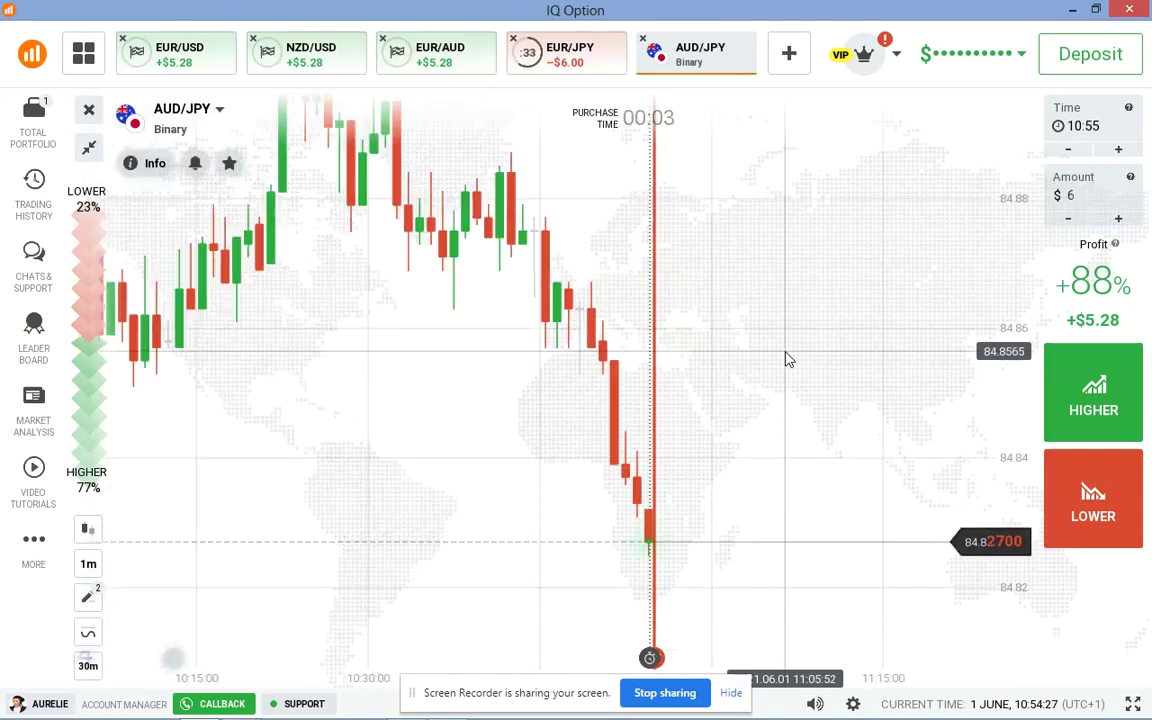
scroll(787, 360, "down", 3)
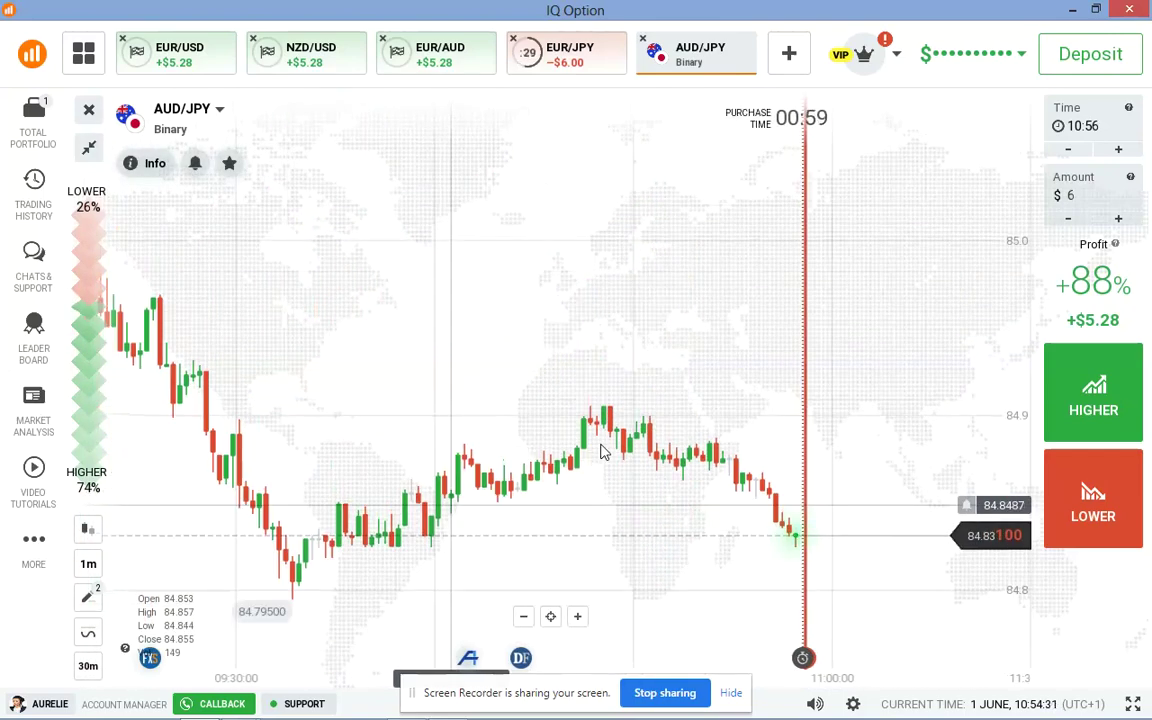
scroll(669, 391, "down", 4)
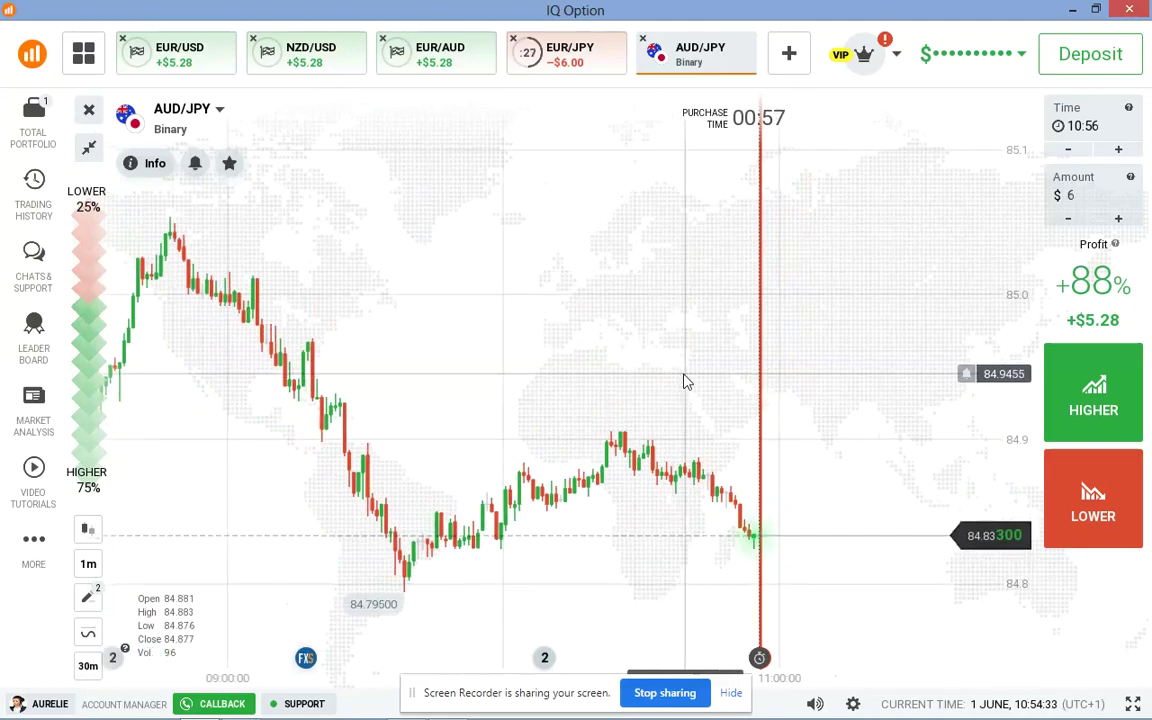
scroll(686, 381, "up", 4)
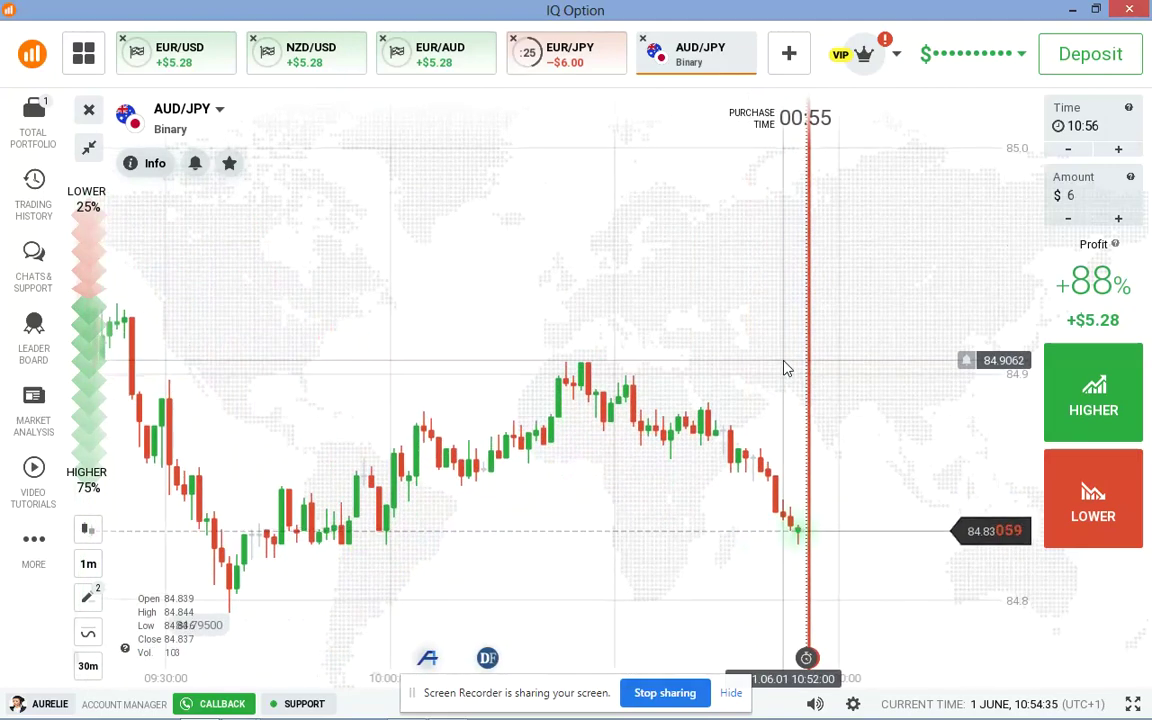
scroll(784, 352, "up", 4)
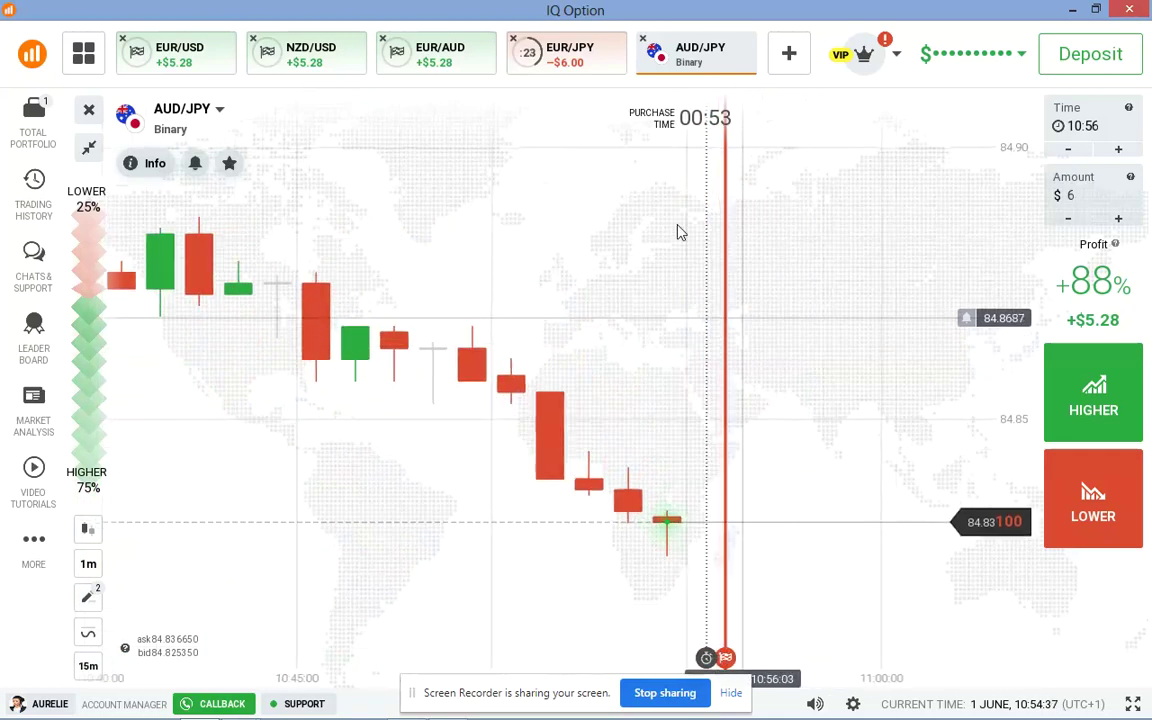
Return to the EUR/JPY chart and follow the open Higher trade until its 10:55 expiry.
left_click(566, 52)
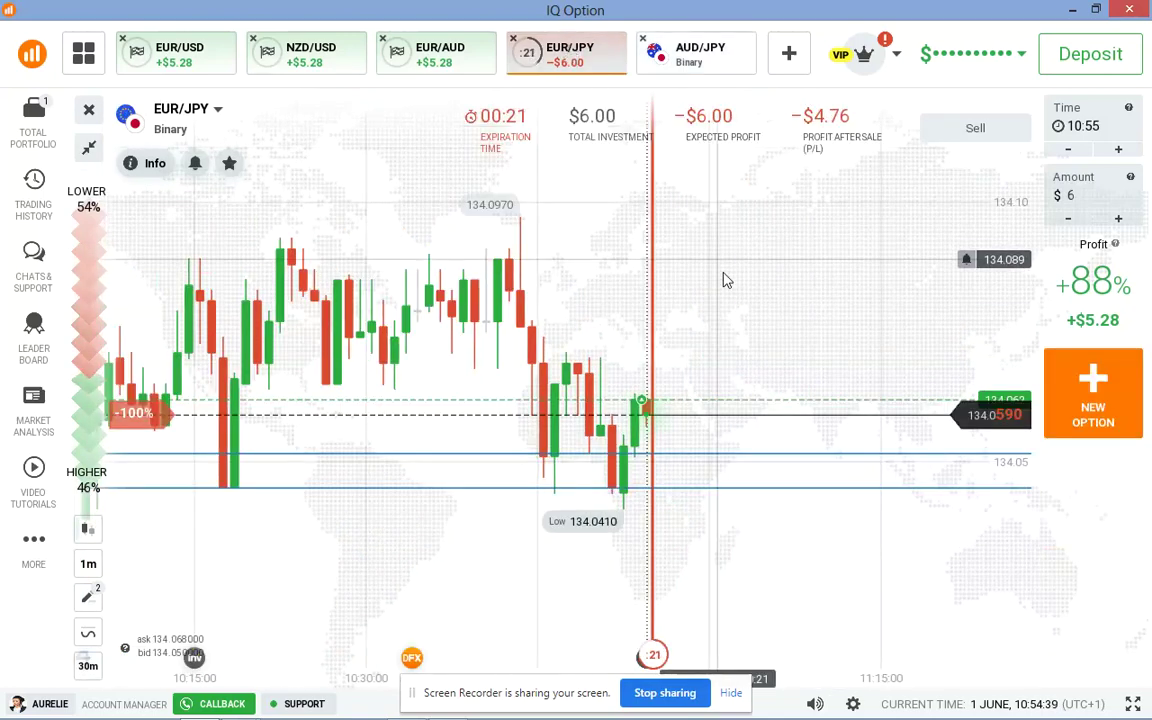
scroll(724, 287, "down", 2)
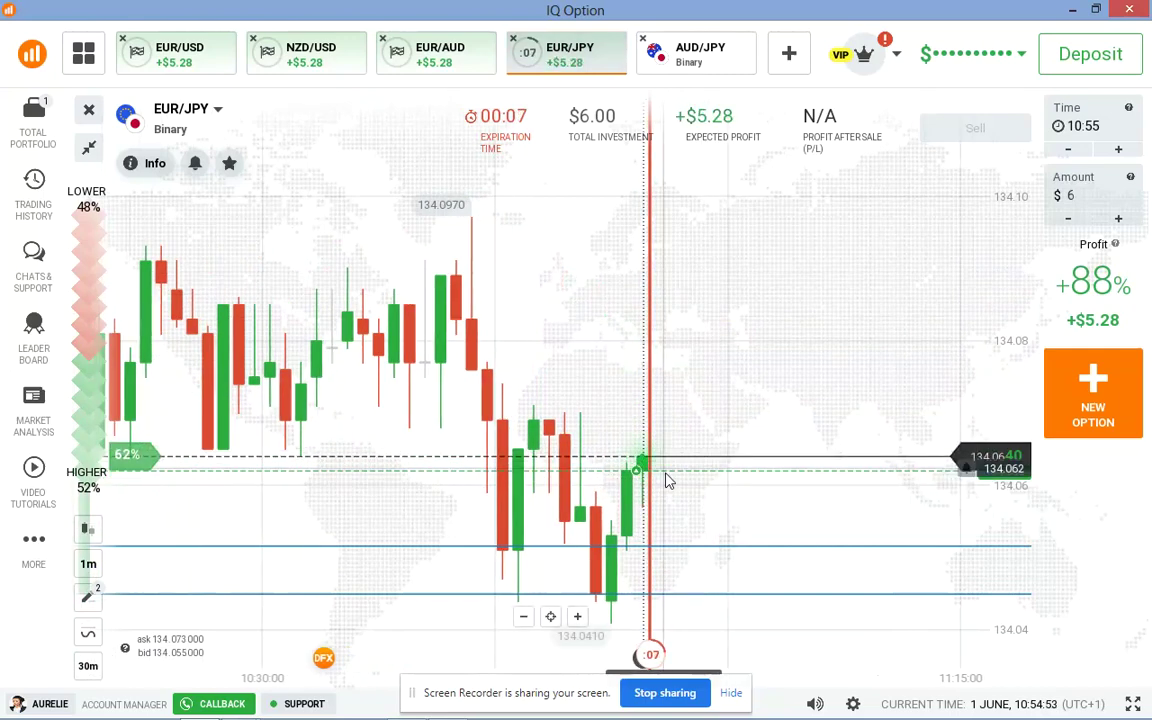
scroll(784, 386, "up", 3)
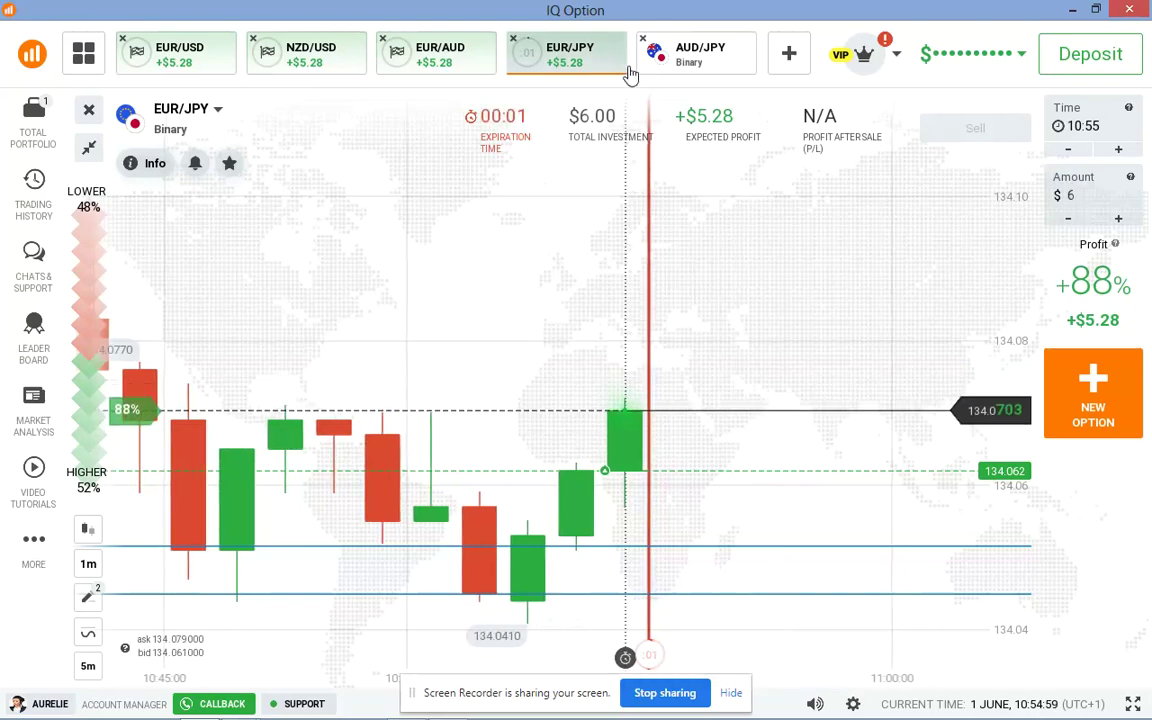
Review the AUD/JPY decline and place a $6 Lower trade with the 10:56 expiry.
left_click(694, 51)
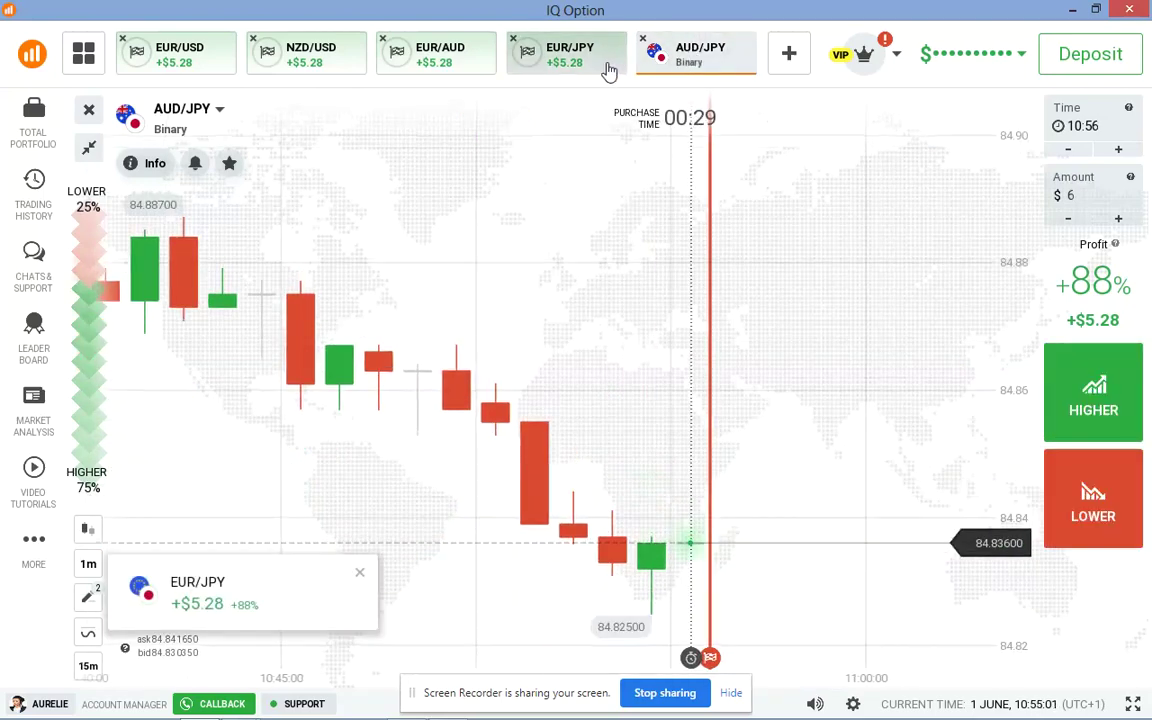
scroll(653, 342, "down", 3)
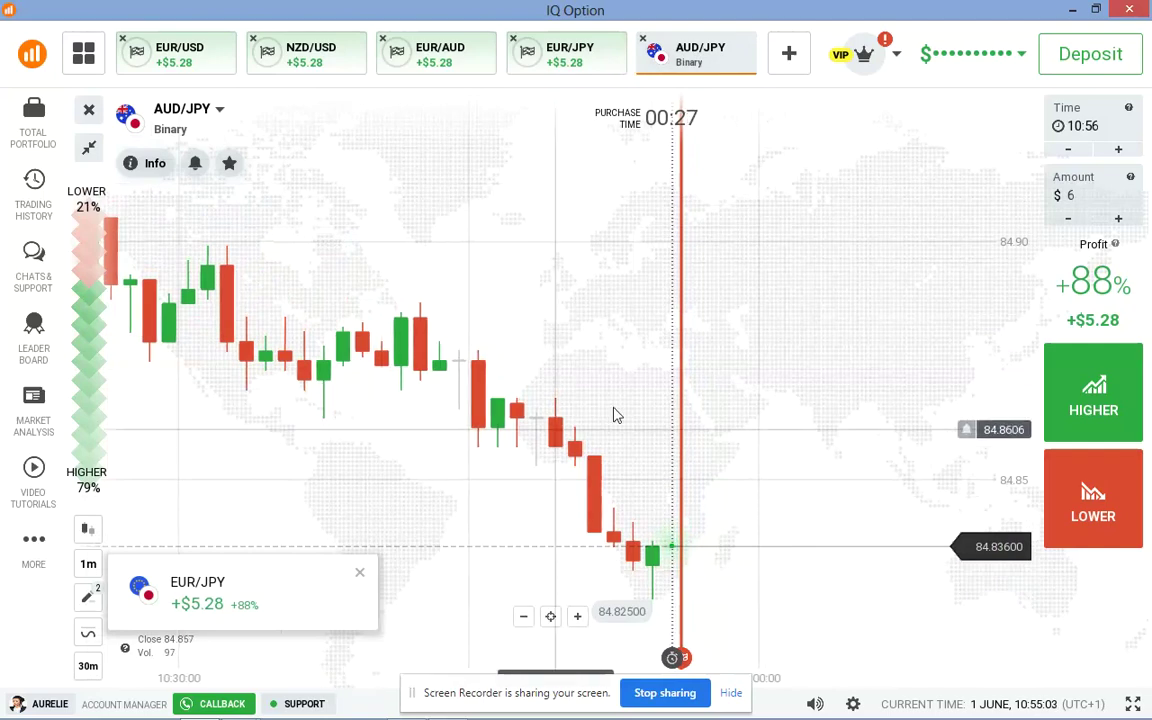
scroll(617, 415, "down", 3)
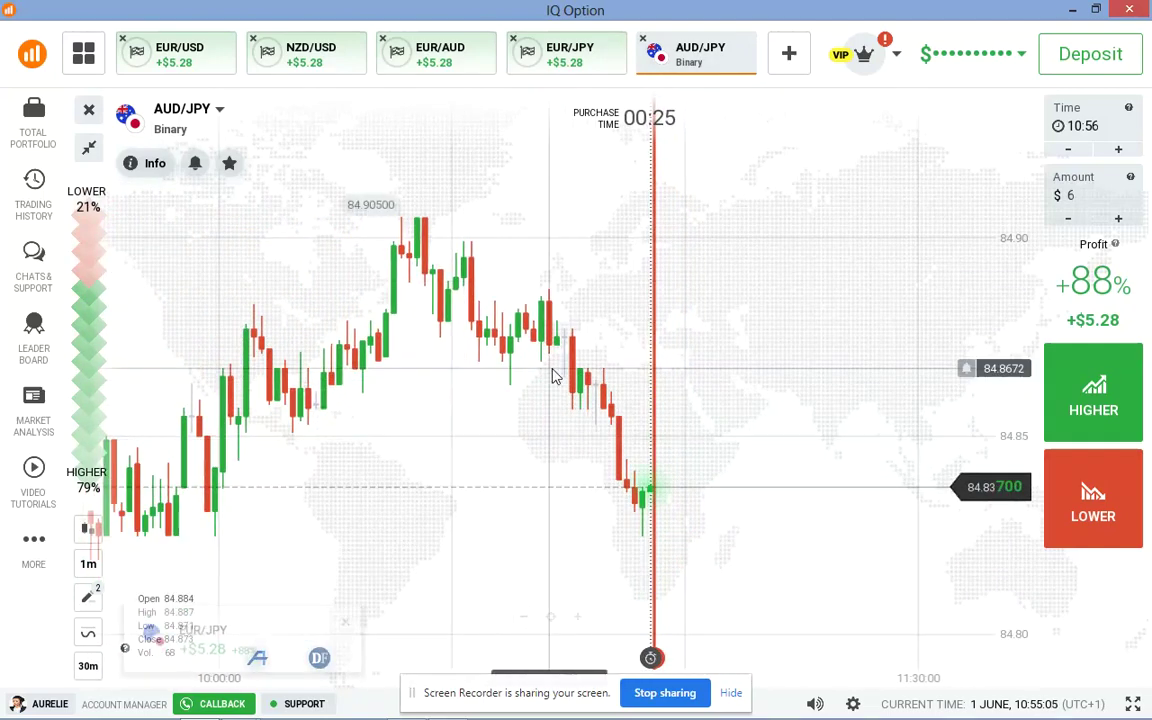
scroll(555, 376, "up", 2)
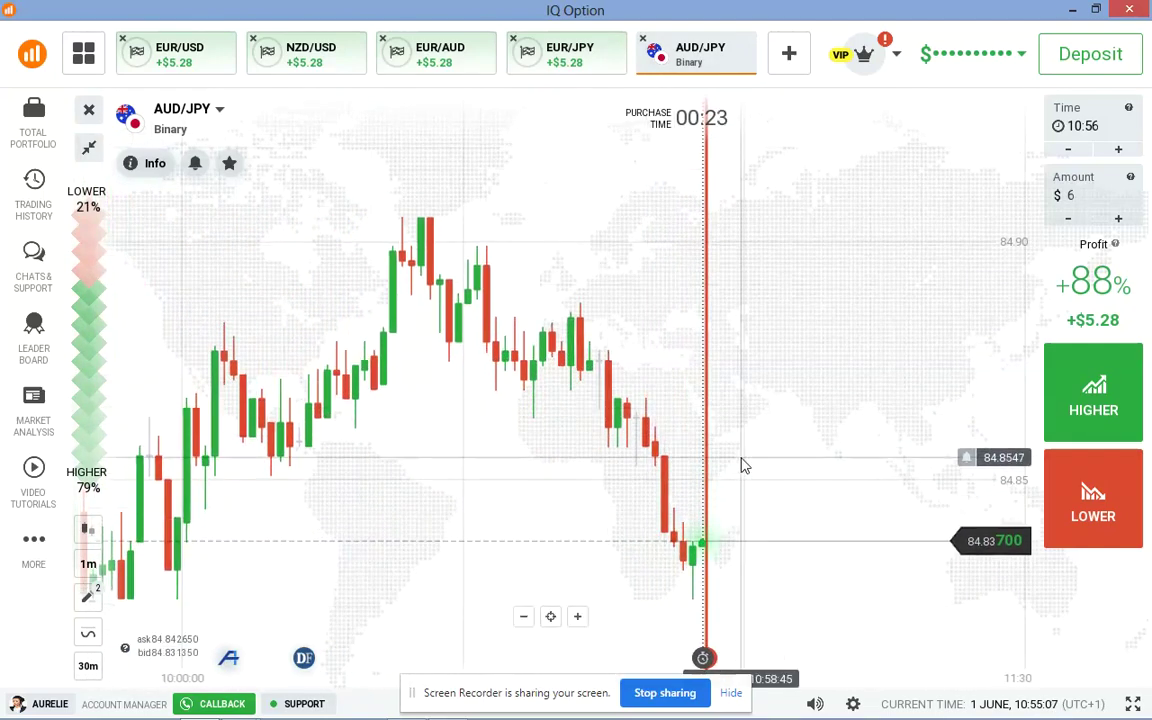
left_click_drag(314, 602, 417, 504)
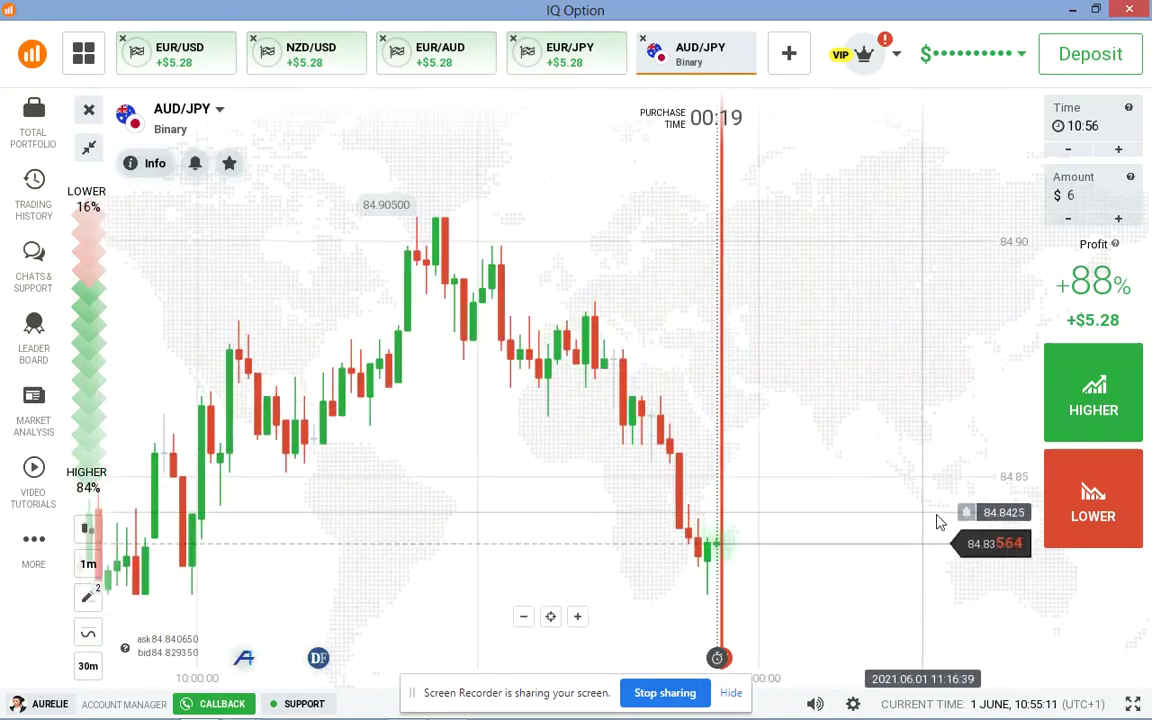
key("shift+s")
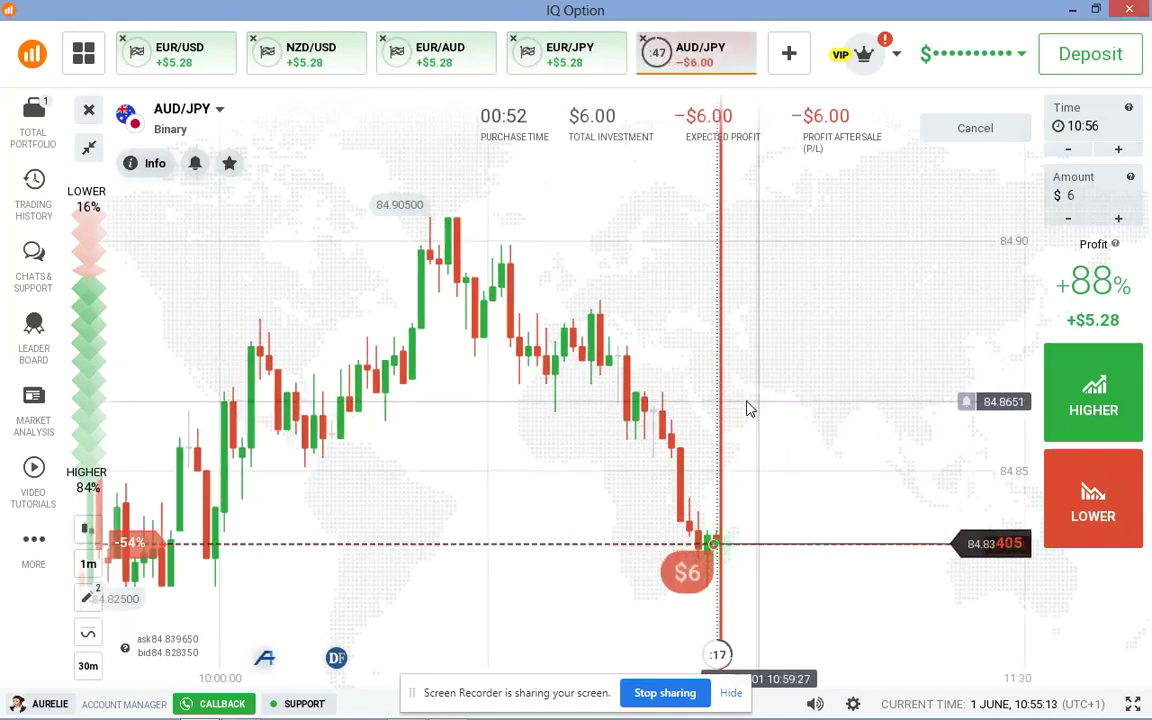
Delete all existing graphical drawings and mark the AUD/JPY support zone near the earlier lows with two horizontal lines.
scroll(728, 411, "up", 2)
scroll(710, 418, "down", 5)
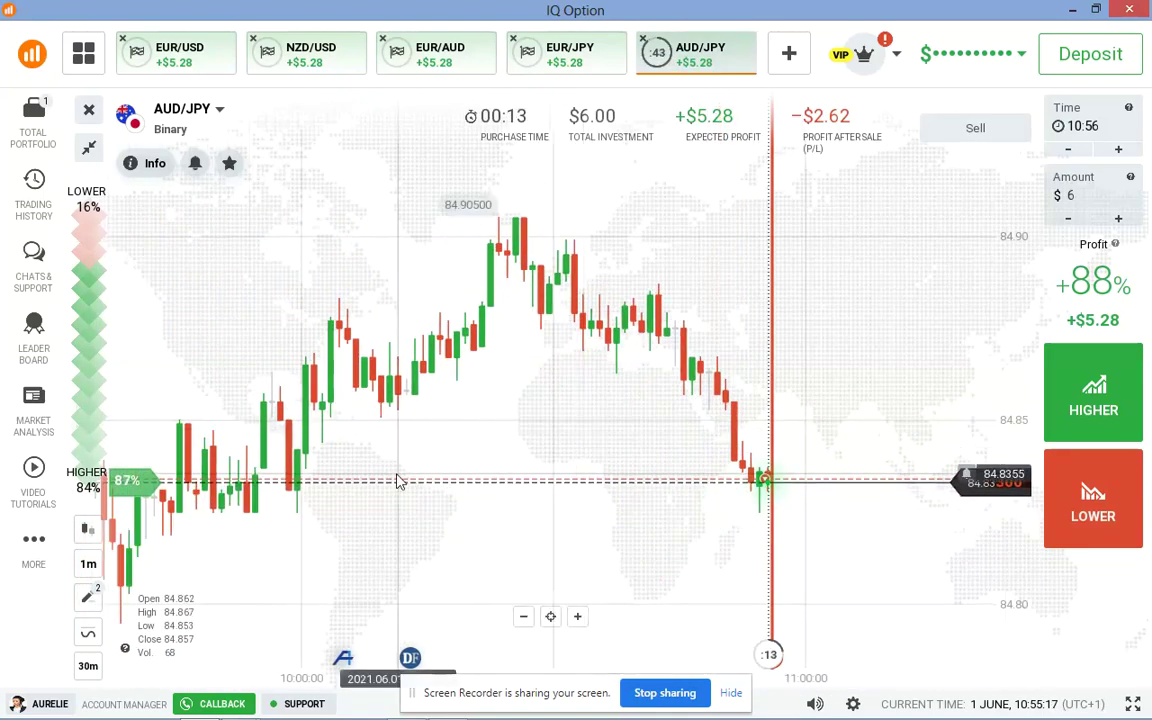
left_click(87, 602)
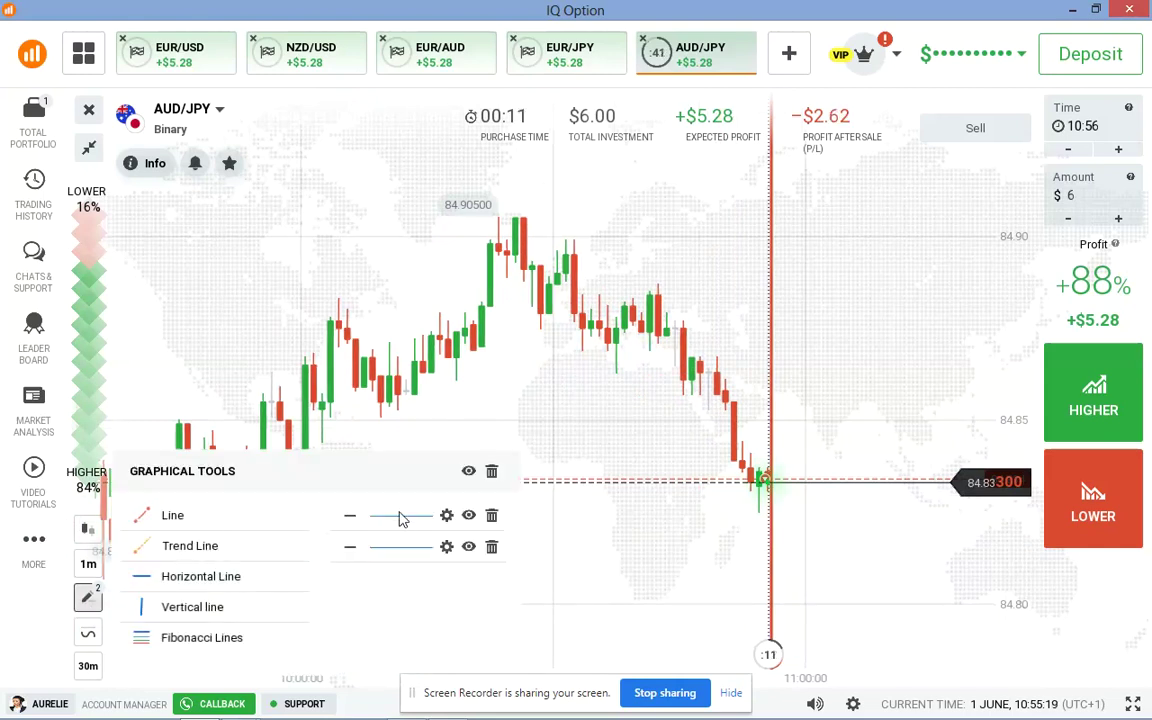
left_click(492, 474)
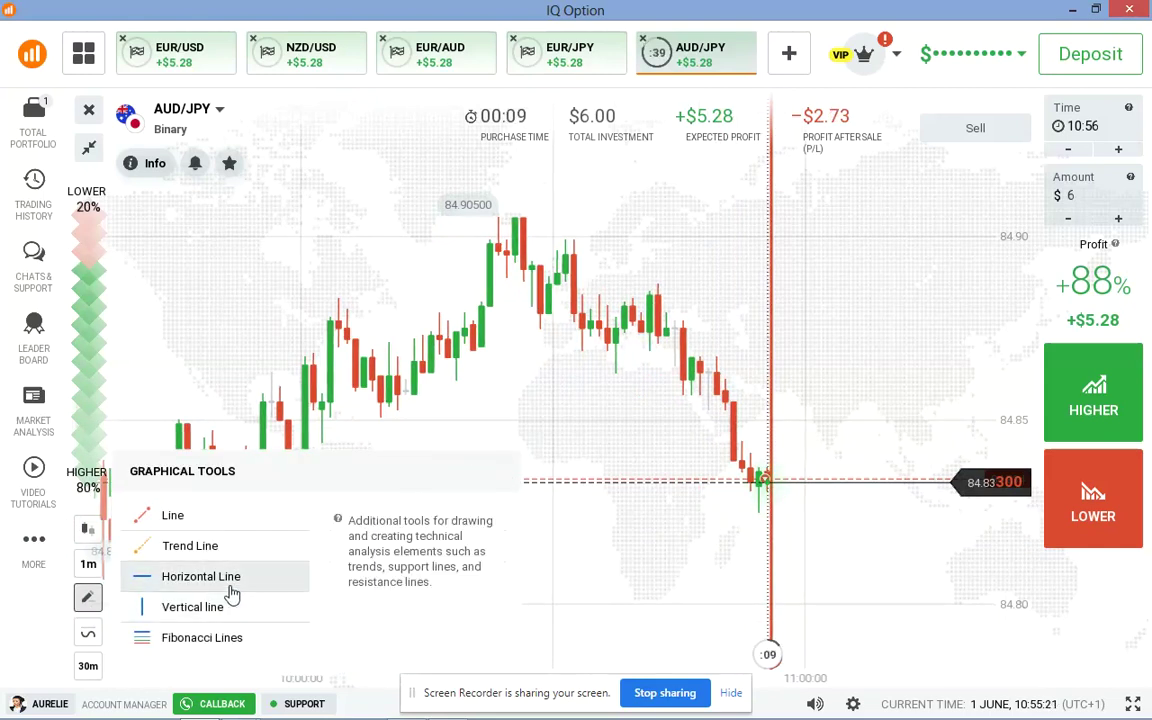
left_click(282, 490)
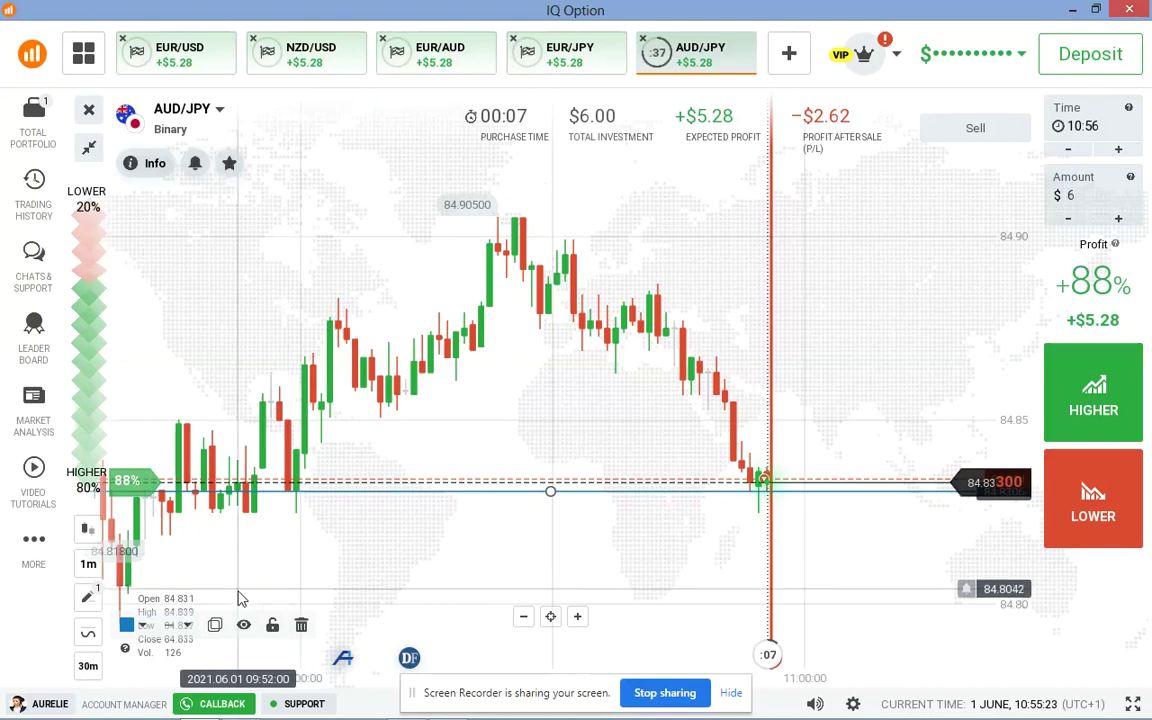
left_click_drag(550, 509, 551, 510)
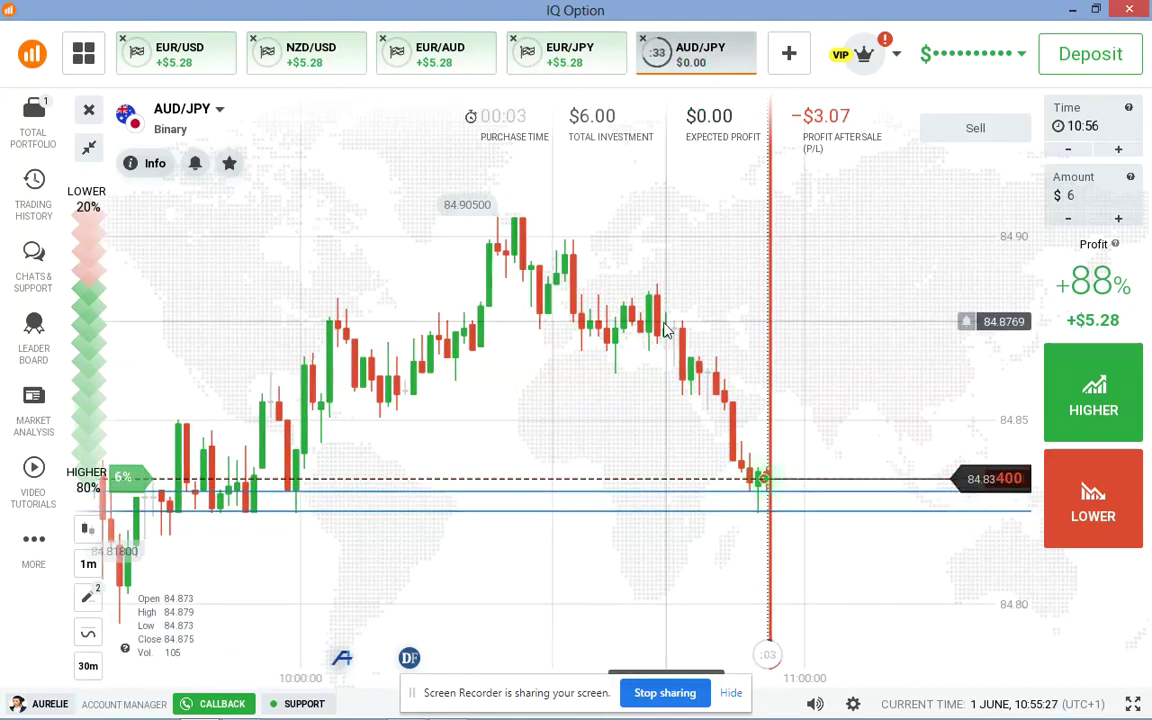
Capture the AUD/JPY chart, mark the downtrend and the price action near support with red arrows, and discard the capture.
key("Print")
left_click_drag(148, 133, 989, 591)
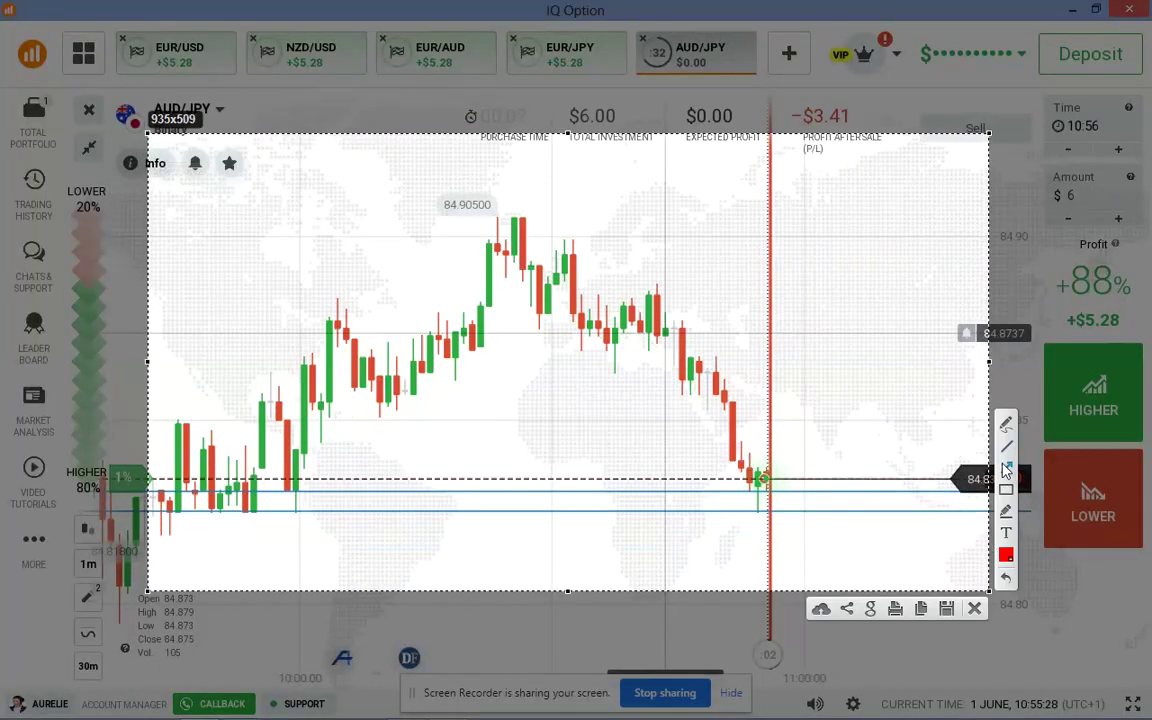
left_click_drag(563, 190, 762, 378)
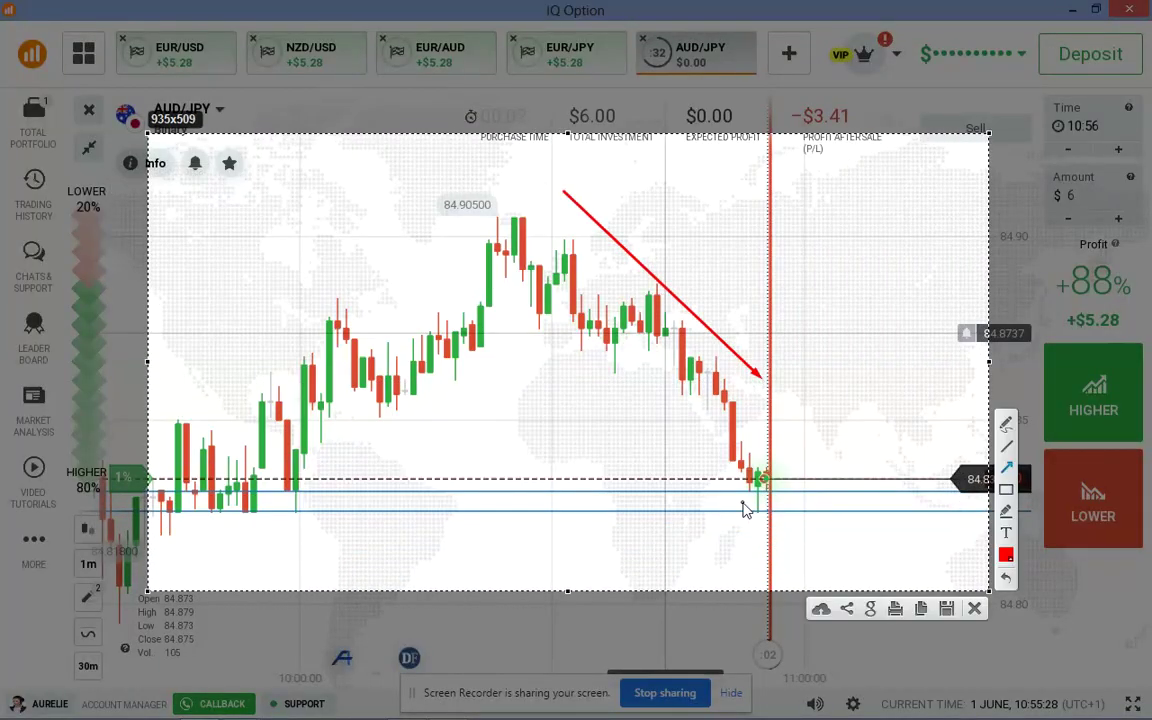
left_click_drag(731, 520, 717, 527)
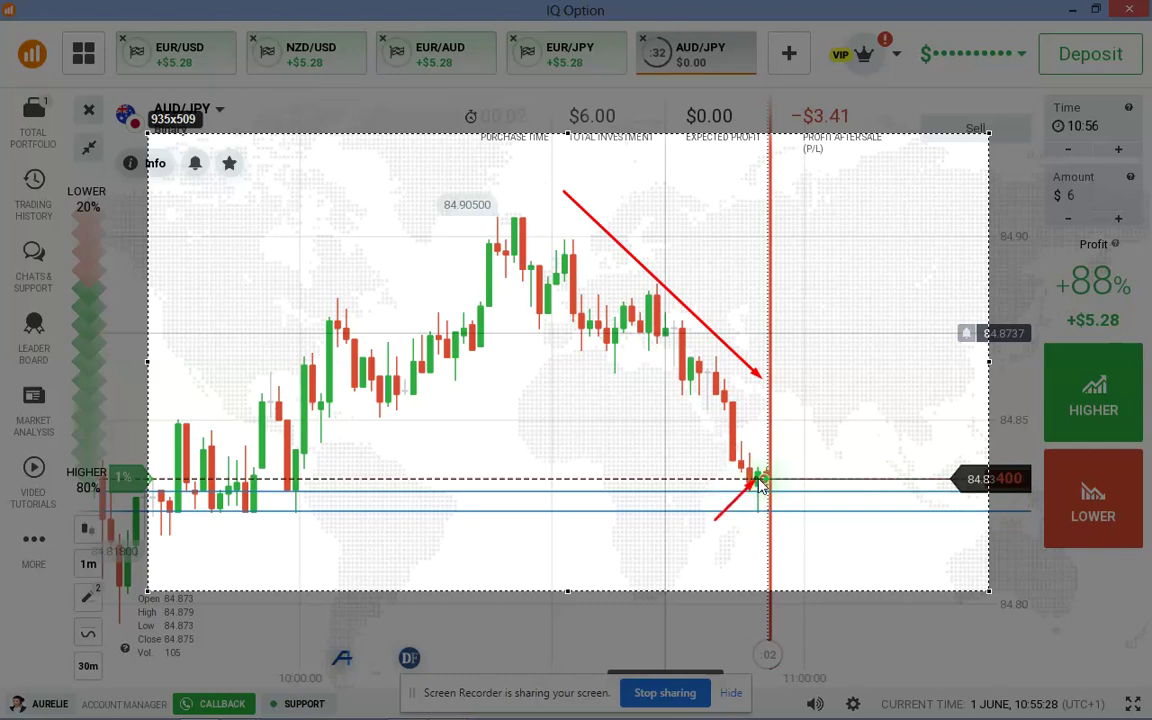
left_click_drag(767, 480, 771, 512)
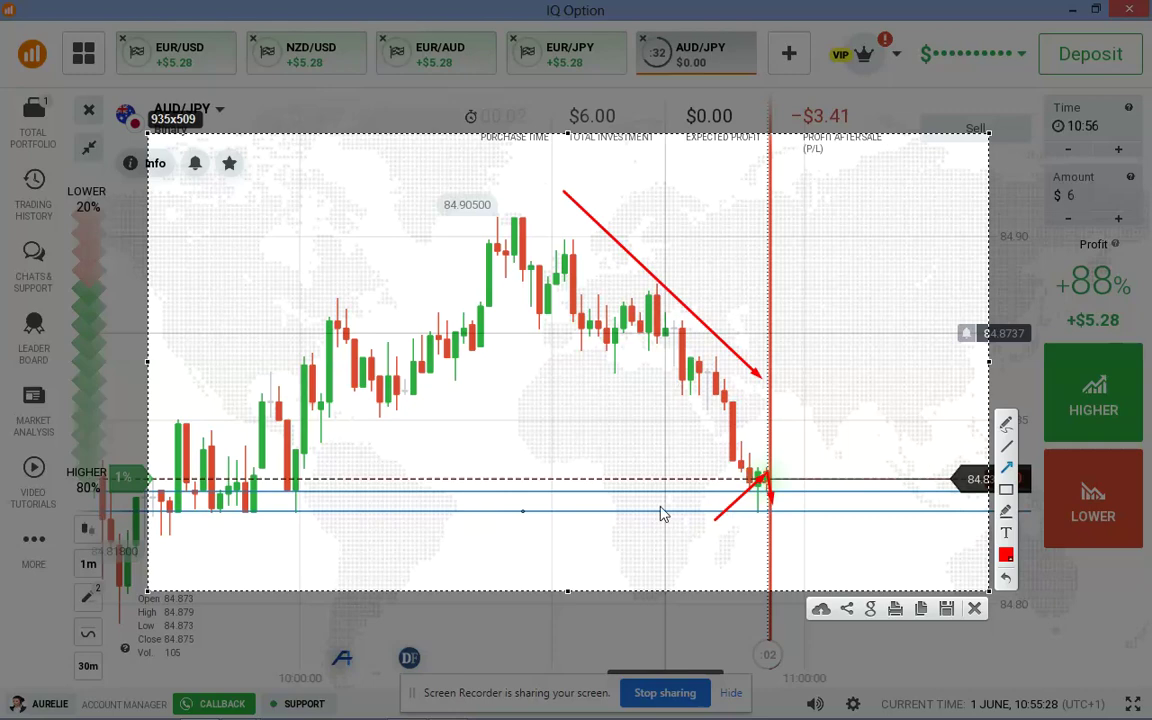
left_click_drag(690, 338, 773, 446)
left_click(975, 610)
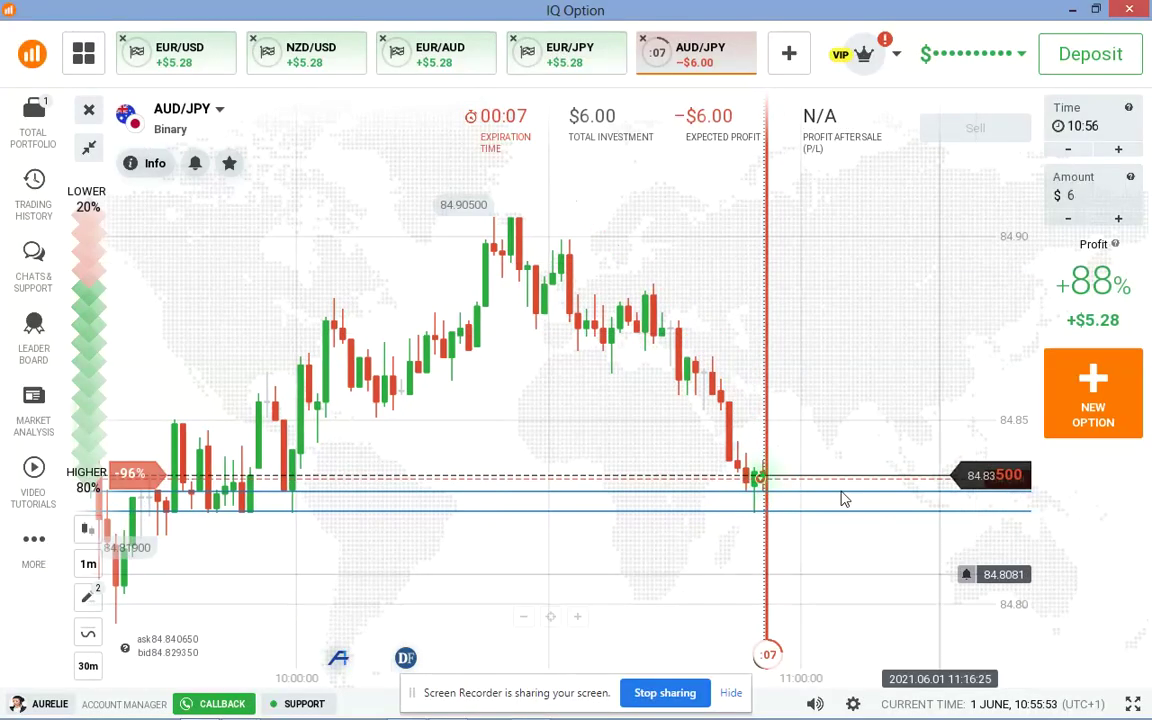
Follow the AUD/JPY Lower trade to its 10:56 expiry and place a new $6 Lower trade expiring at 10:57.
scroll(828, 397, "up", 3)
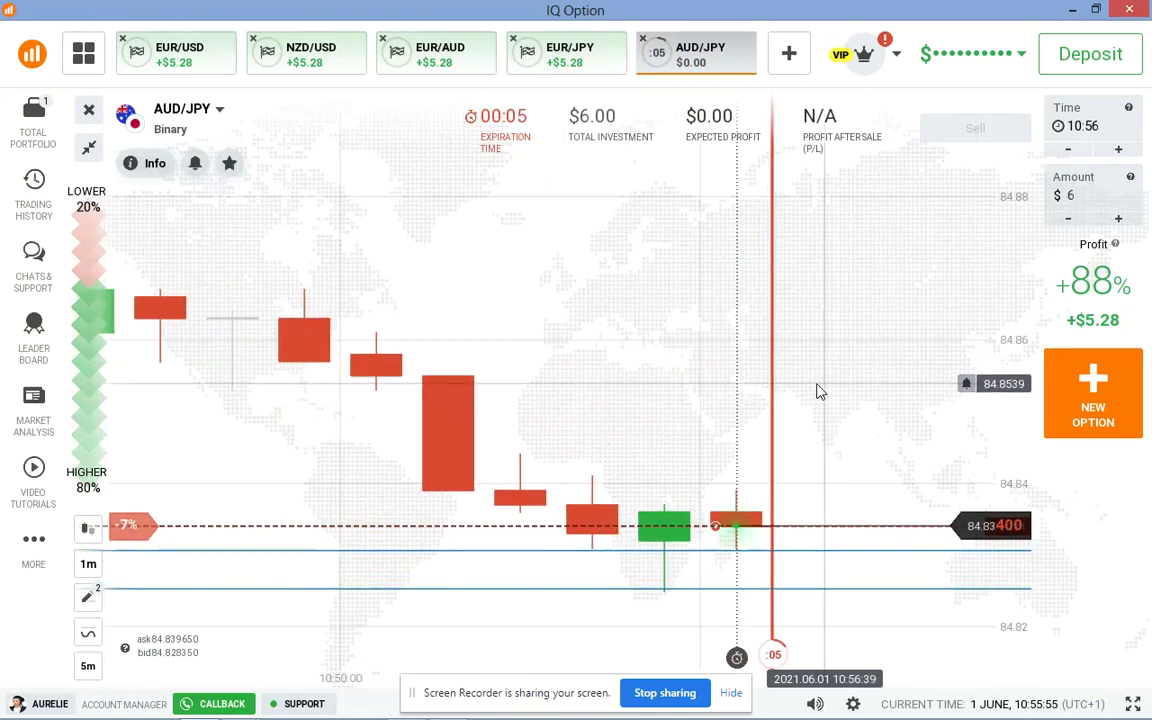
scroll(820, 392, "down", 3)
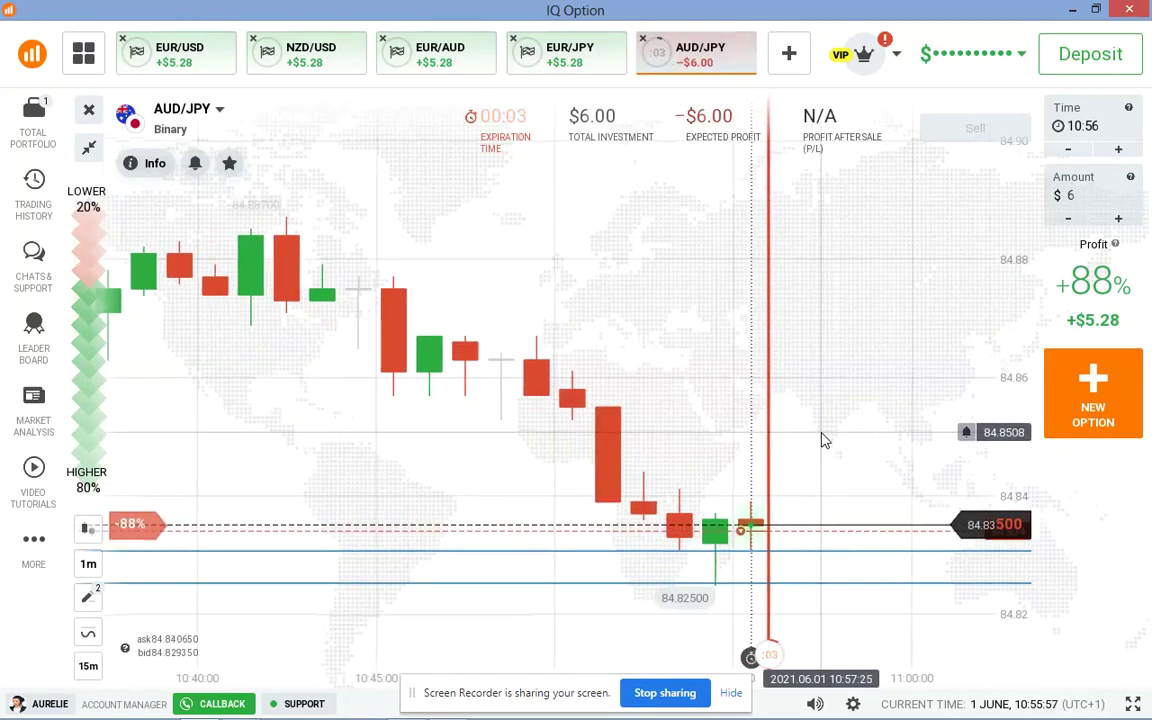
left_click(1093, 420)
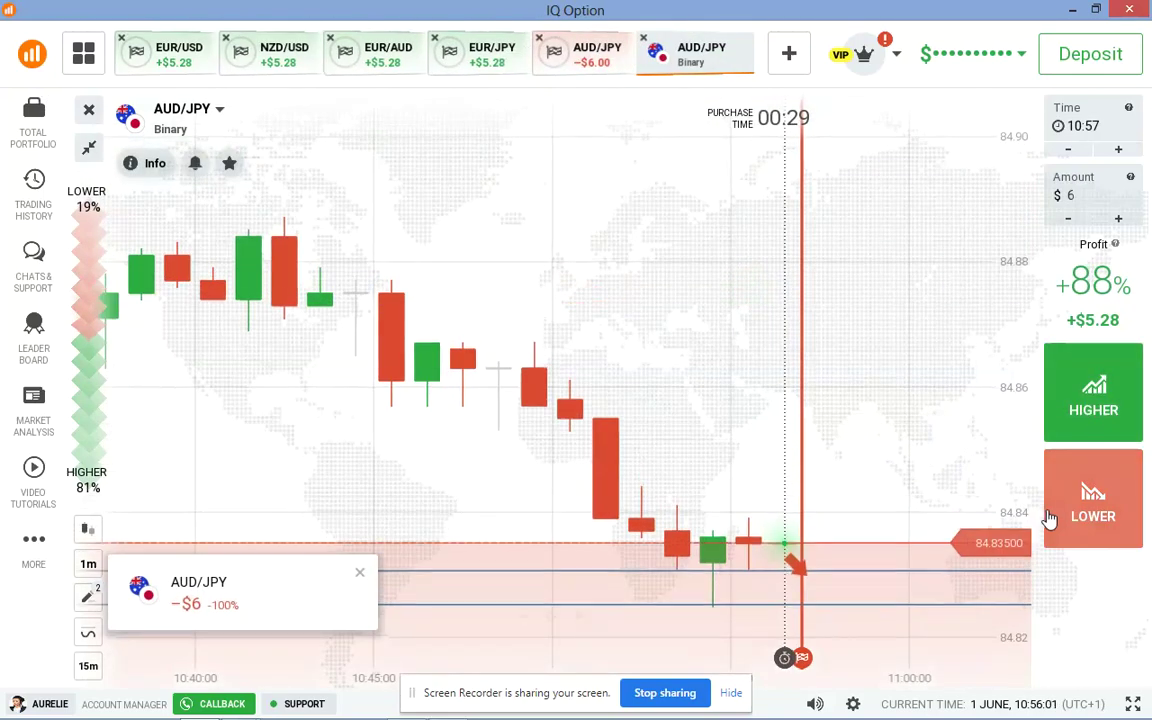
left_click(359, 573)
Examine the AUD/JPY candles against the support zone while following the open Lower trade until its 10:57 expiry.
scroll(967, 437, "up", 5)
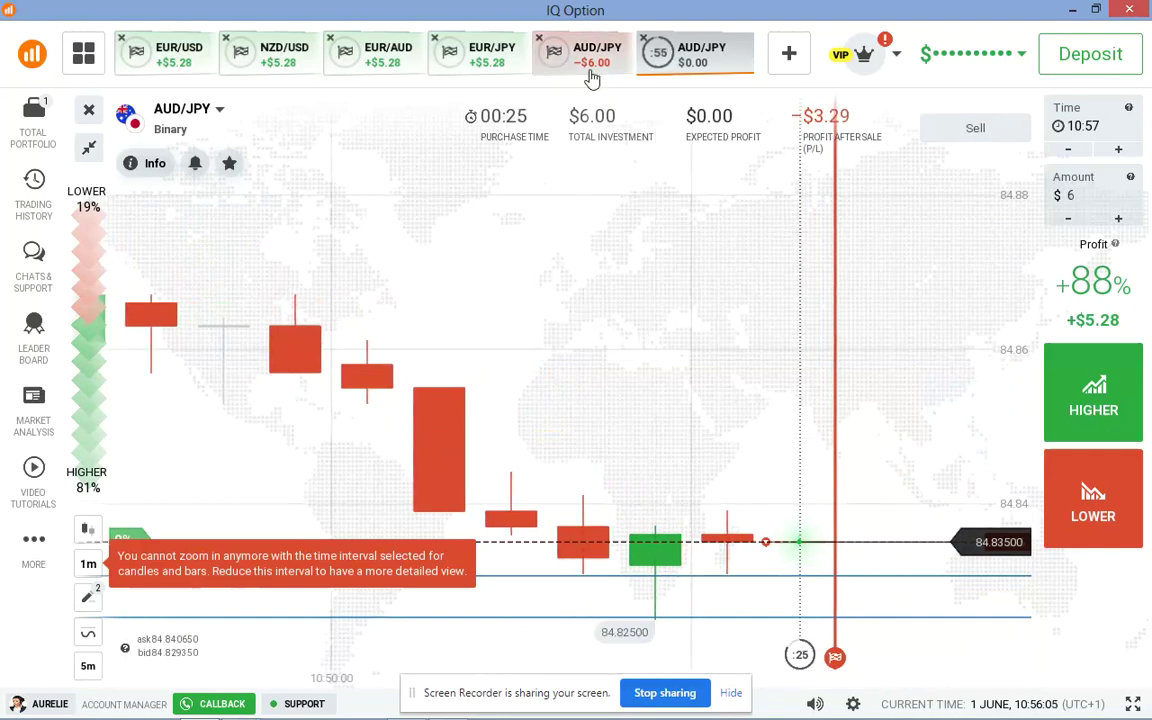
scroll(780, 540, "down", 3)
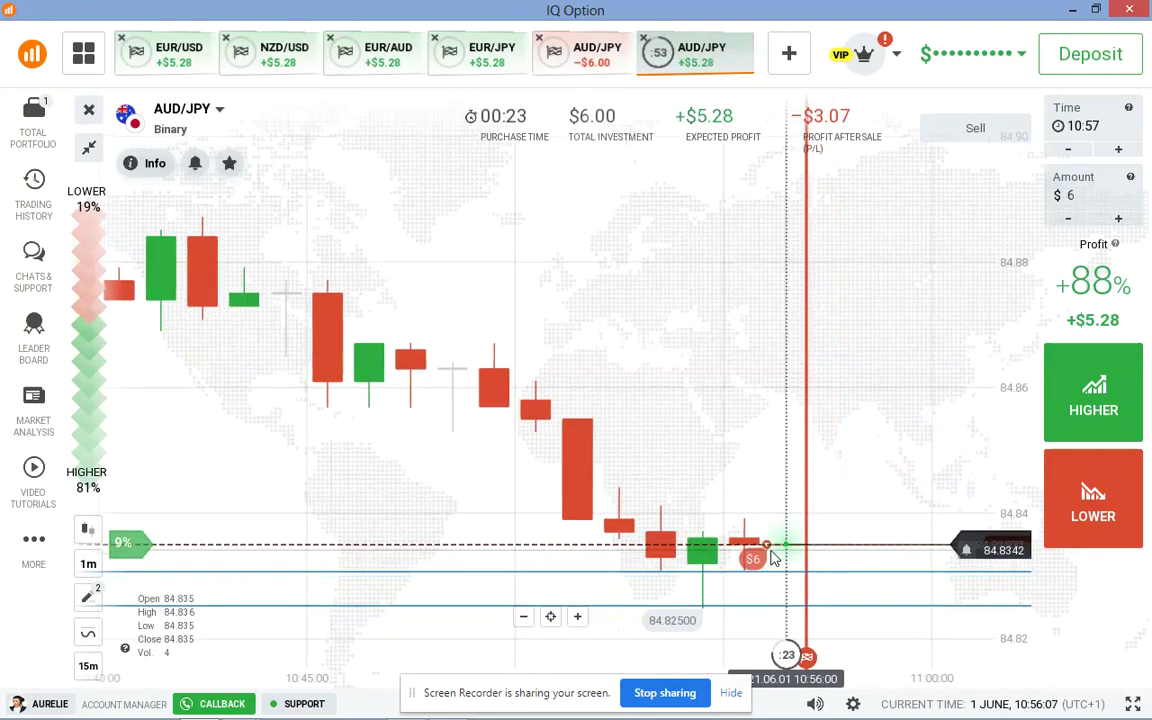
scroll(833, 485, "up", 3)
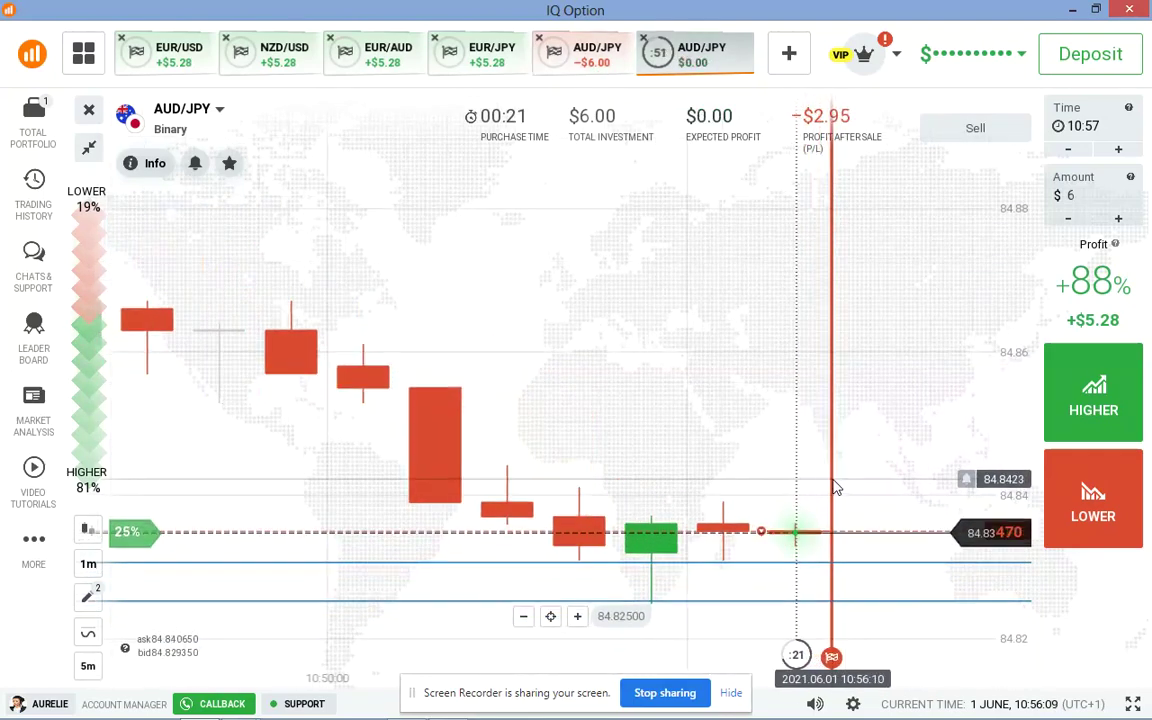
scroll(833, 490, "down", 3)
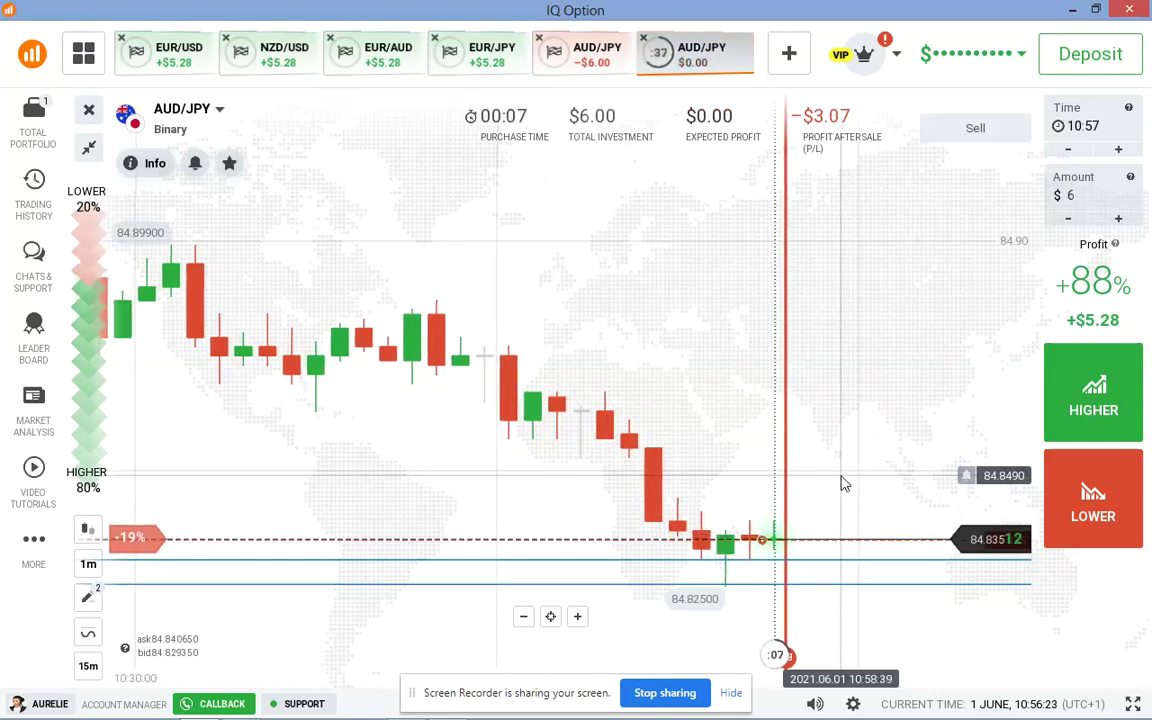
scroll(841, 484, "up", 3)
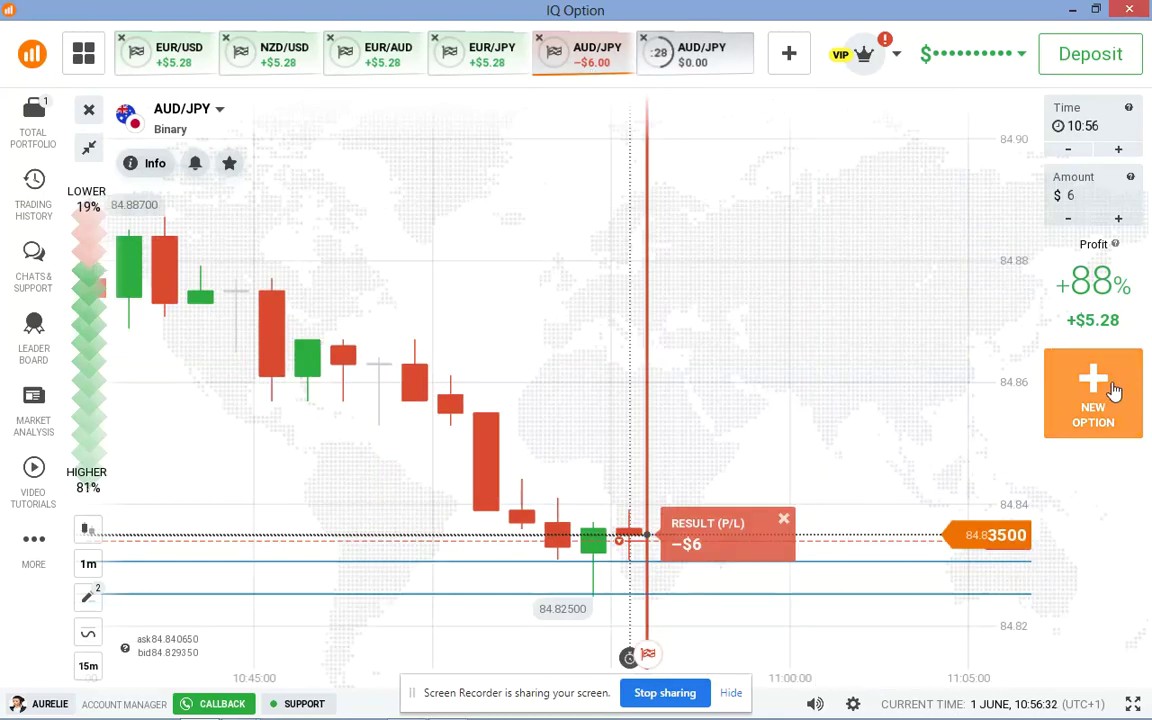
left_click(680, 60)
scroll(876, 397, "up", 2)
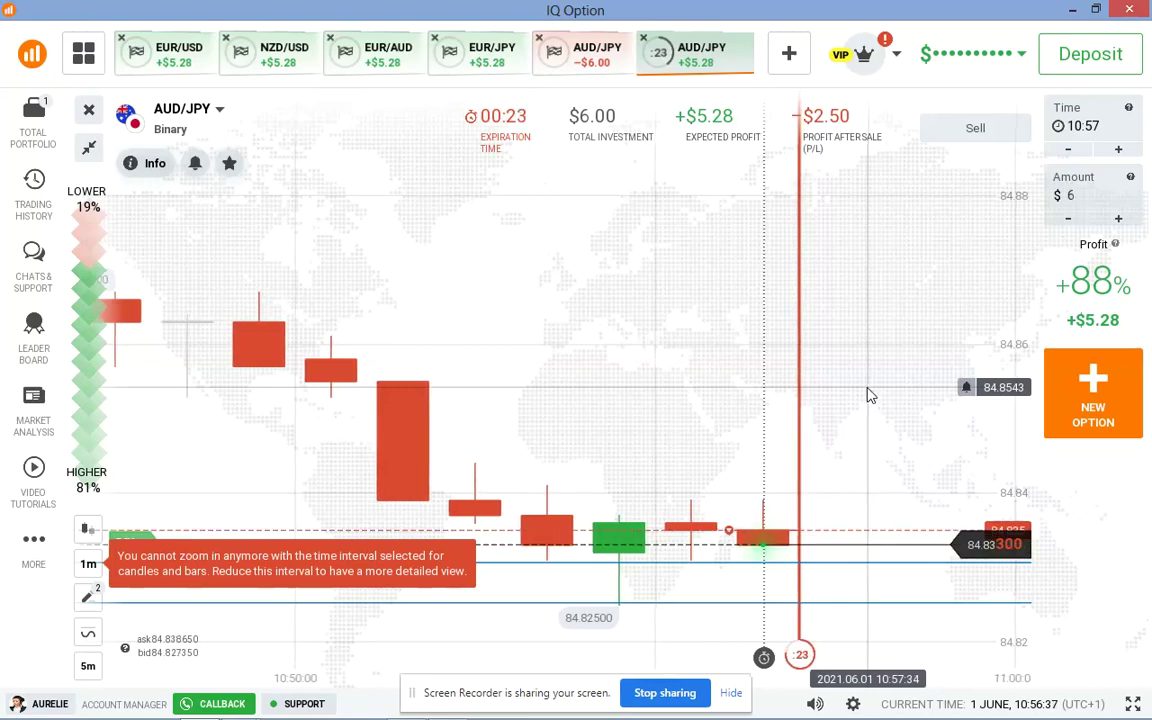
scroll(870, 395, "down", 2)
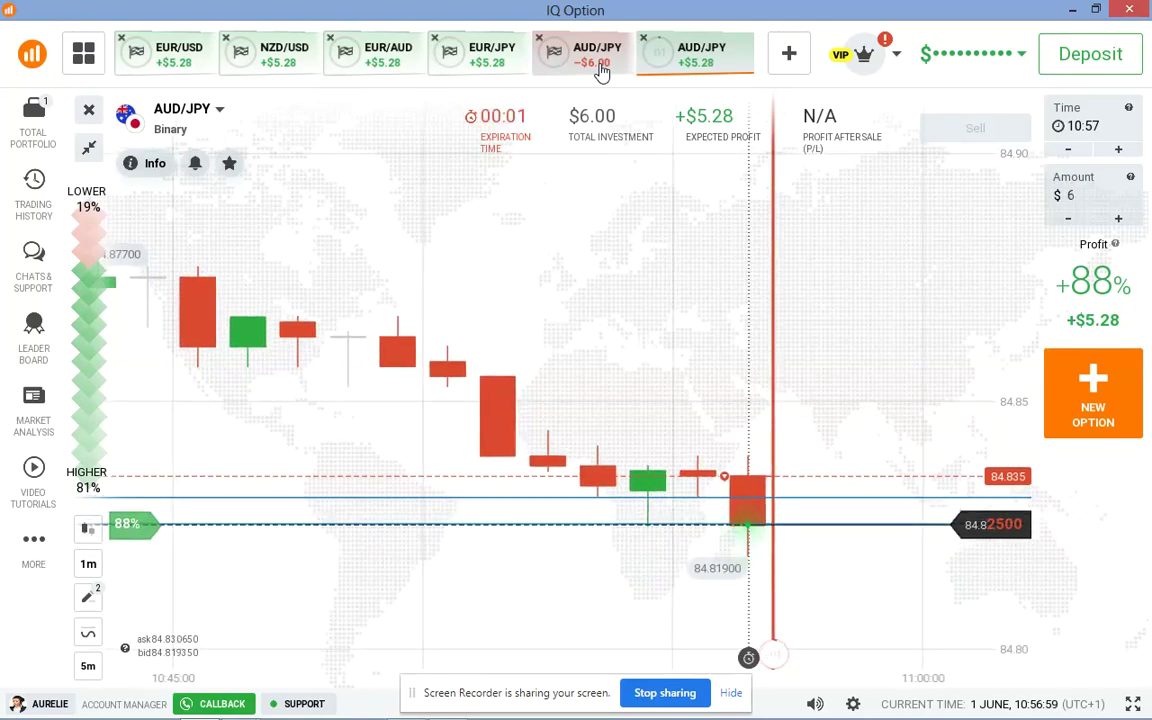
Dismiss the 10:56 AUD/JPY trade result and adjust the lower support line at the earlier candle lows.
left_click(601, 72)
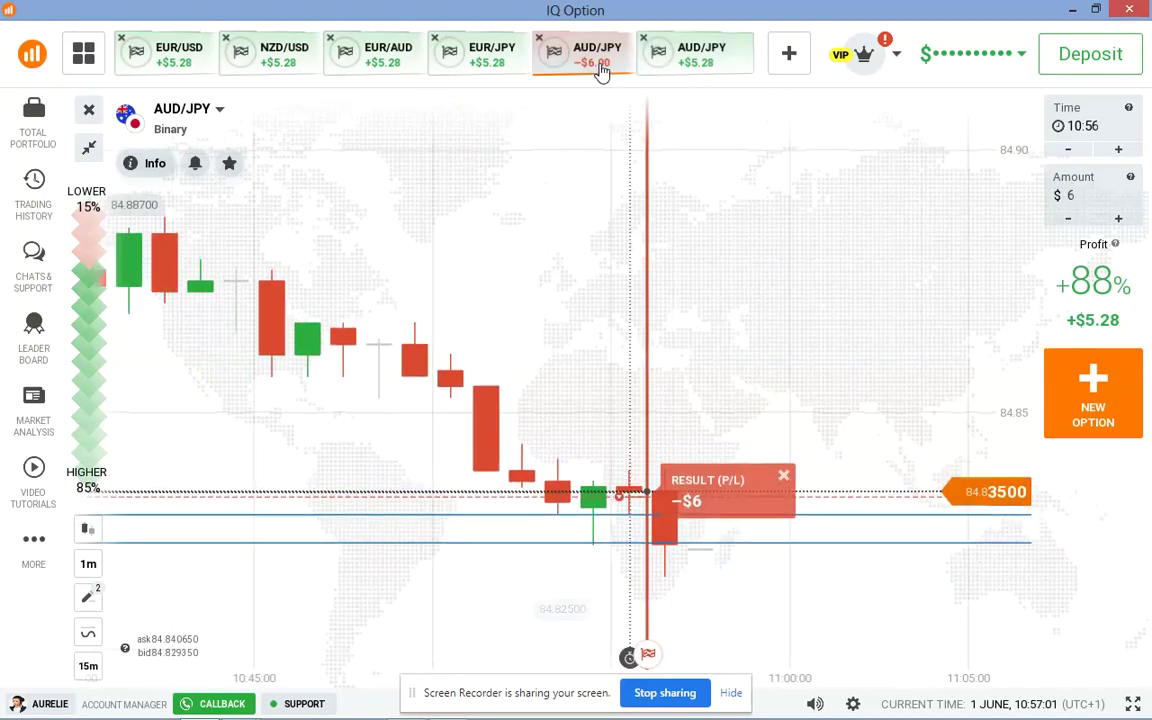
left_click(782, 468)
scroll(780, 276, "down", 5)
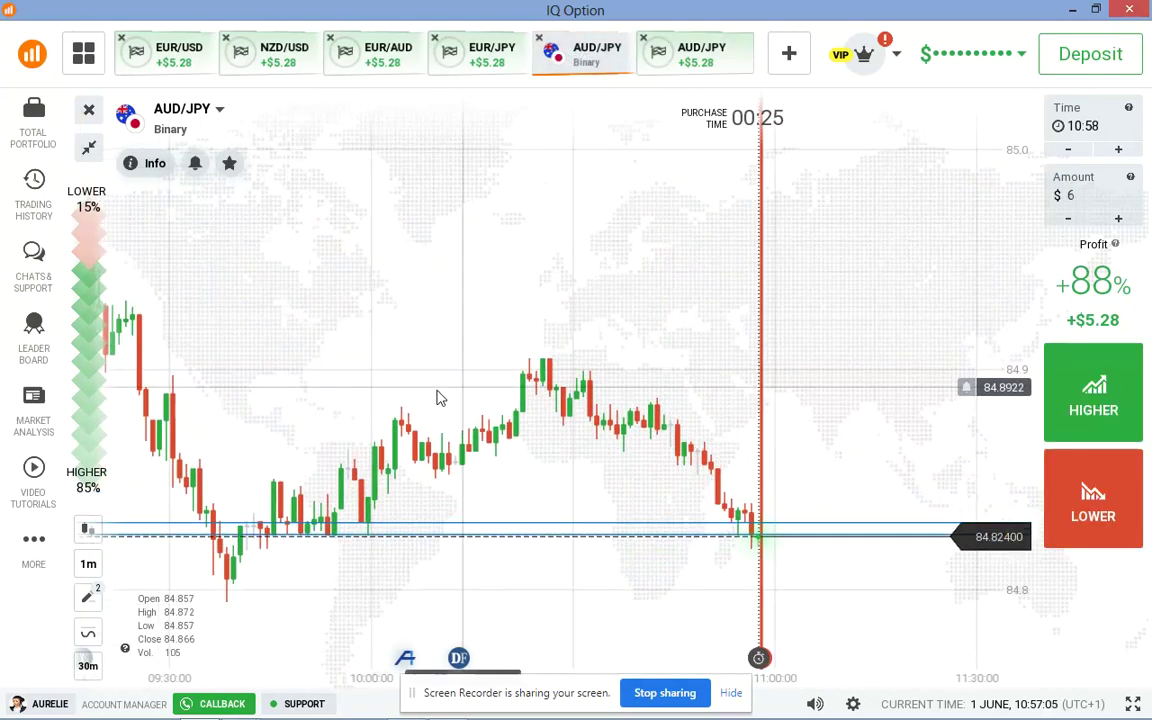
scroll(311, 391, "up", 8)
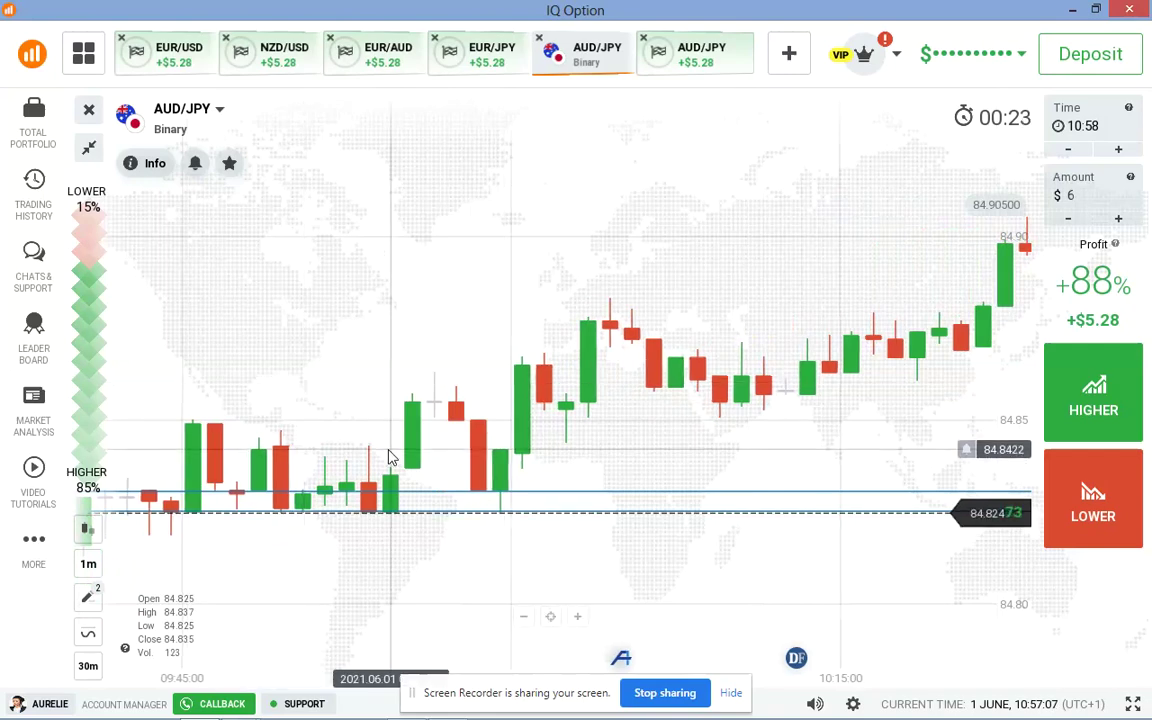
scroll(489, 594, "up", 5)
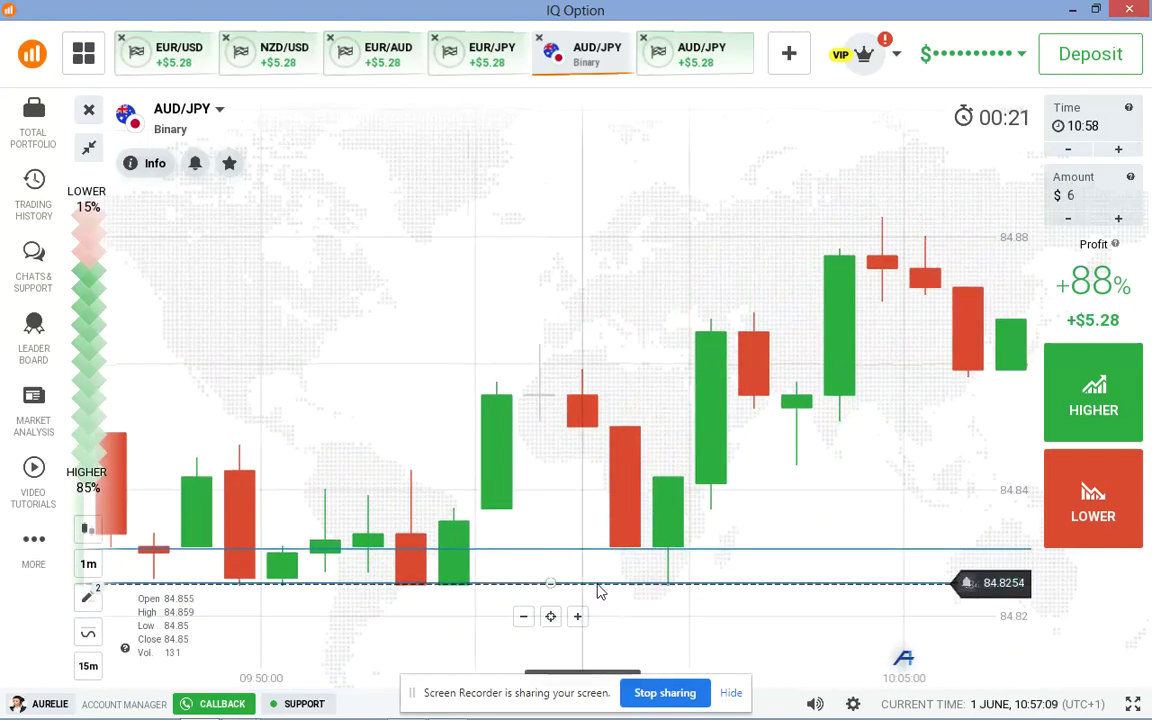
left_click_drag(563, 585, 540, 586)
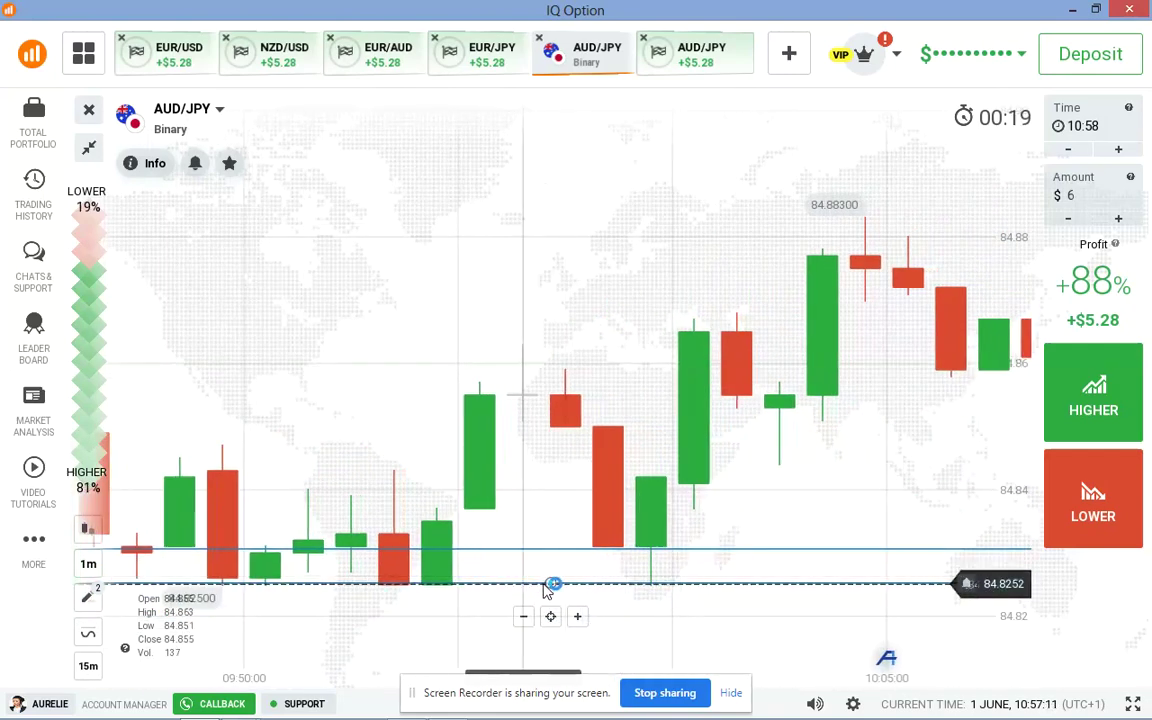
Set the lower horizontal line on the AUD/JPY chart at 84.8249, below the other support line.
left_click(551, 586)
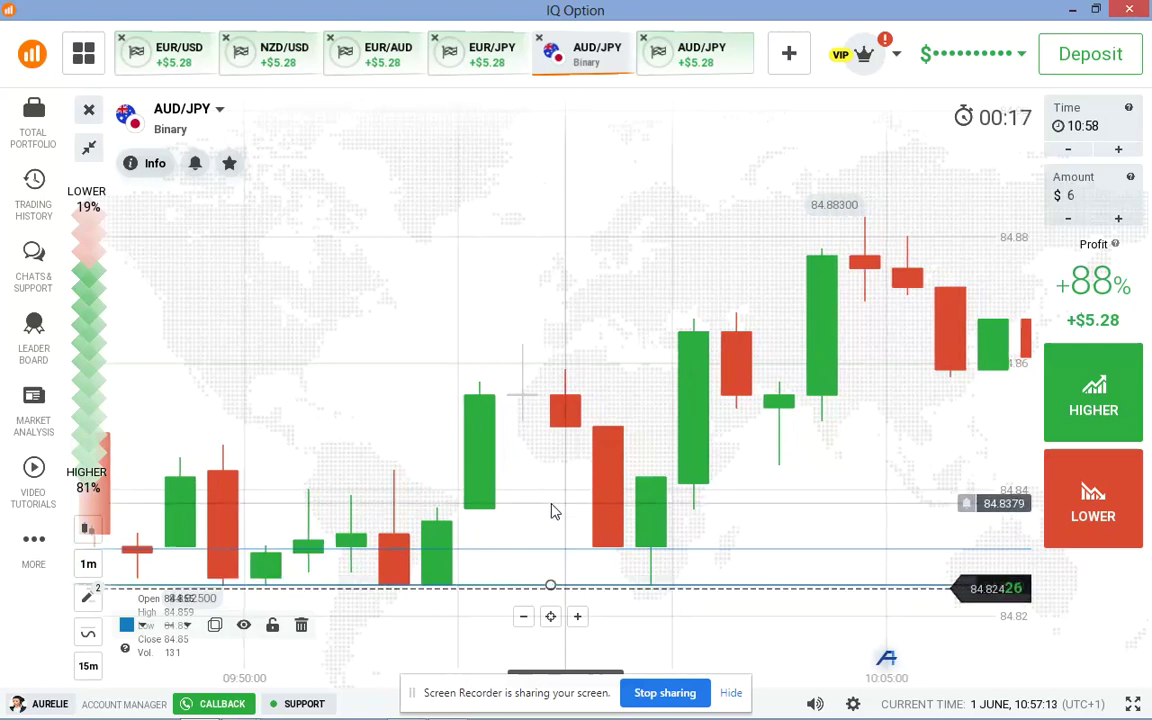
scroll(553, 509, "down", 3)
left_click(550, 616)
scroll(655, 410, "up", 5)
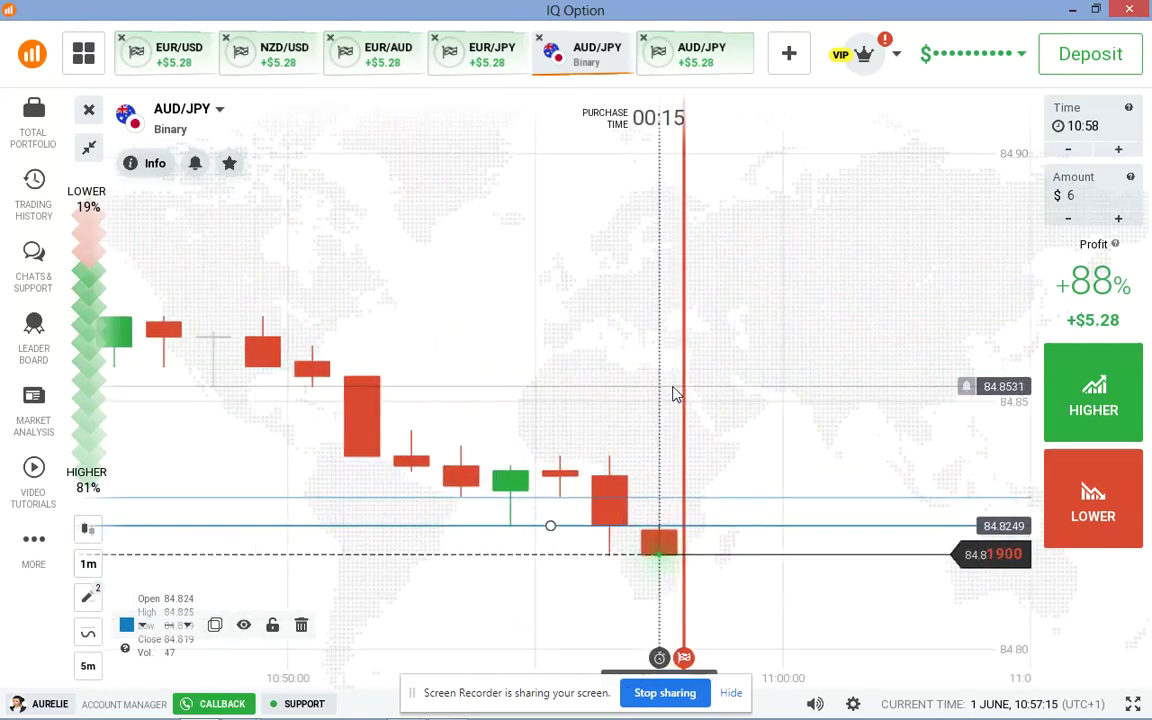
scroll(683, 399, "down", 2)
scroll(683, 399, "down", 5)
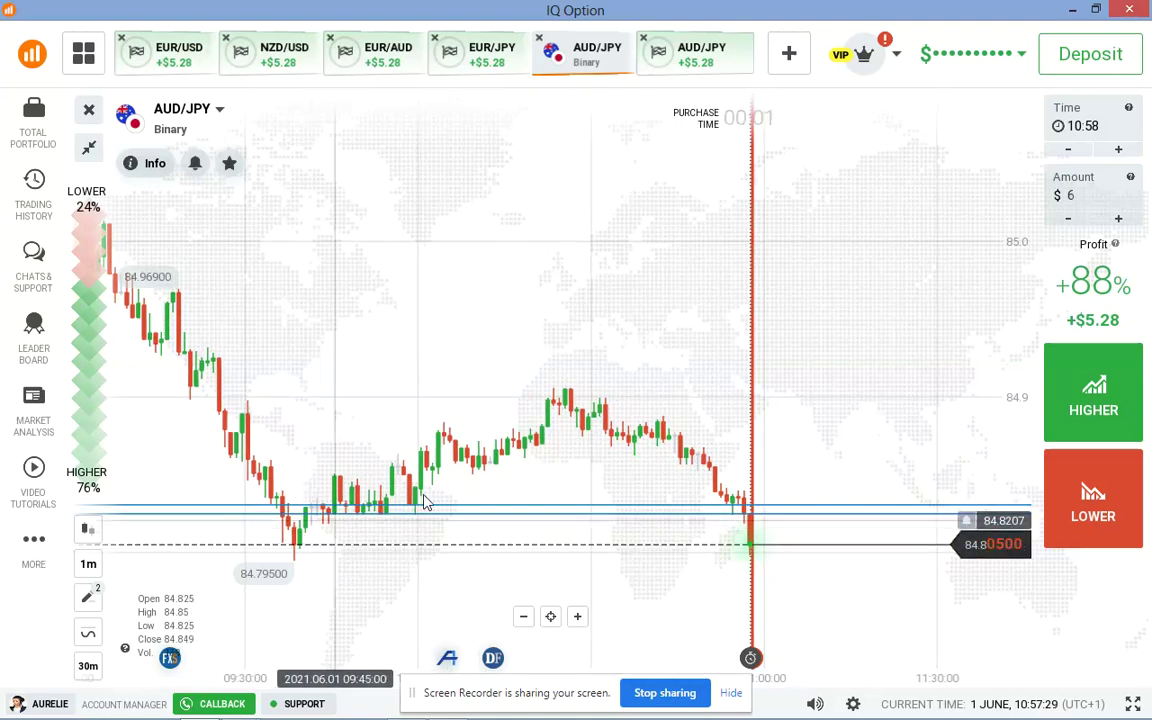
Draw a third horizontal line on the AUD/JPY chart near the 09:40 swing low, at about 84.80.
left_click(88, 597)
left_click(172, 585)
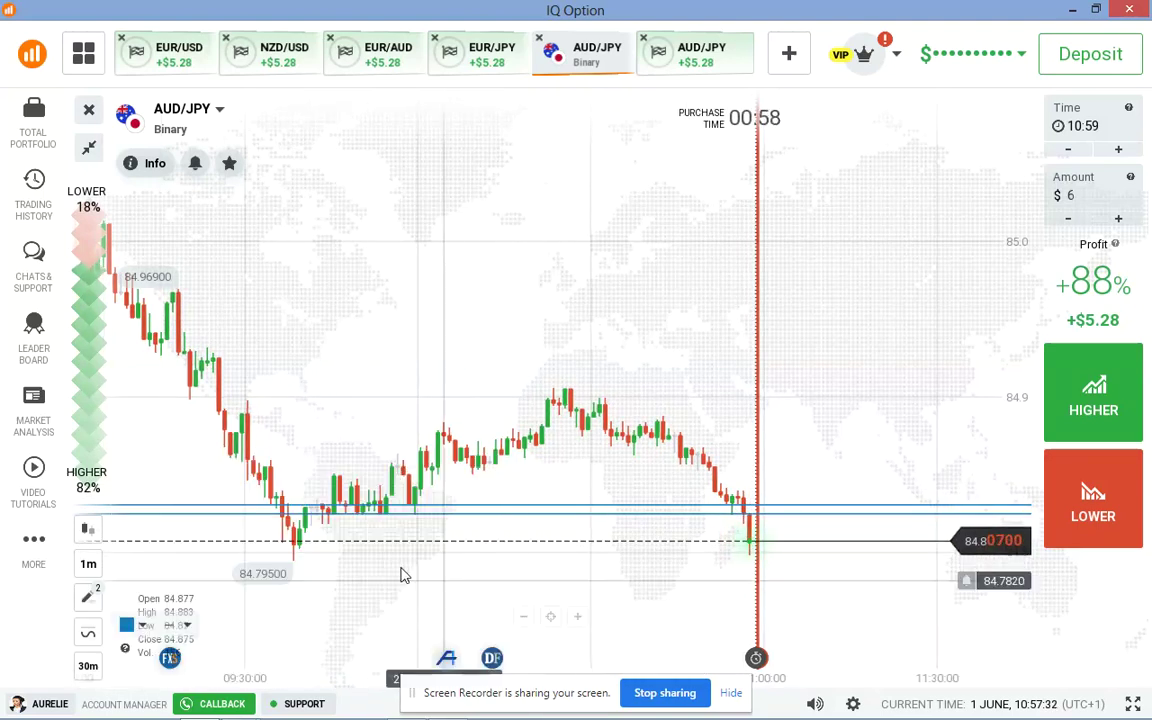
left_click(297, 550)
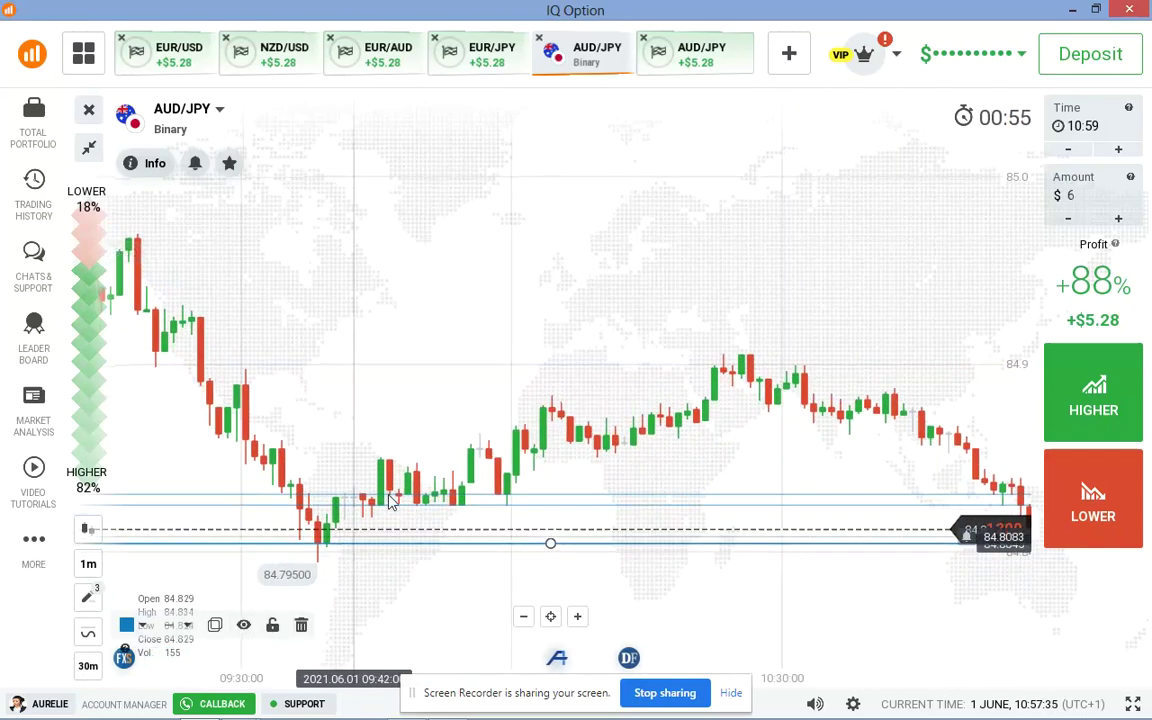
Compare the current candle with the new support line and place a $6 Higher trade on AUD/JPY for the 10:59 expiration.
scroll(400, 460, "up", 3)
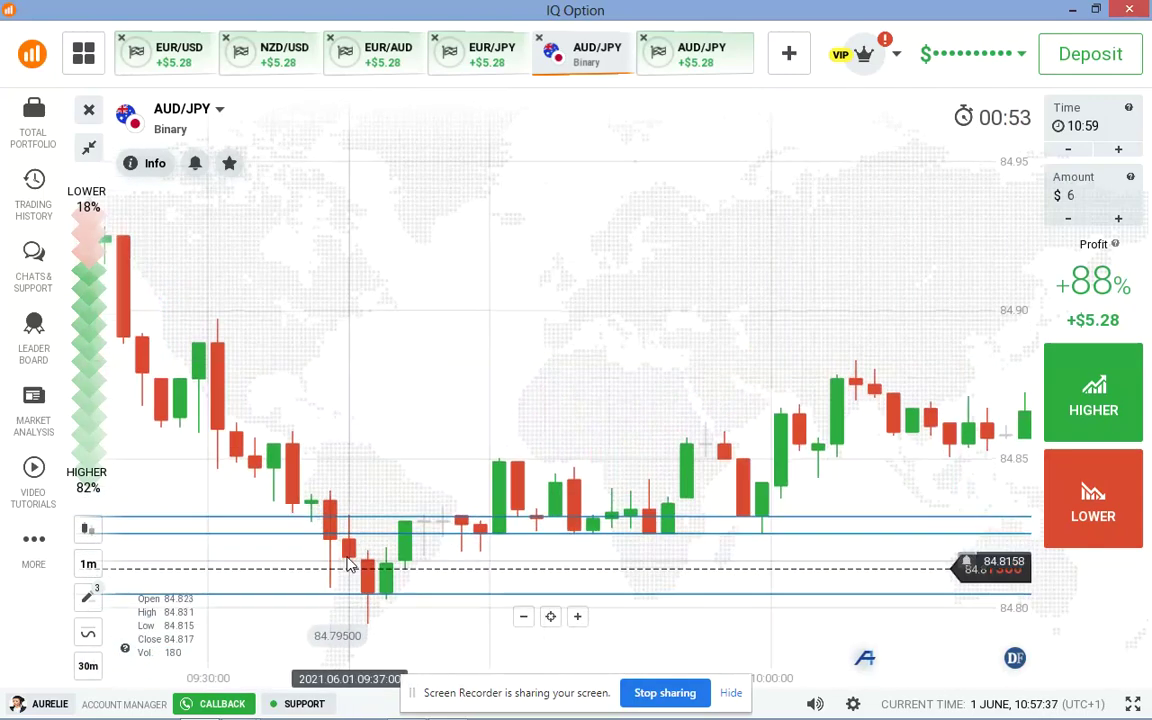
scroll(476, 483, "down", 5)
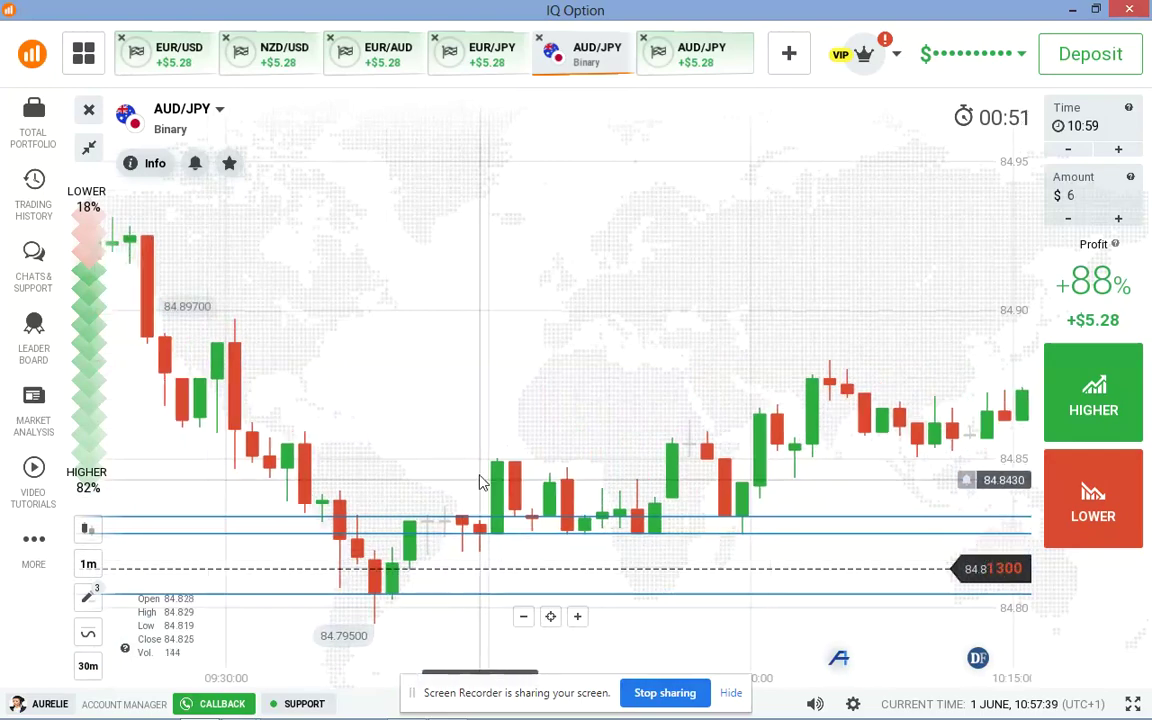
scroll(670, 450, "up", 4)
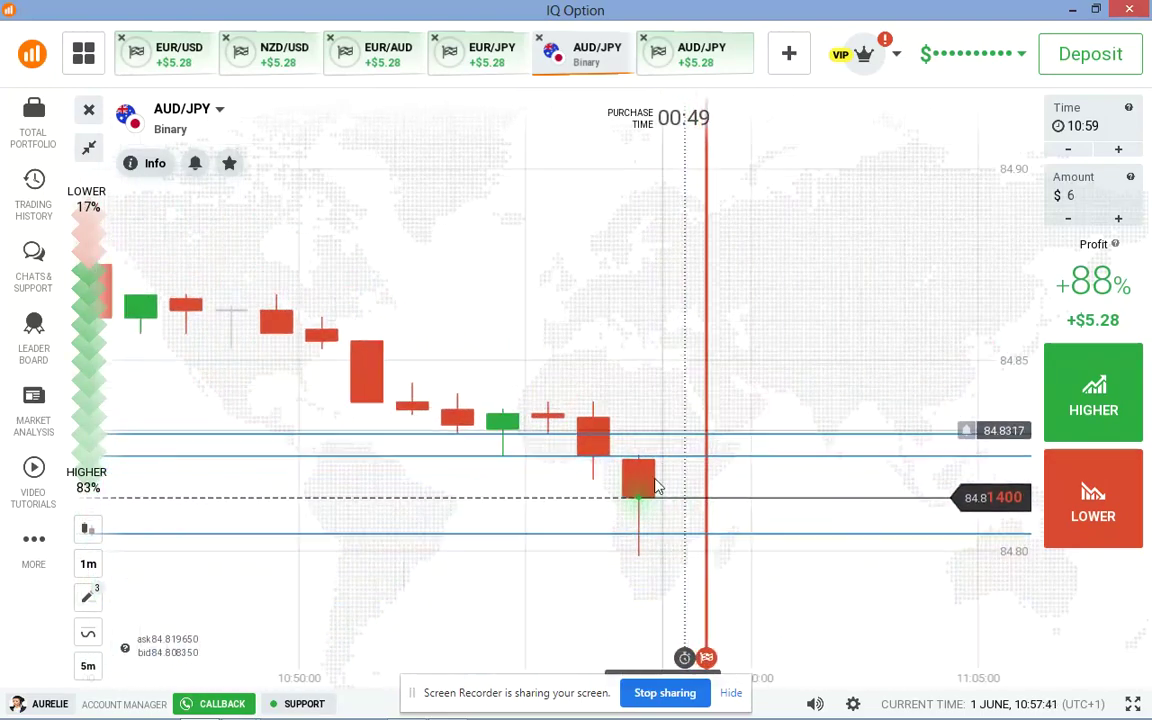
scroll(700, 460, "down", 2)
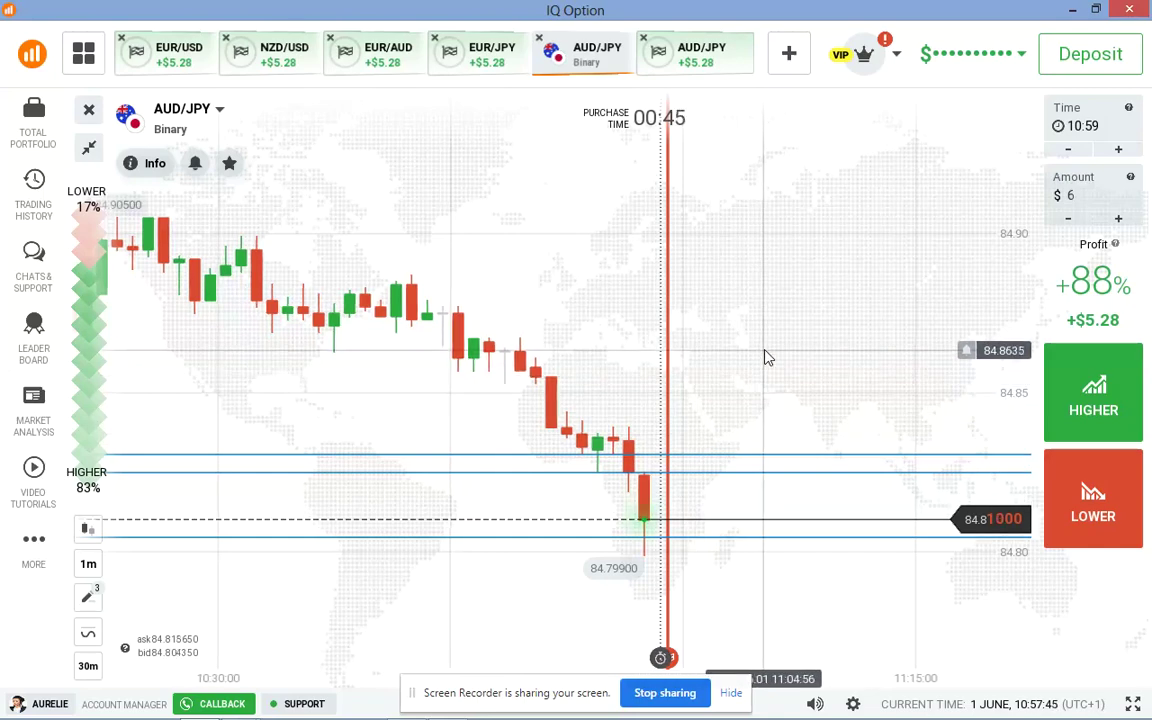
scroll(632, 523, "up", 3)
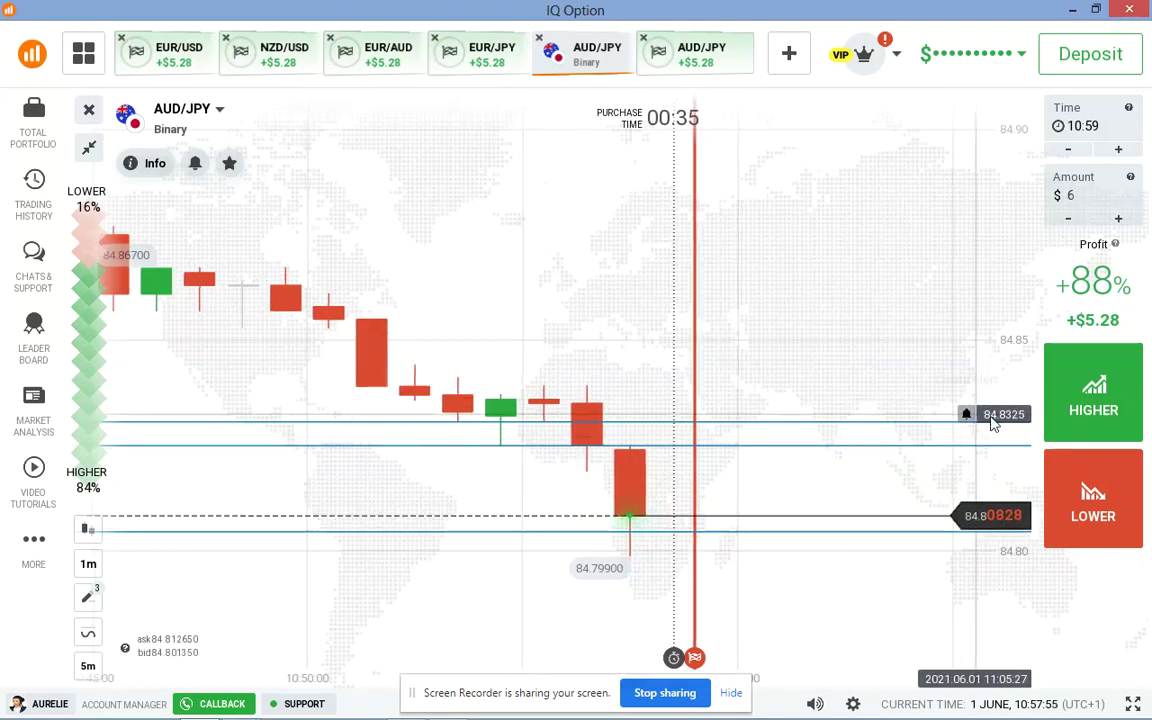
left_click(1090, 427)
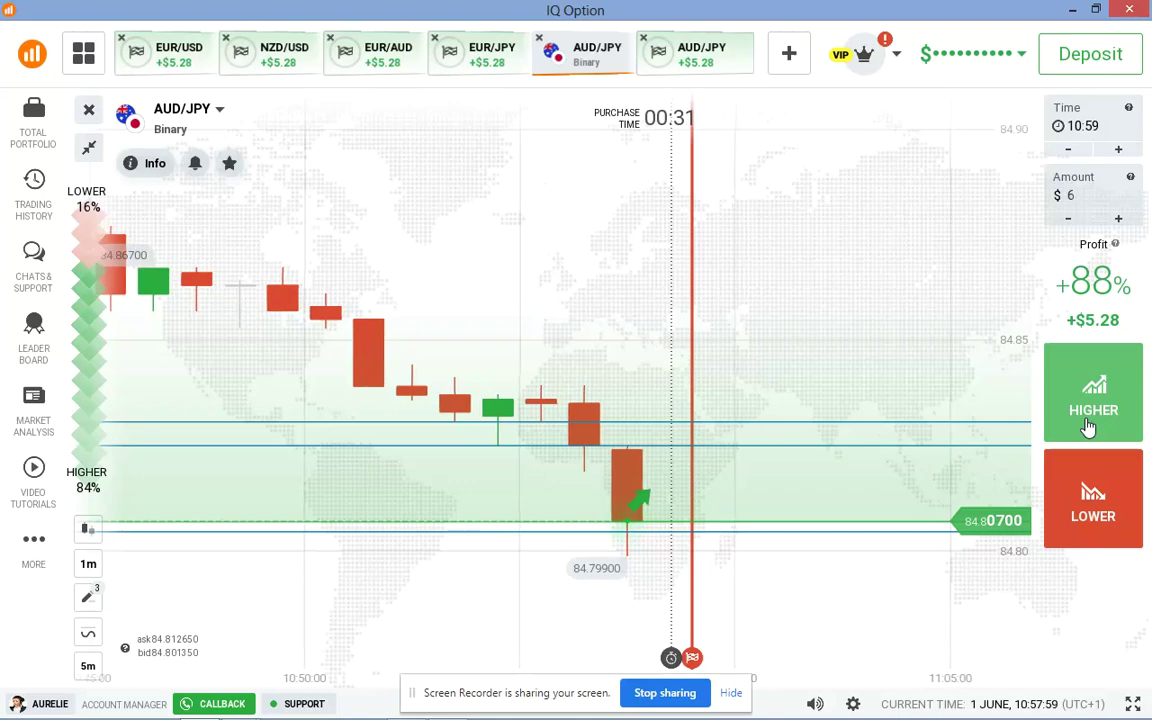
left_click(1090, 427)
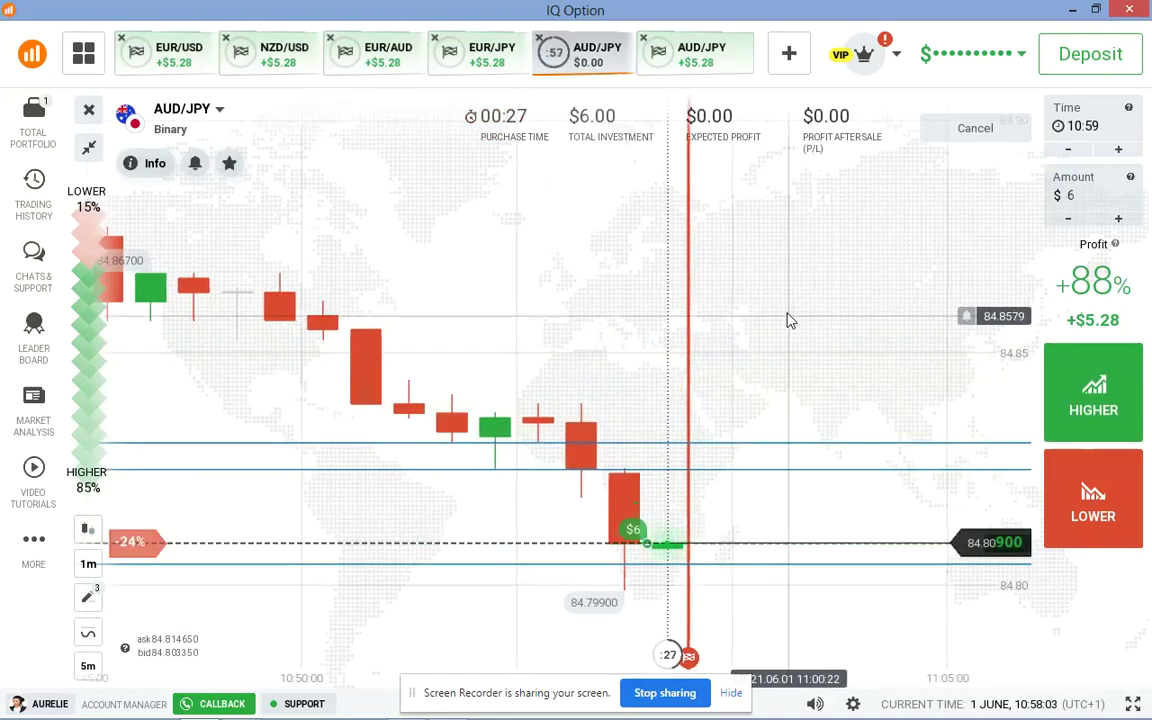
Examine the AUD/JPY price history around the support lines and the entry point of the open Higher trade.
scroll(748, 372, "down", 5)
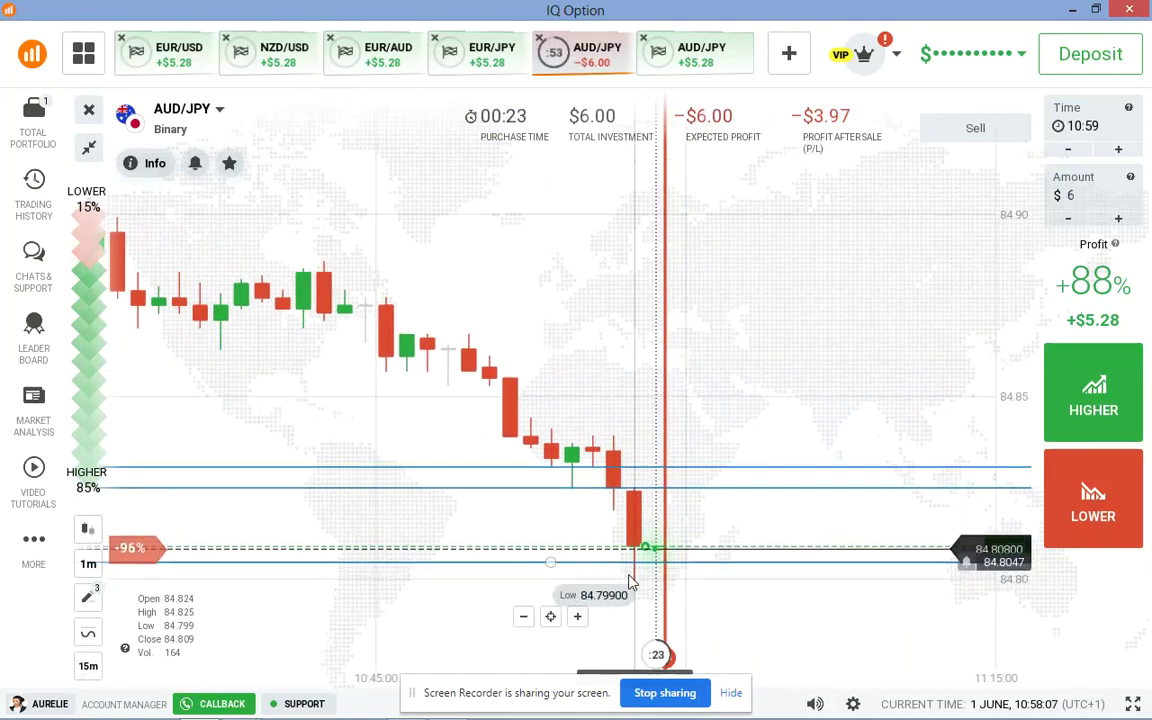
scroll(500, 540, "down", 4)
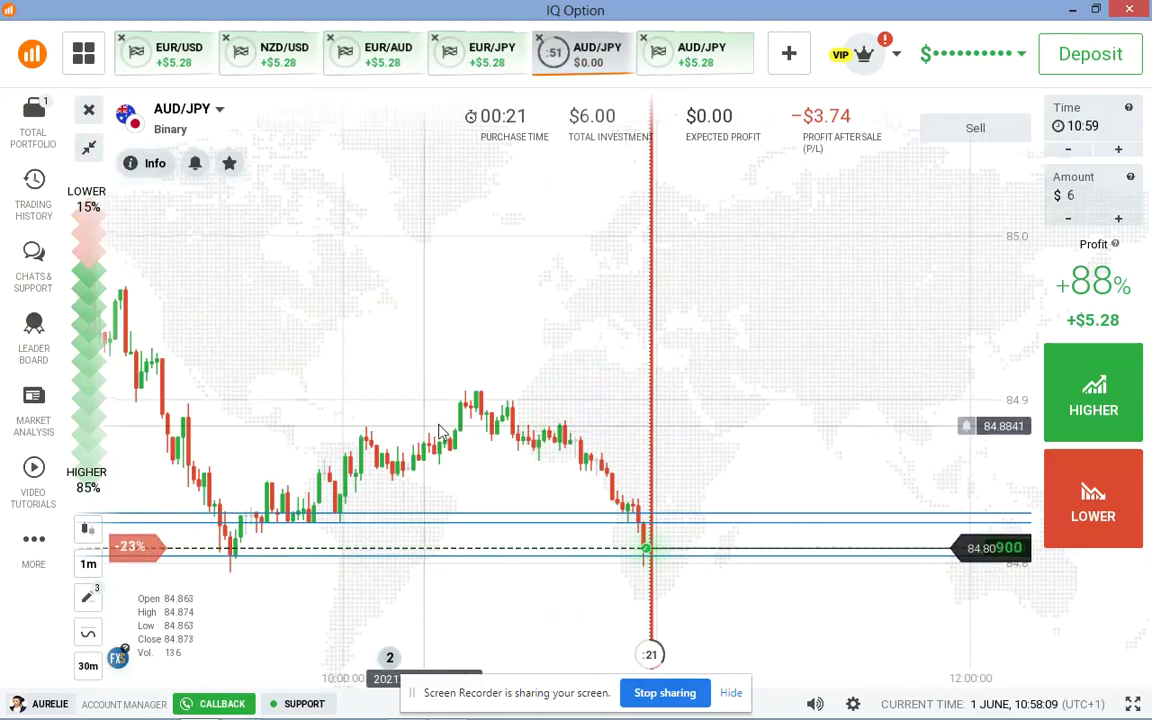
scroll(251, 535, "up", 3)
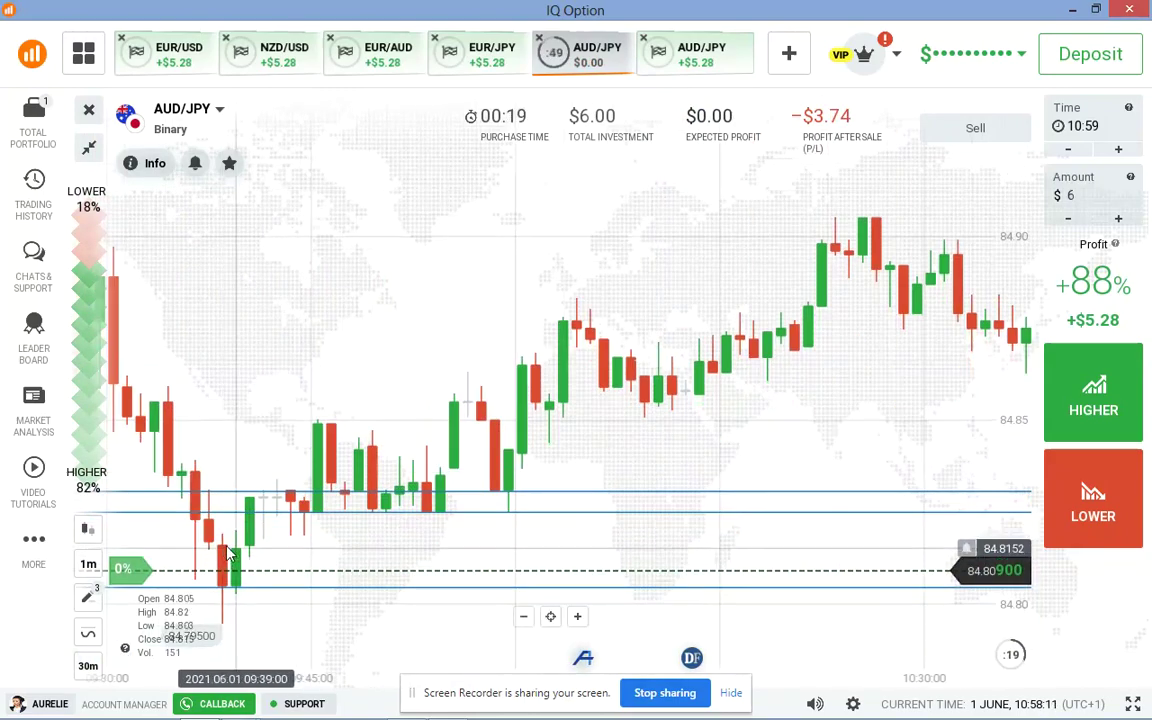
scroll(594, 400, "down", 4)
scroll(597, 390, "up", 3)
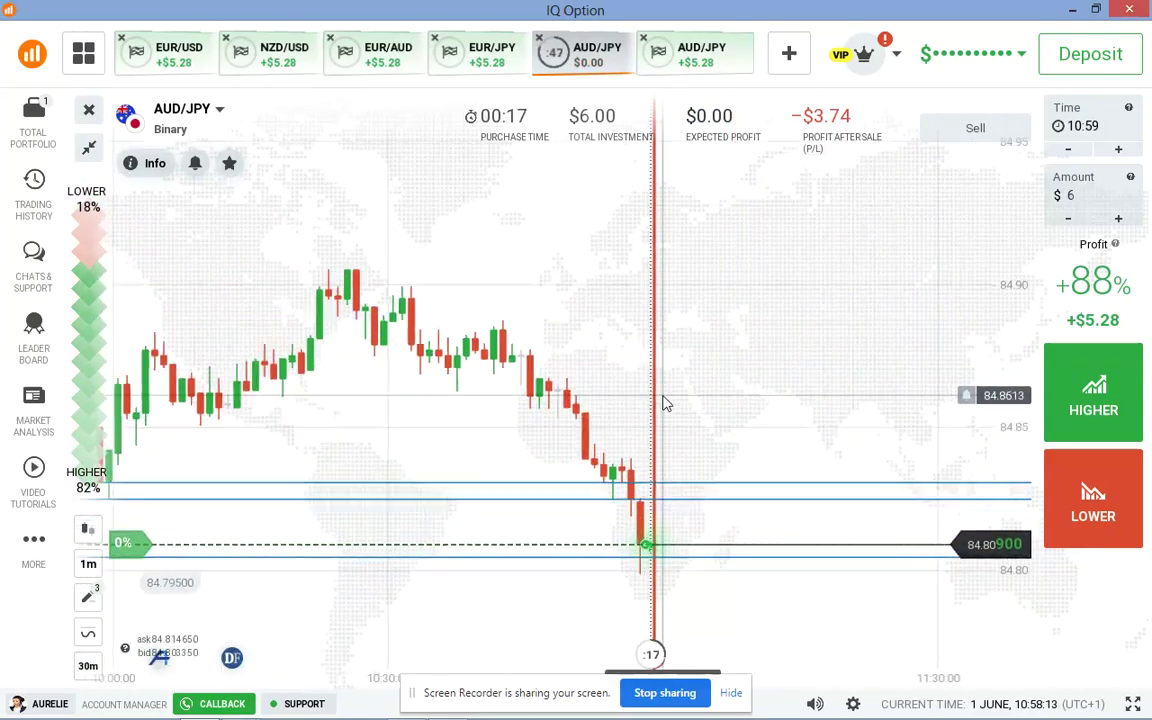
scroll(480, 450, "down", 2)
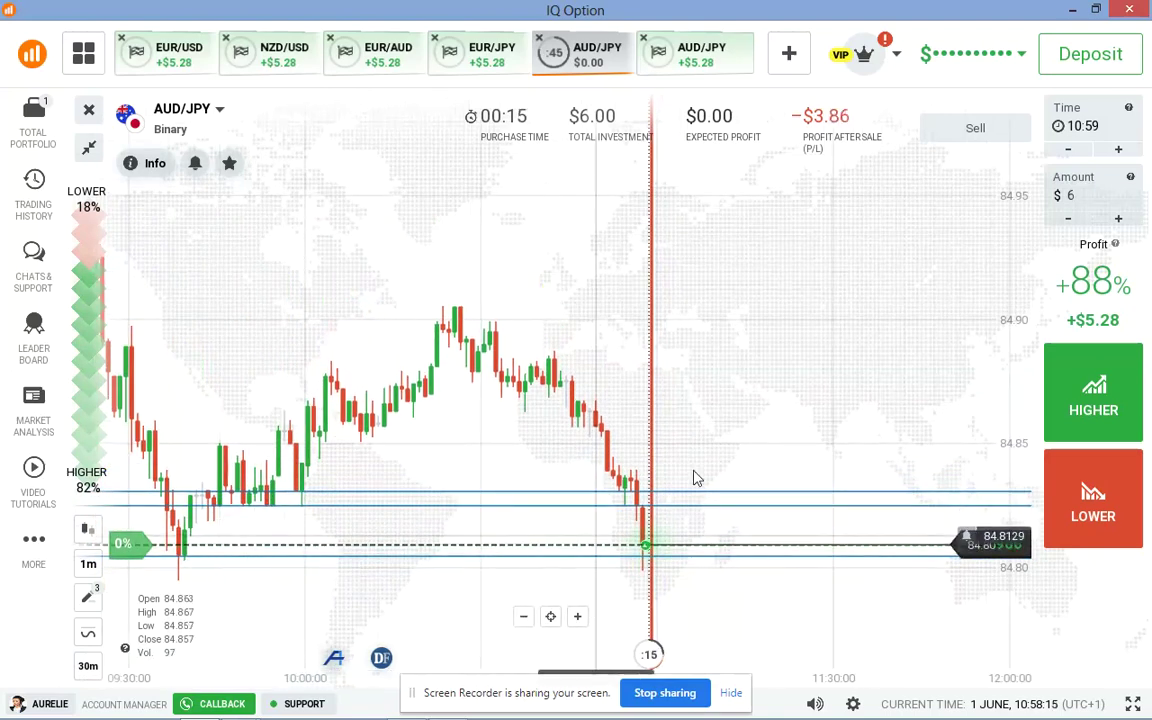
scroll(700, 470, "up", 4)
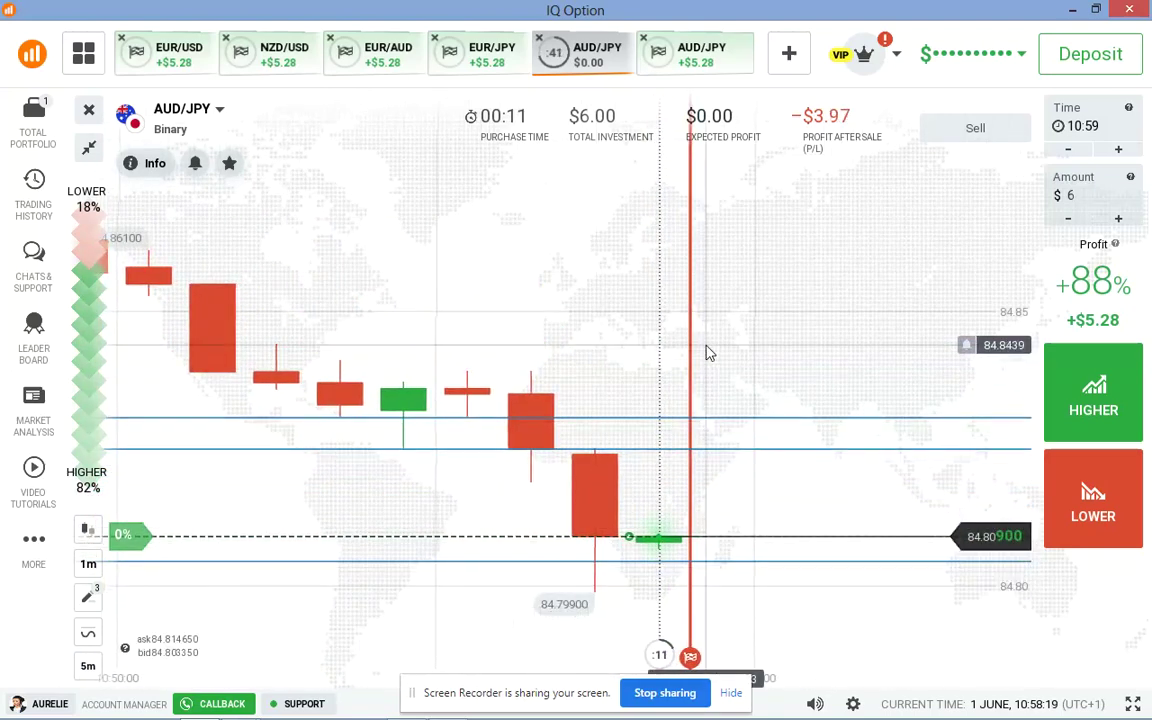
Open the EUR/NZD binary option chart and delete all of its existing graphical drawings.
left_click(786, 57)
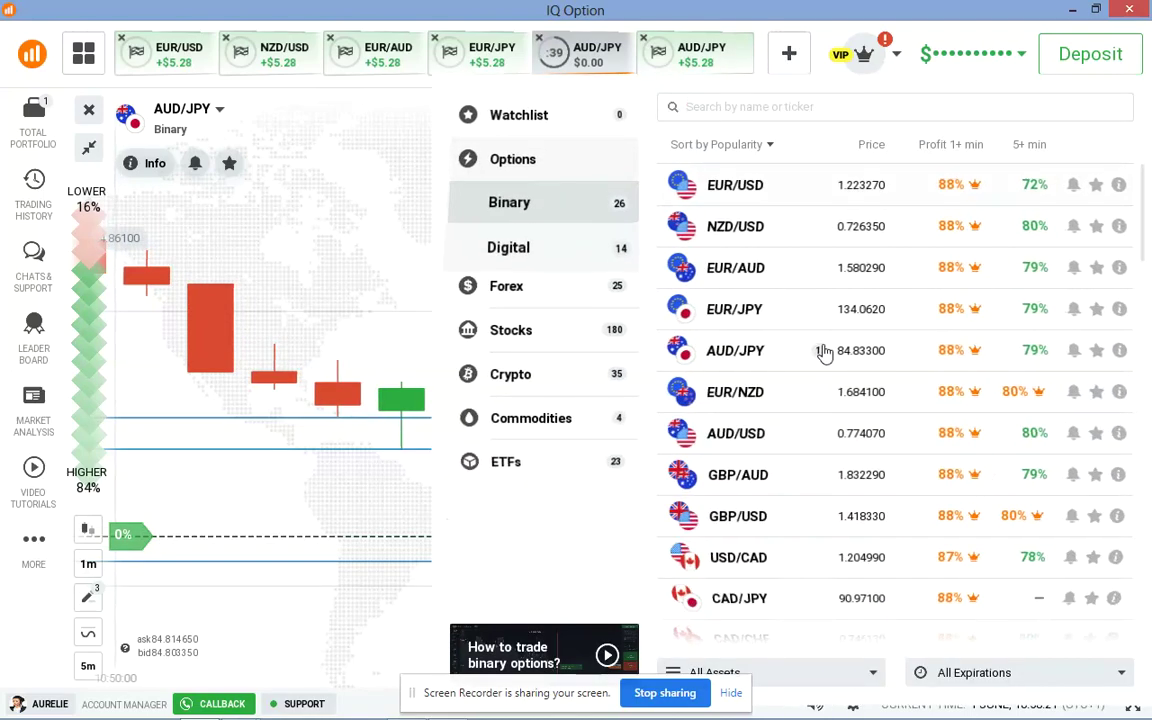
left_click(765, 398)
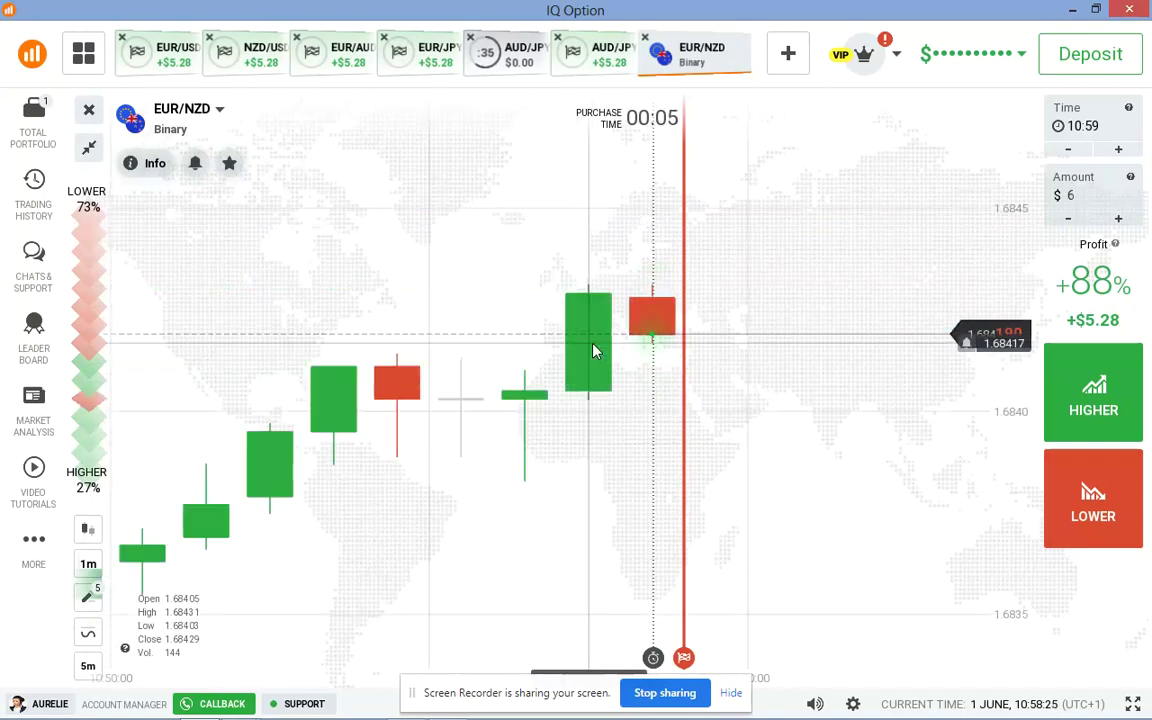
scroll(572, 270, "down", 2)
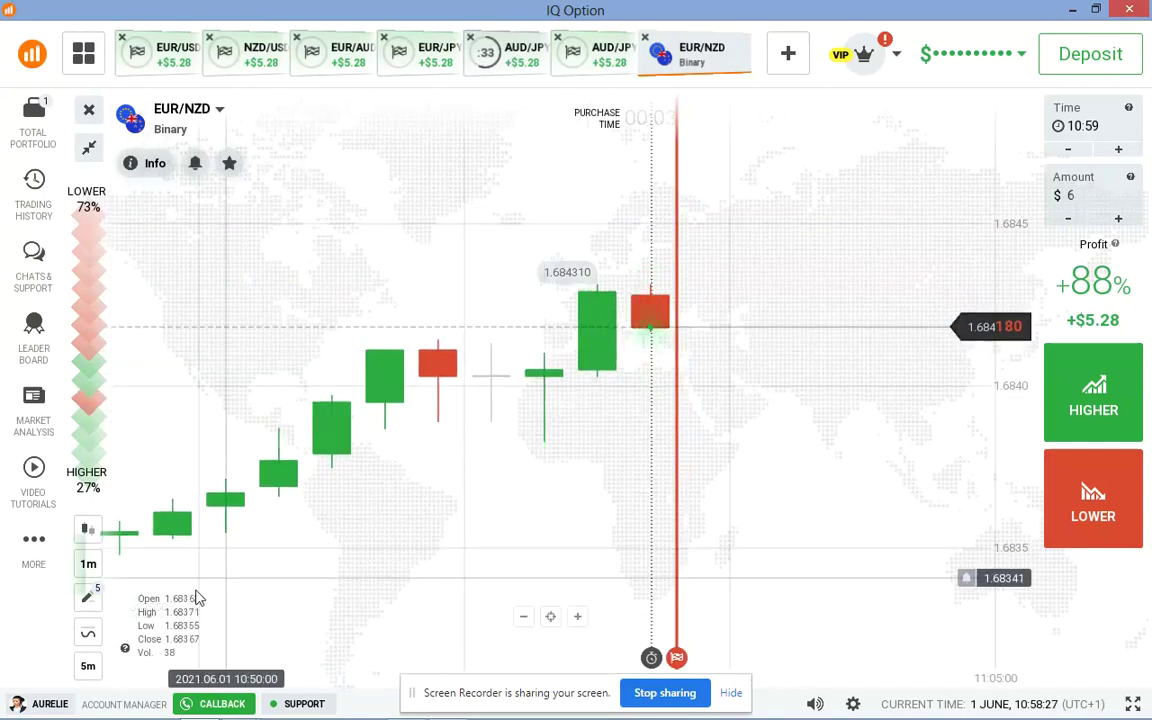
left_click(89, 597)
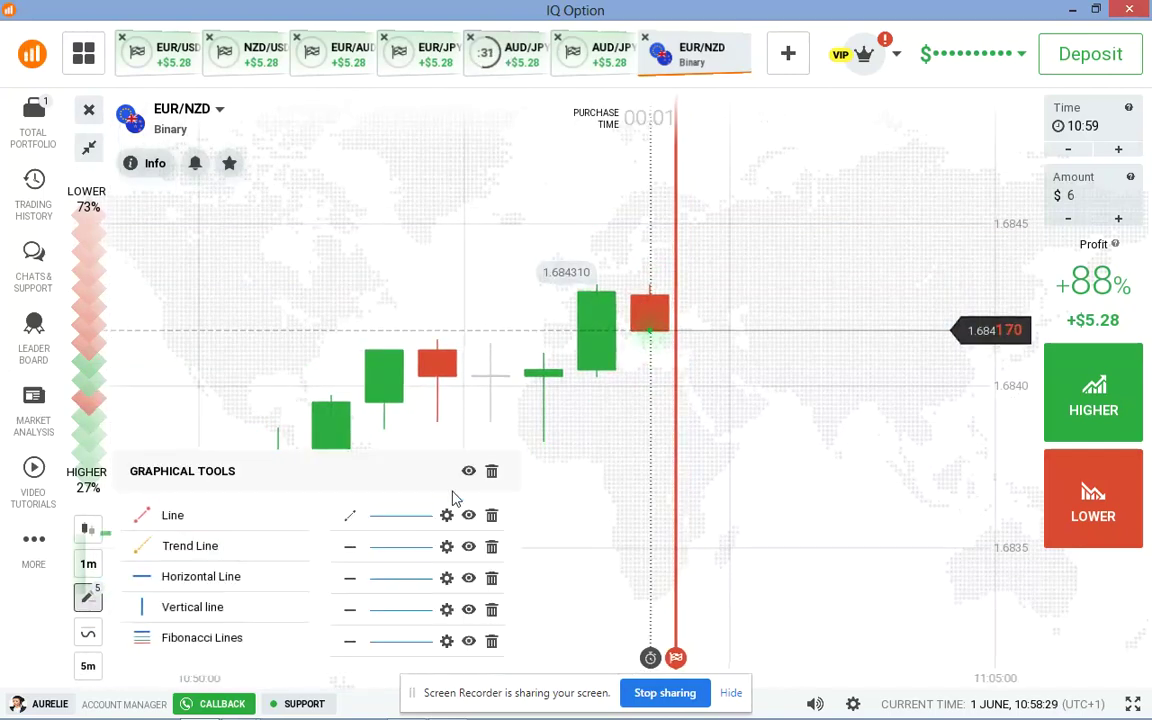
left_click(700, 398)
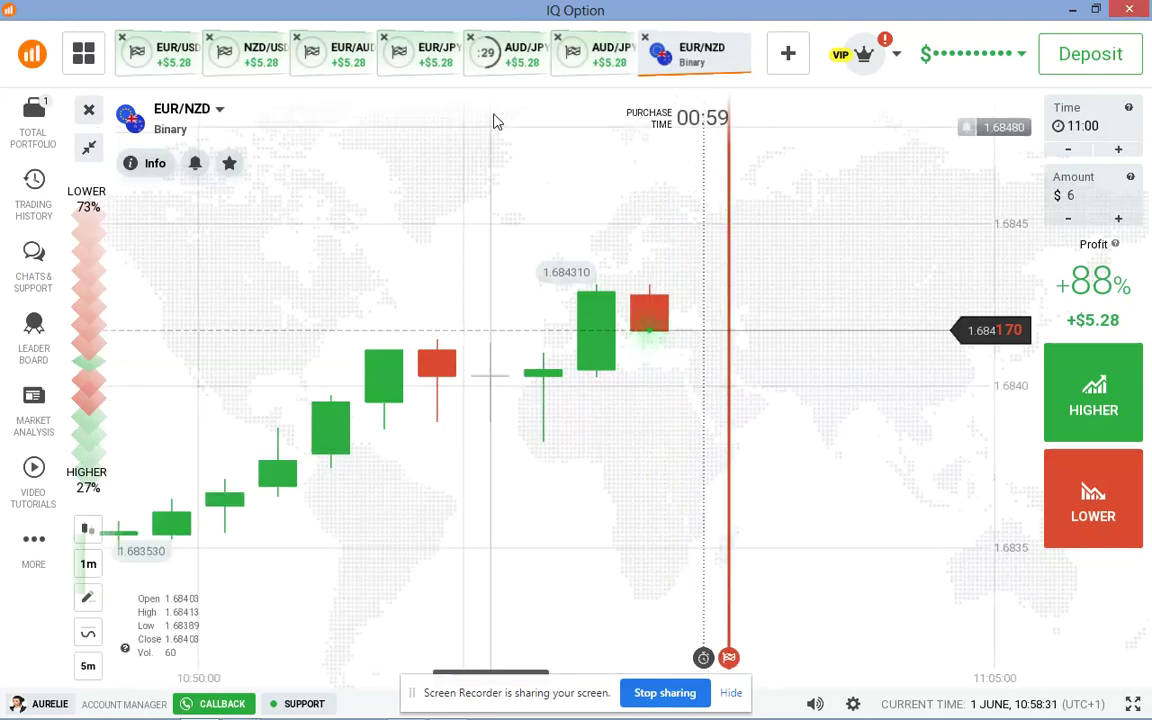
Return to the AUD/JPY chart and monitor the open trade until it expires.
left_click(515, 55)
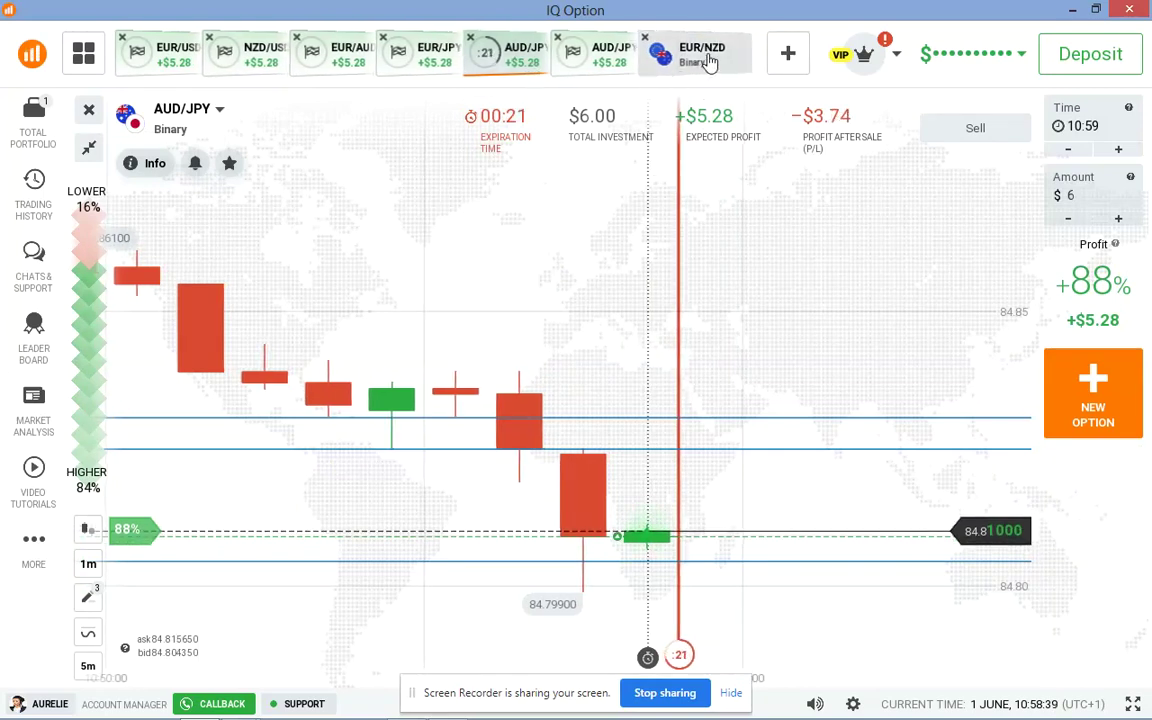
scroll(764, 350, "up", 2)
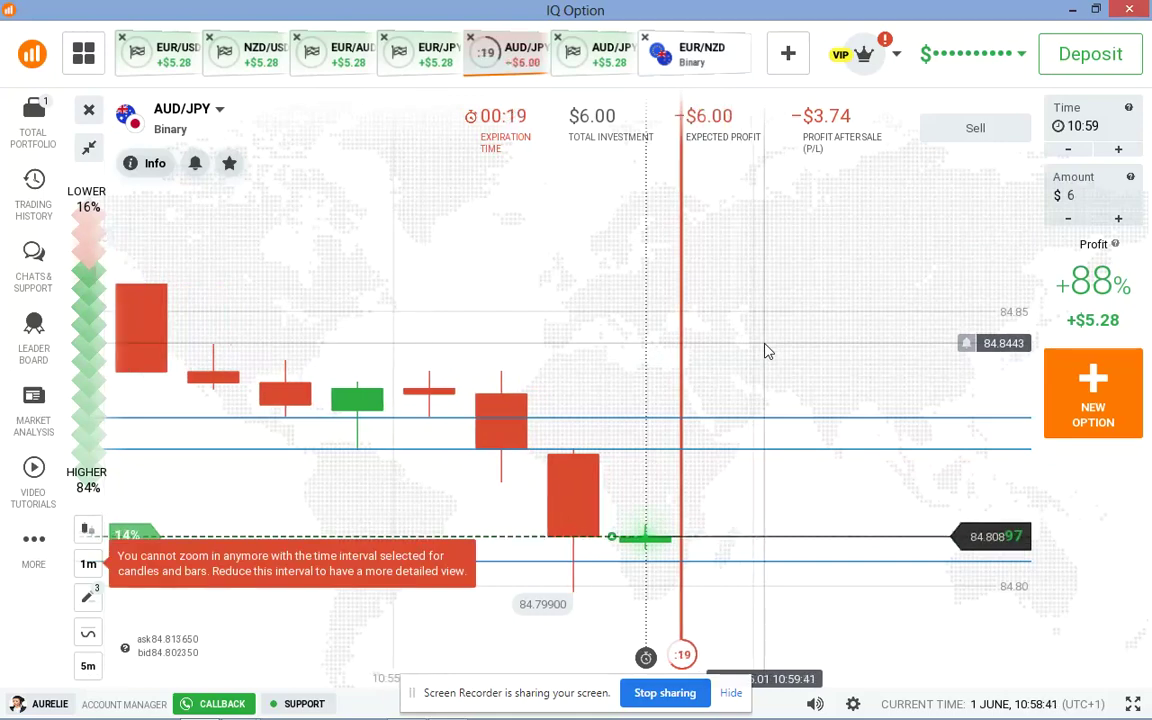
scroll(764, 350, "down", 2)
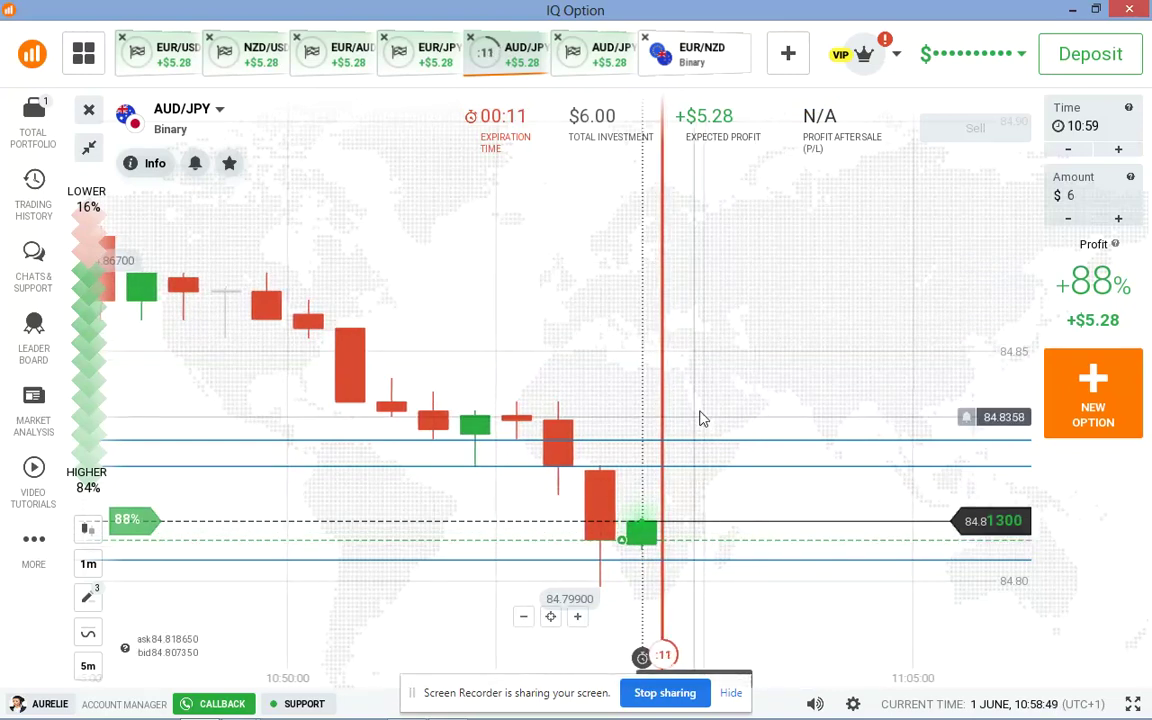
scroll(735, 385, "up", 2)
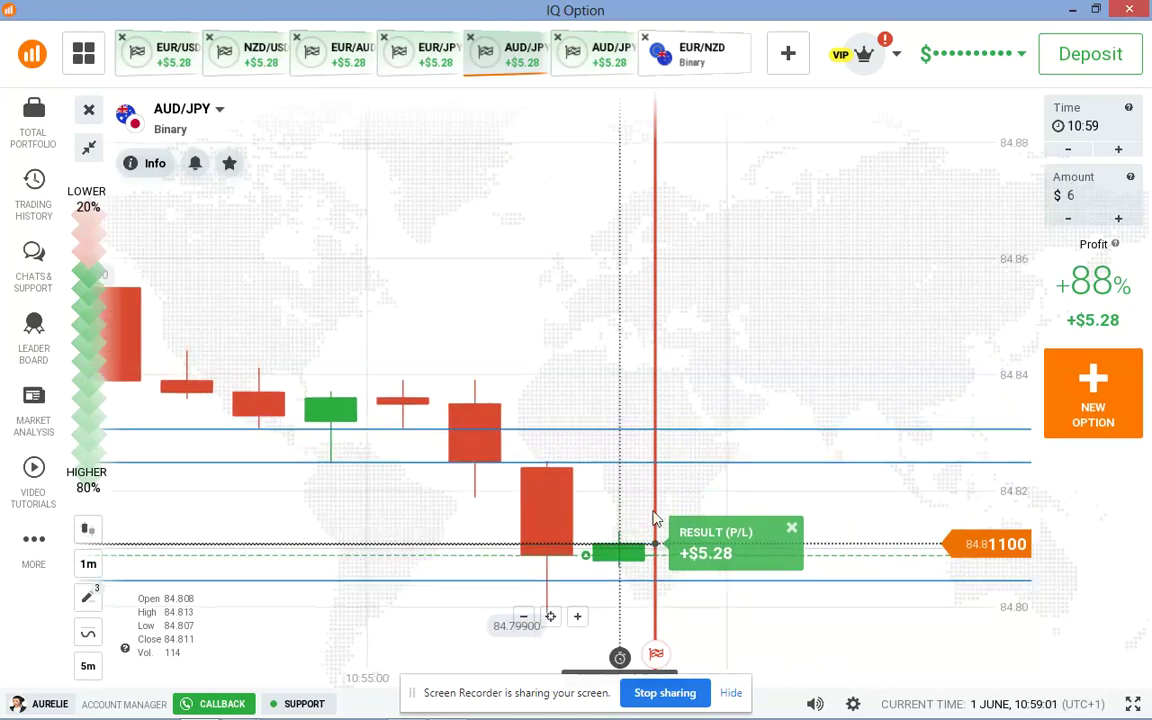
Open the EUR/NZD chart and draw a horizontal line at about 1.68356 along the earlier swing highs.
left_click(681, 69)
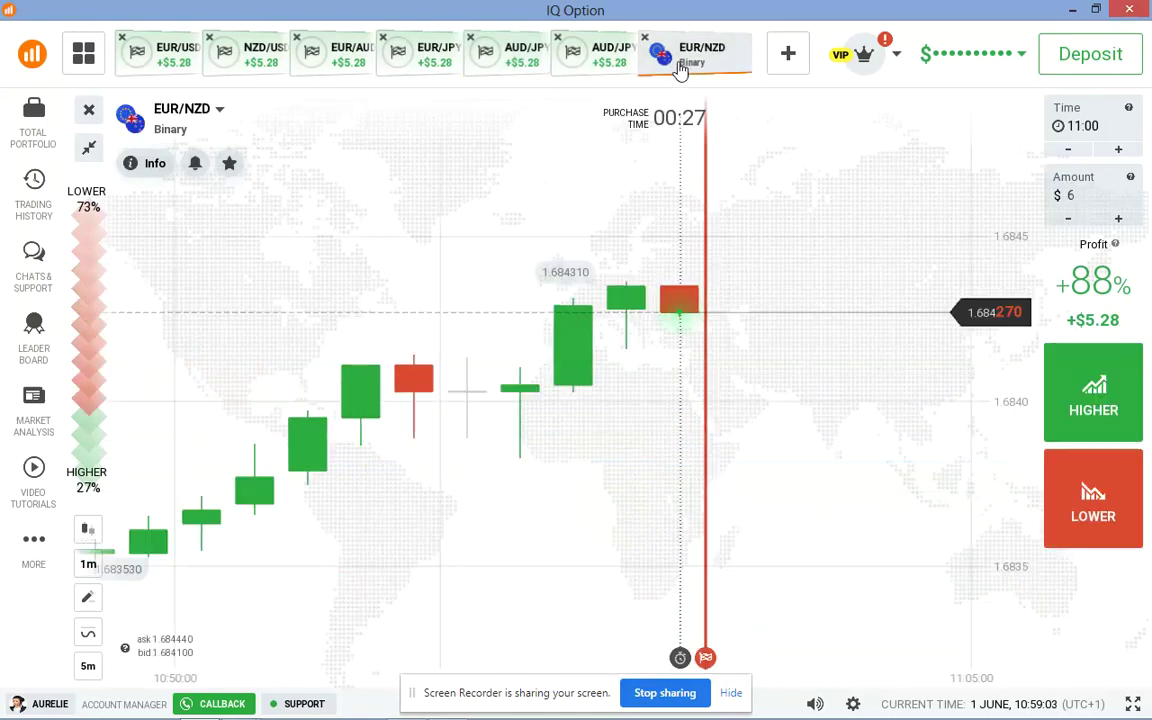
scroll(710, 304, "down", 10)
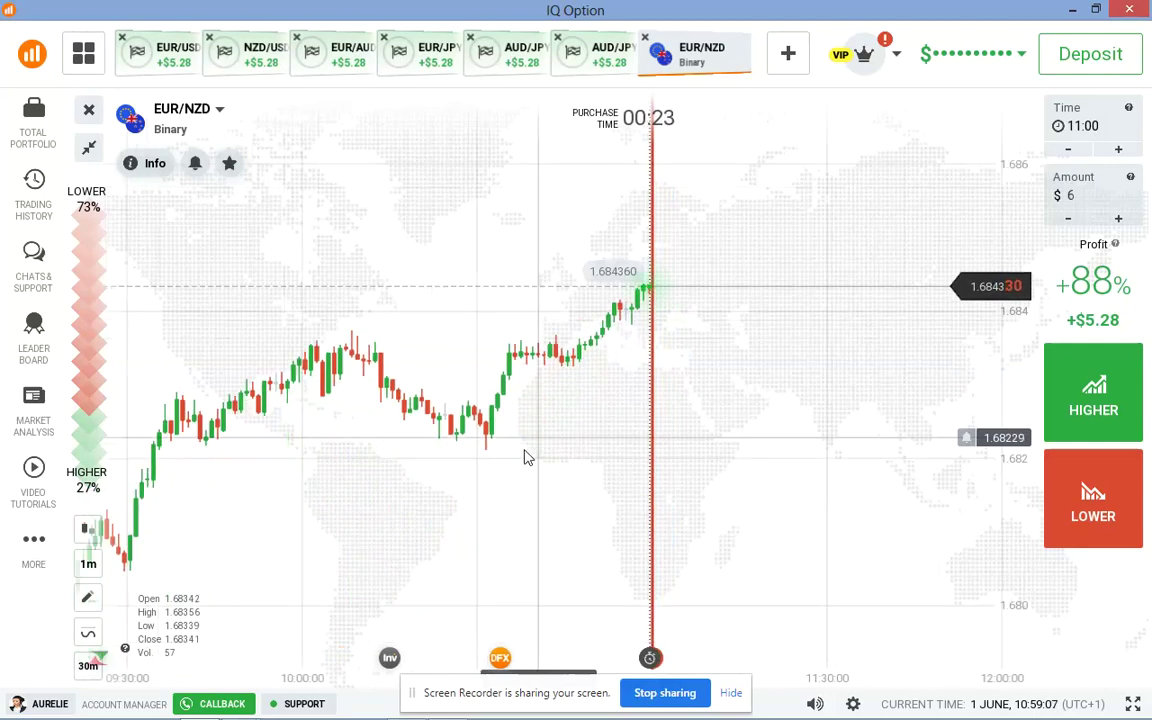
left_click(87, 597)
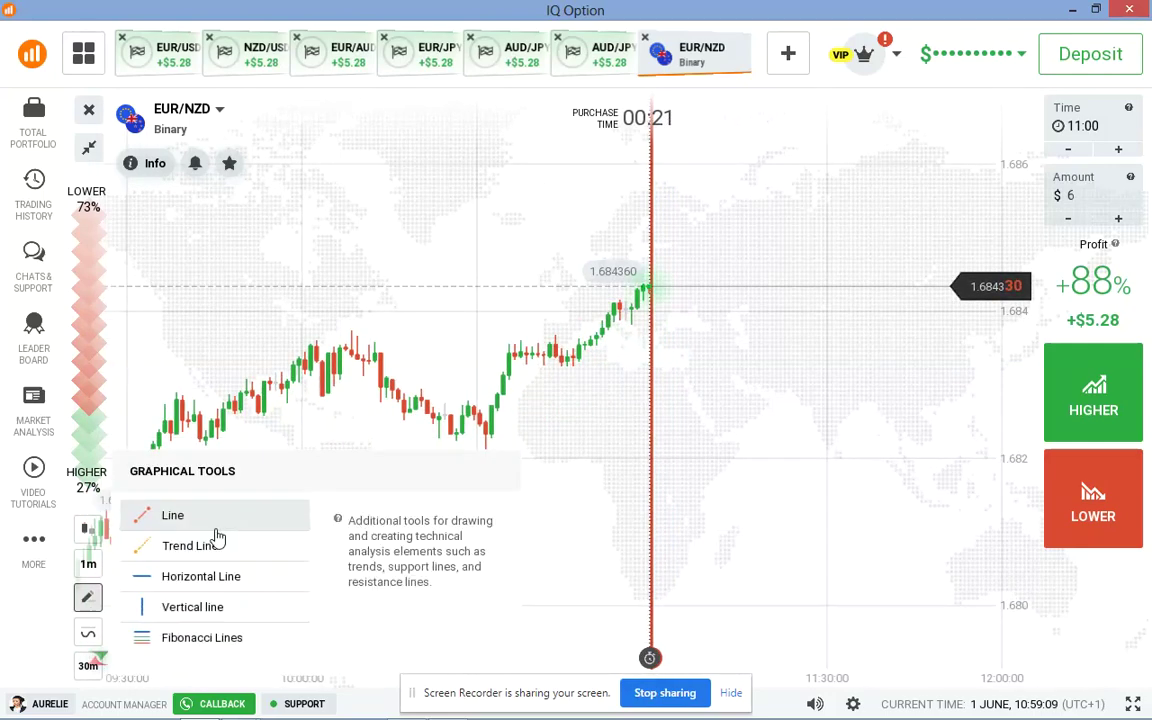
left_click(217, 515)
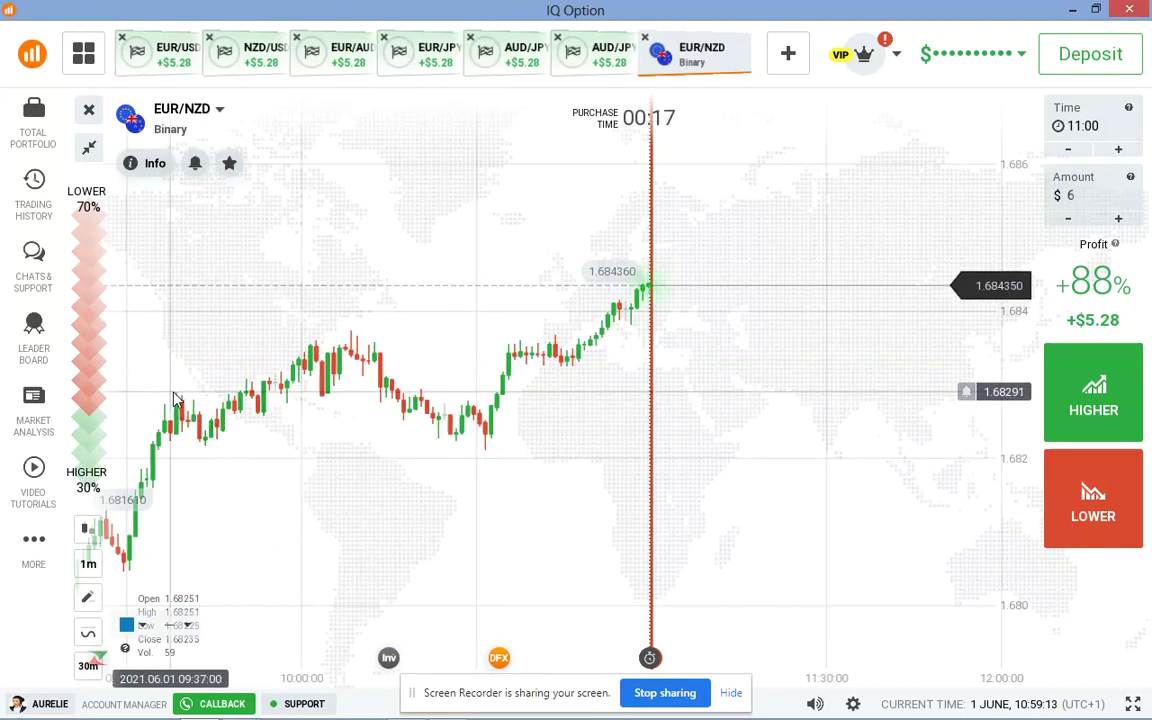
scroll(347, 391, "down", 5)
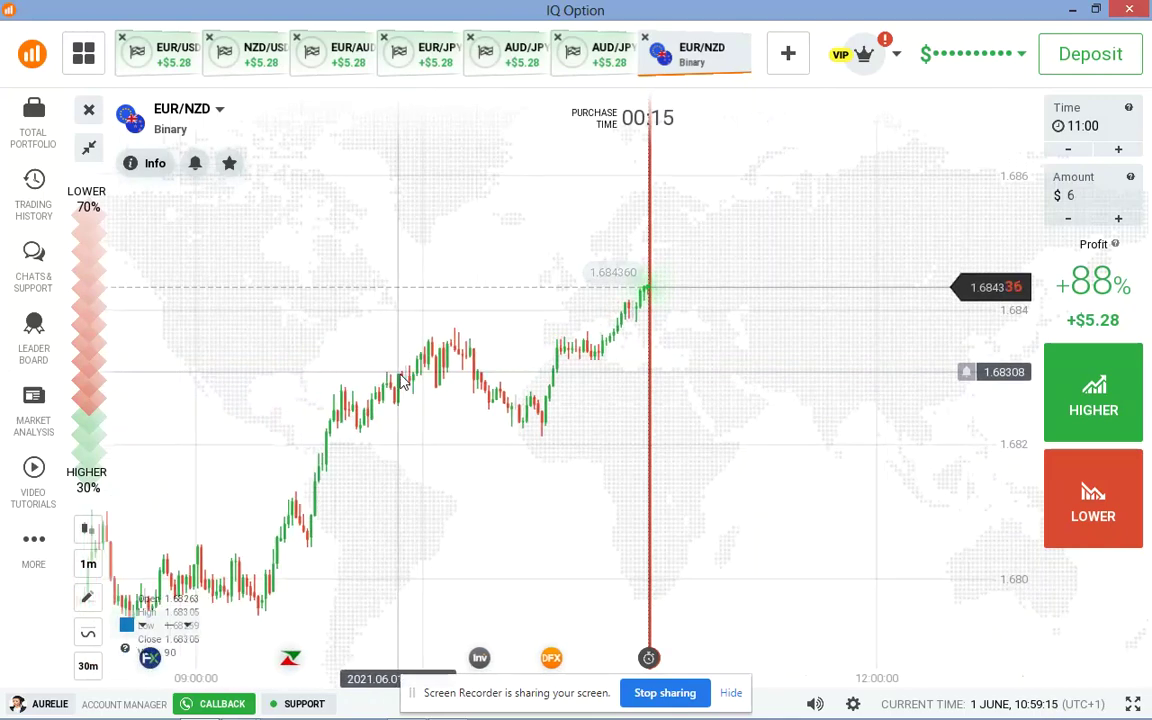
scroll(647, 281, "up", 5)
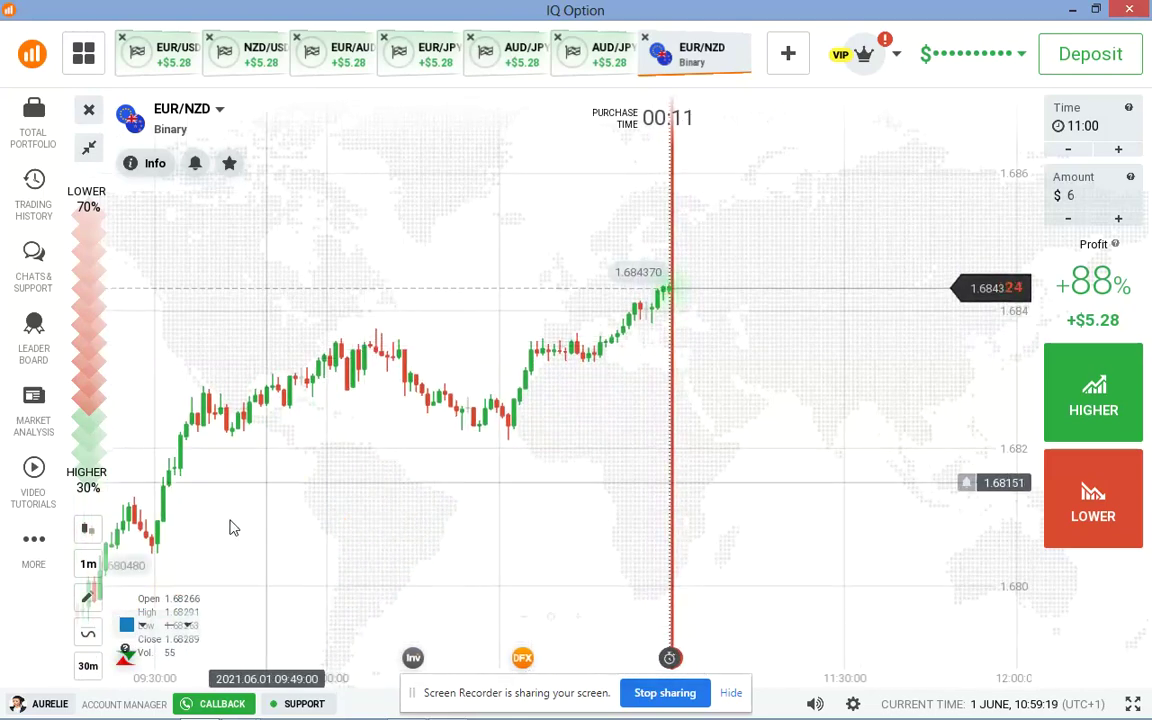
left_click(89, 603)
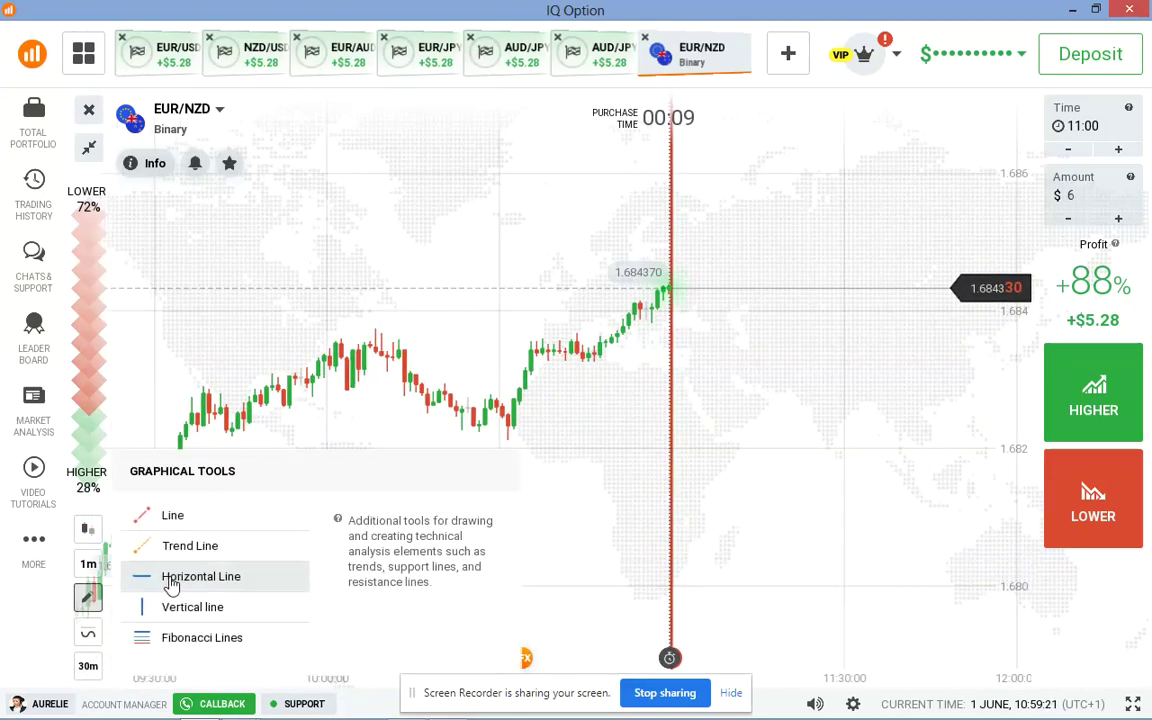
left_click(123, 581)
left_click(360, 354)
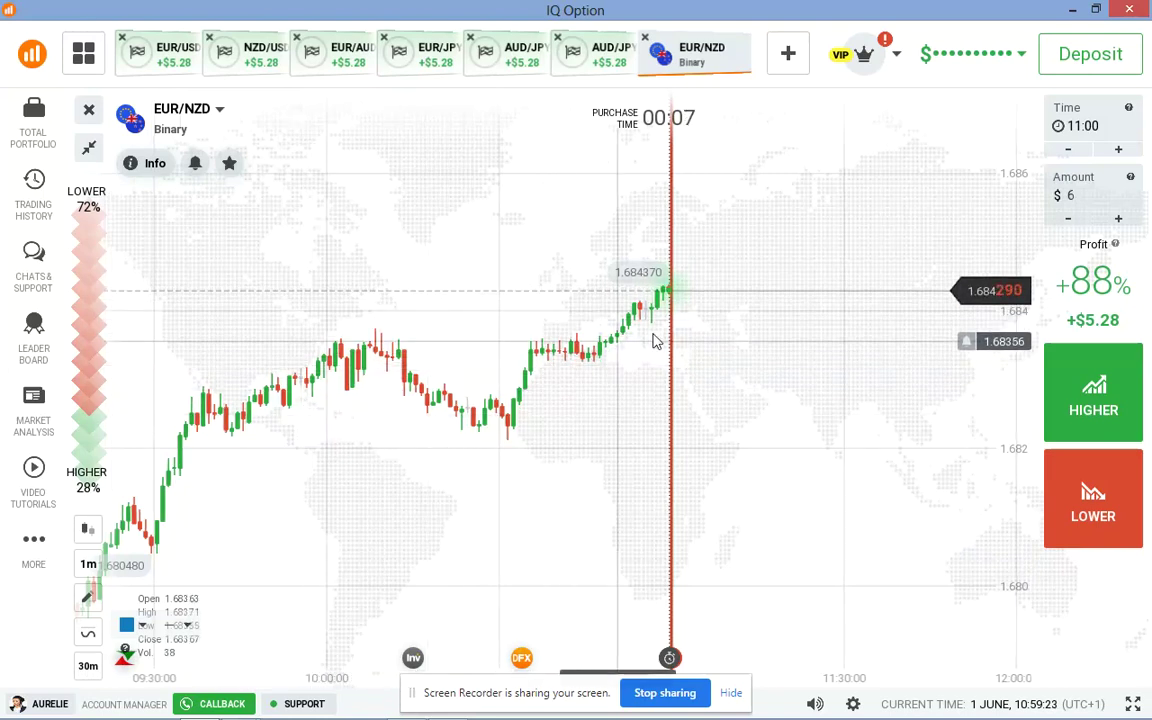
left_click_drag(630, 330, 476, 346)
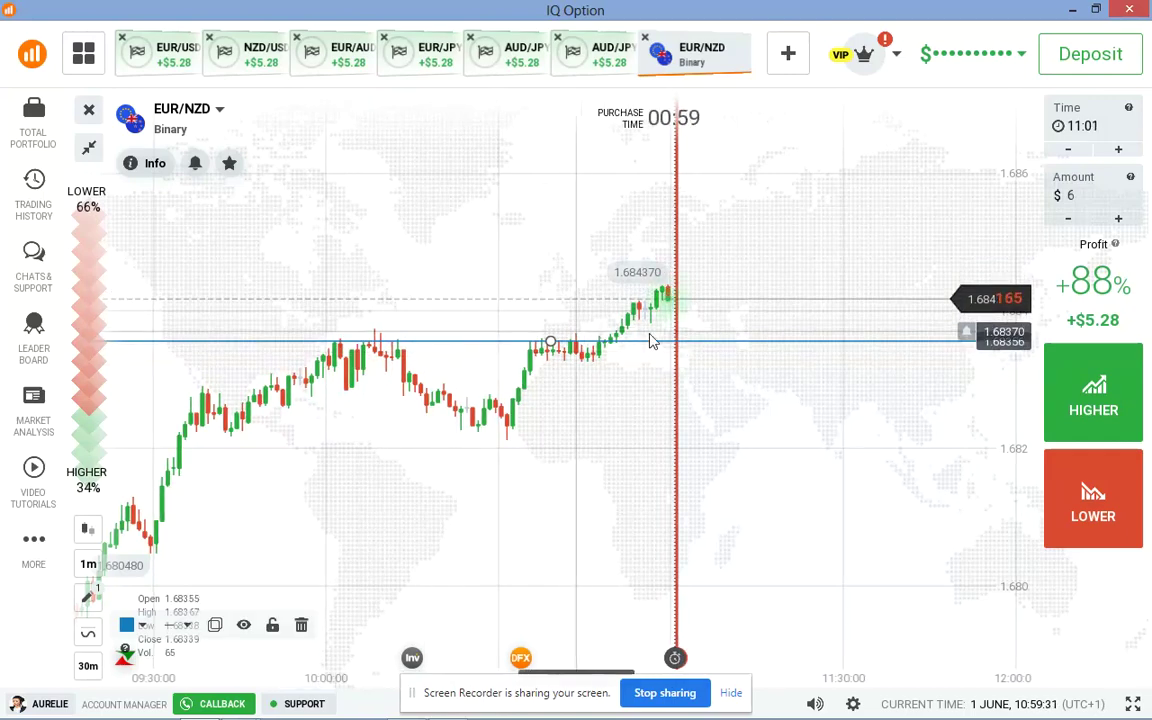
Add a second horizontal line at about 1.68411, level with the recent candle top before the last rise.
scroll(566, 435, "up", 2)
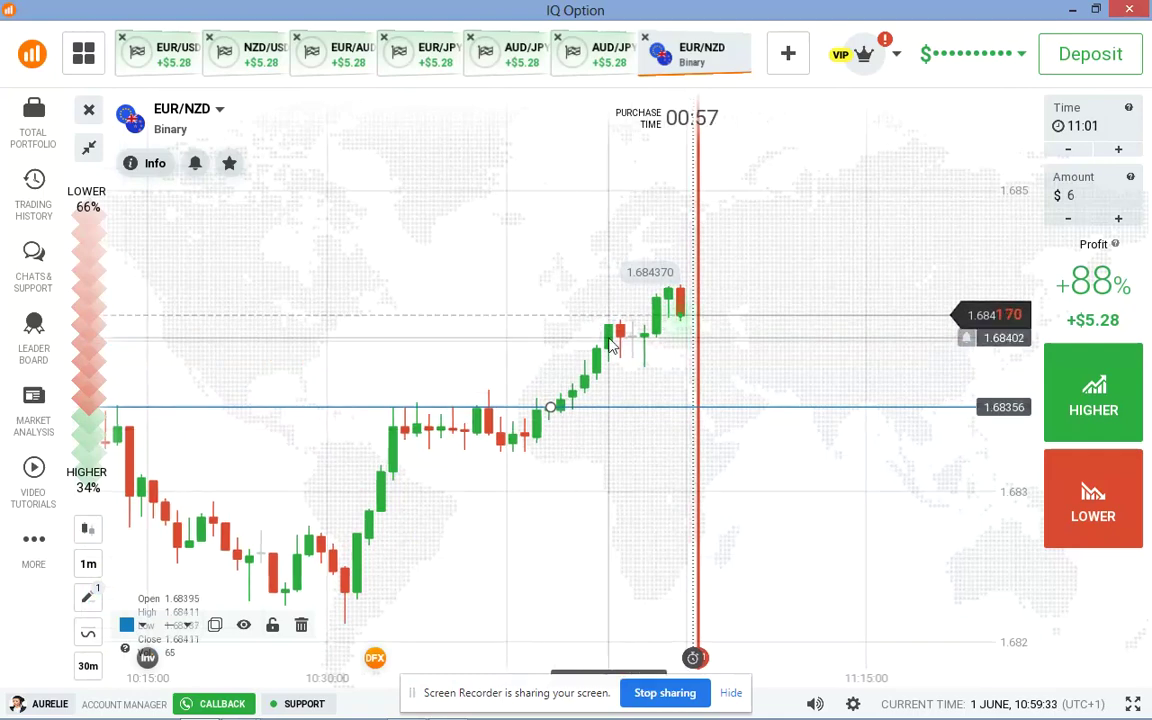
scroll(681, 319, "up", 2)
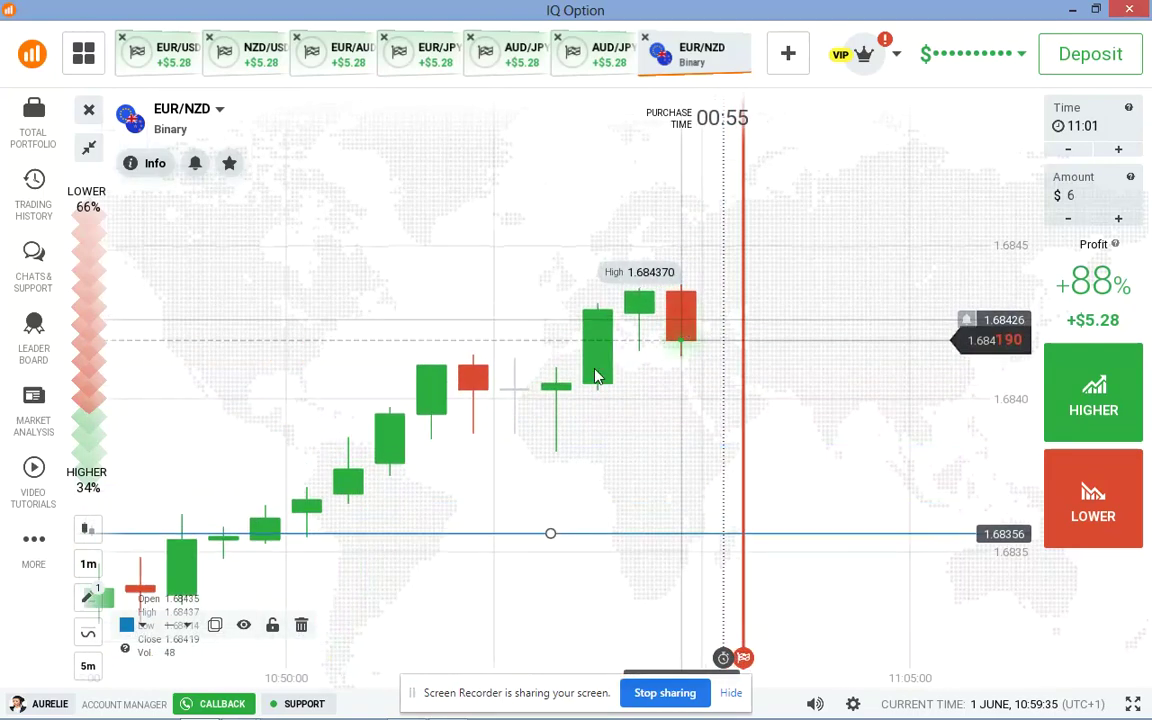
left_click(90, 598)
left_click(155, 577)
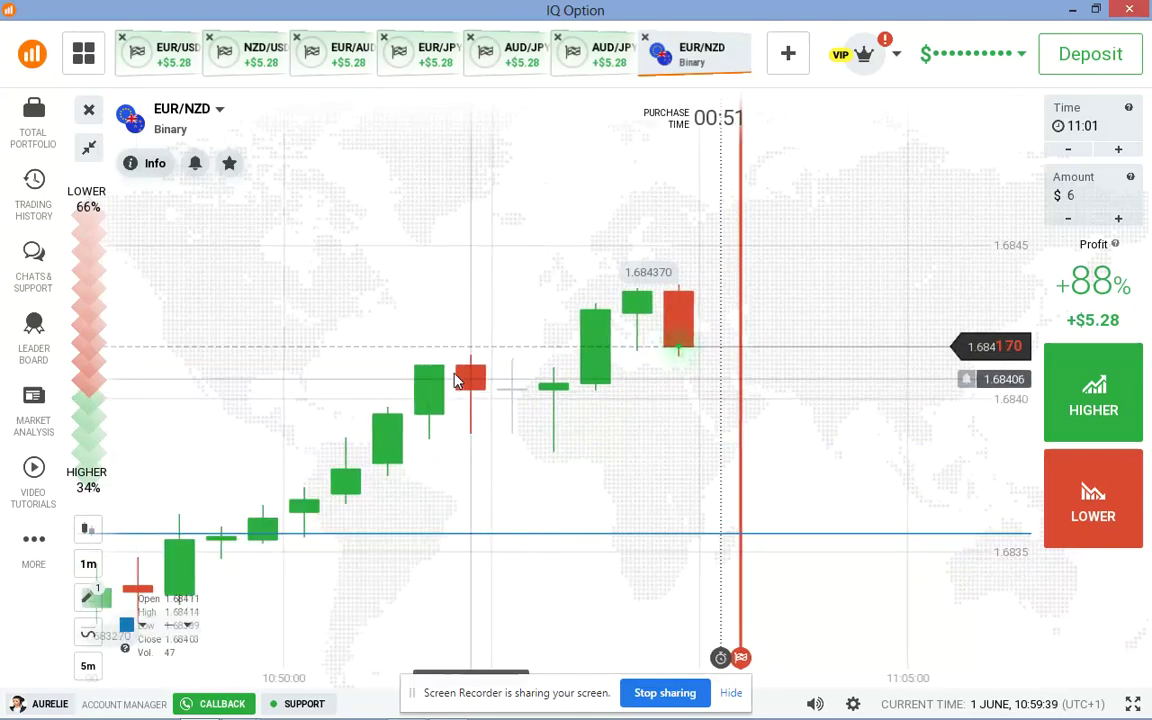
left_click(461, 374)
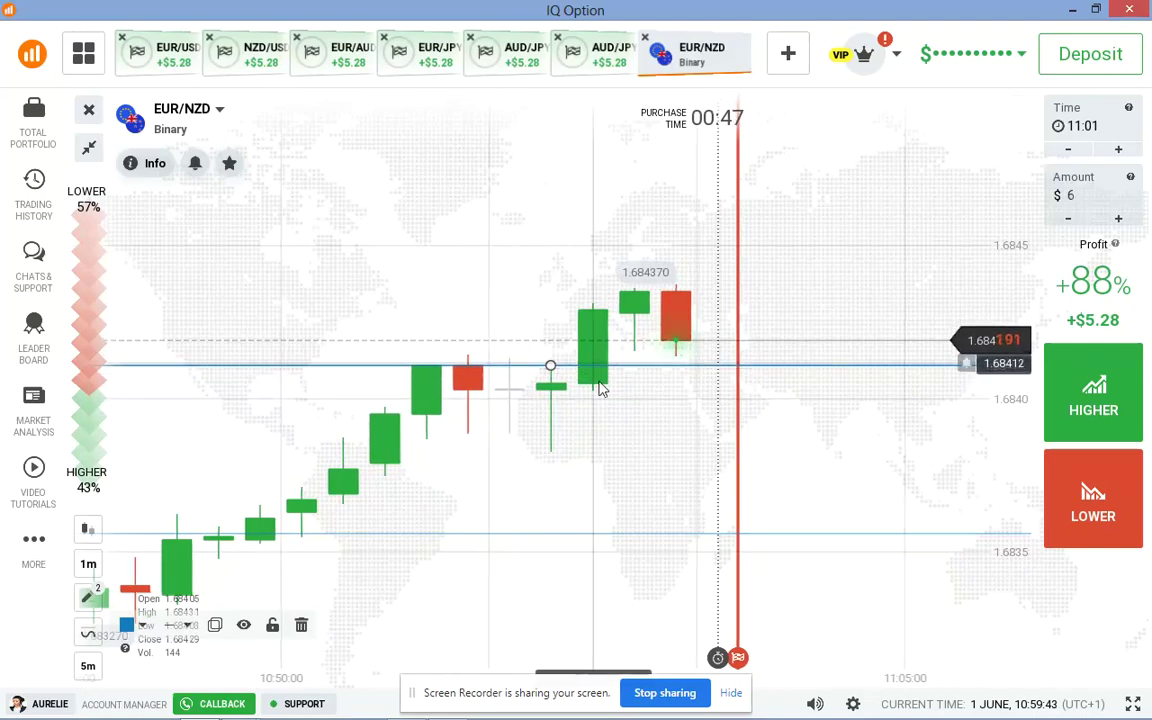
Compare the current EUR/NZD candle with the new horizontal lines and place a $6 Higher trade for the 11:01 expiration.
scroll(700, 341, "up", 2)
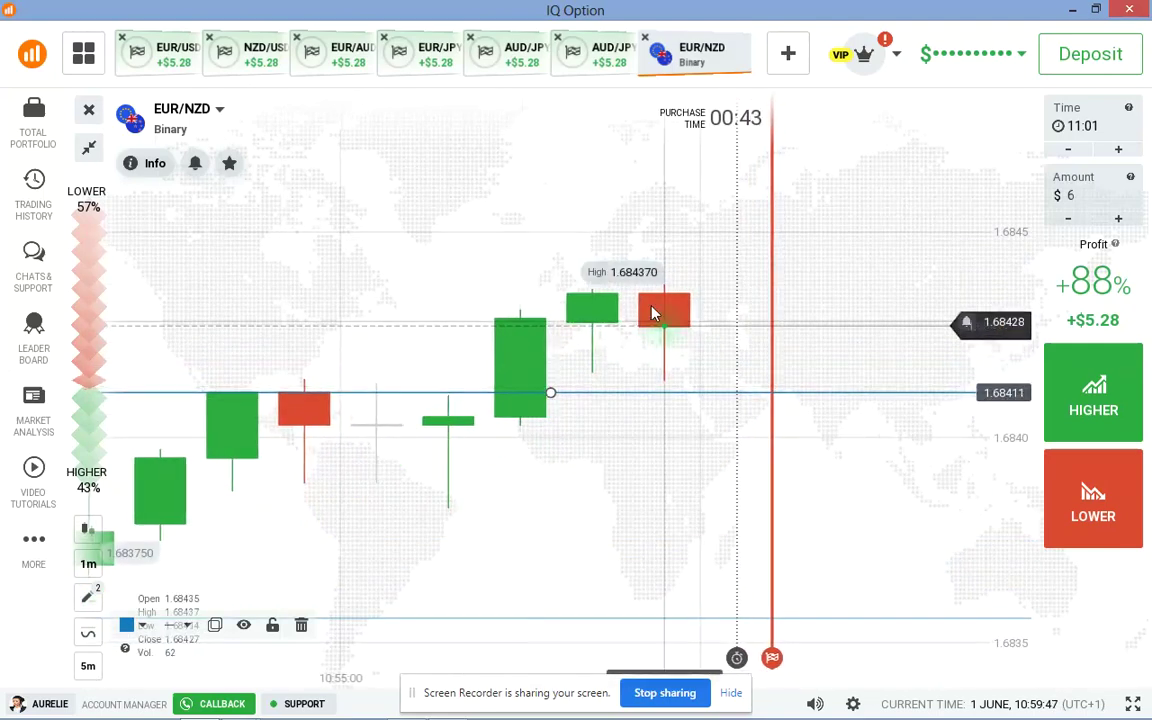
scroll(690, 300, "down", 5)
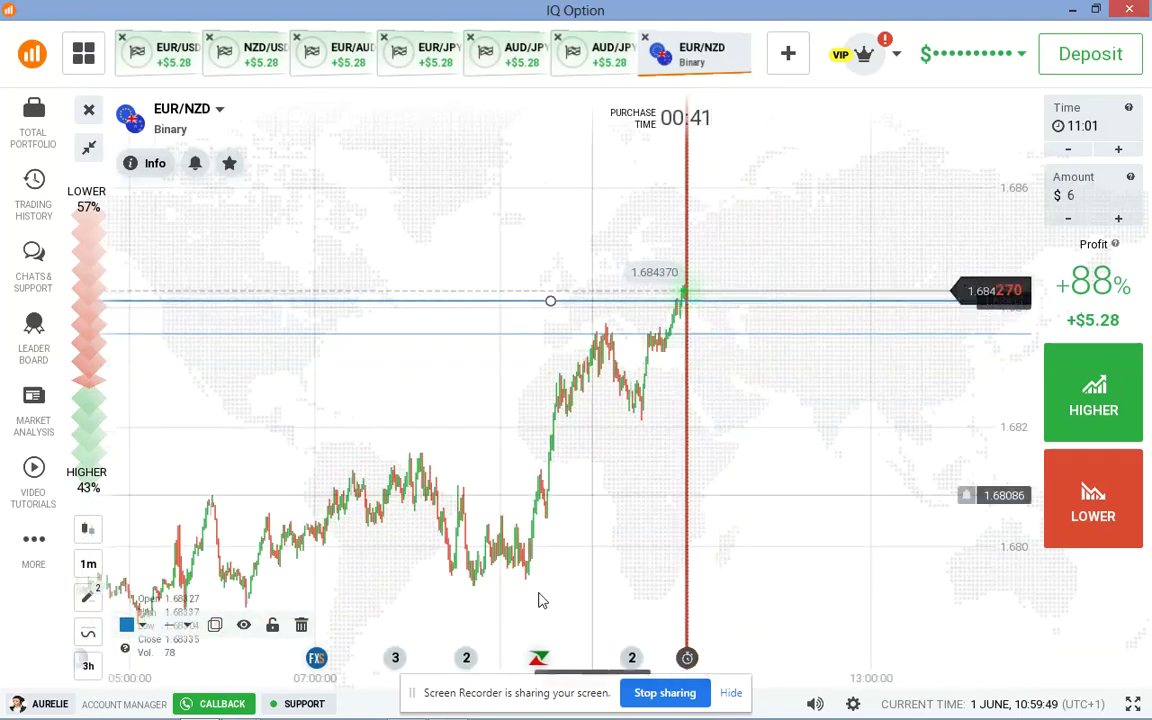
scroll(820, 278, "up", 5)
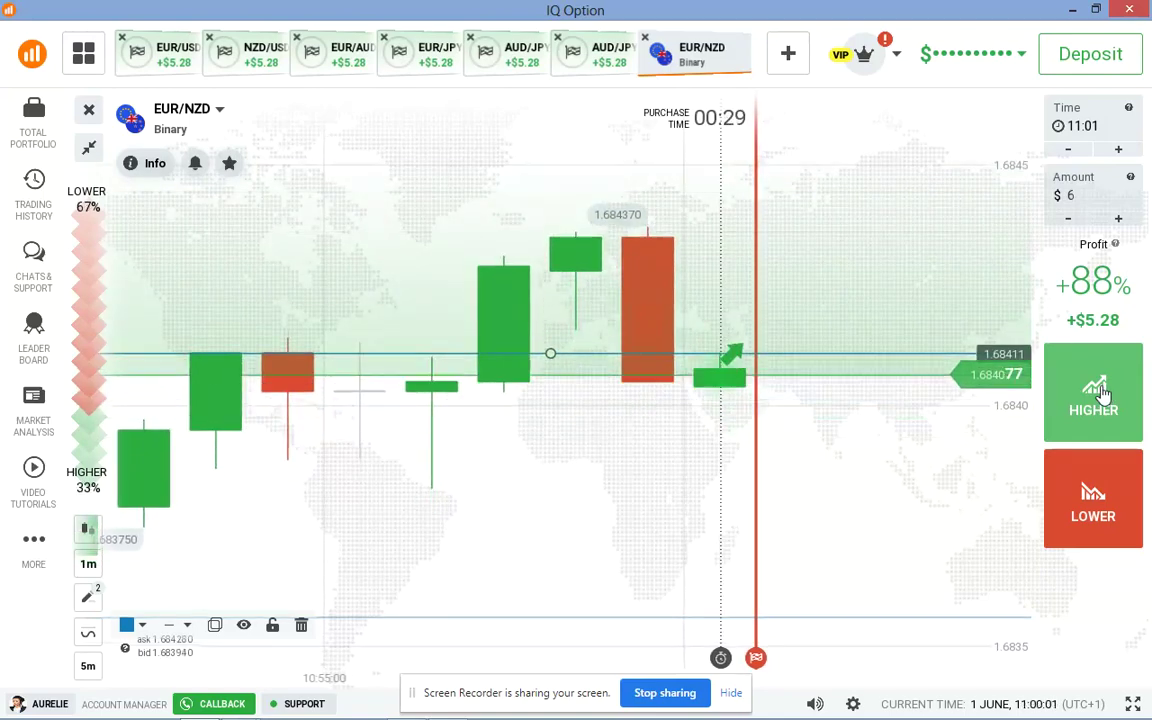
left_click(1095, 393)
Examine the EUR/NZD price history around the two horizontal lines and the open trade's entry point.
scroll(828, 280, "down", 3)
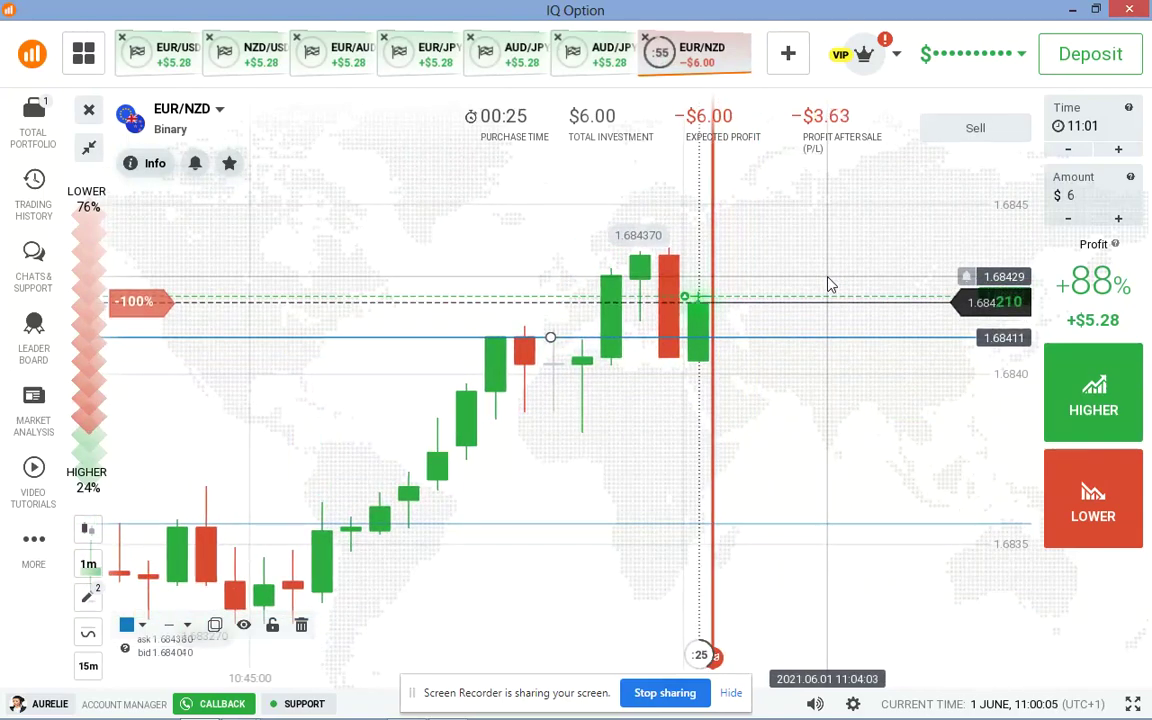
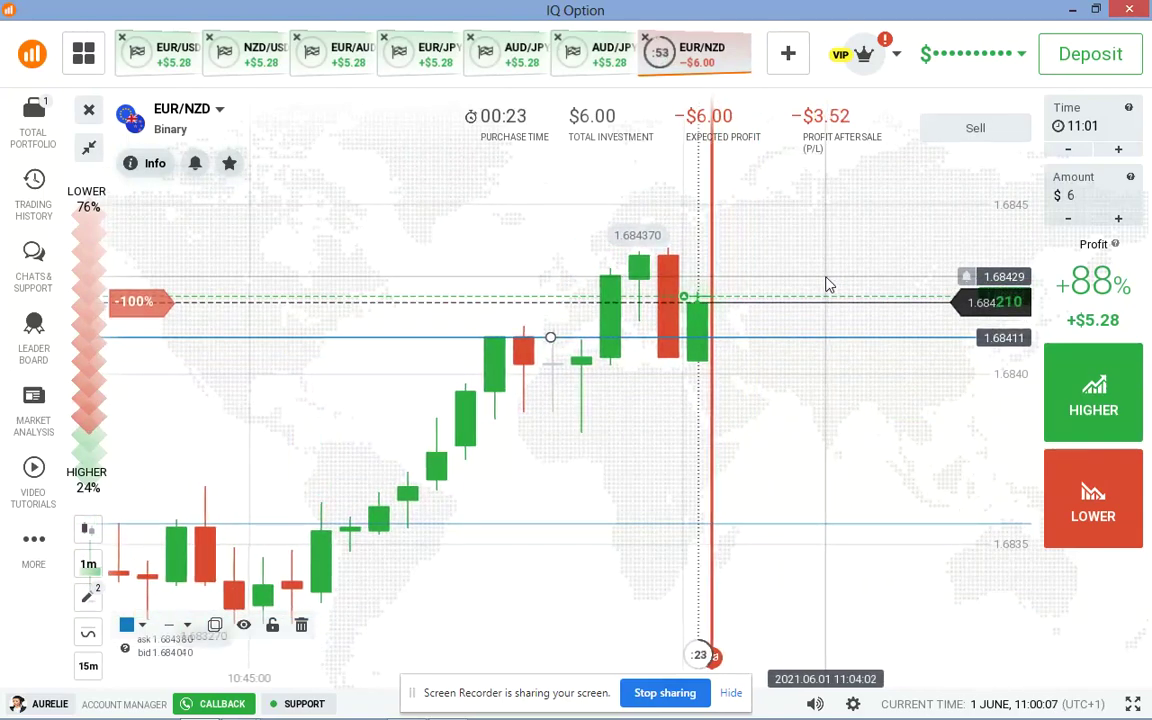
scroll(735, 312, "down", 3)
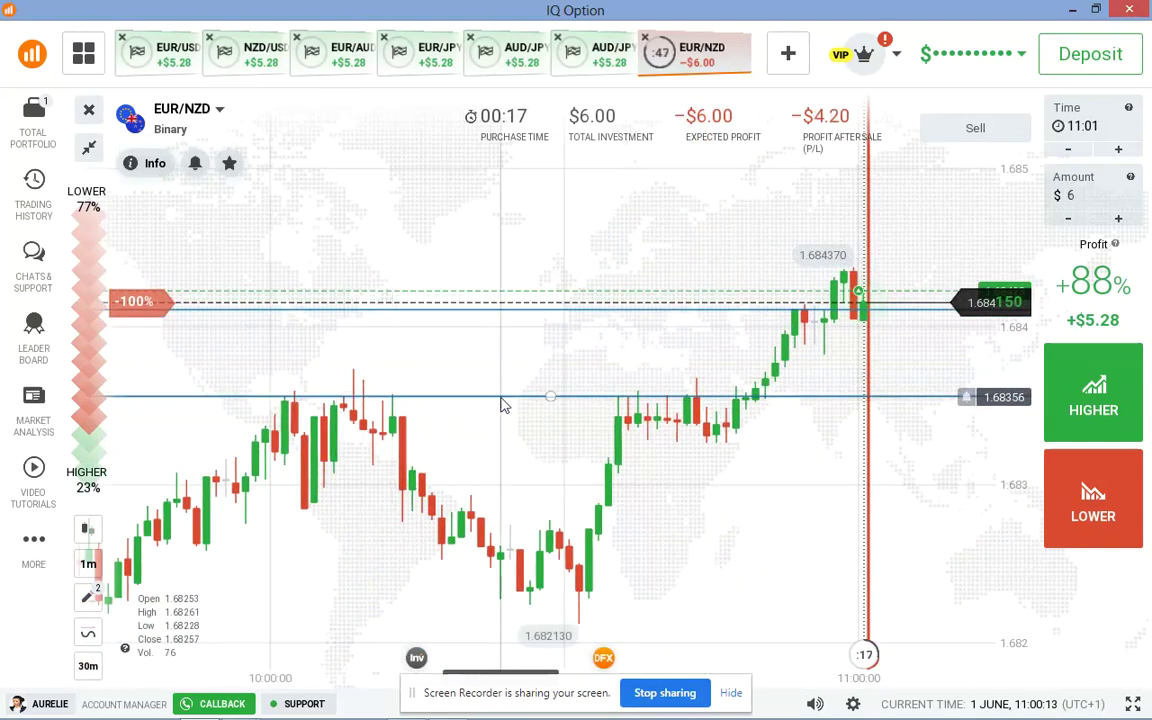
scroll(771, 360, "up", 3)
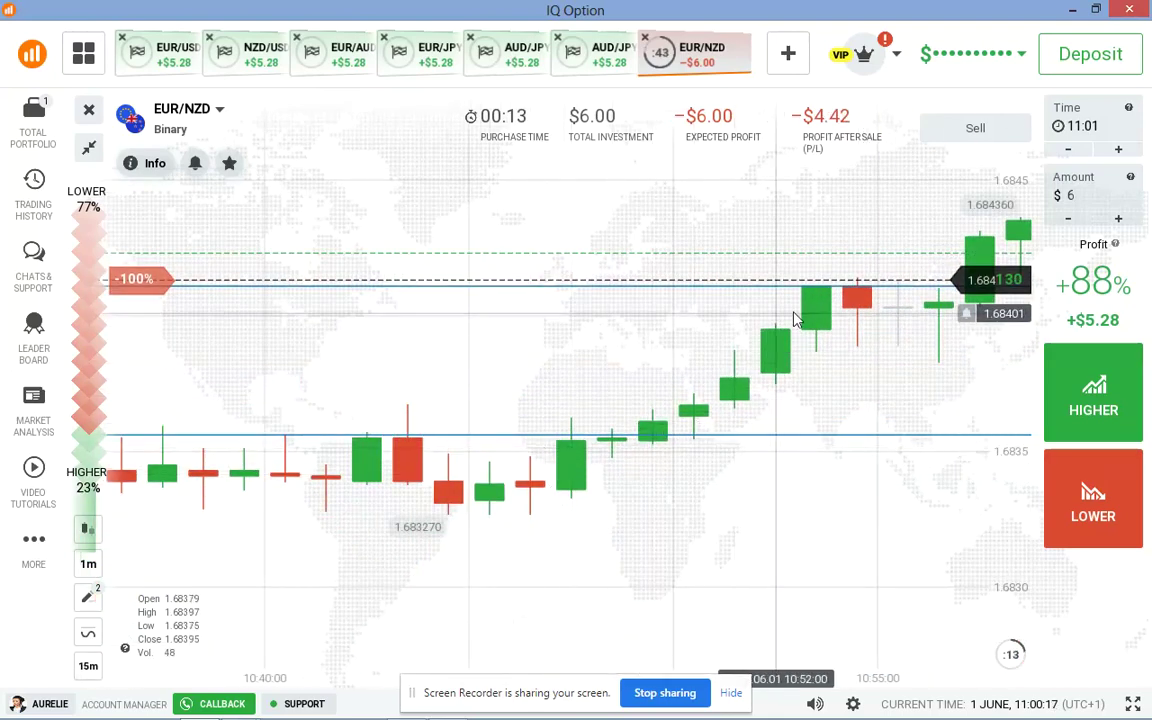
scroll(781, 338, "down", 3)
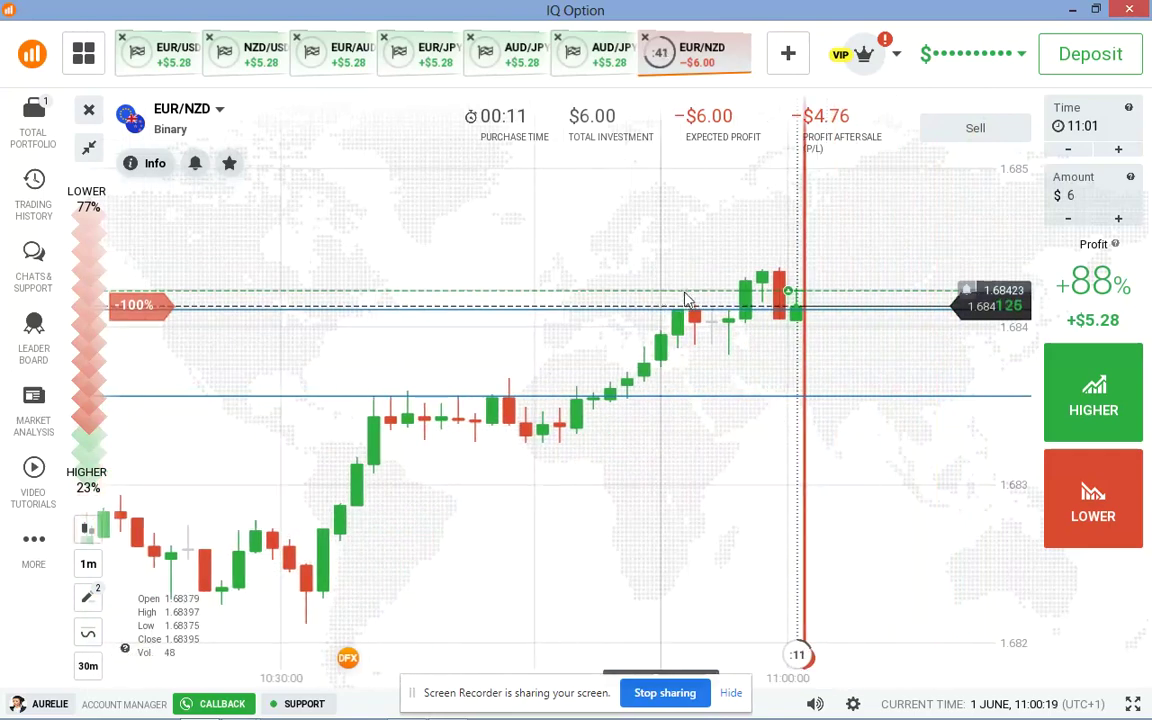
scroll(590, 343, "up", 5)
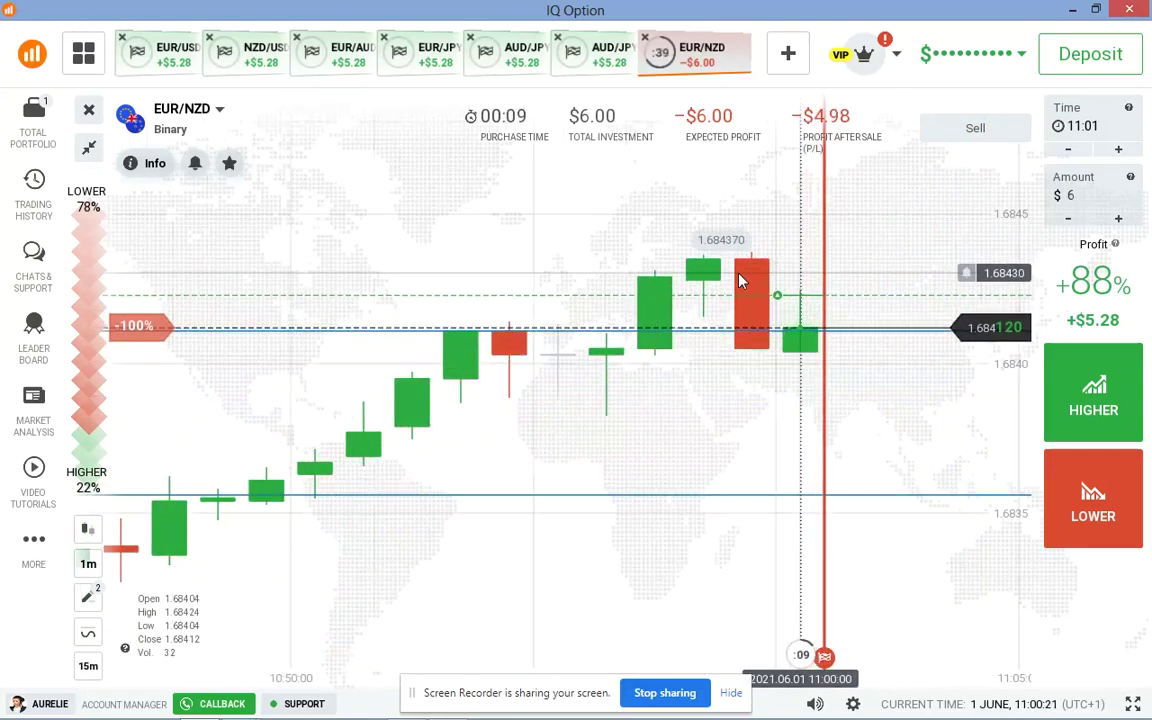
scroll(485, 348, "down", 2)
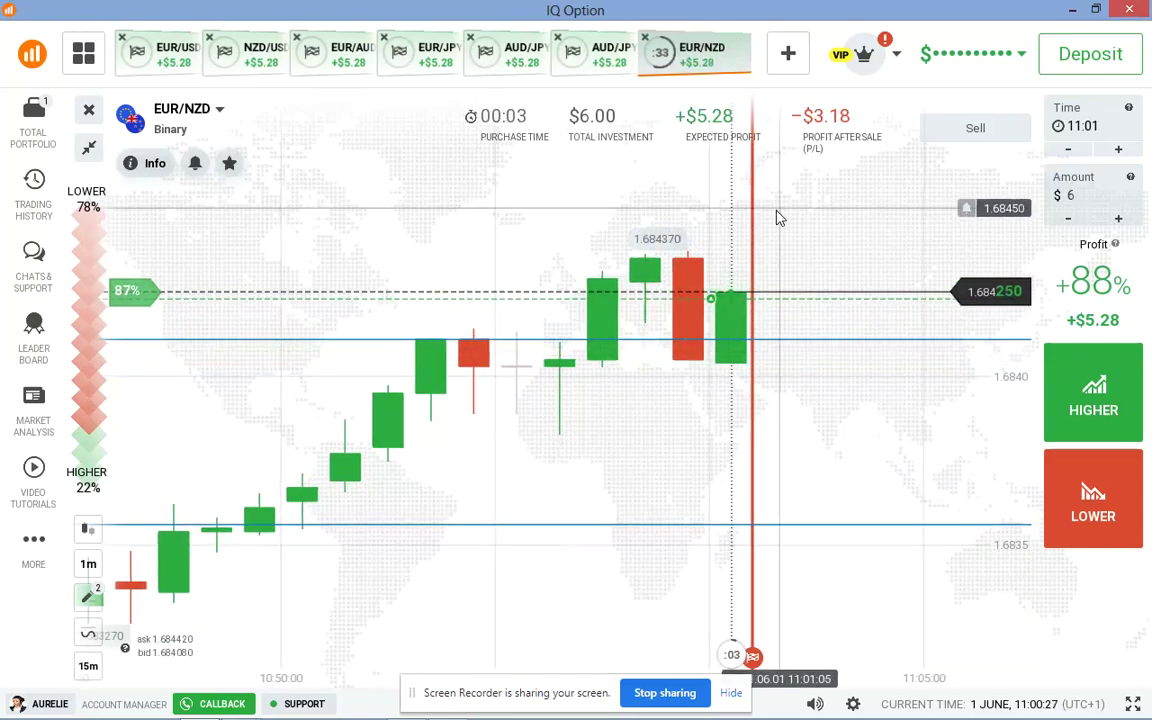
Monitor the open EUR/NZD Higher trade against the current candle until it expires at 11:01.
scroll(663, 288, "up", 3)
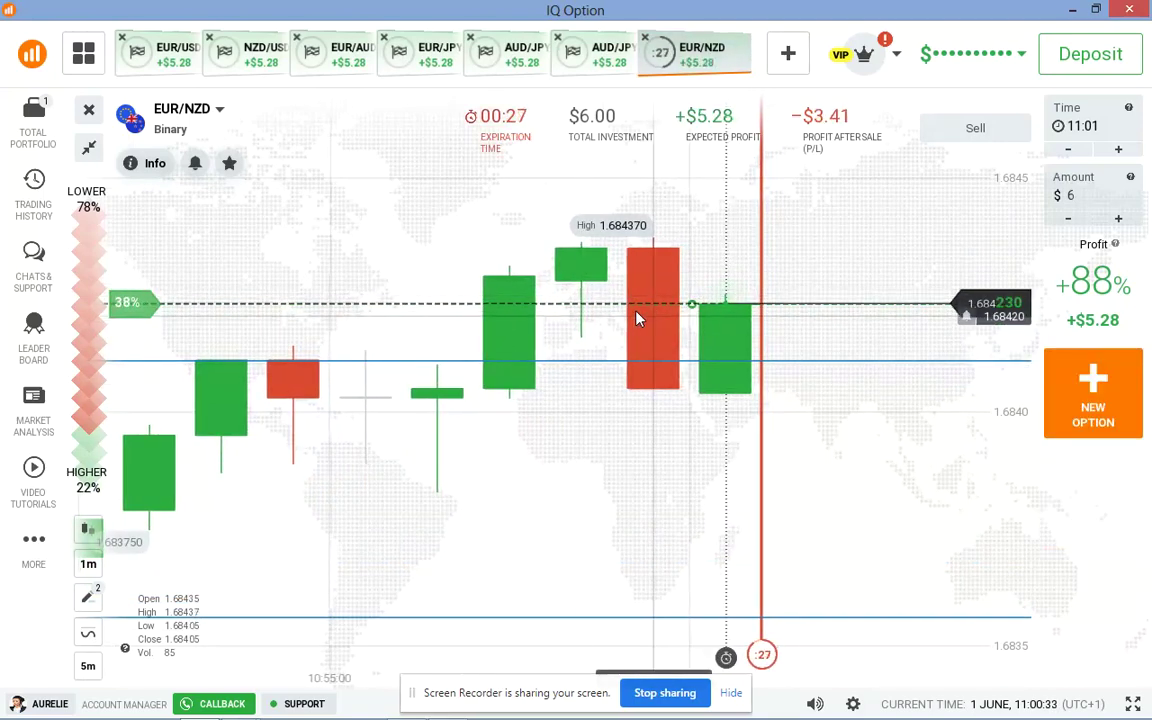
scroll(640, 345, "down", 2)
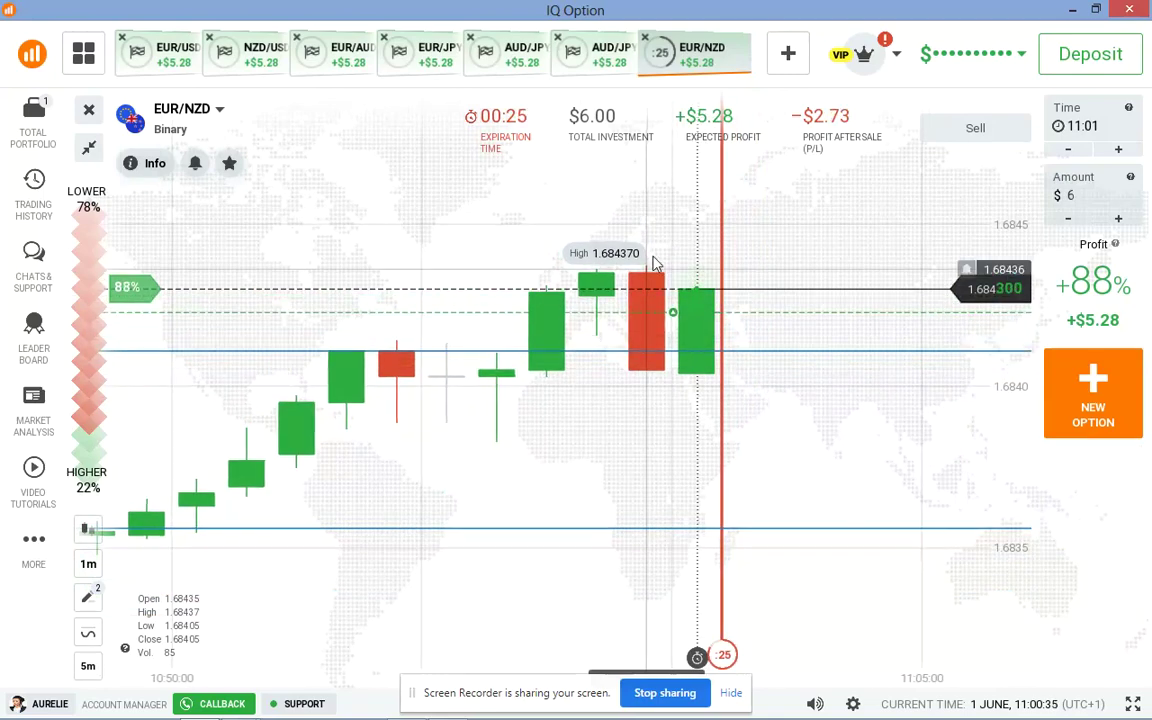
scroll(700, 280, "up", 3)
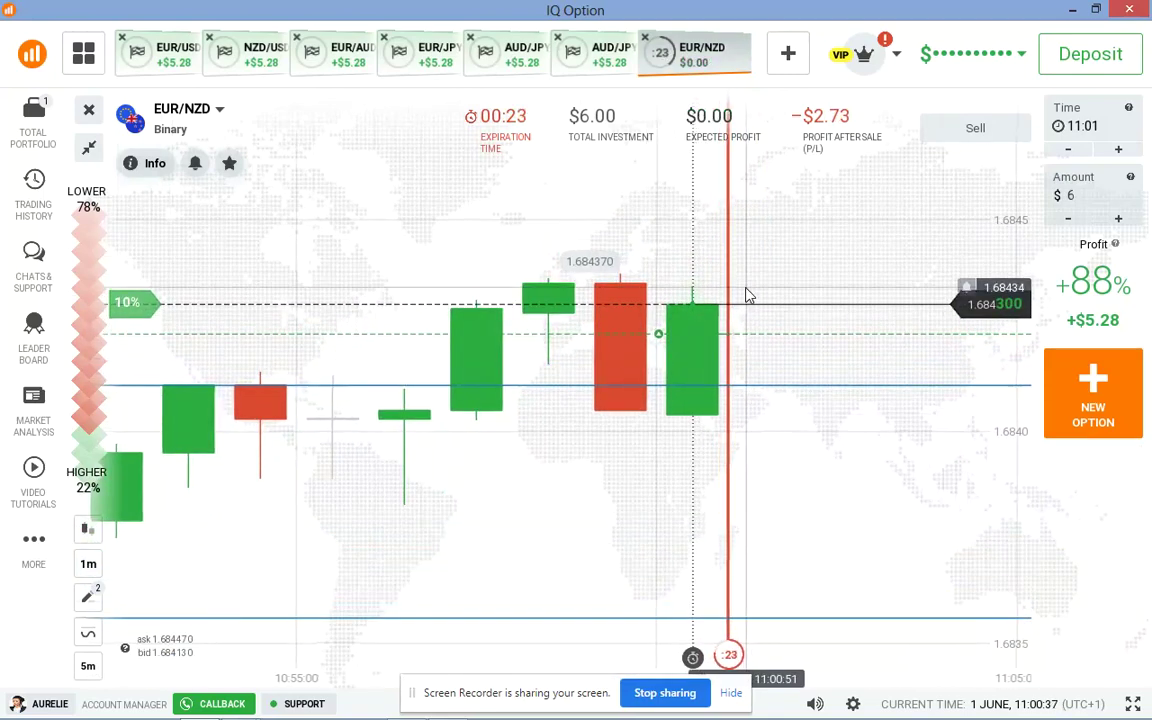
scroll(857, 274, "down", 1)
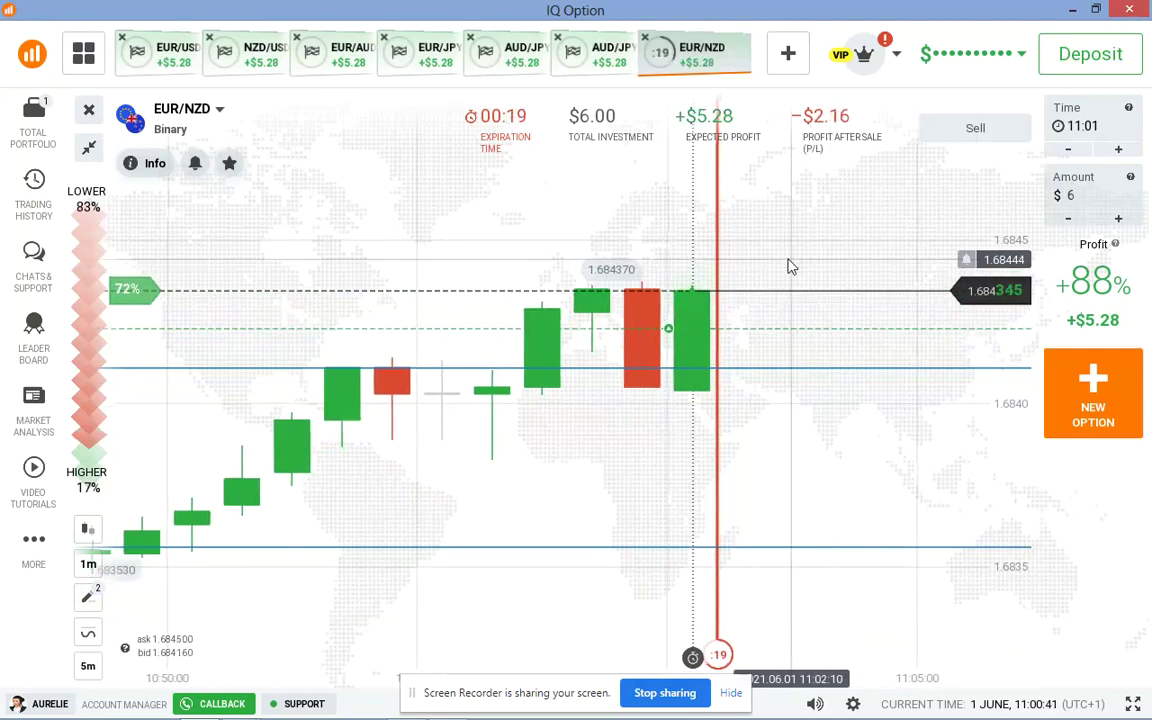
scroll(790, 266, "up", 1)
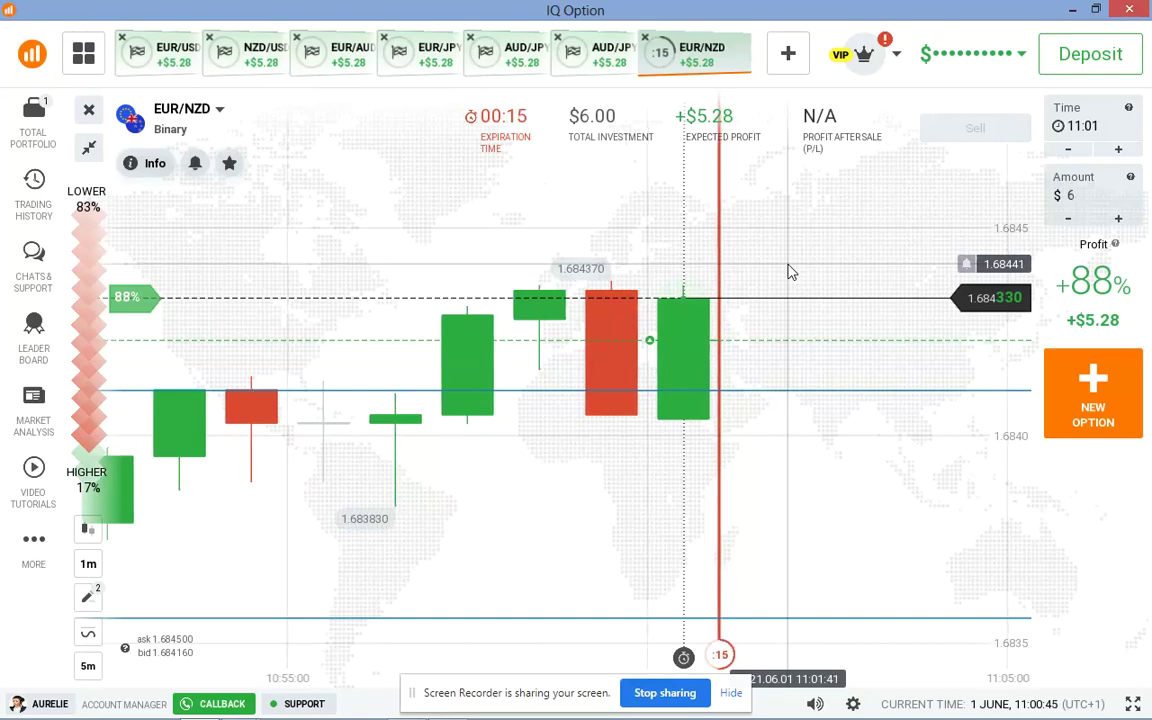
scroll(790, 271, "down", 1)
scroll(790, 274, "up", 1)
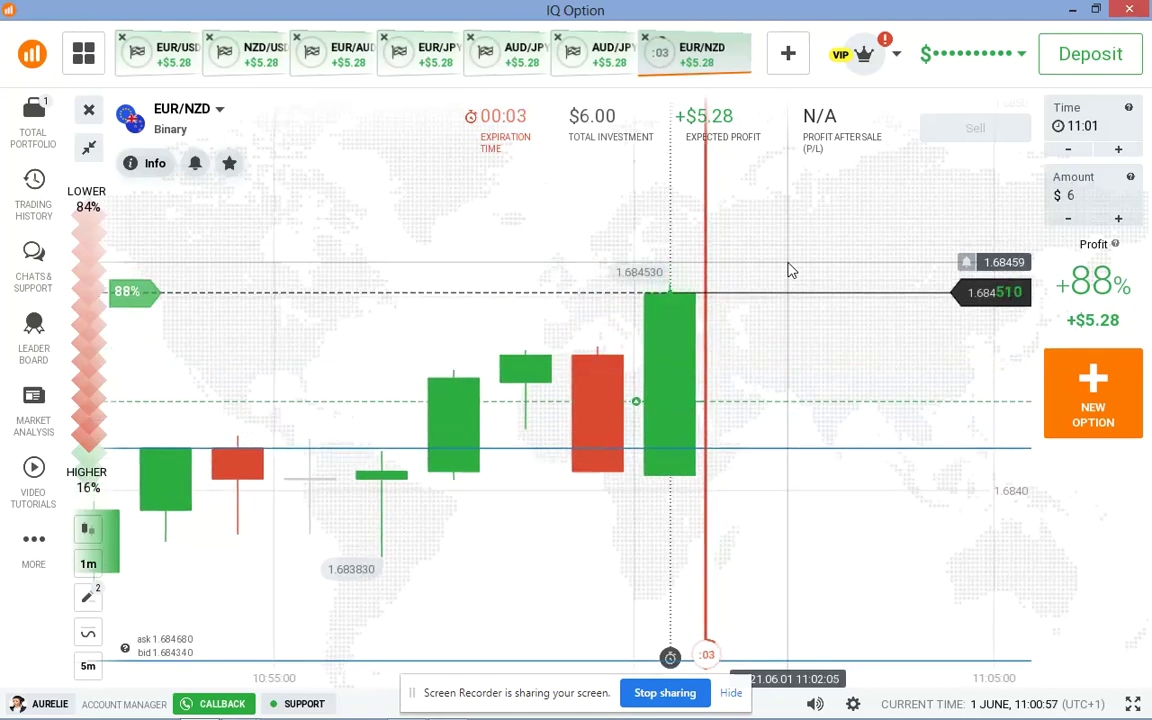
scroll(789, 270, "down", 3)
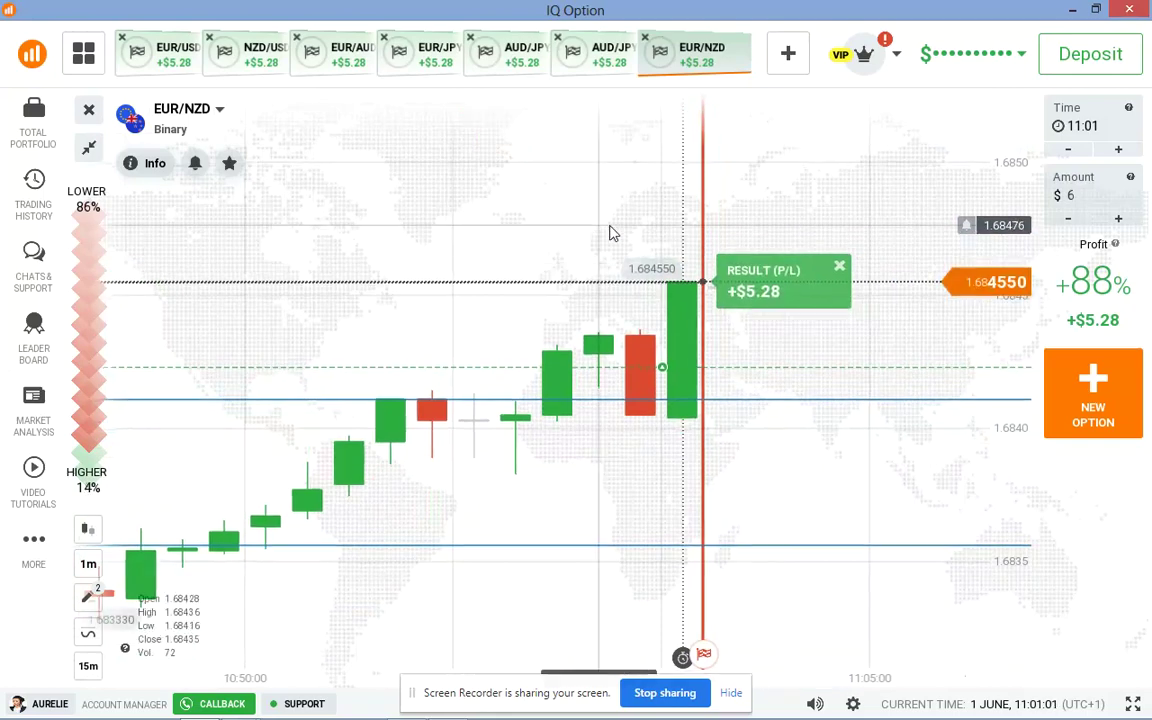
scroll(608, 223, "down", 2)
scroll(329, 165, "up", 2)
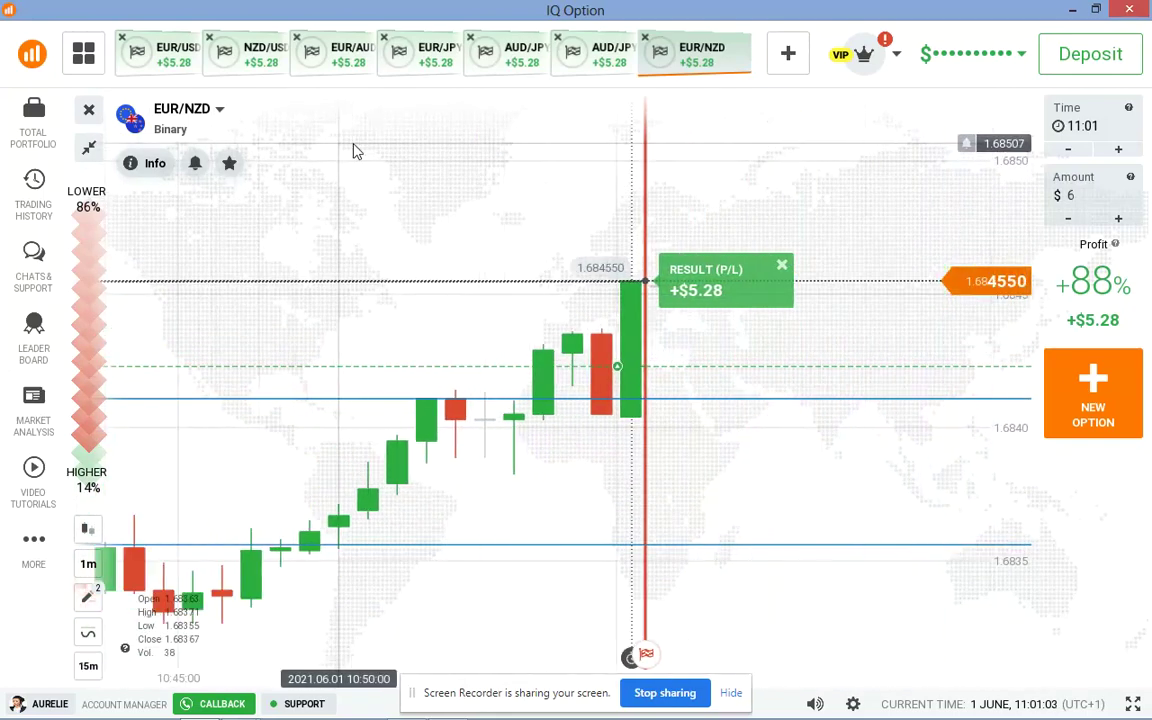
Open the EUR/USD chart and review the price movement around the expired 10:48 trade and its horizontal lines.
left_click(180, 68)
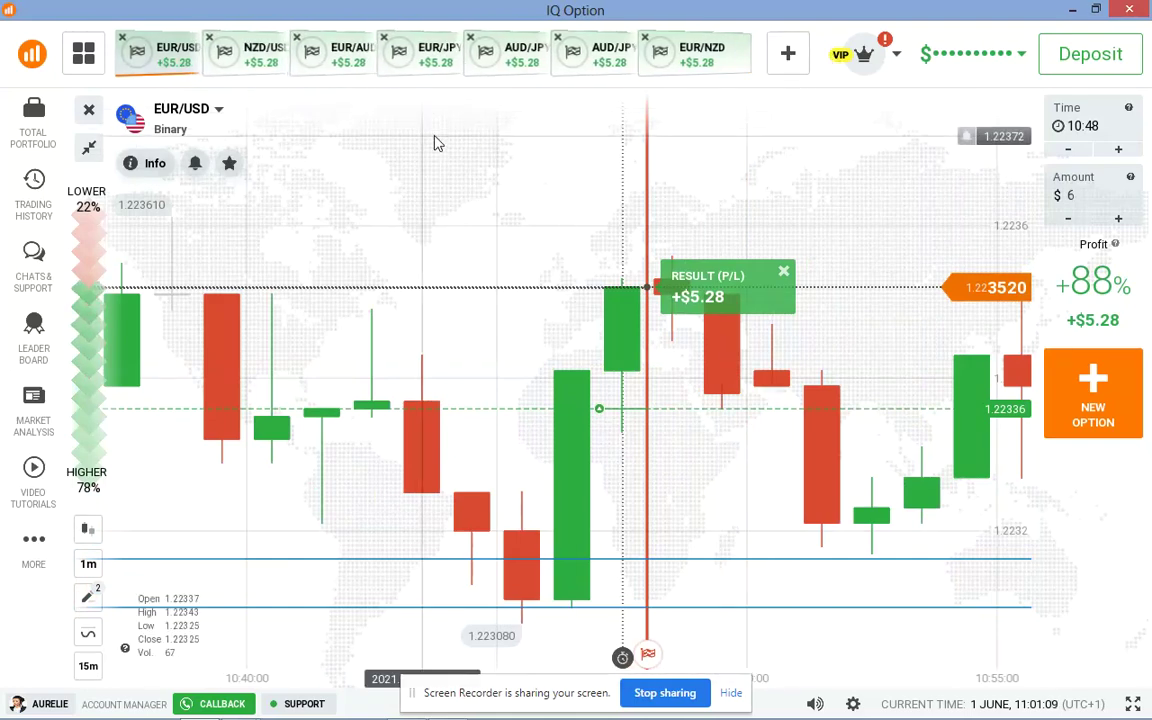
scroll(455, 160, "down", 2)
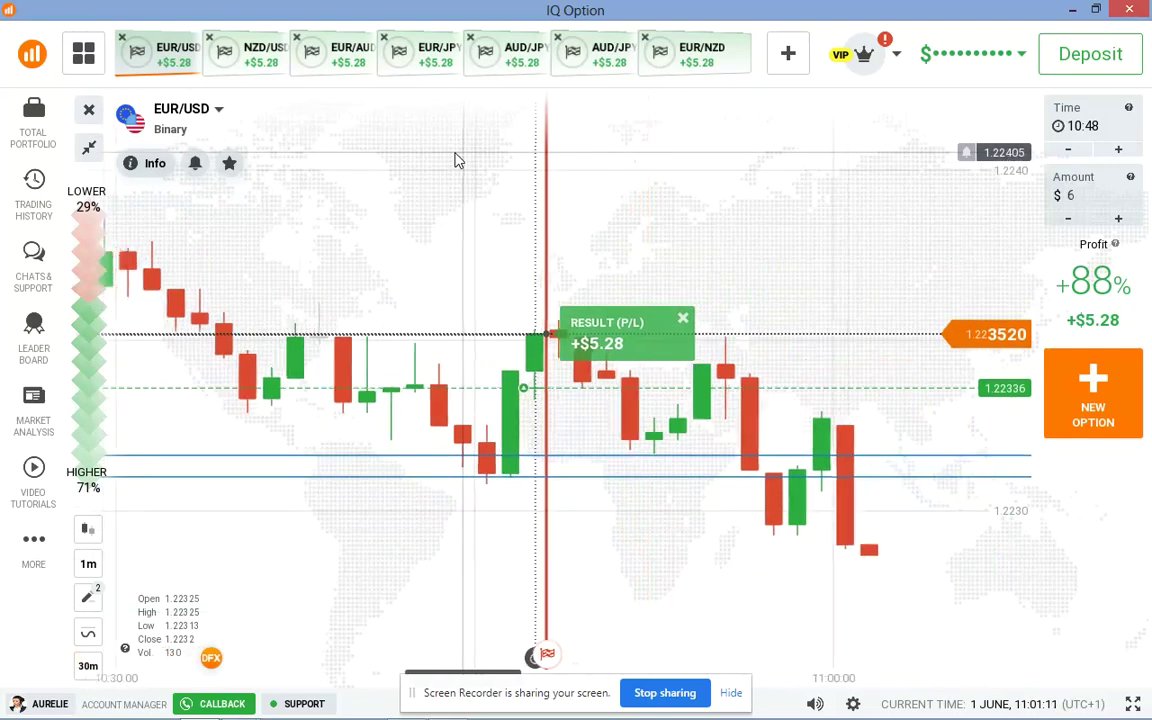
scroll(458, 159, "down", 2)
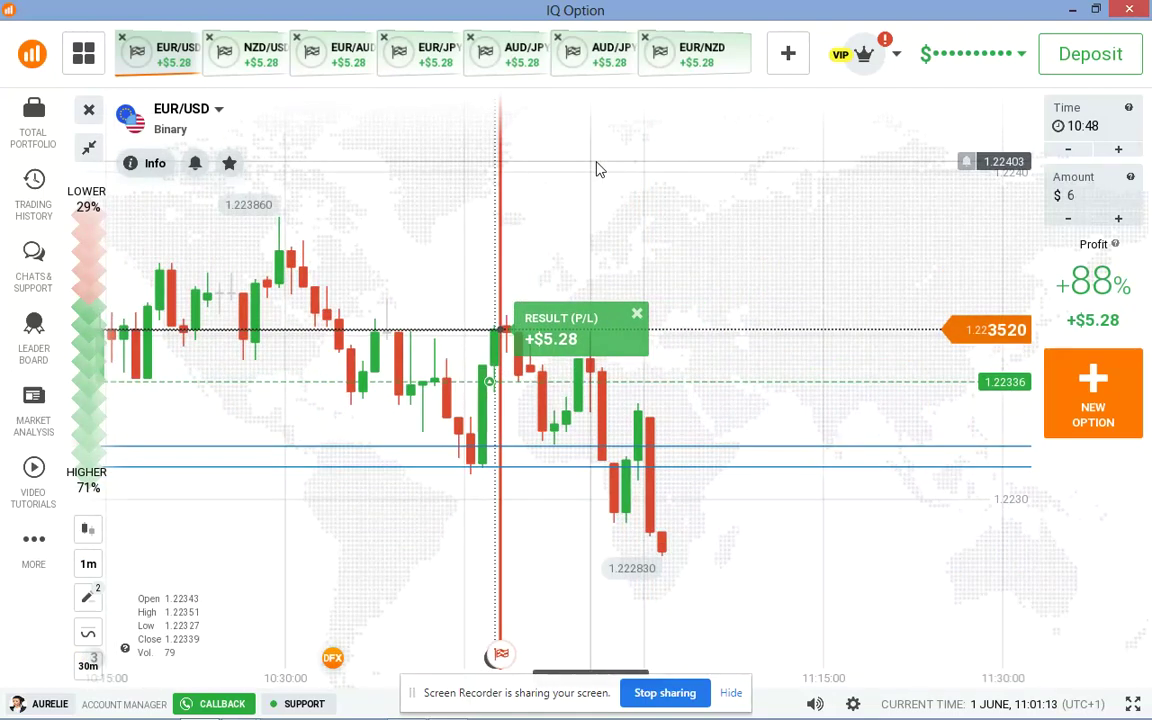
scroll(599, 175, "down", 2)
scroll(800, 267, "up", 4)
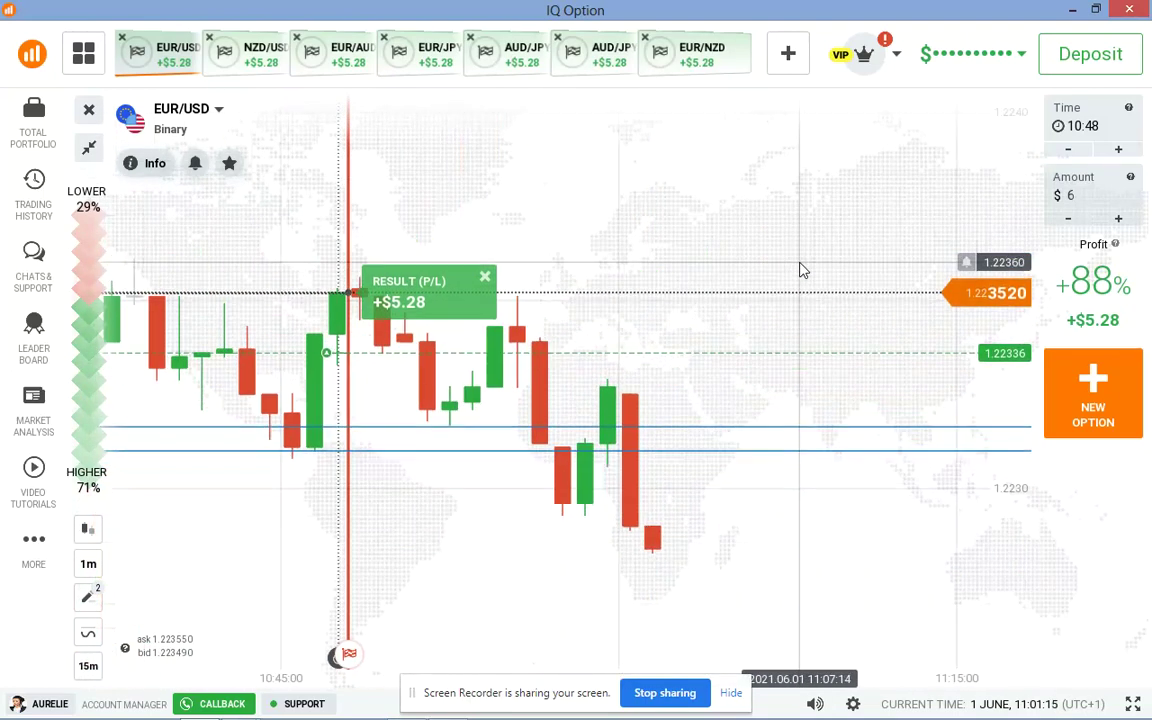
Add a Moving Average indicator with period 20 and type EMA to the EUR/USD chart and dismiss the browser notification.
scroll(751, 267, "down", 3)
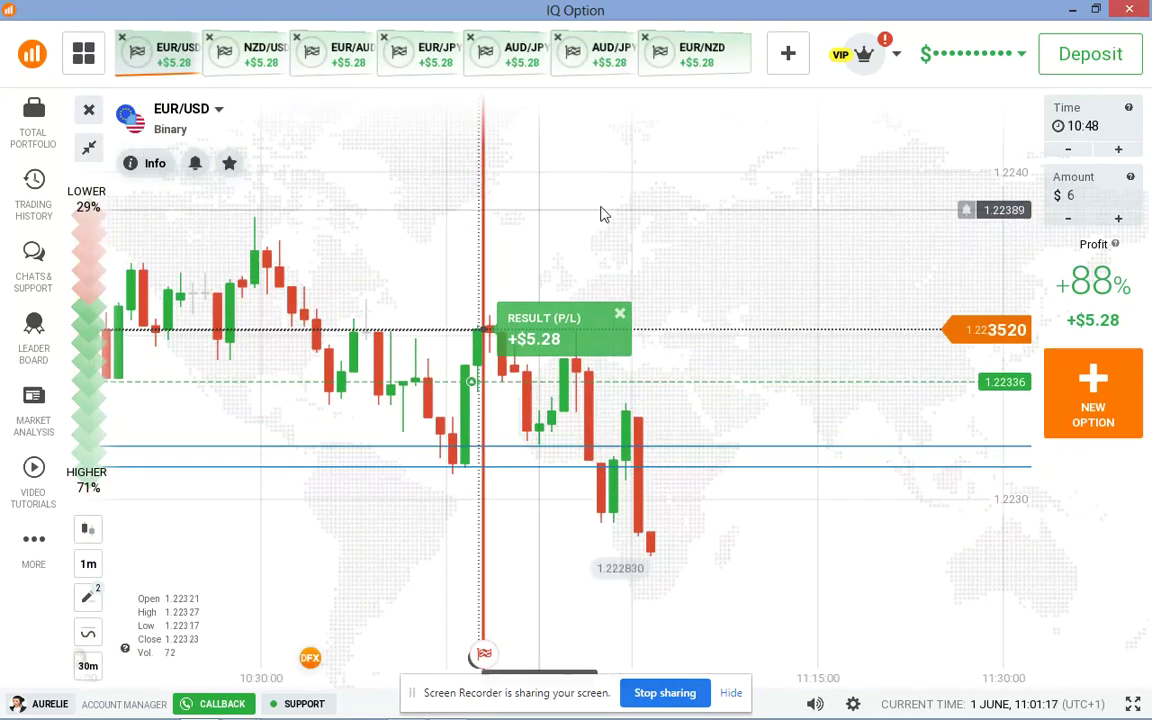
scroll(625, 214, "down", 3)
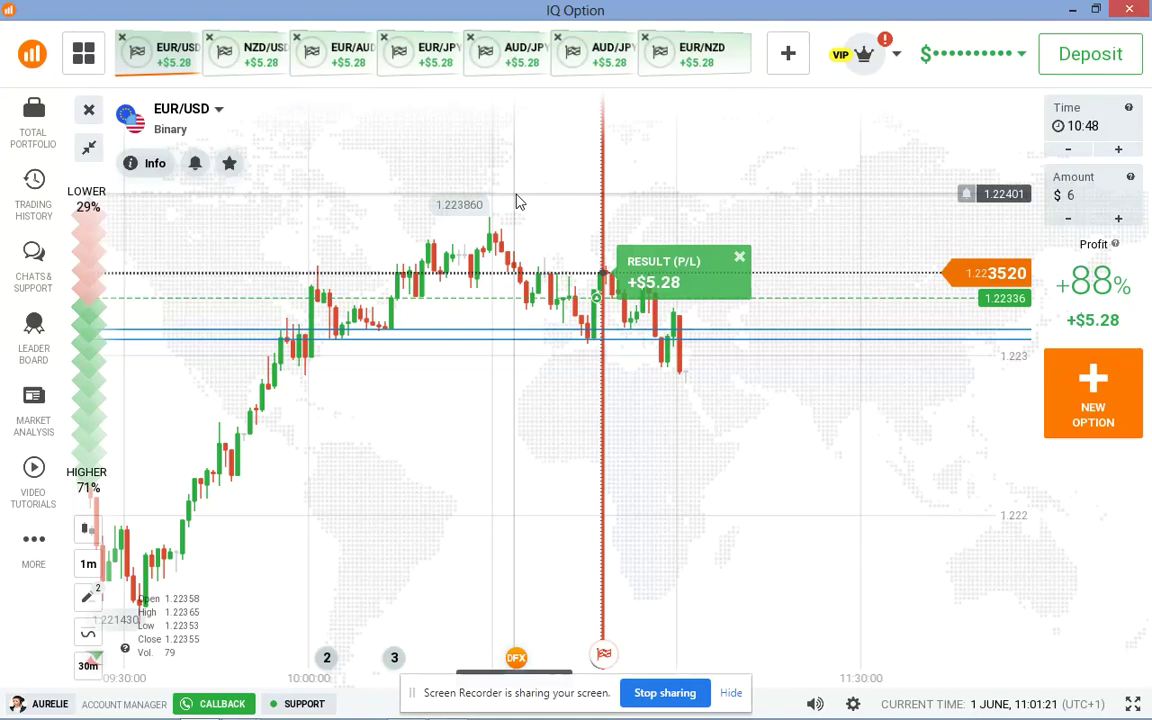
scroll(592, 360, "up", 2)
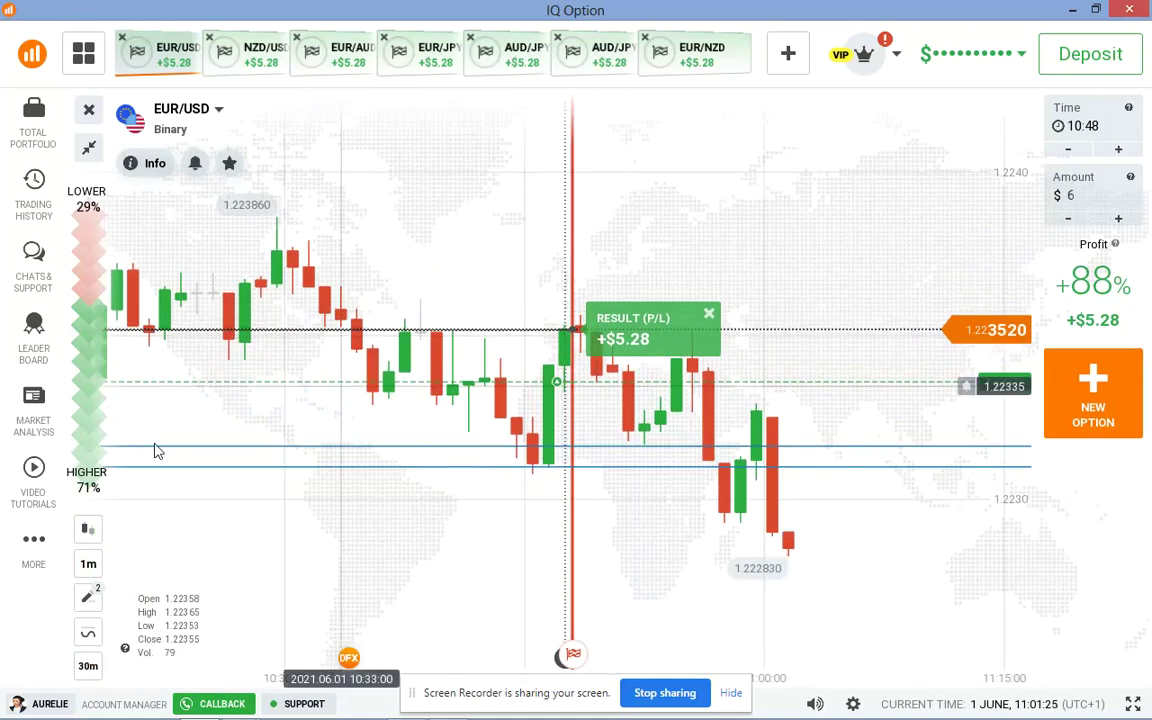
left_click(88, 632)
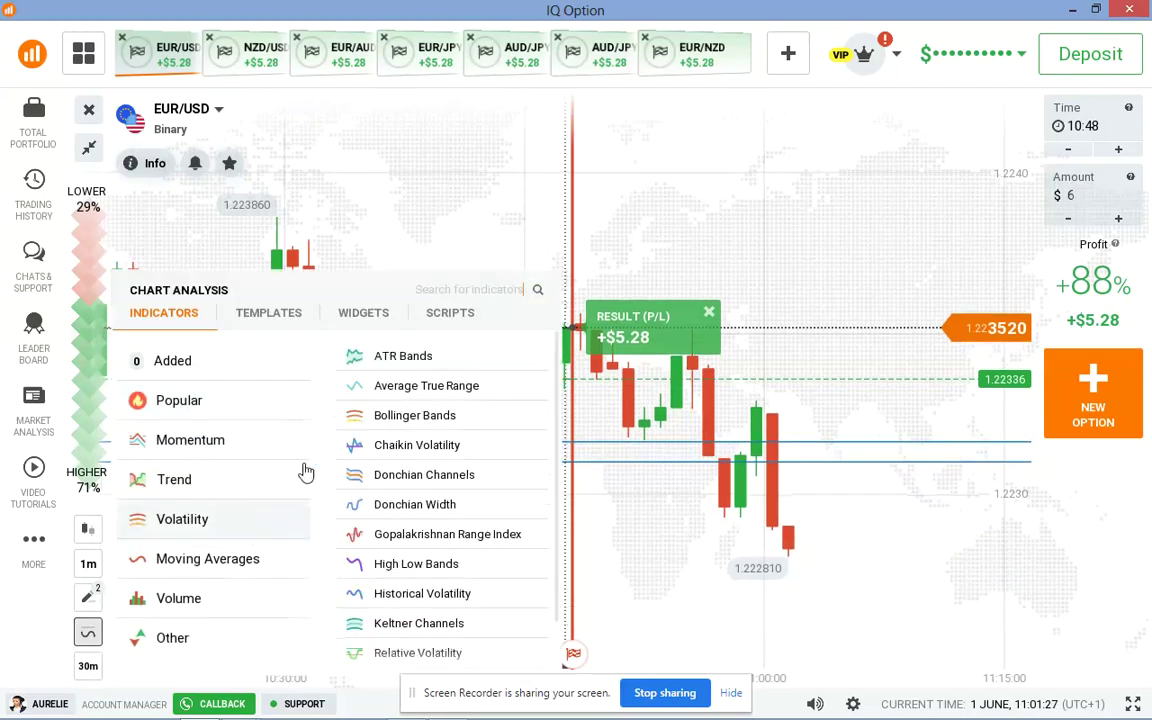
mouse_move(200, 568)
left_click(413, 521)
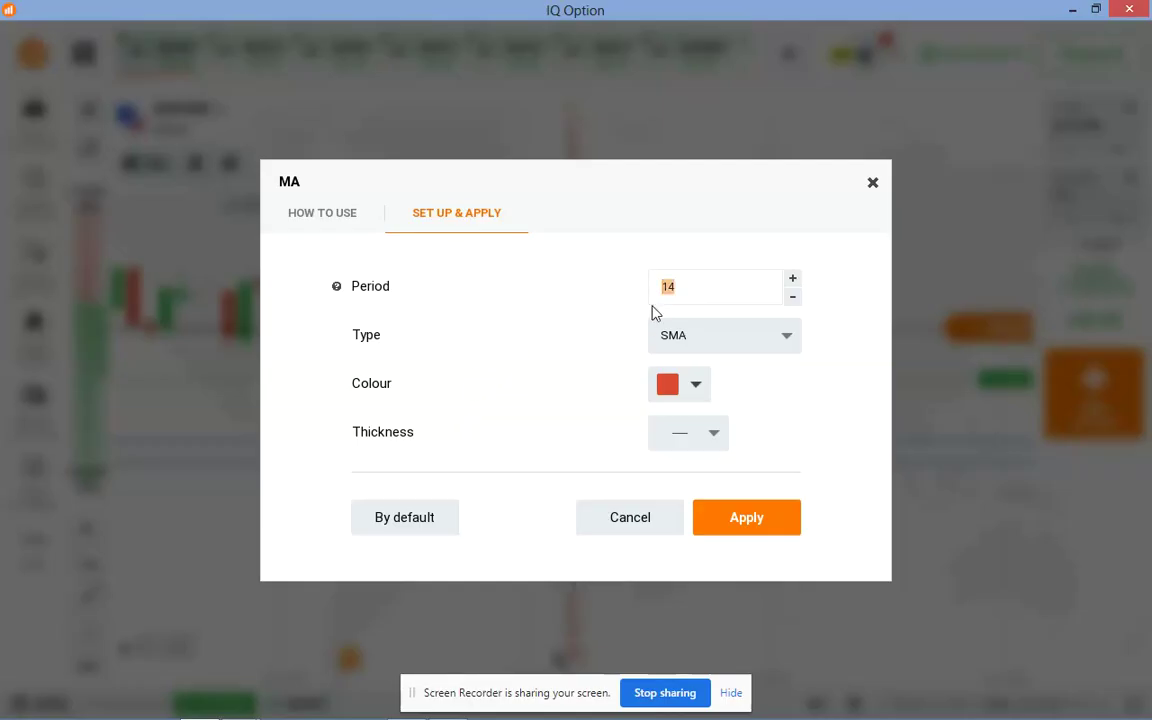
left_click(697, 336)
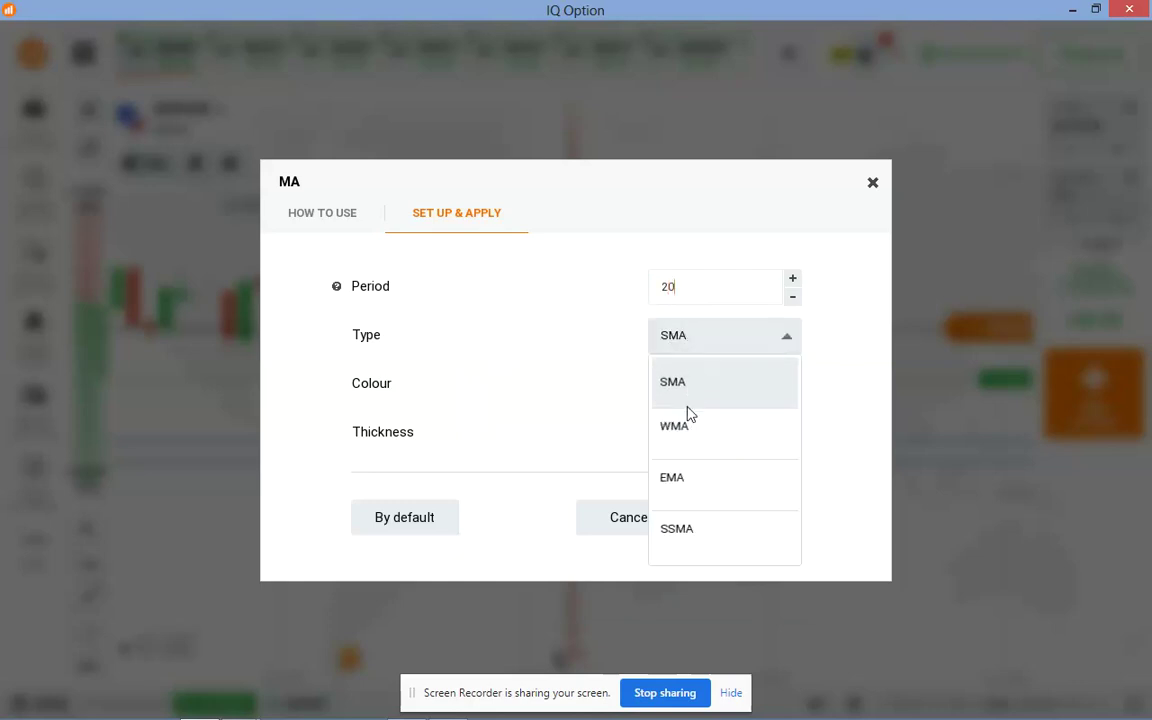
left_click(683, 500)
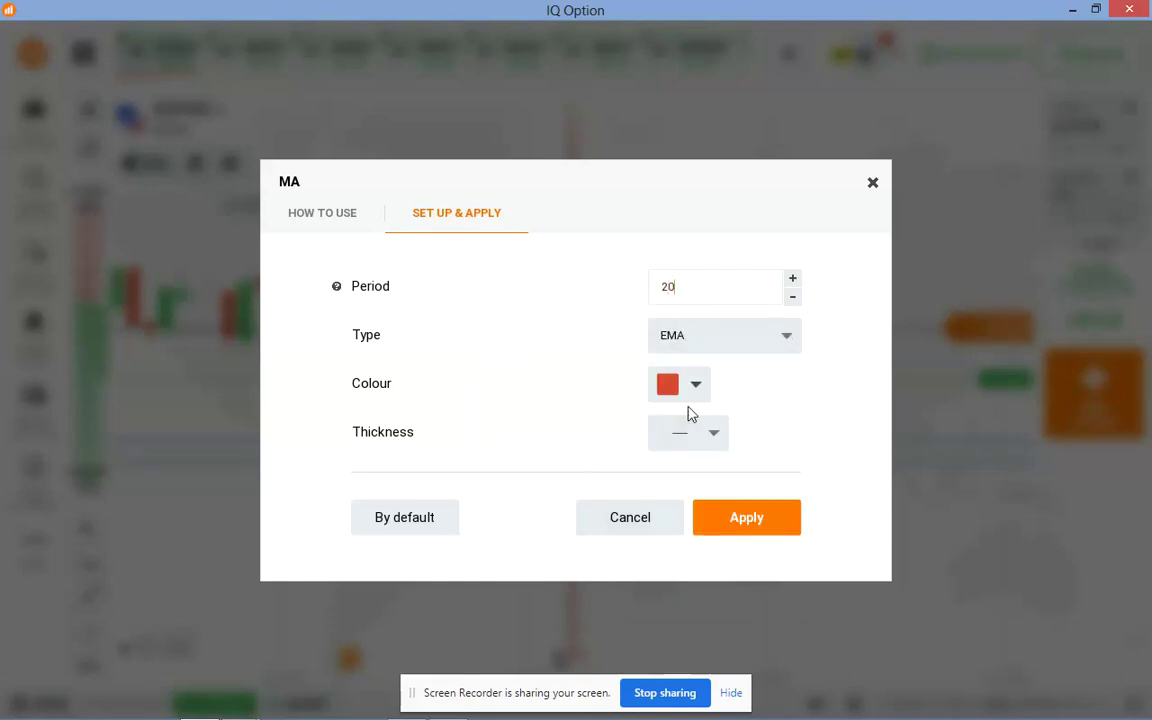
left_click(692, 396)
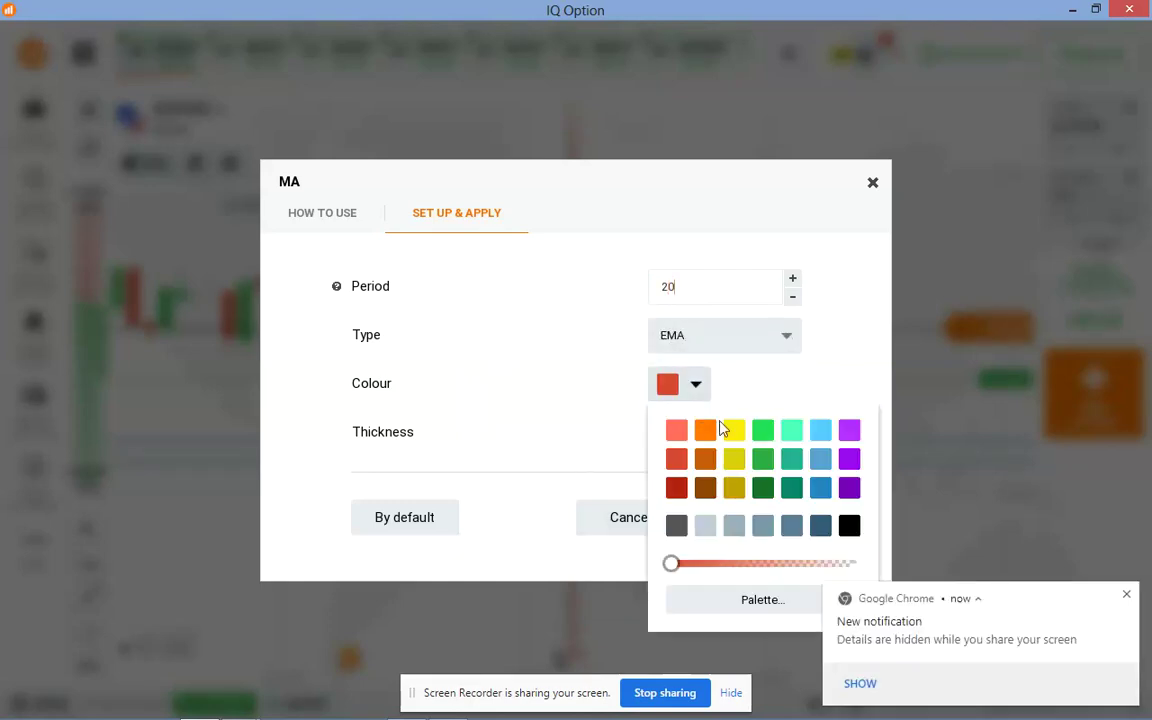
left_click(595, 453)
left_click(746, 516)
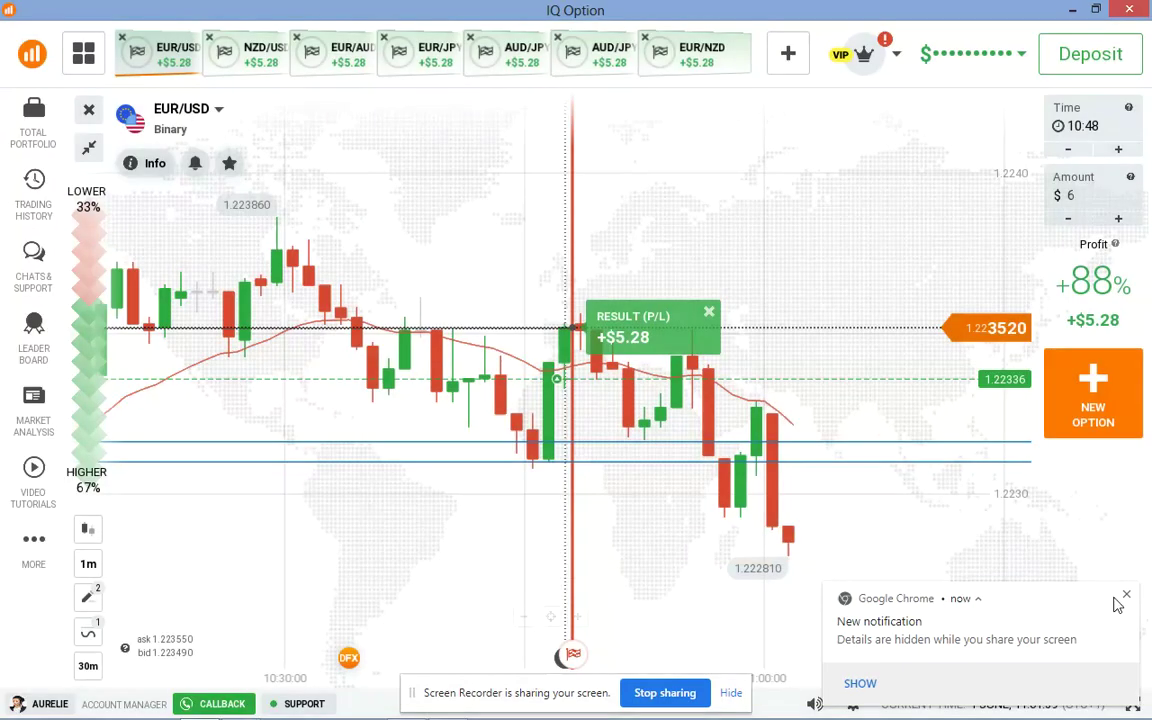
left_click(1127, 598)
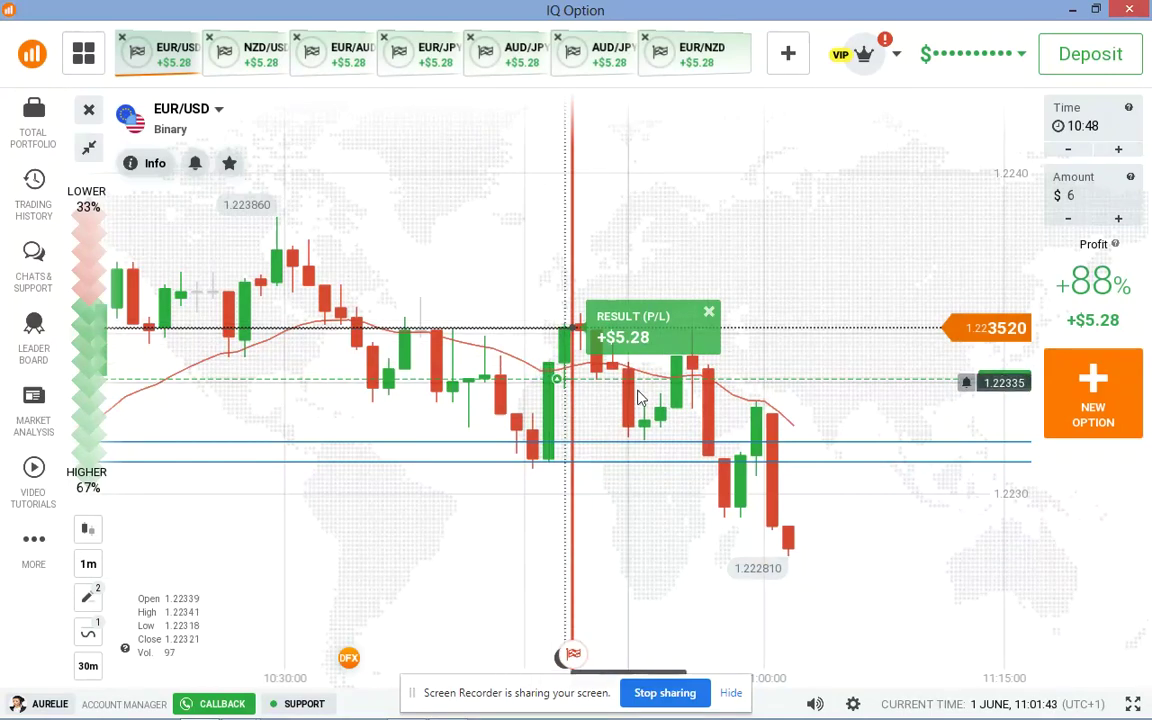
Examine the EUR/USD candles around the 10:48 trade against the moving average and the two horizontal lines.
scroll(689, 378, "up", 5)
scroll(347, 391, "down", 5)
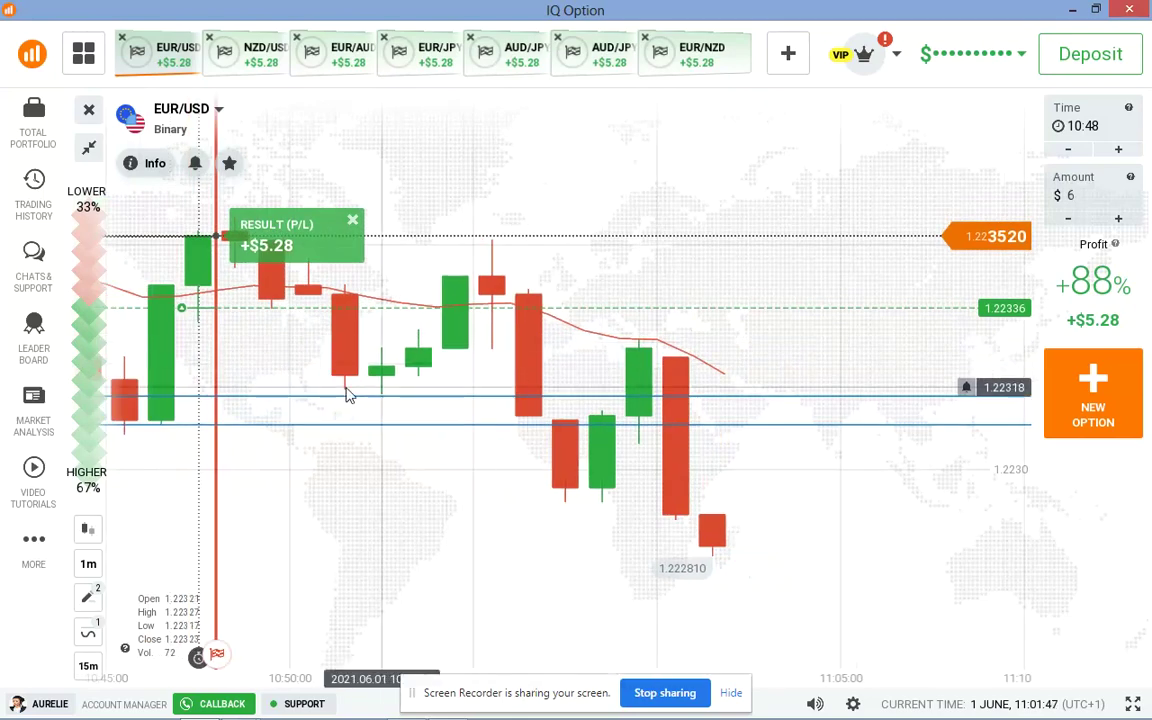
scroll(373, 393, "up", 2)
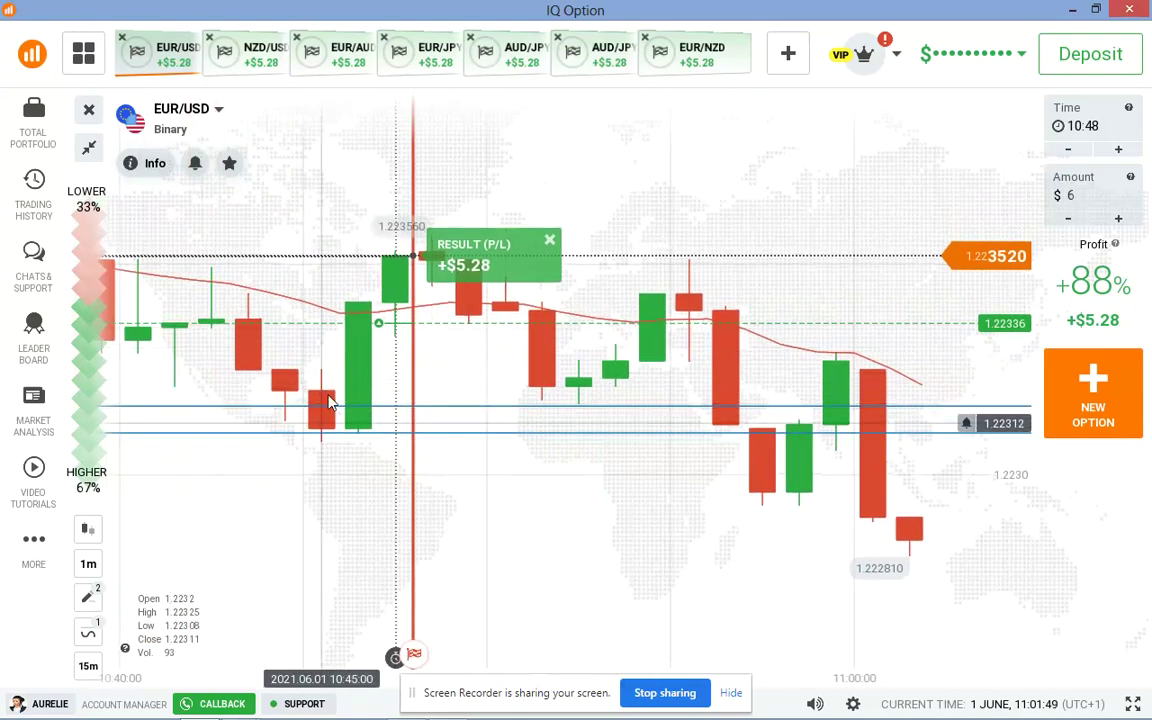
scroll(316, 405, "down", 3)
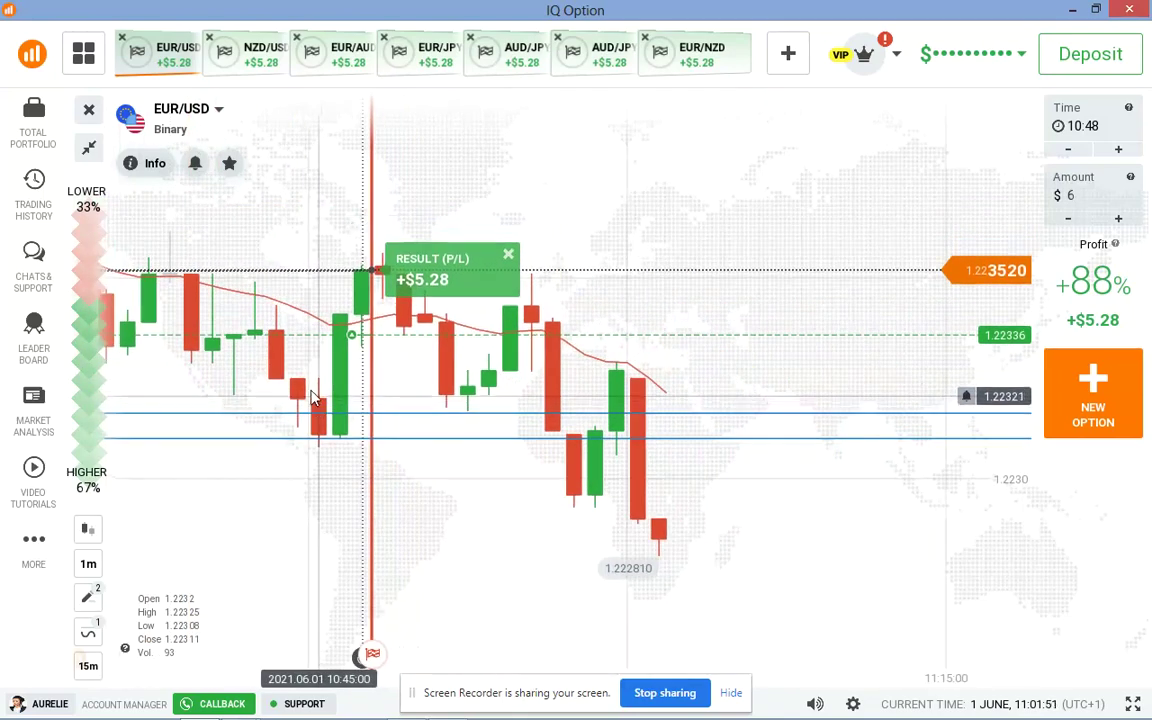
left_click_drag(381, 374, 424, 380)
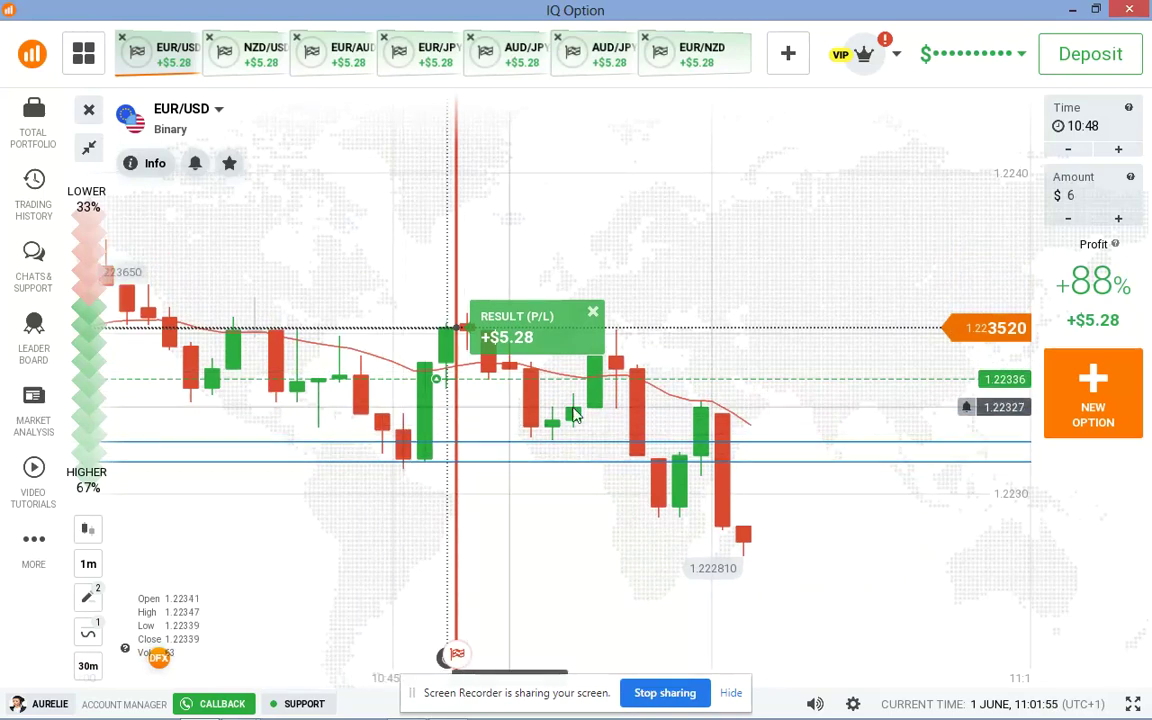
scroll(678, 338, "up", 2)
scroll(676, 337, "down", 4)
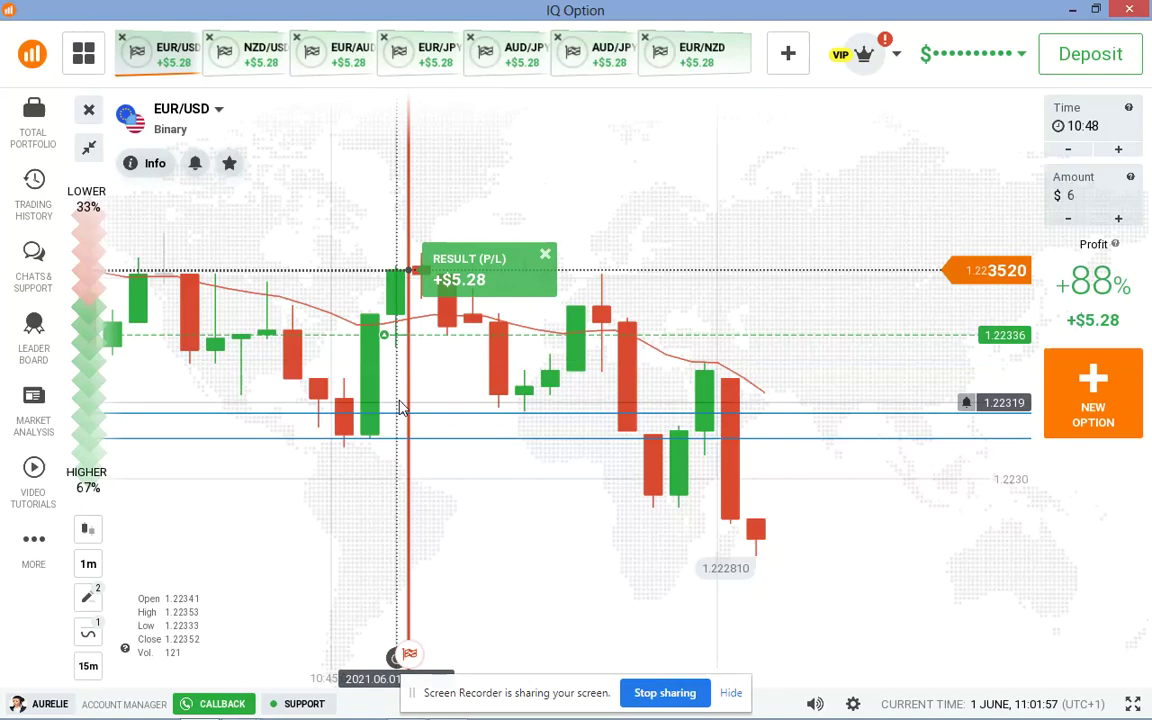
scroll(408, 393, "down", 2)
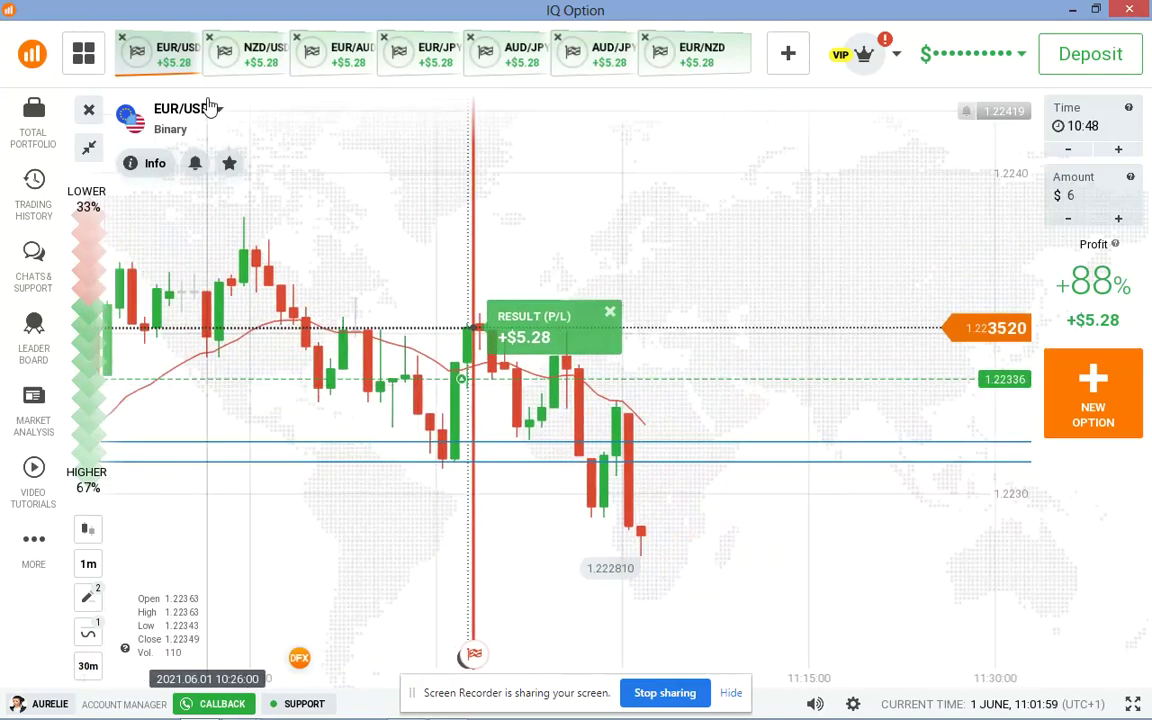
Open the EUR/JPY chart and add a Moving Average indicator with period 20 and type EMA.
left_click(249, 60)
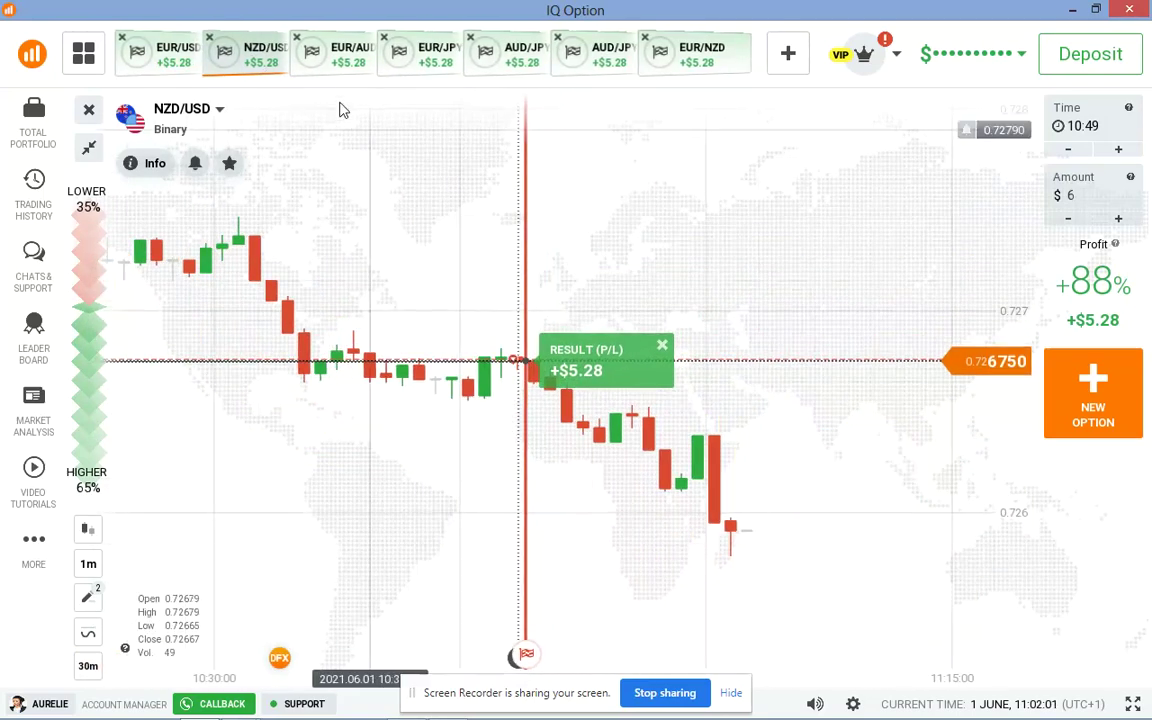
left_click(324, 64)
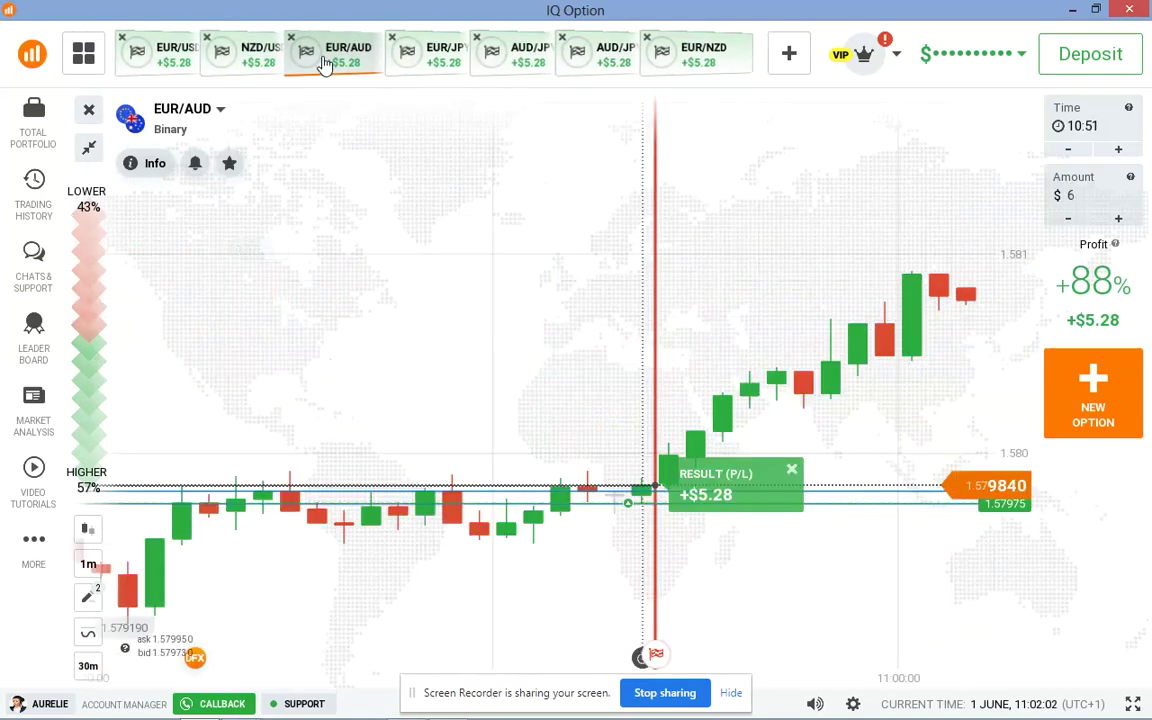
left_click(421, 56)
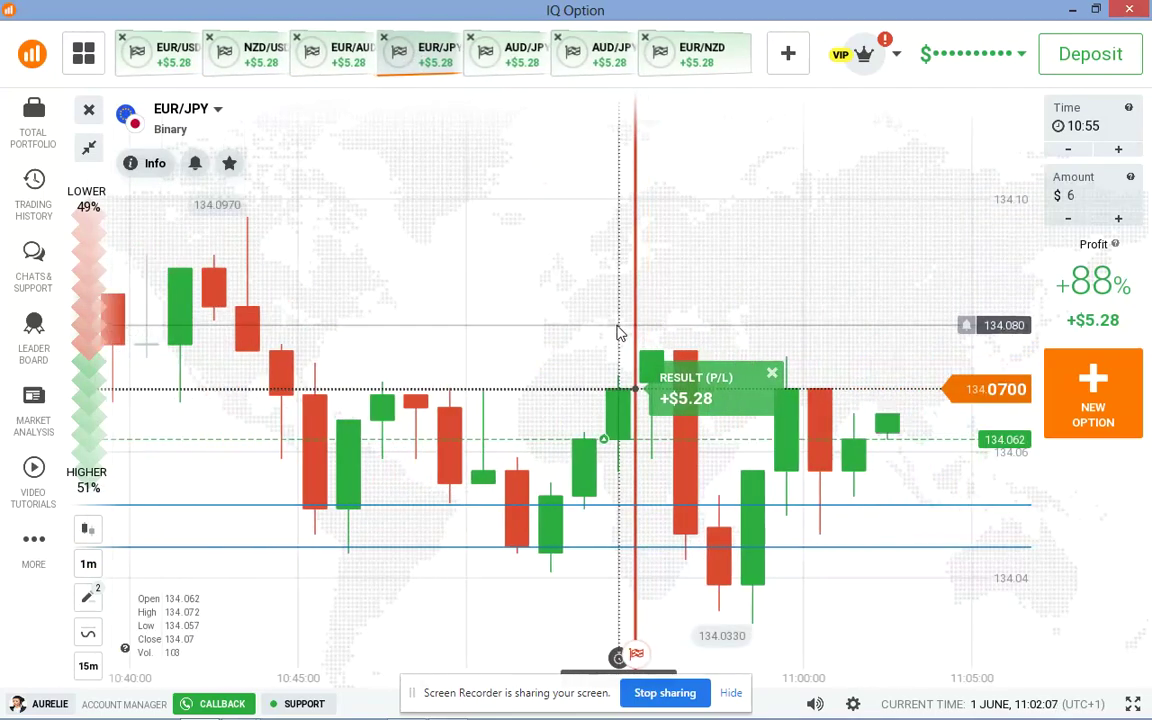
scroll(617, 333, "down", 2)
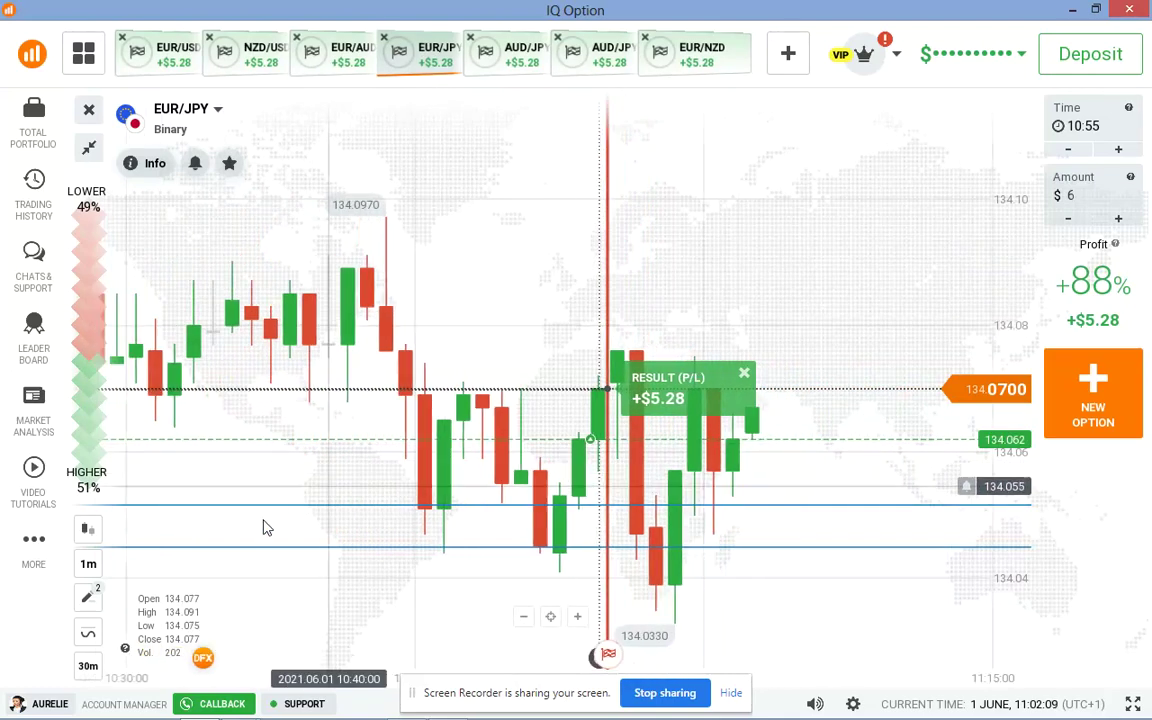
left_click(89, 636)
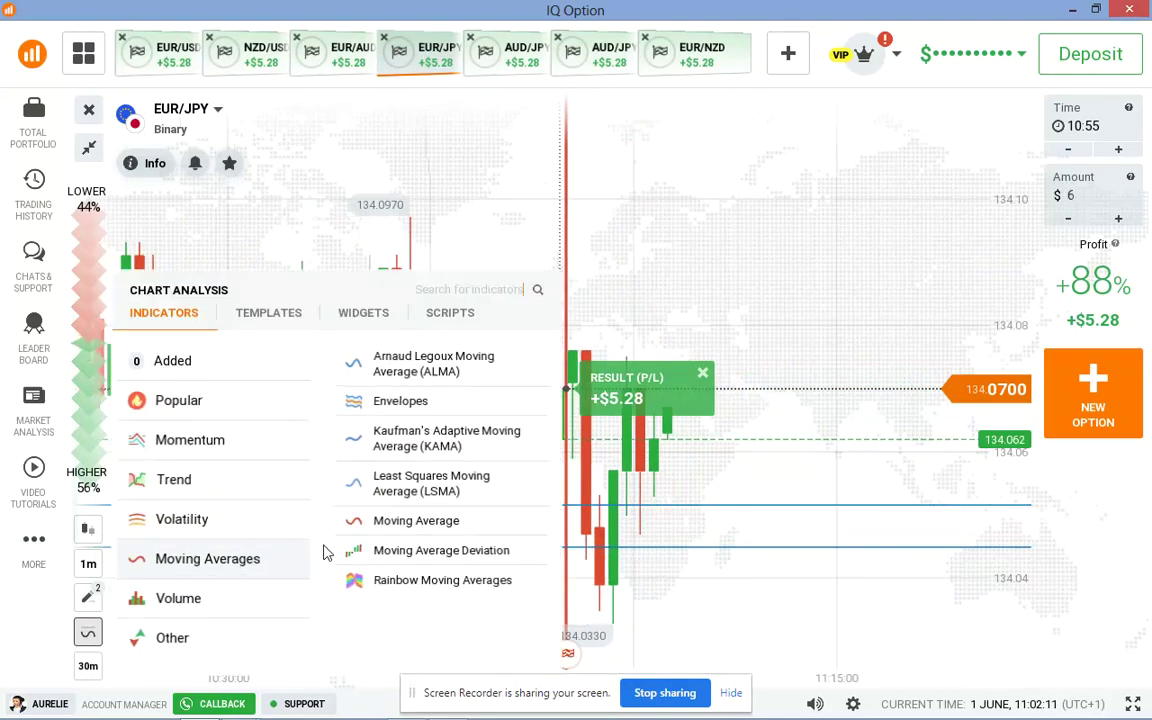
left_click(367, 524)
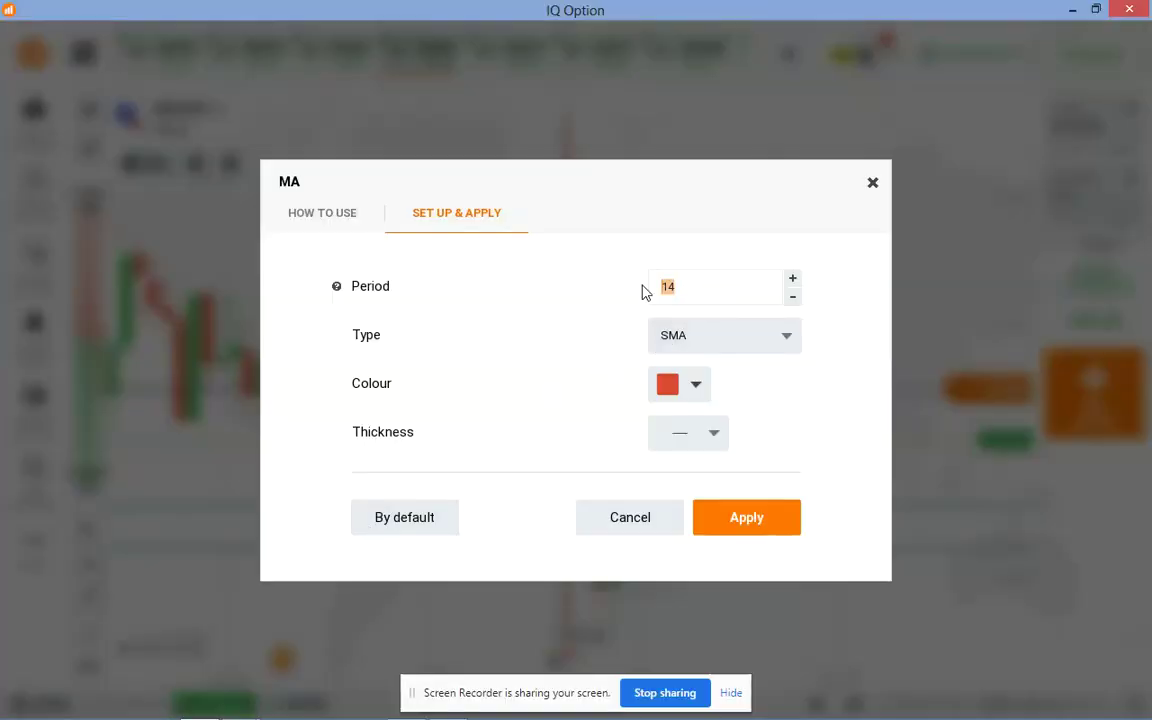
left_click(679, 341)
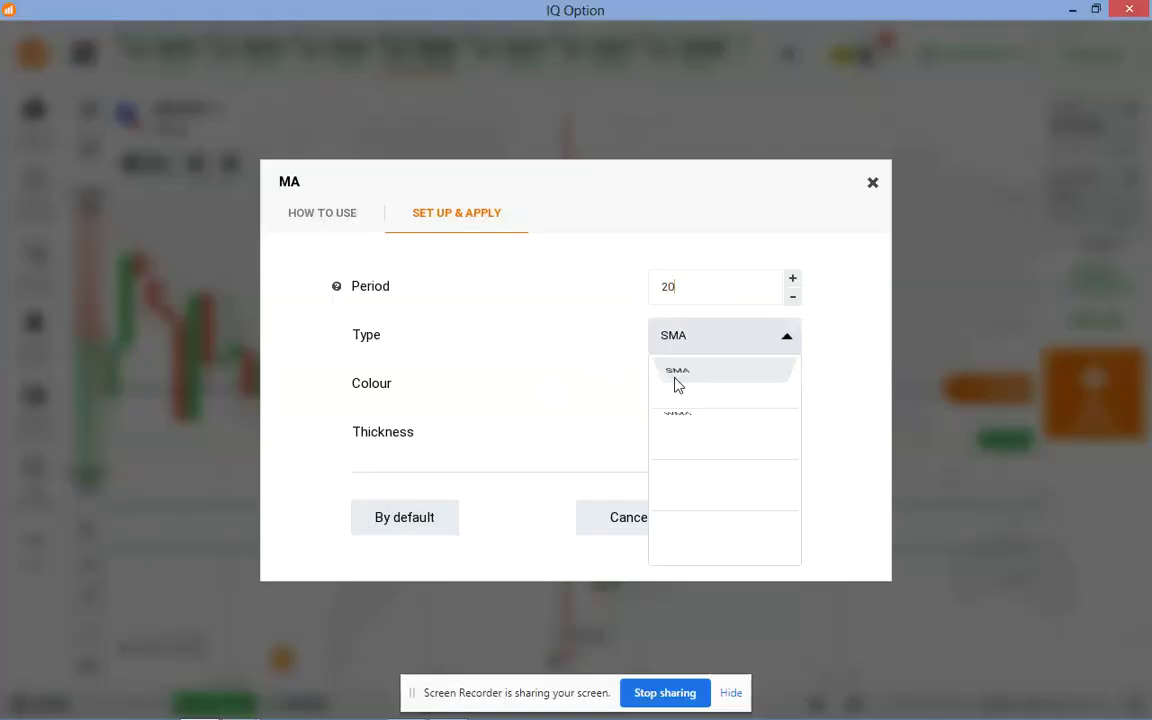
left_click(672, 479)
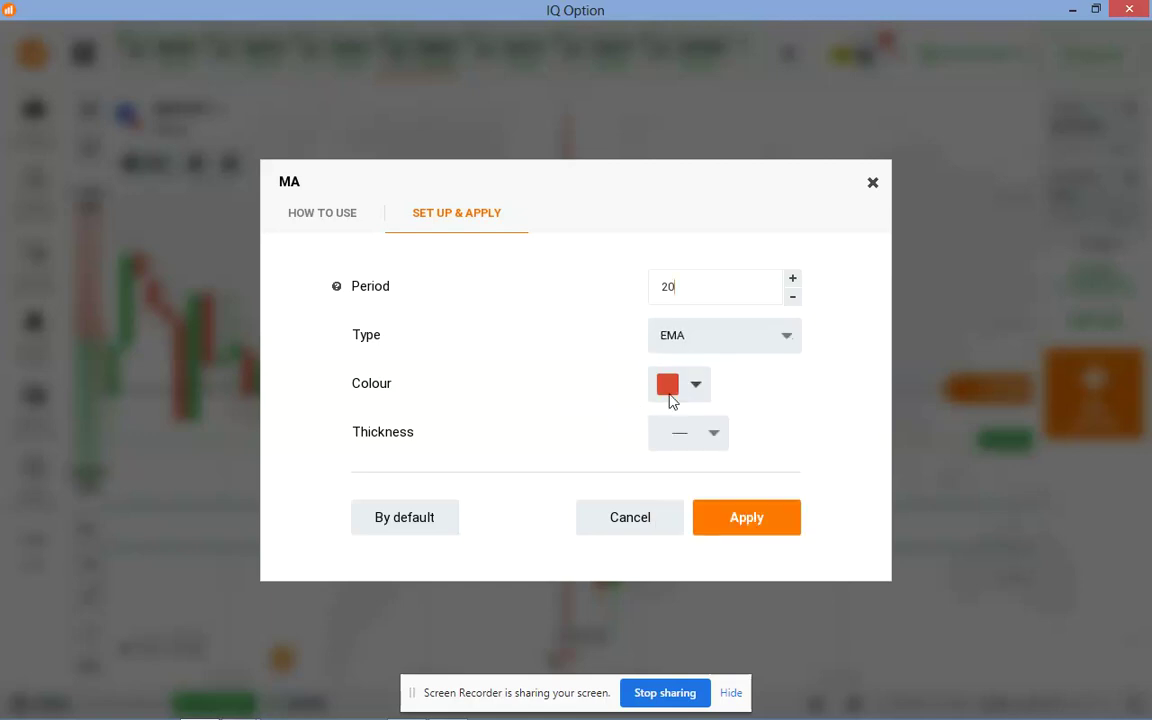
left_click(738, 515)
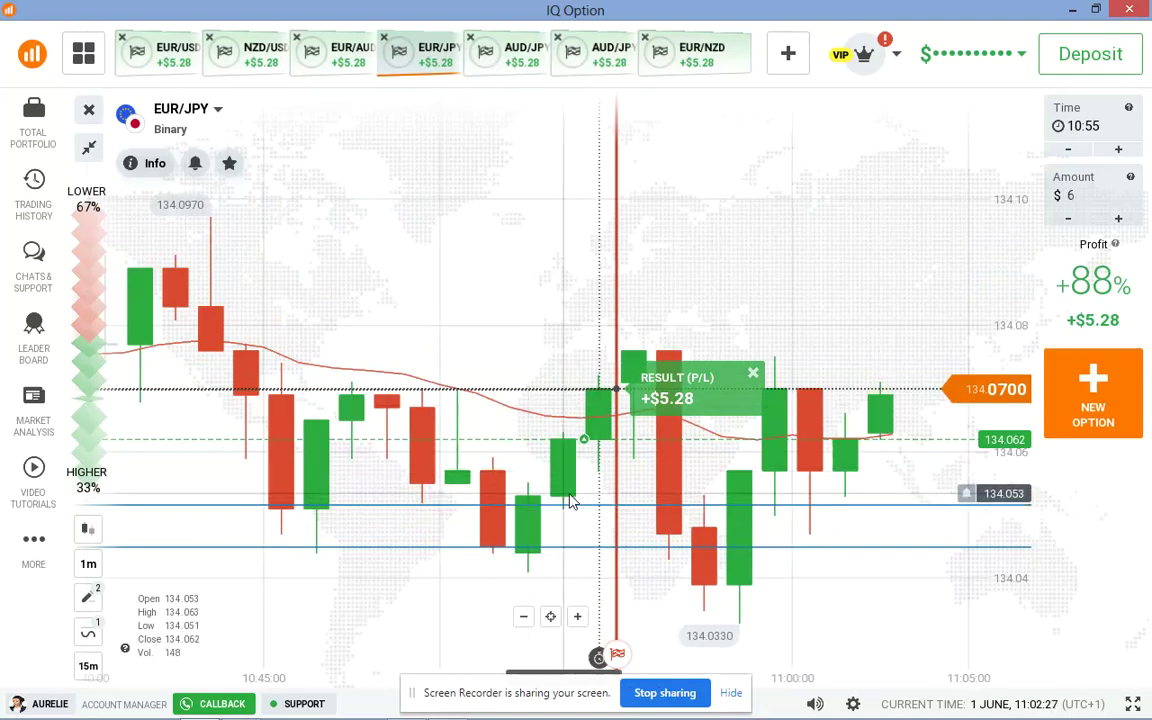
Compare how the recent EUR/USD candles and the EUR/JPY candles before the 10:55 expiration sit against their moving averages.
scroll(540, 508, "down", 2)
left_click(178, 55)
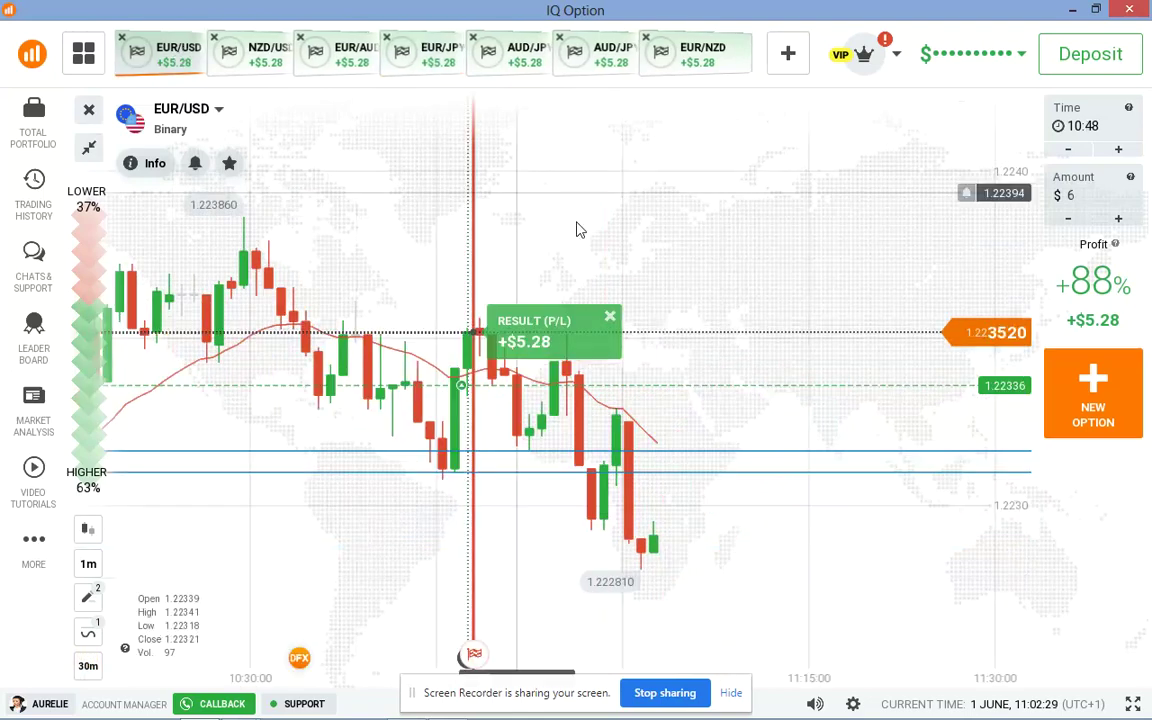
scroll(609, 352, "up", 2)
scroll(558, 354, "up", 2)
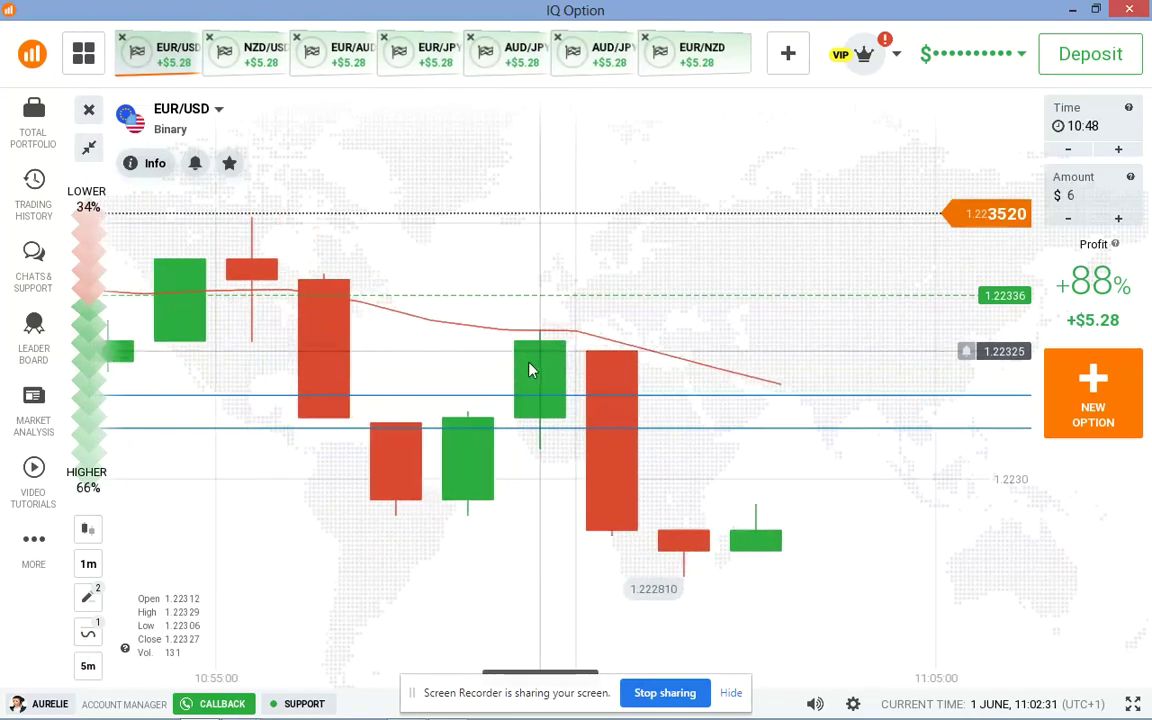
left_click(342, 55)
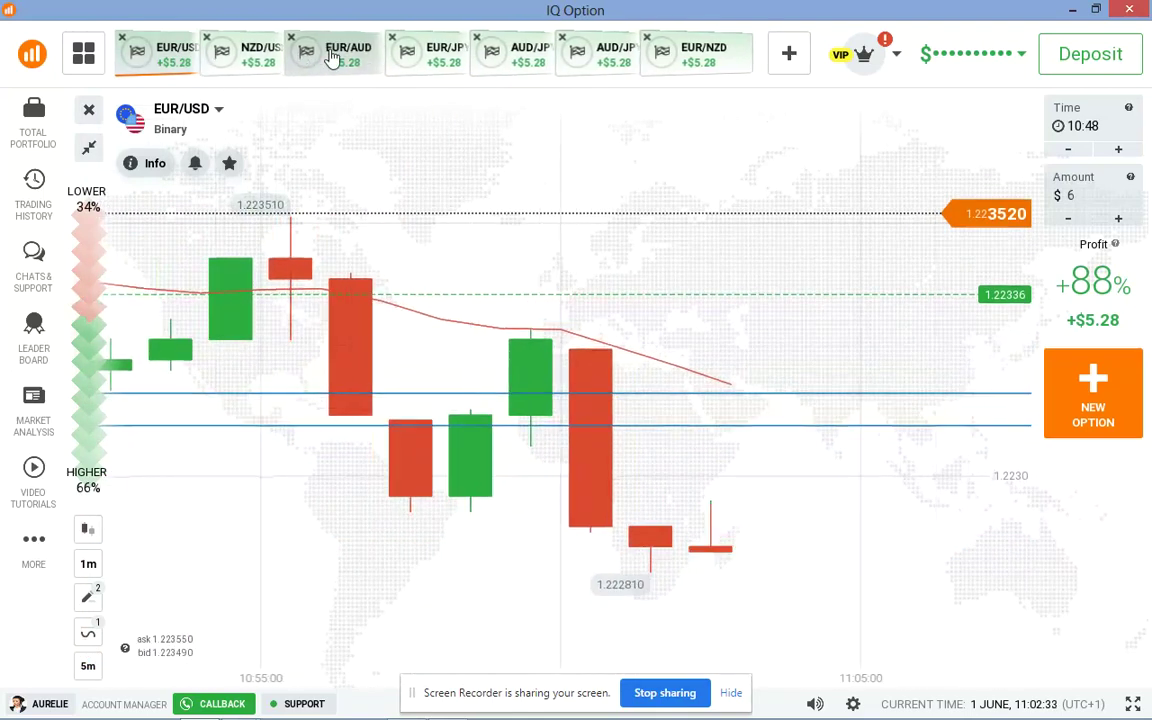
left_click(418, 62)
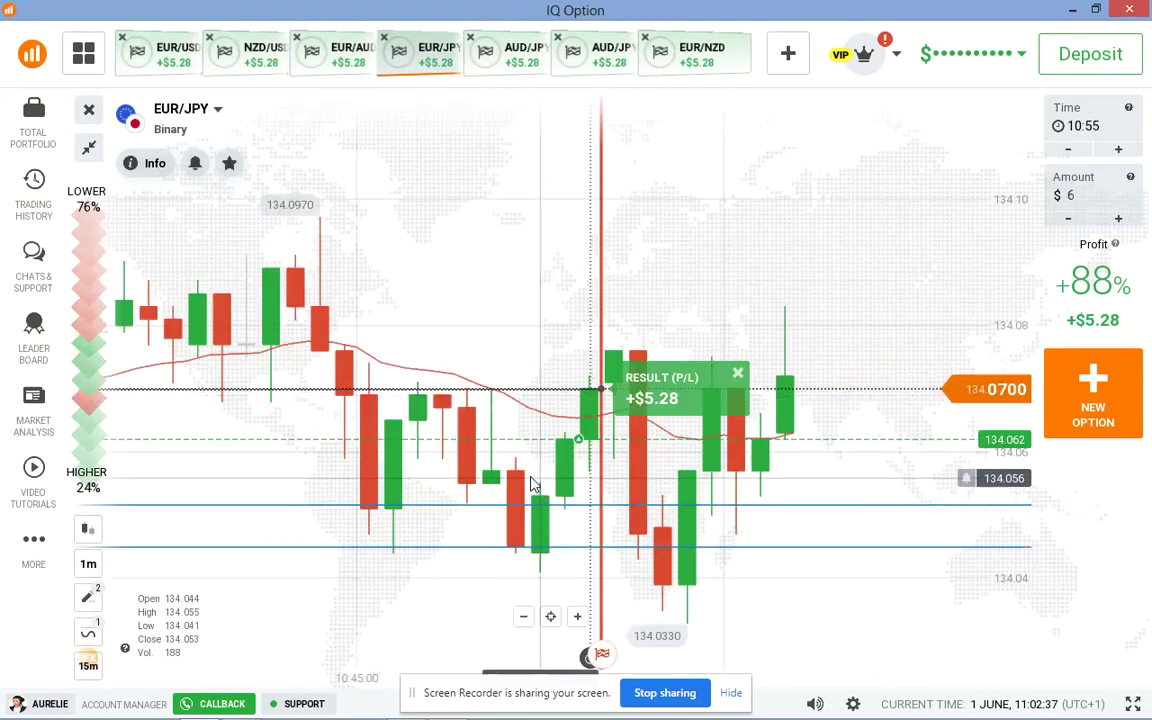
scroll(531, 484, "up", 2)
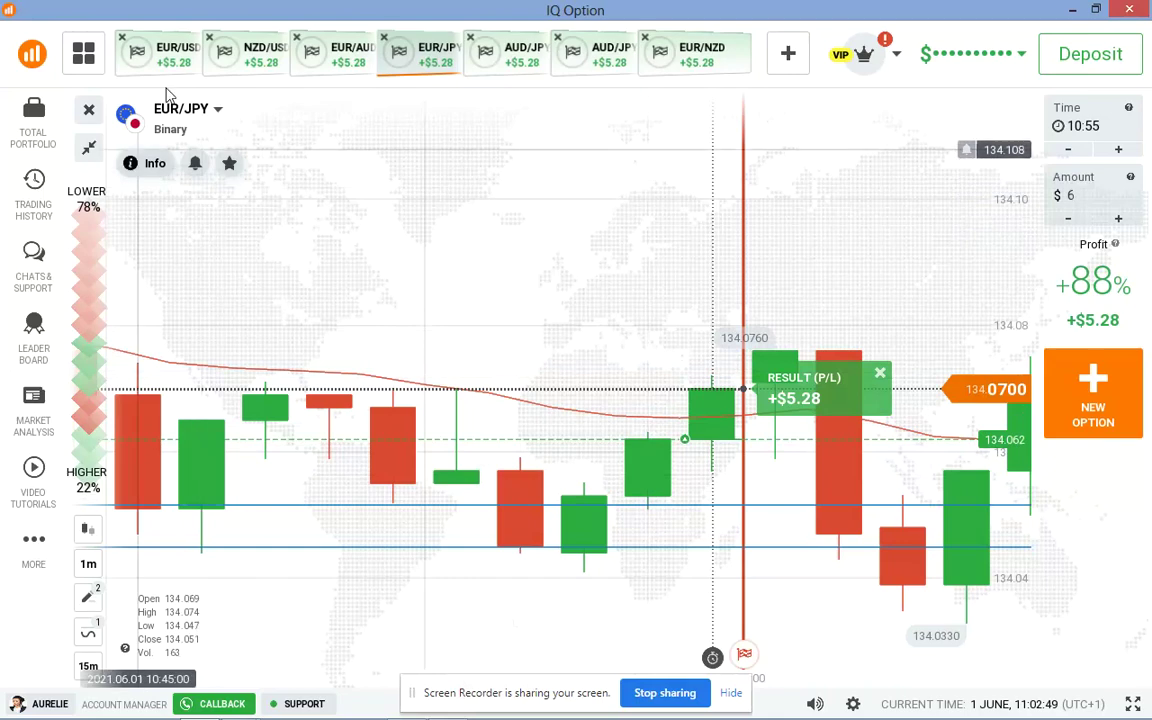
Review the latest EUR/USD price movement below its horizontal lines and the wider EUR/JPY price history around the expired trade.
left_click(165, 55)
scroll(430, 236, "down", 3)
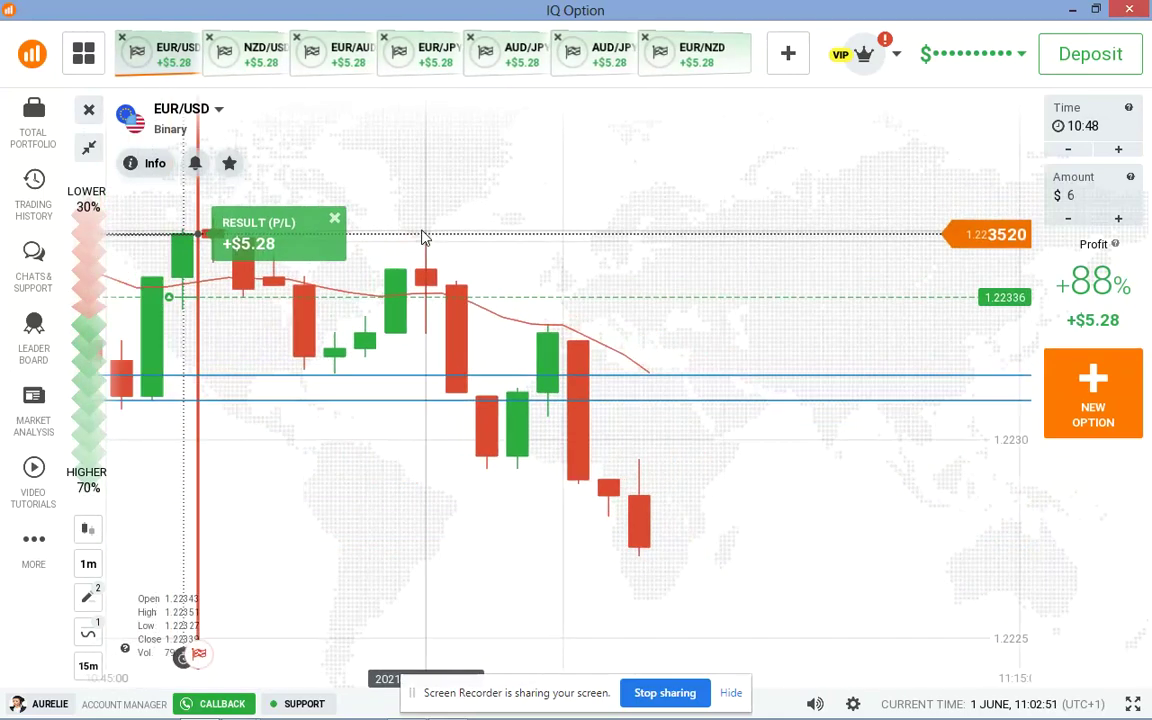
mouse_move(845, 705)
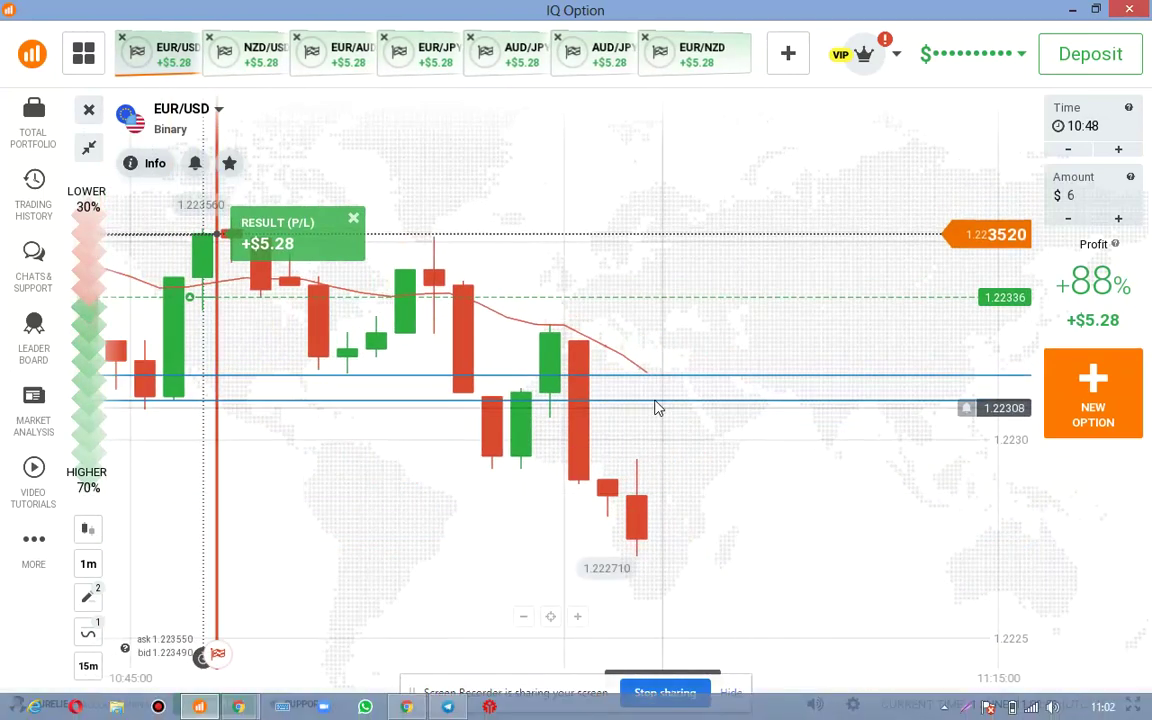
left_click_drag(553, 257, 651, 371)
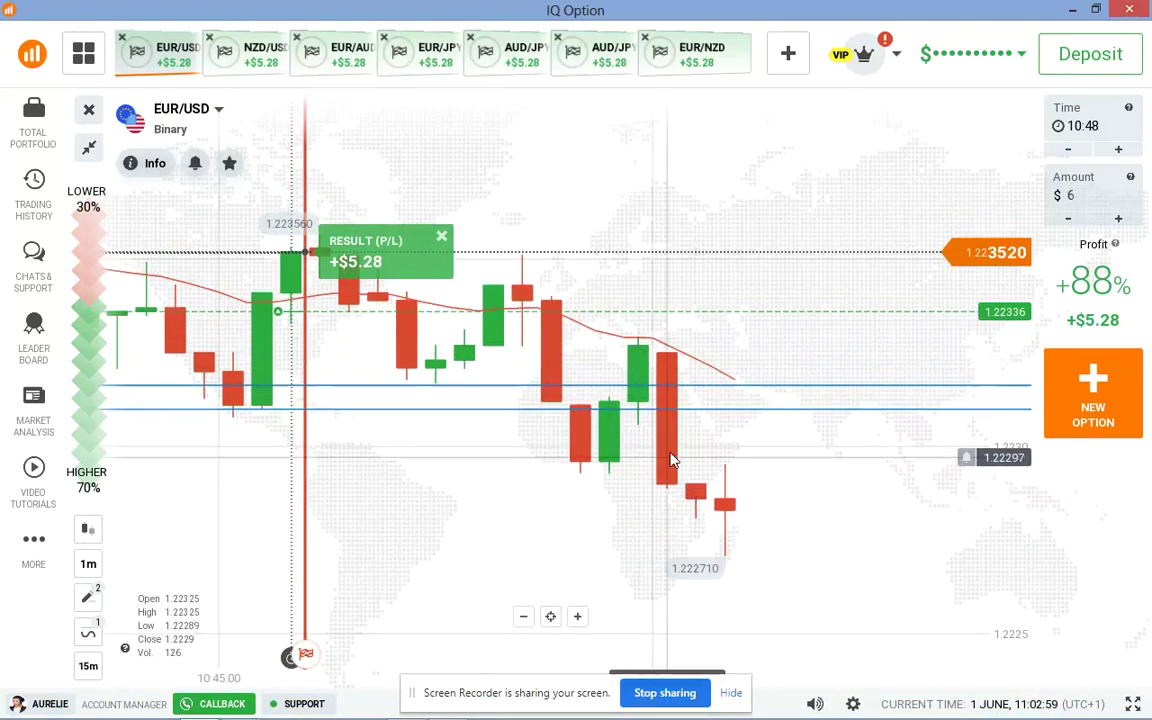
left_click(430, 66)
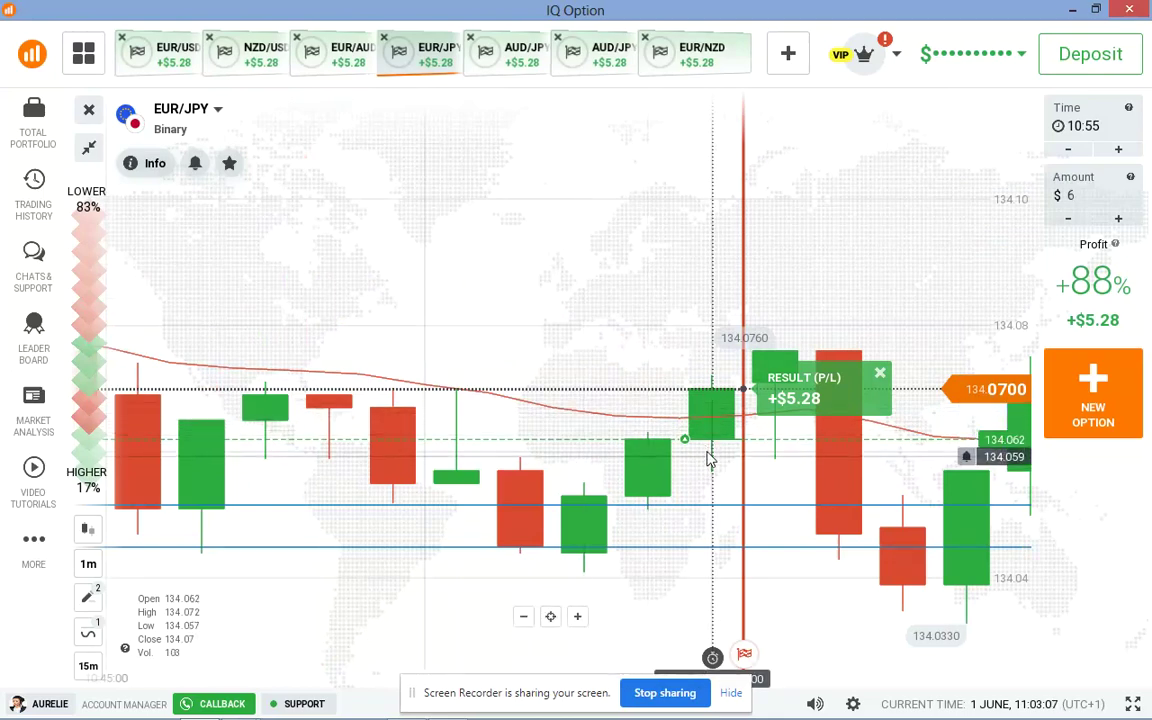
scroll(708, 463, "down", 5)
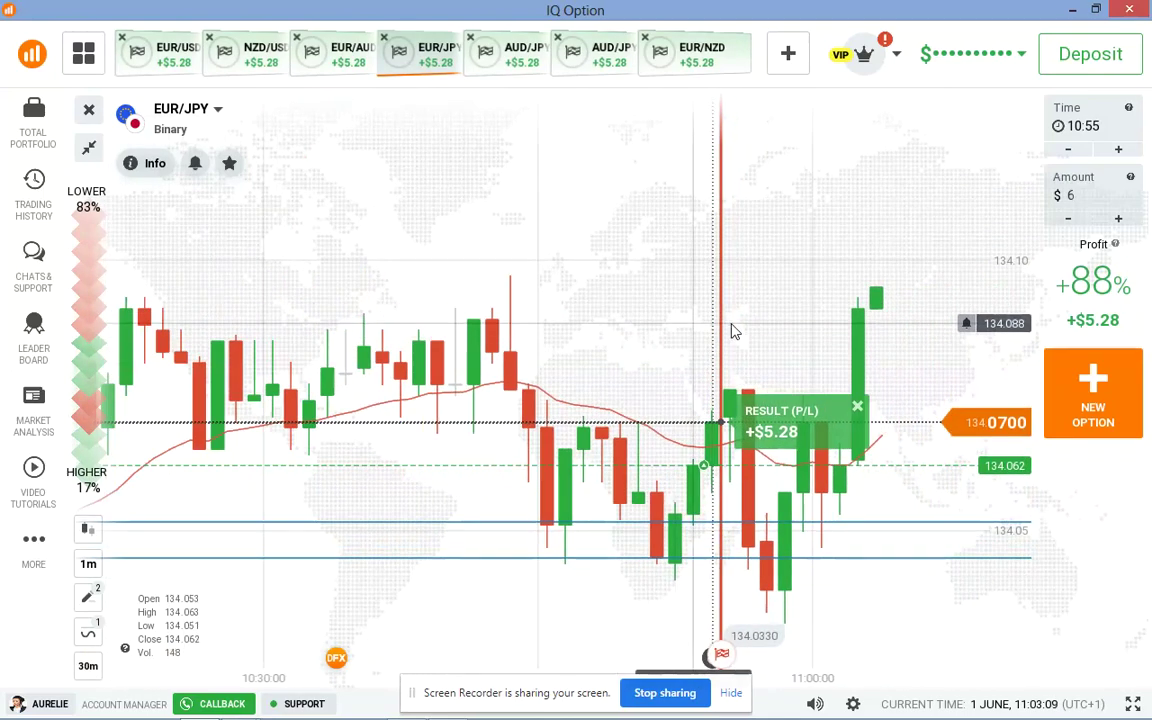
Open the EUR/USD chart and remove its 20-period moving average indicator.
left_click(165, 55)
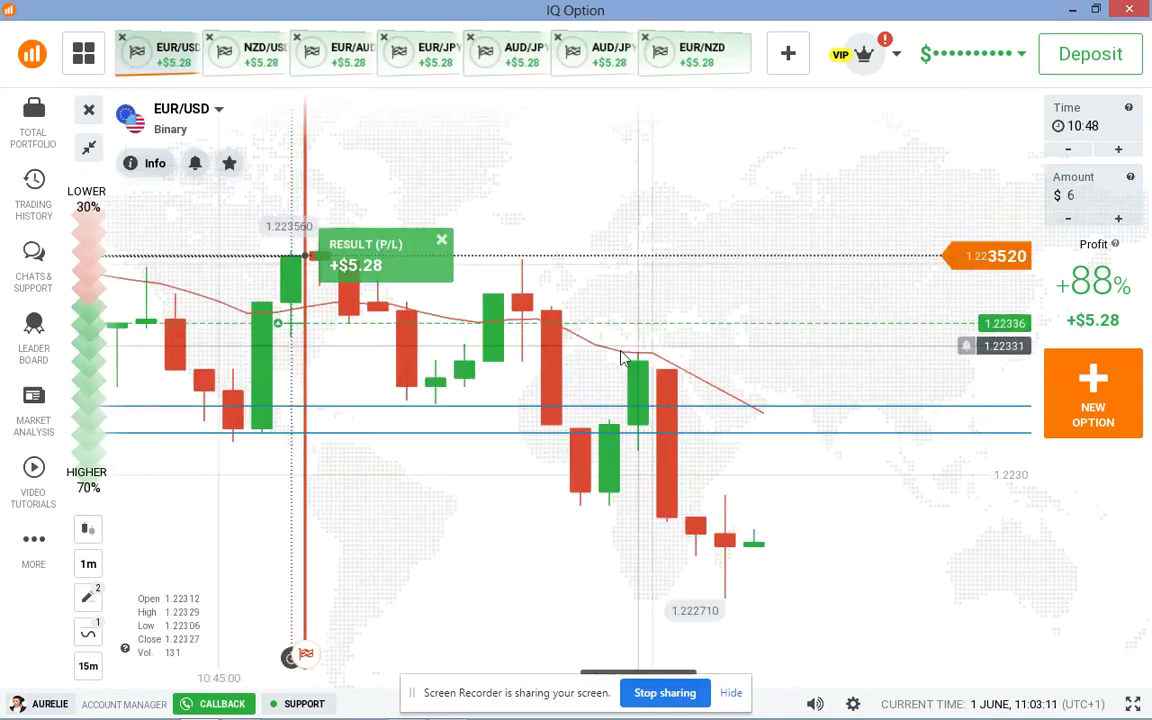
scroll(548, 507, "down", 3)
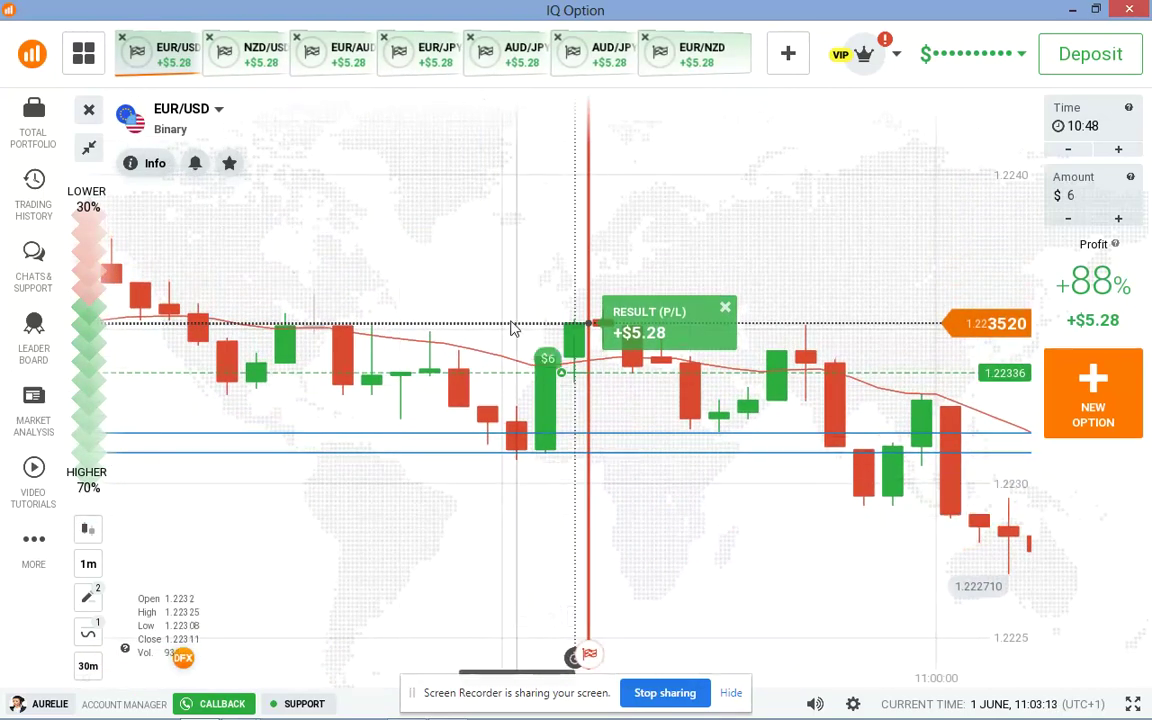
scroll(512, 328, "down", 6)
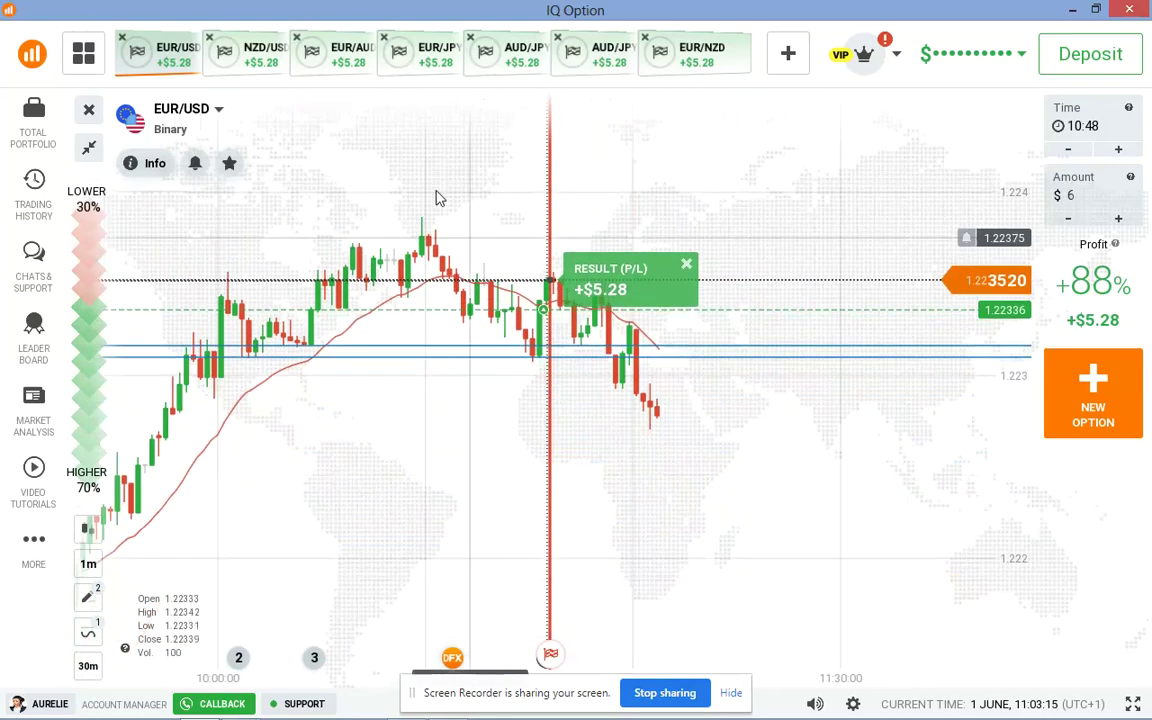
left_click_drag(449, 215, 499, 198)
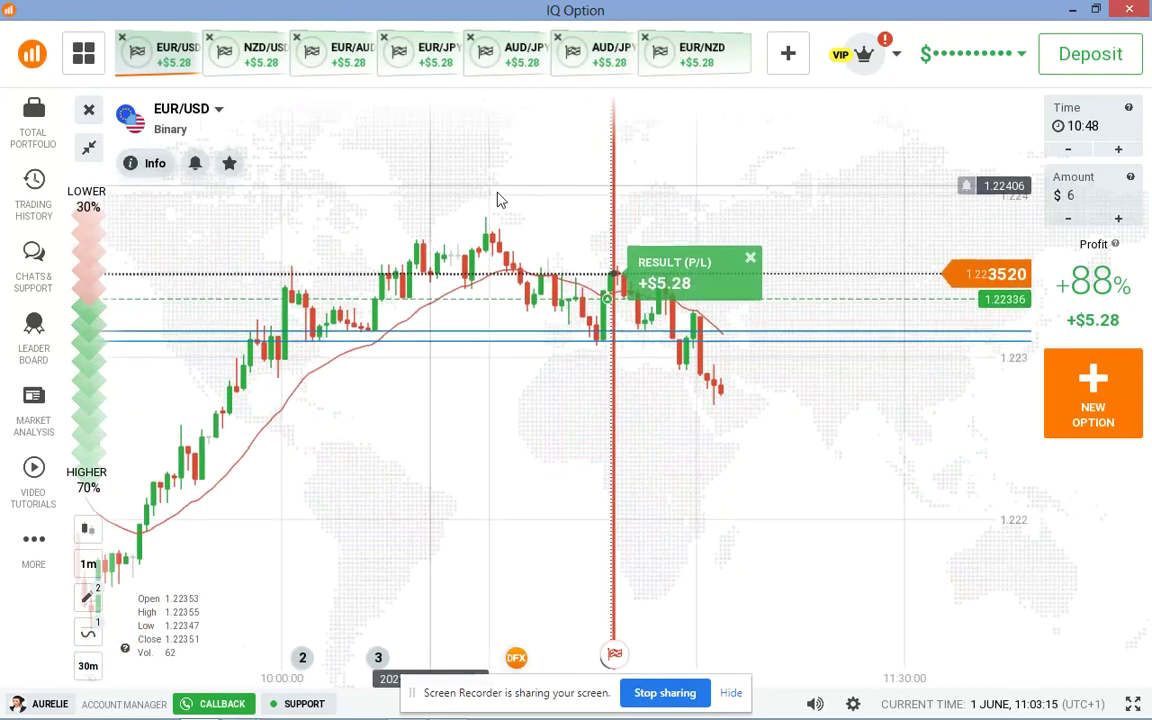
left_click(91, 633)
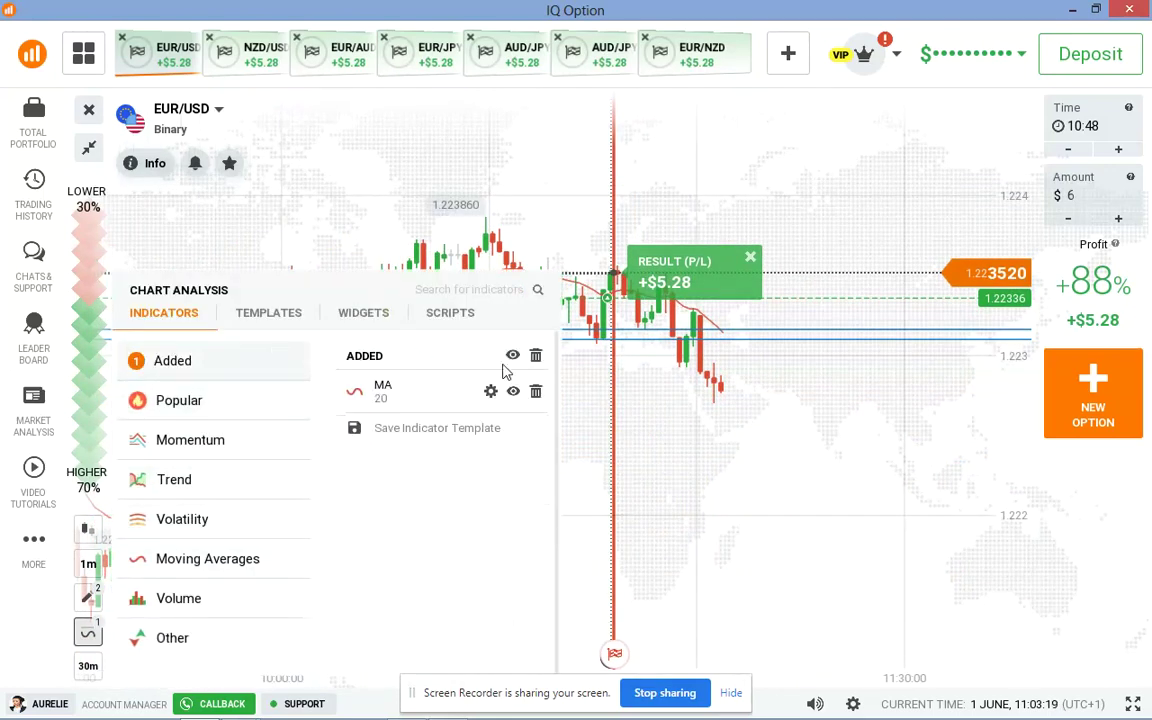
left_click(588, 383)
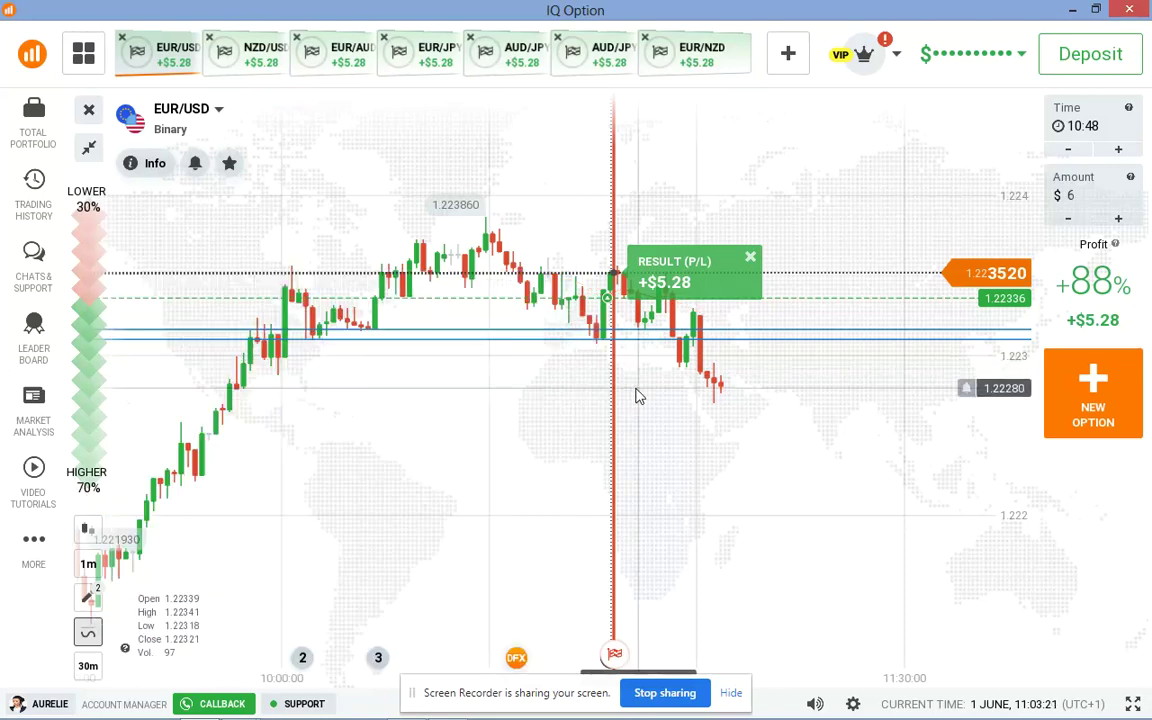
Examine the EUR/USD price swings from 10:00 up to the 10:48 trade against the two horizontal lines.
scroll(489, 381, "up", 5)
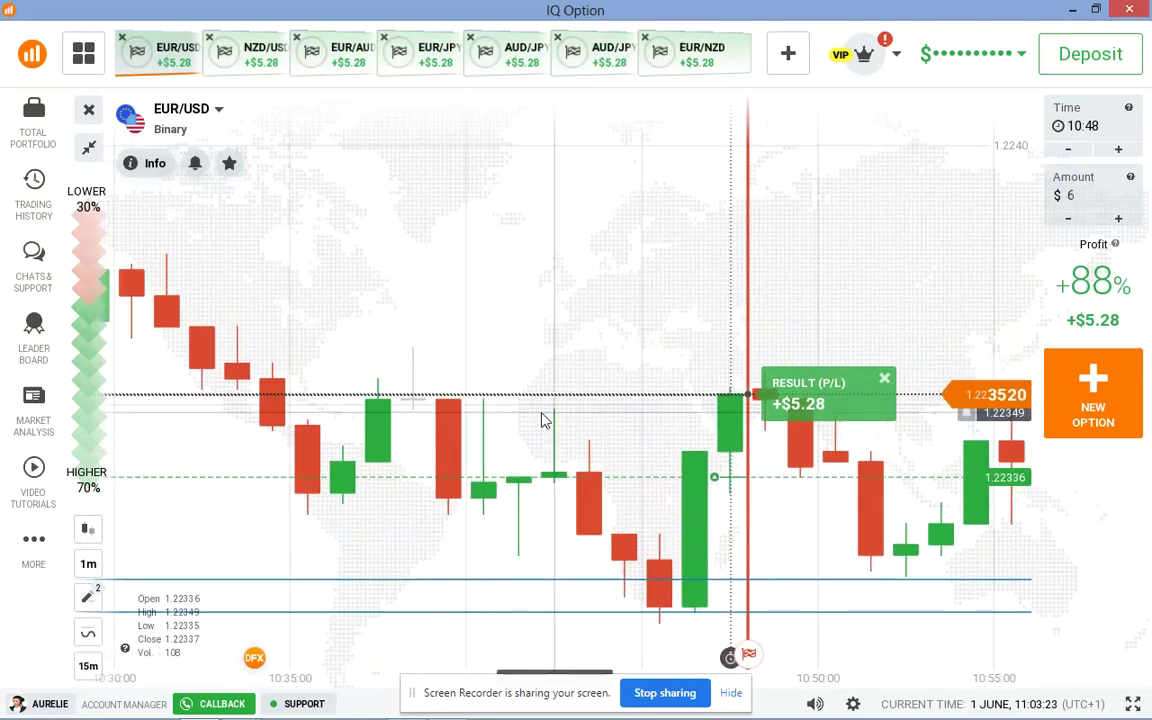
scroll(545, 420, "down", 3)
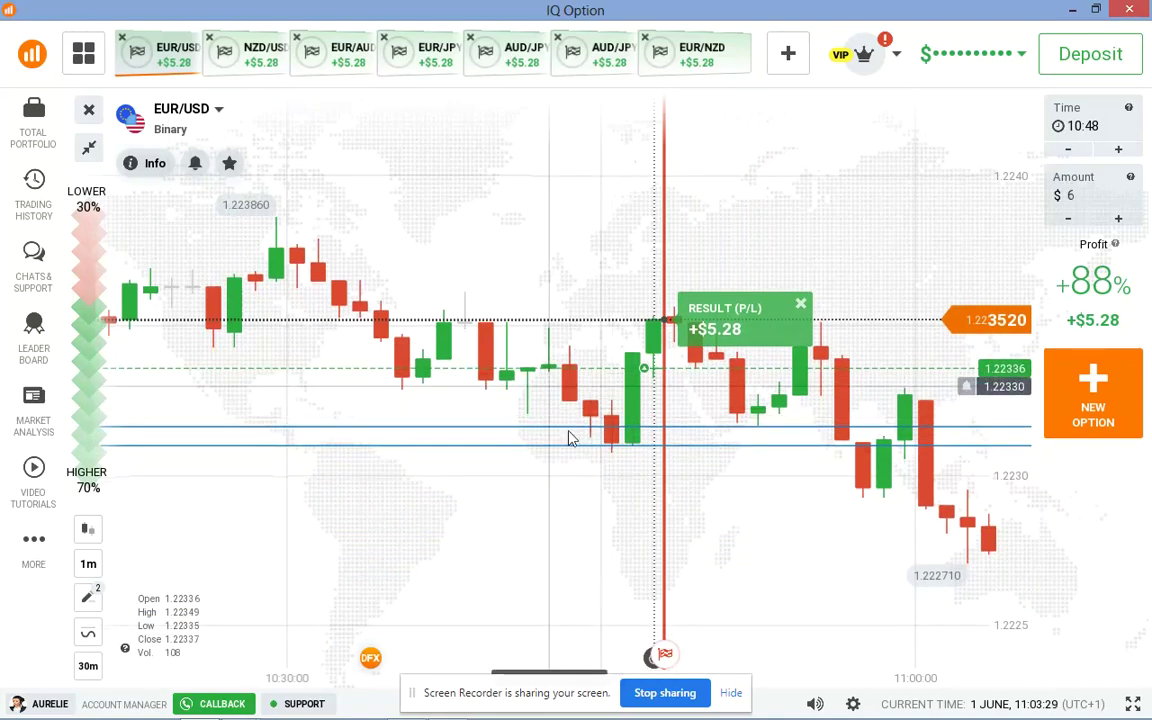
scroll(620, 402, "down", 2)
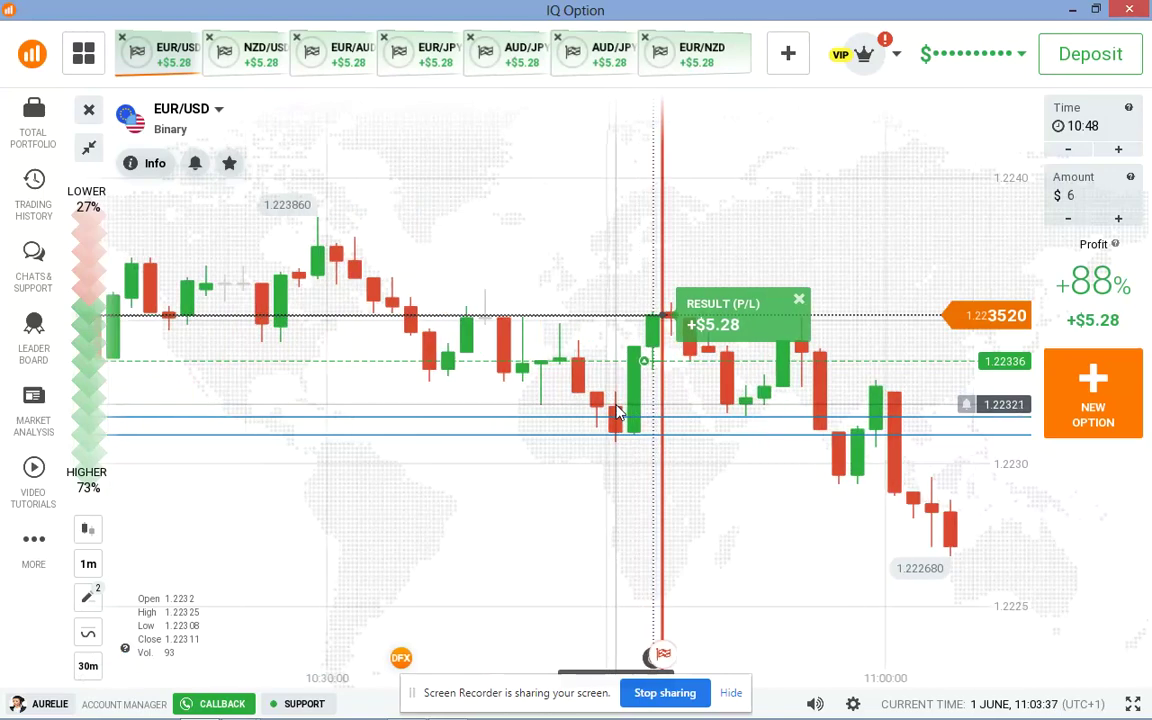
scroll(617, 411, "up", 3)
scroll(600, 430, "down", 3)
scroll(596, 430, "down", 2)
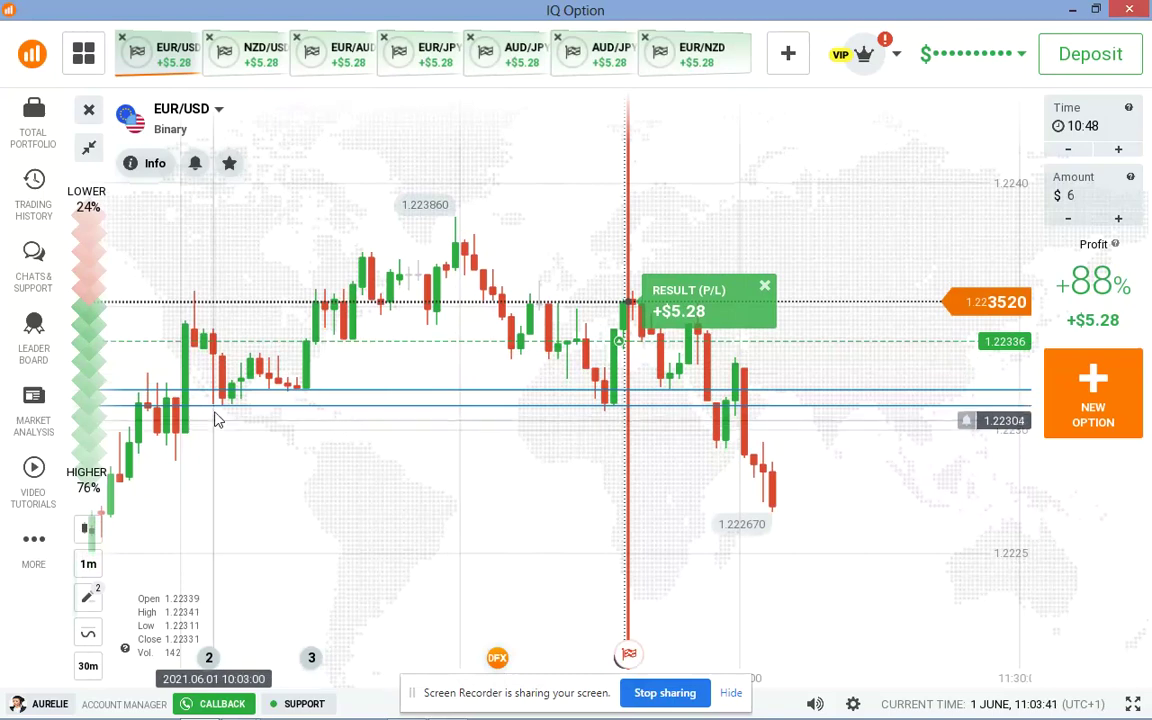
scroll(298, 445, "down", 1)
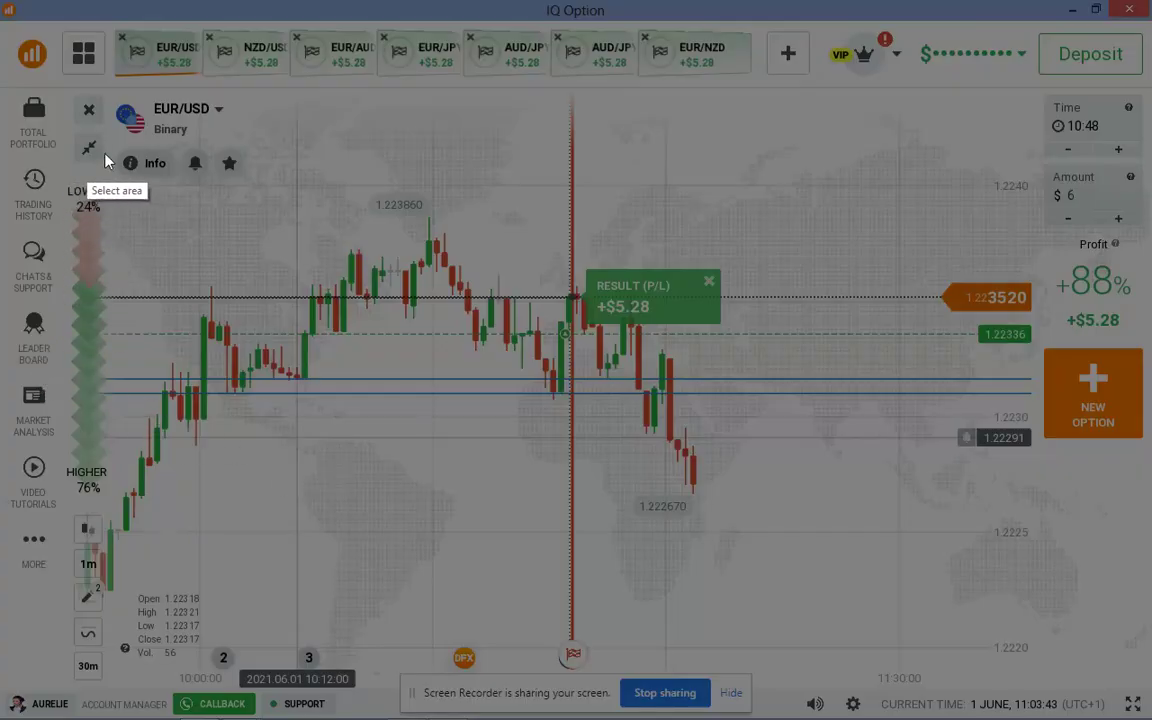
Capture the EUR/USD chart area as a screenshot and draw a freehand red arc over the price peak.
left_click_drag(265, 154, 948, 577)
left_click_drag(815, 483, 673, 499)
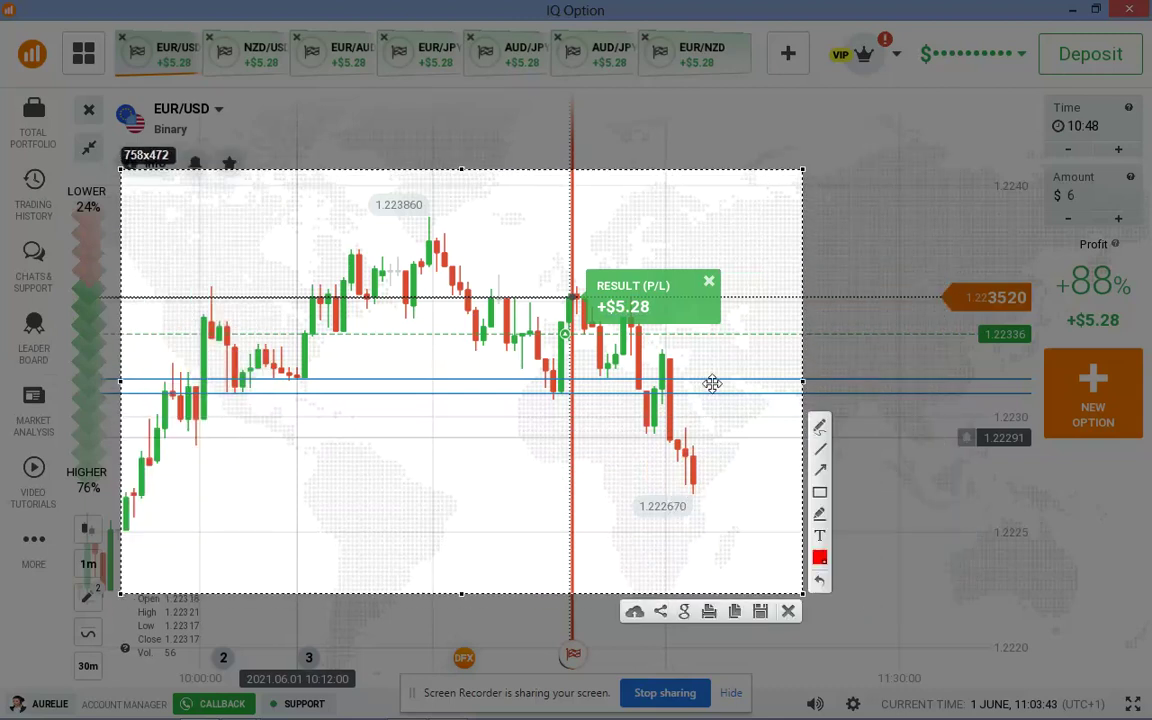
mouse_move(163, 390)
left_mouse_down()
mouse_move(347, 212)
mouse_move(615, 350)
left_mouse_up()
left_click_drag(220, 390, 590, 365)
left_click_drag(212, 408, 522, 373)
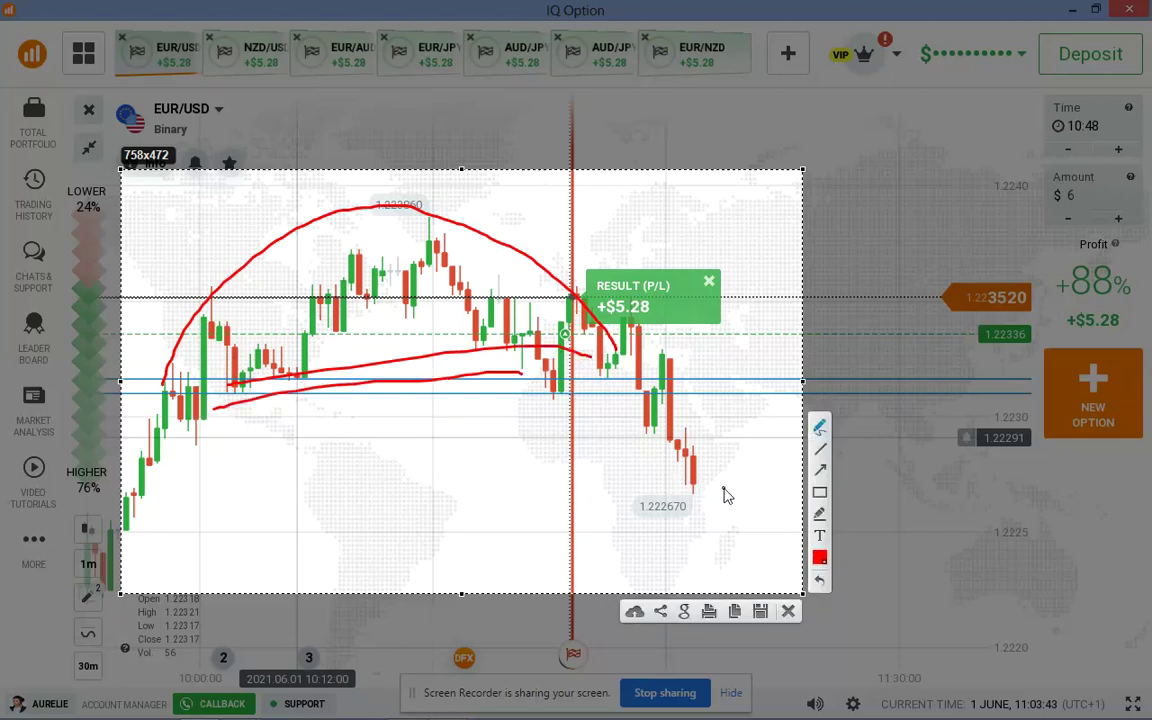
left_click(818, 582)
left_click(818, 582)
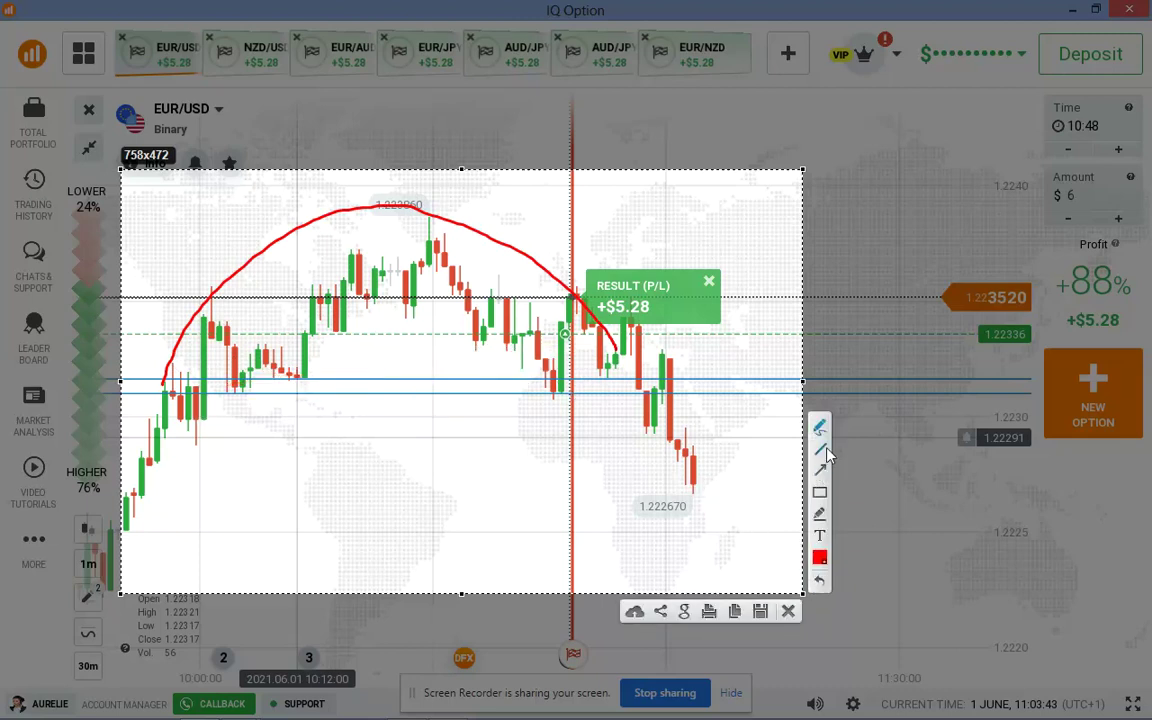
Draw two straight red lines along the lows beneath the arc and discard the screenshot.
left_click_drag(236, 397, 660, 402)
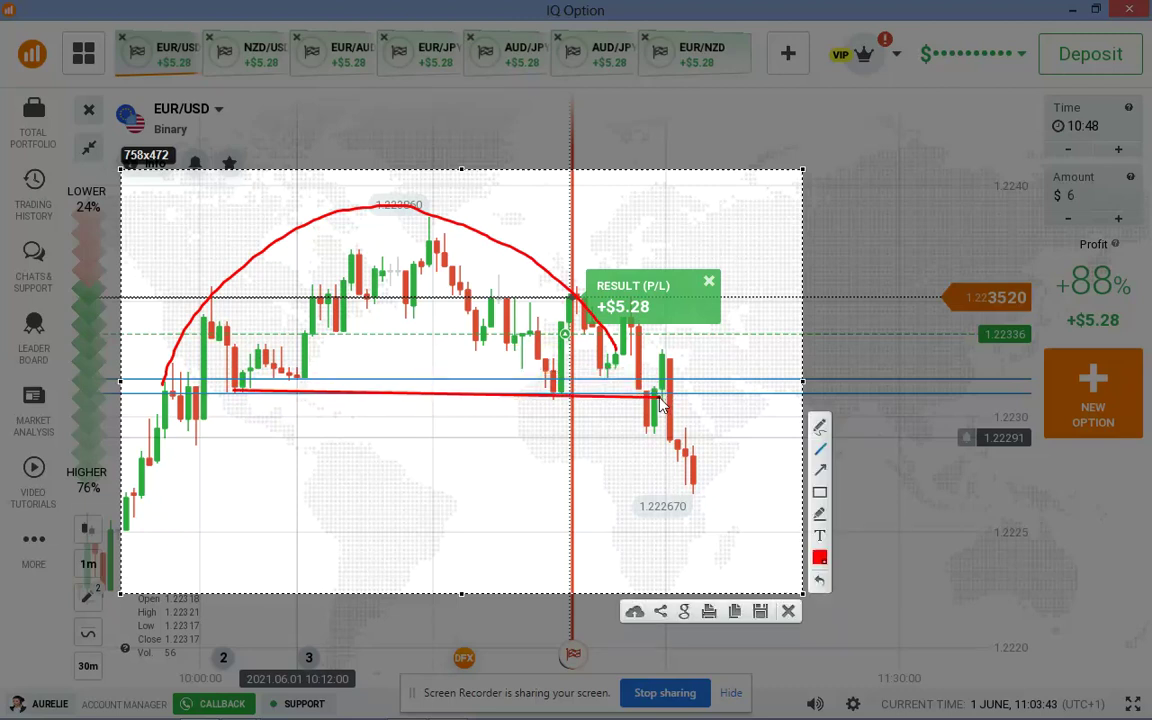
left_click_drag(233, 386, 628, 382)
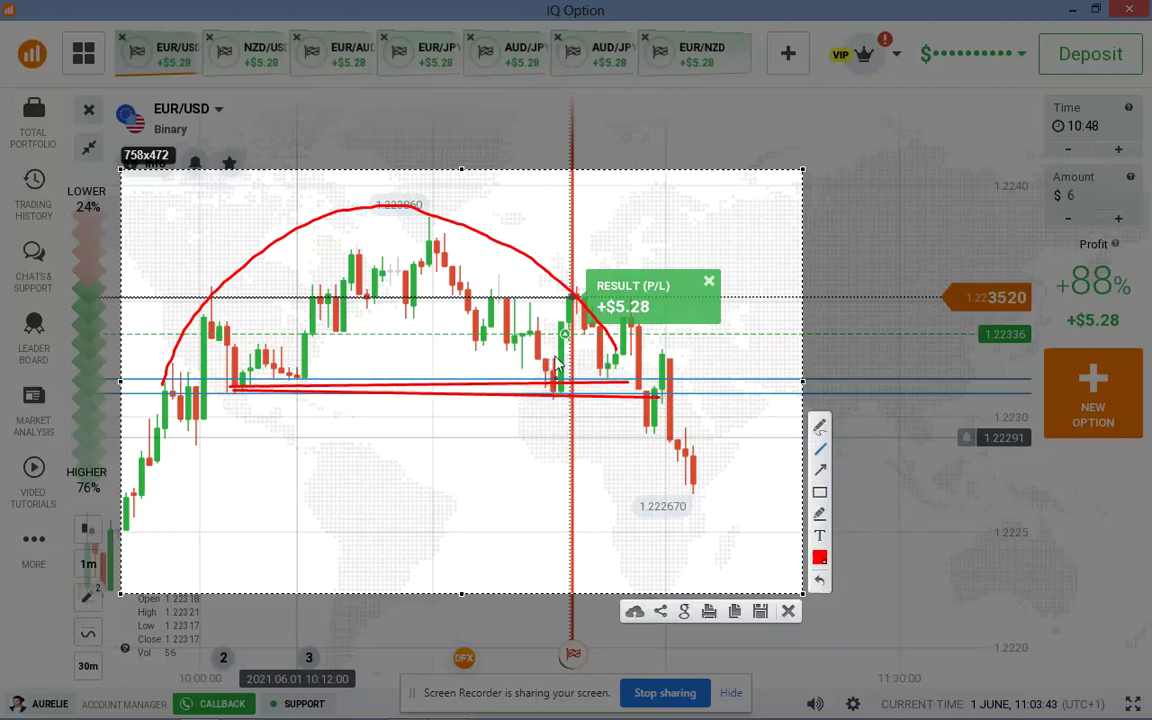
left_click(788, 611)
Examine how the candles just before the 10:48 EUR/USD trade touch the two horizontal lines, both close up and within the wider price history.
scroll(555, 388, "up", 5)
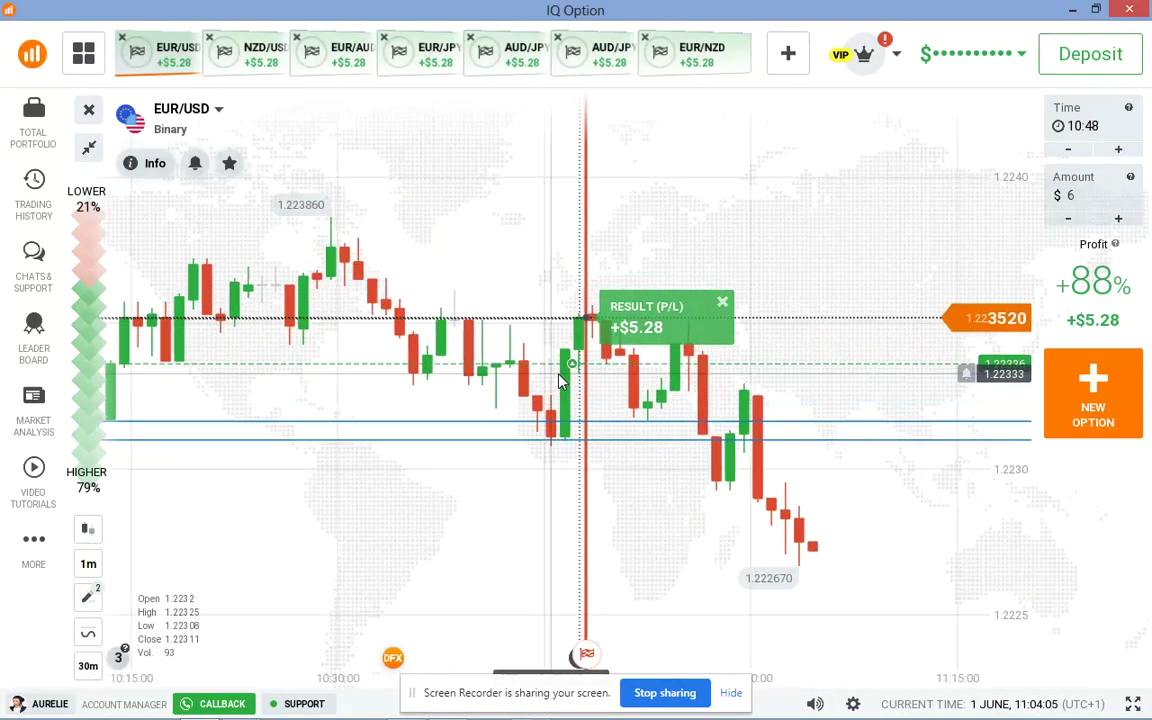
scroll(530, 440, "up", 3)
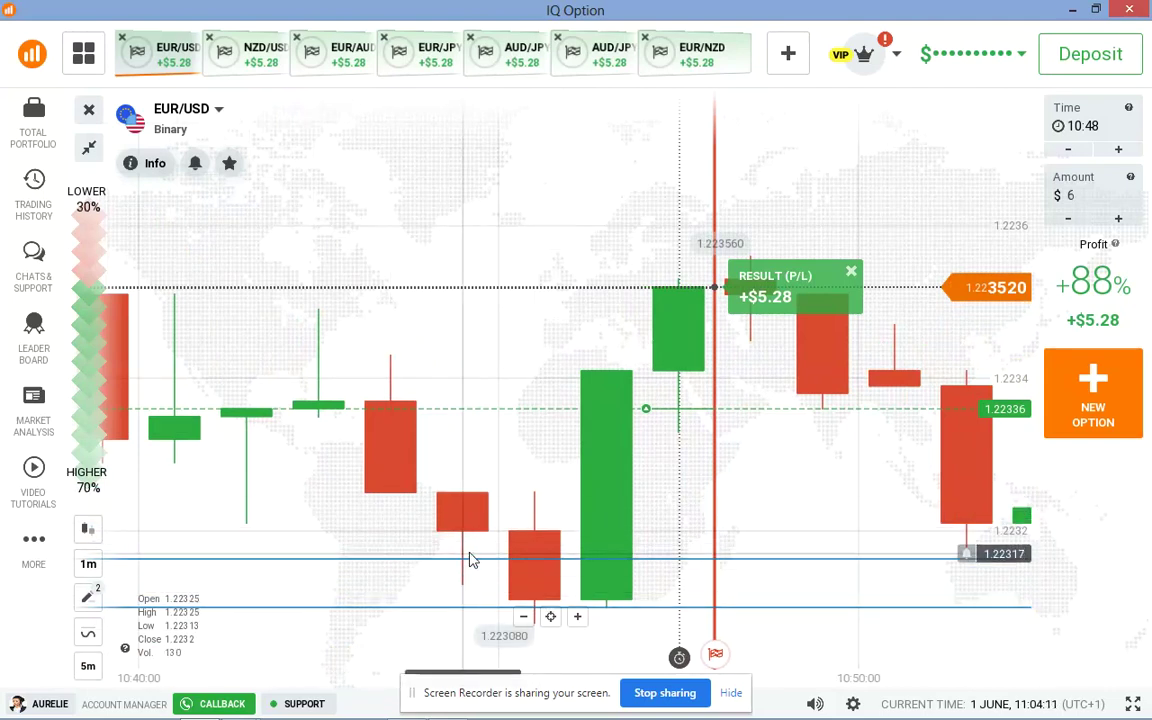
scroll(488, 537, "down", 4)
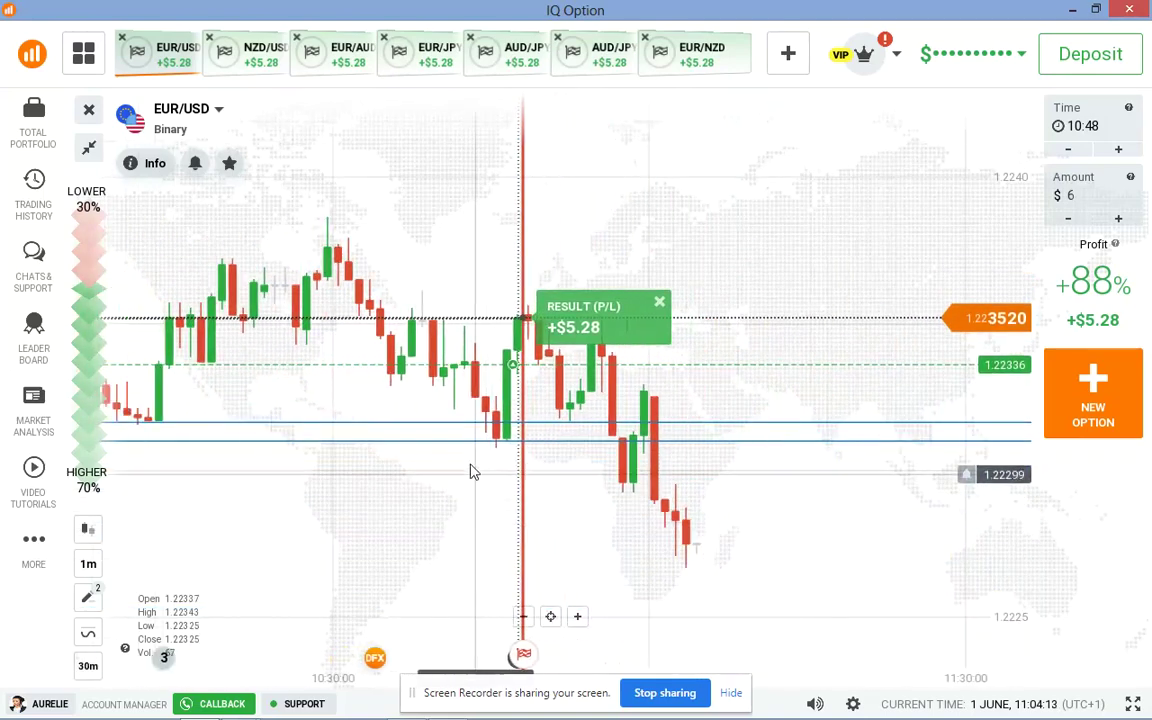
scroll(548, 546, "up", 2)
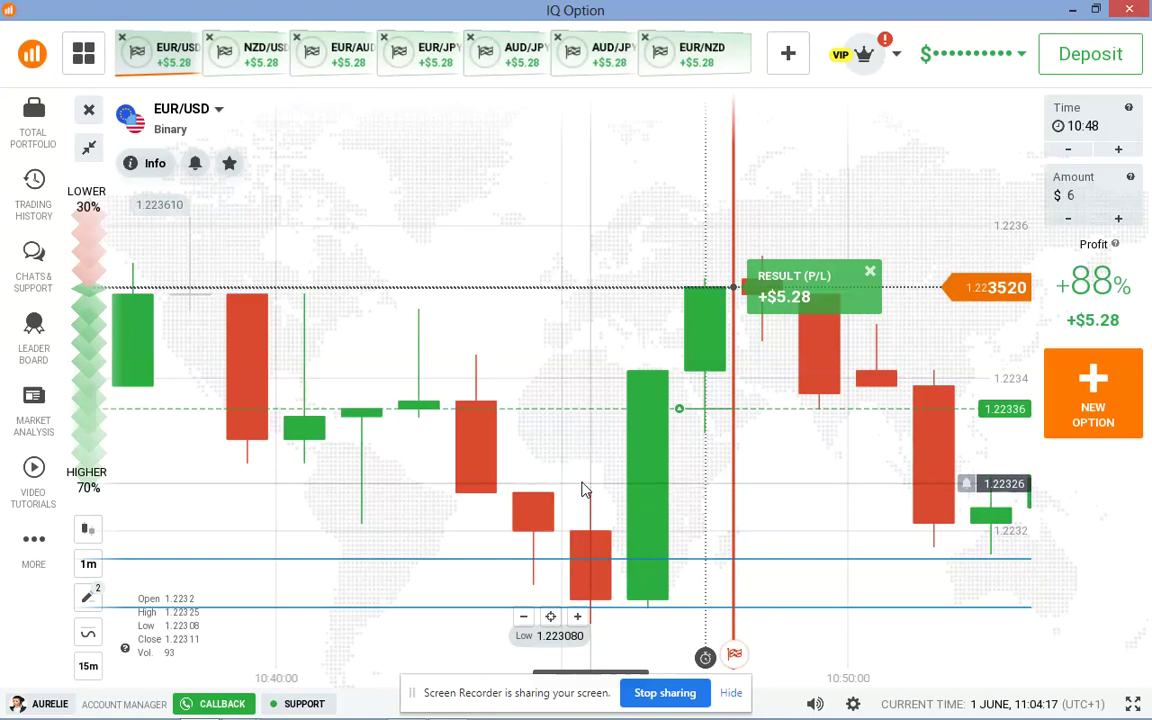
scroll(584, 488, "down", 1)
scroll(585, 485, "down", 1)
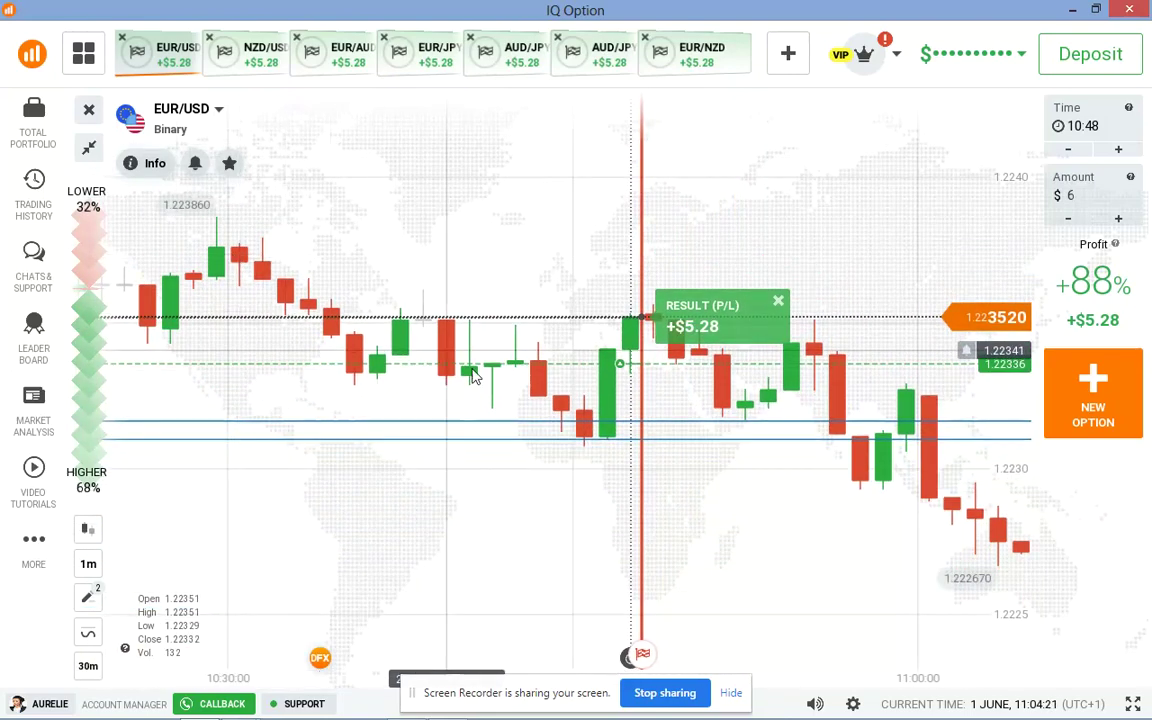
scroll(616, 388, "up", 3)
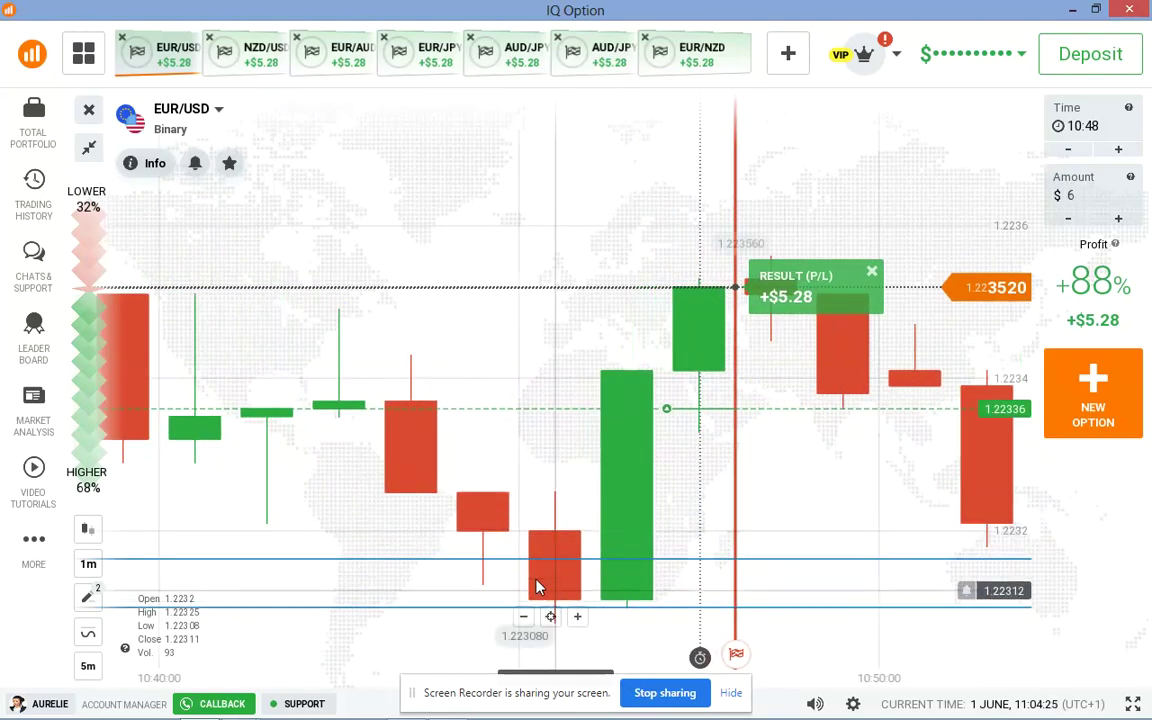
scroll(545, 560, "down", 3)
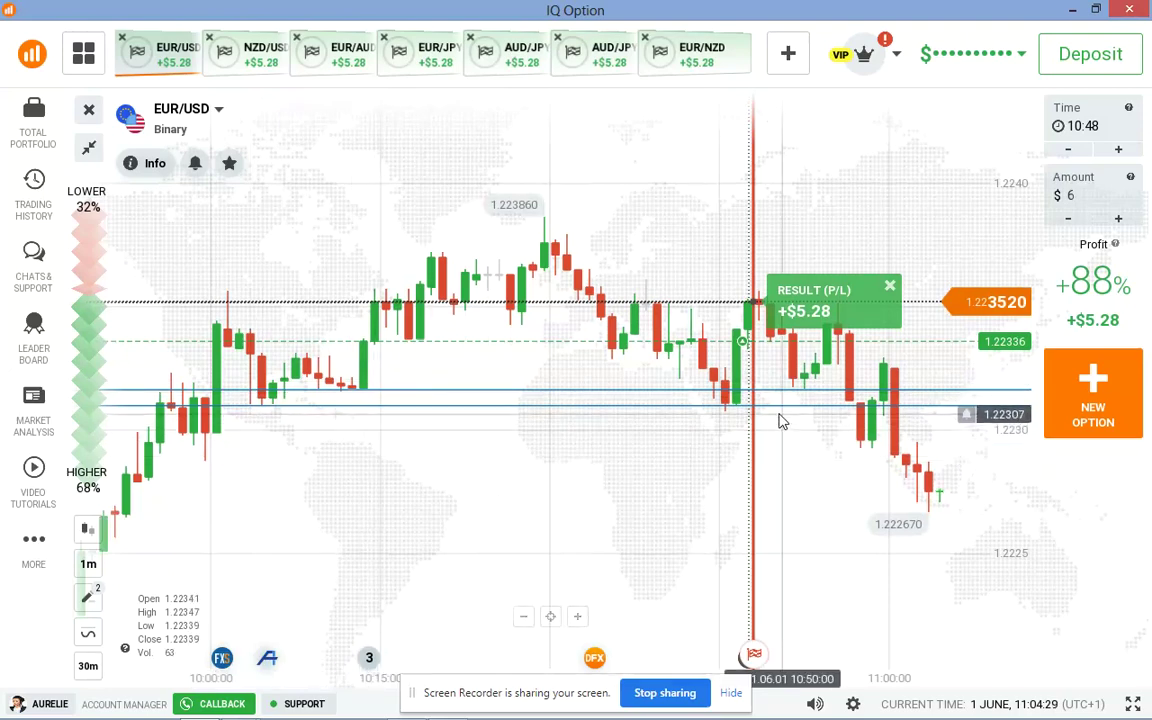
scroll(779, 419, "up", 3)
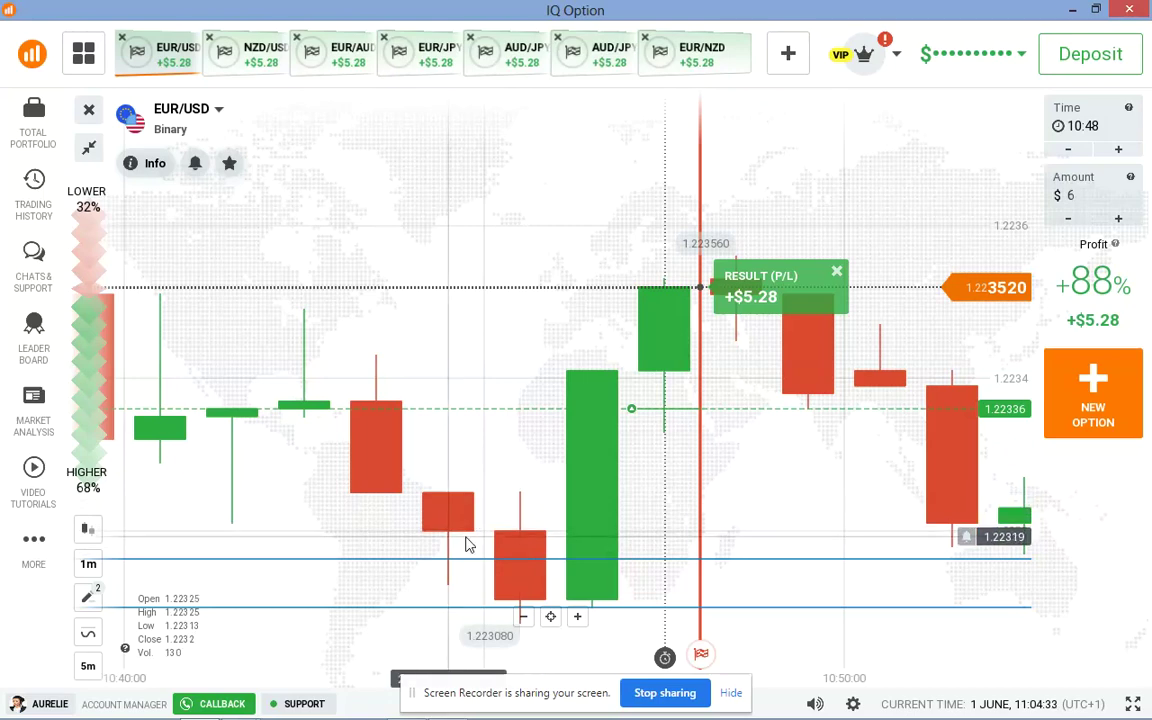
scroll(466, 543, "down", 4)
scroll(328, 500, "down", 2)
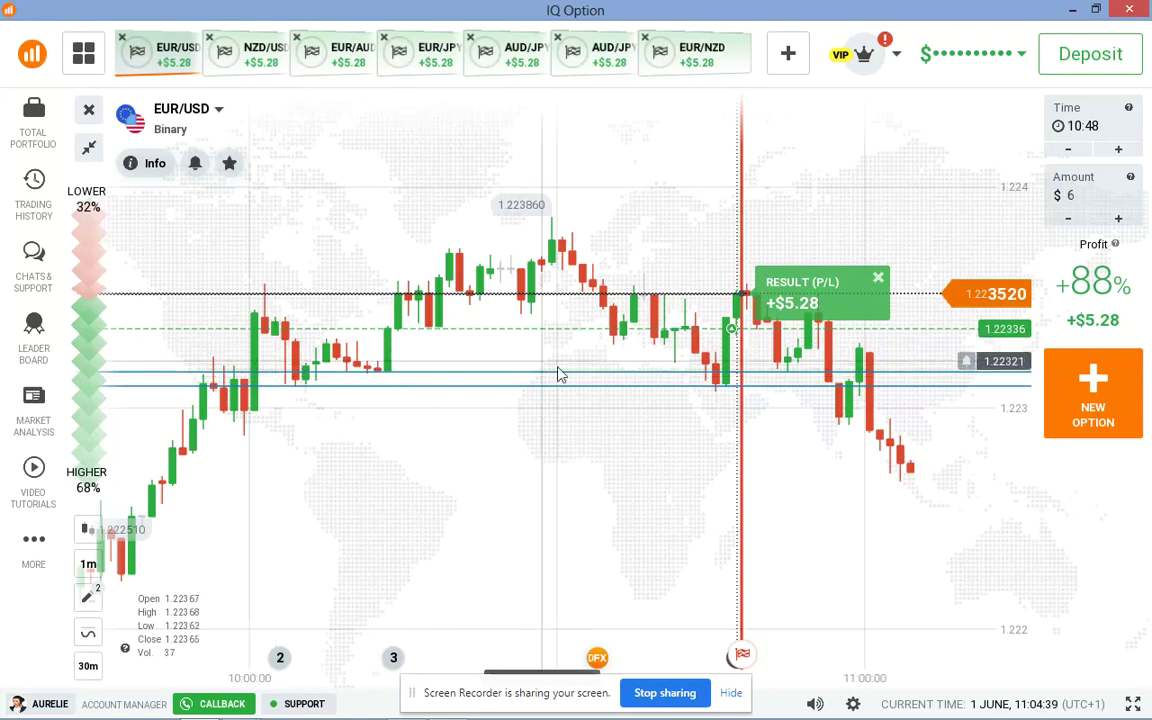
scroll(764, 360, "up", 4)
scroll(548, 480, "down", 3)
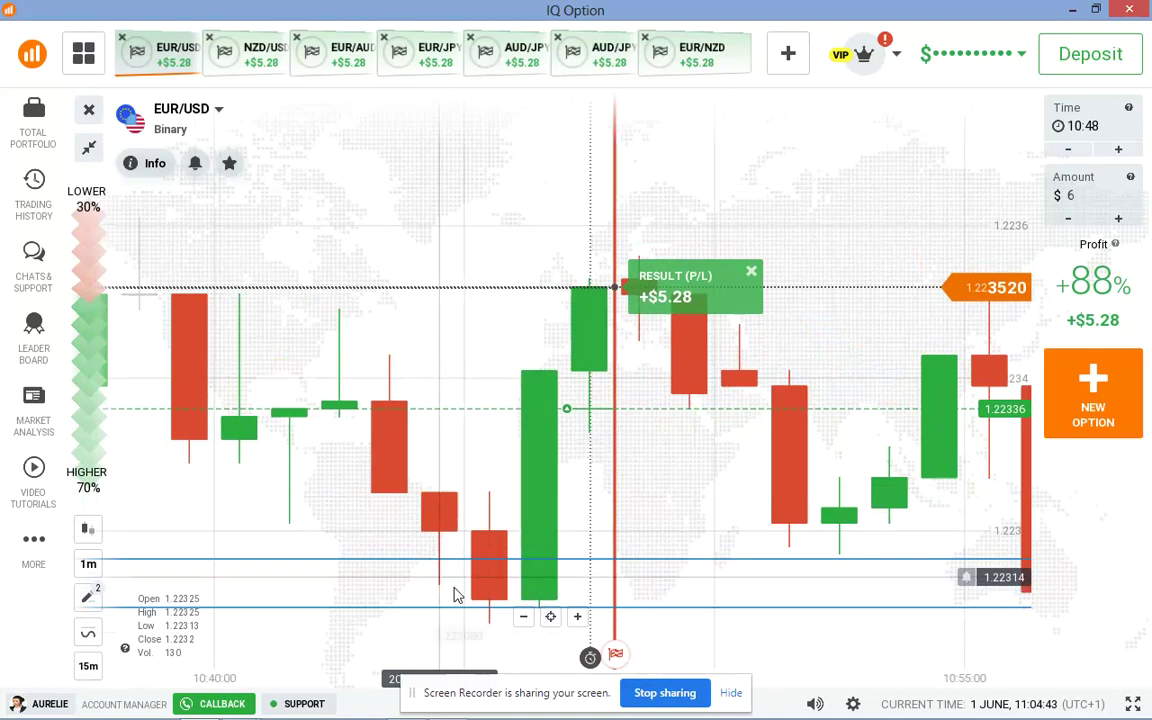
Capture the EUR/USD chart, sketch three adjoining red candle rectangles in the empty area above the price, and discard the screenshot.
scroll(535, 397, "down", 2)
key("Print")
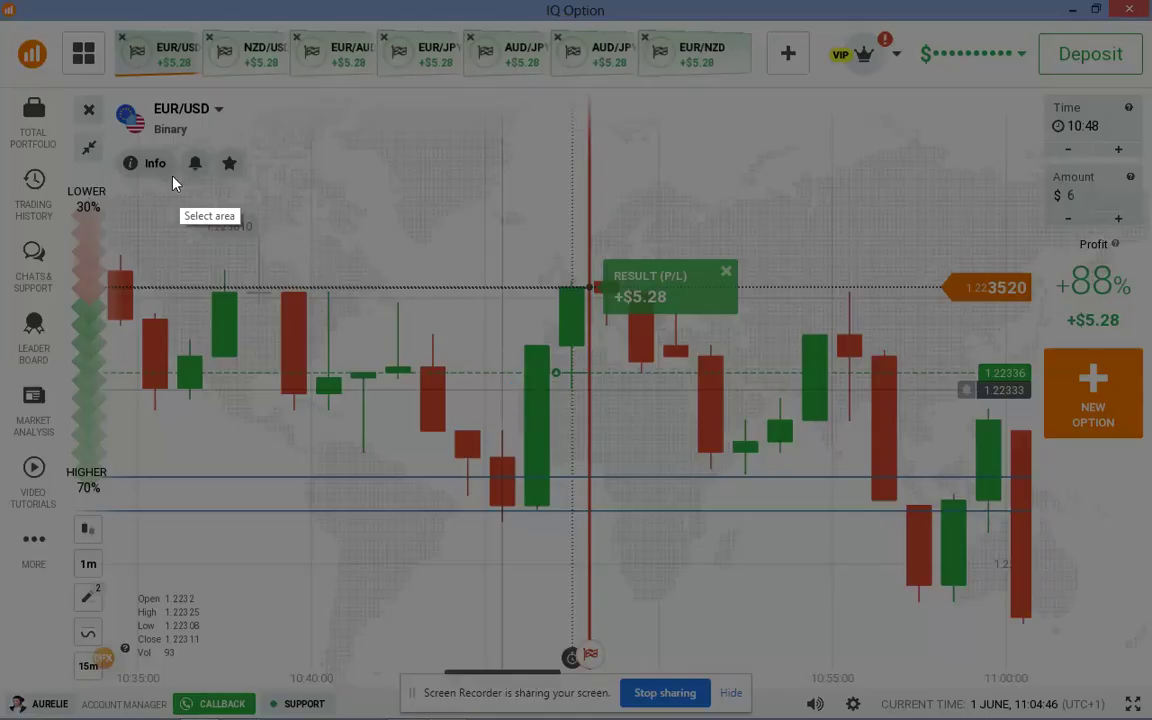
left_click_drag(65, 88, 928, 545)
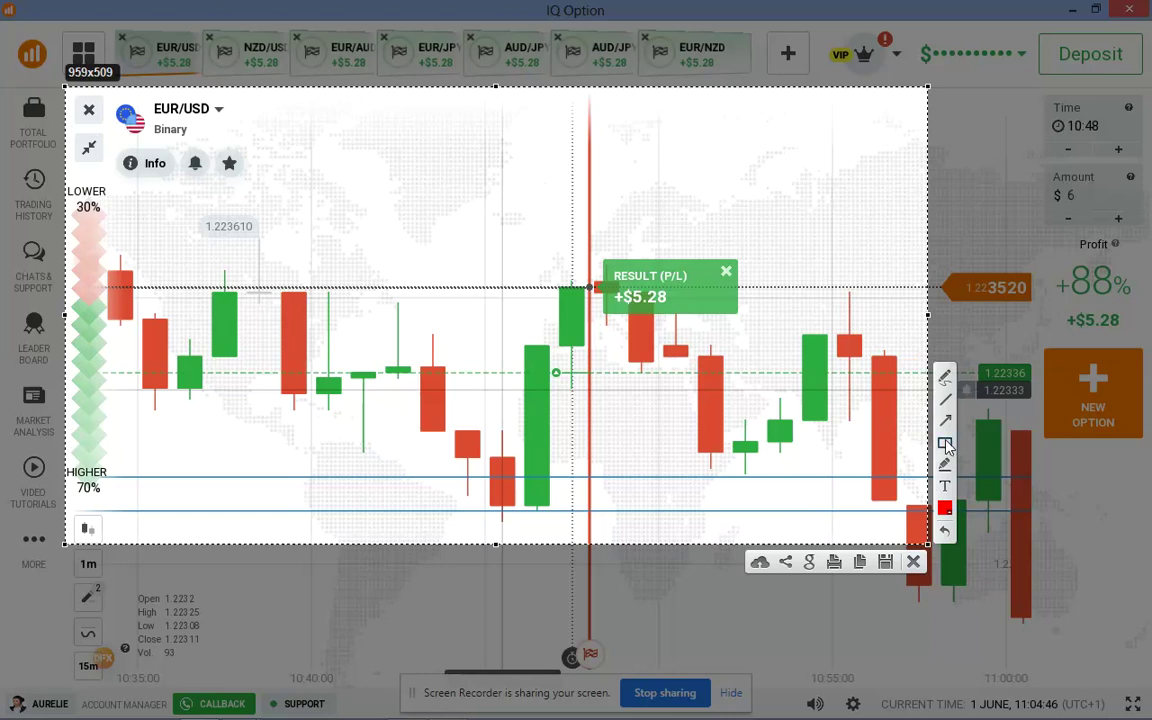
mouse_move(682, 148)
left_mouse_down()
mouse_move(705, 150)
mouse_move(703, 188)
left_mouse_up()
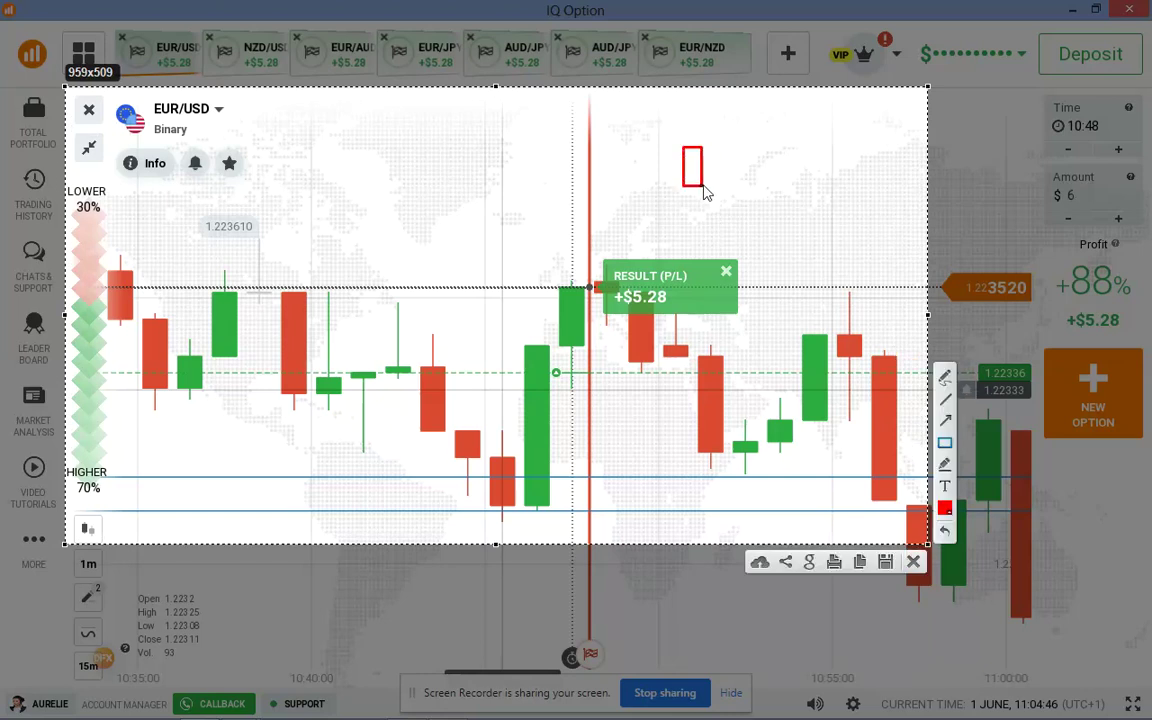
mouse_move(699, 116)
left_mouse_down()
mouse_move(738, 188)
mouse_move(743, 236)
mouse_move(721, 226)
mouse_move(721, 210)
left_mouse_up()
left_click_drag(724, 114, 738, 137)
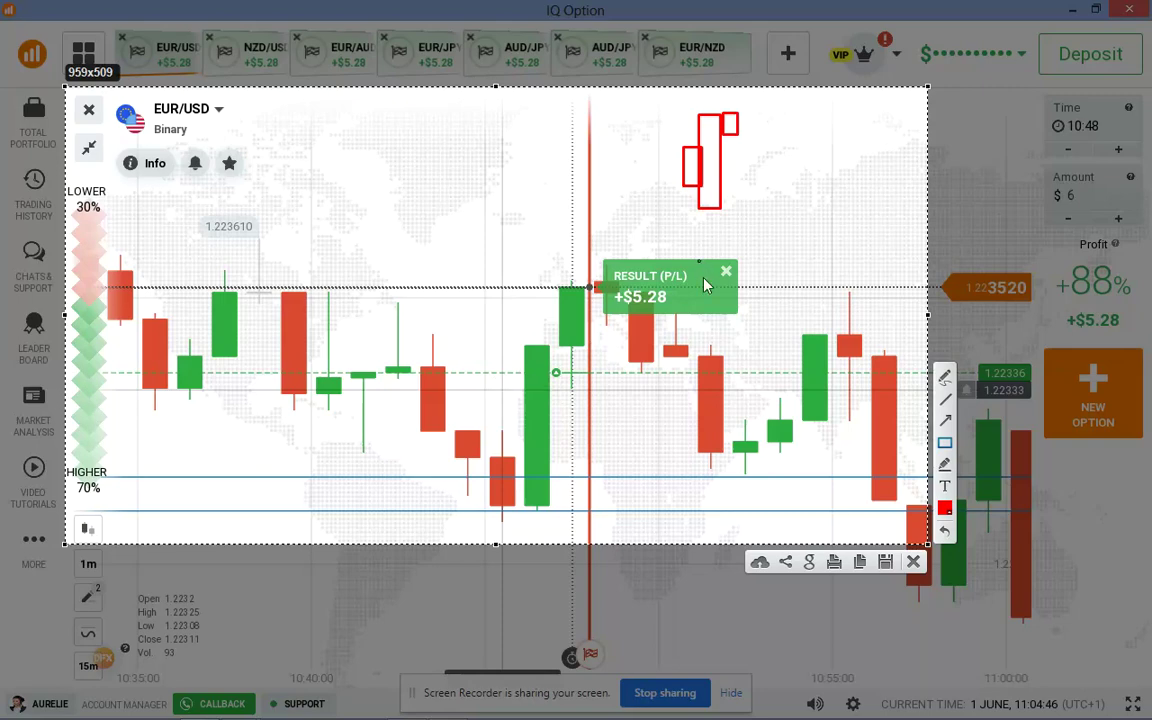
left_click(913, 563)
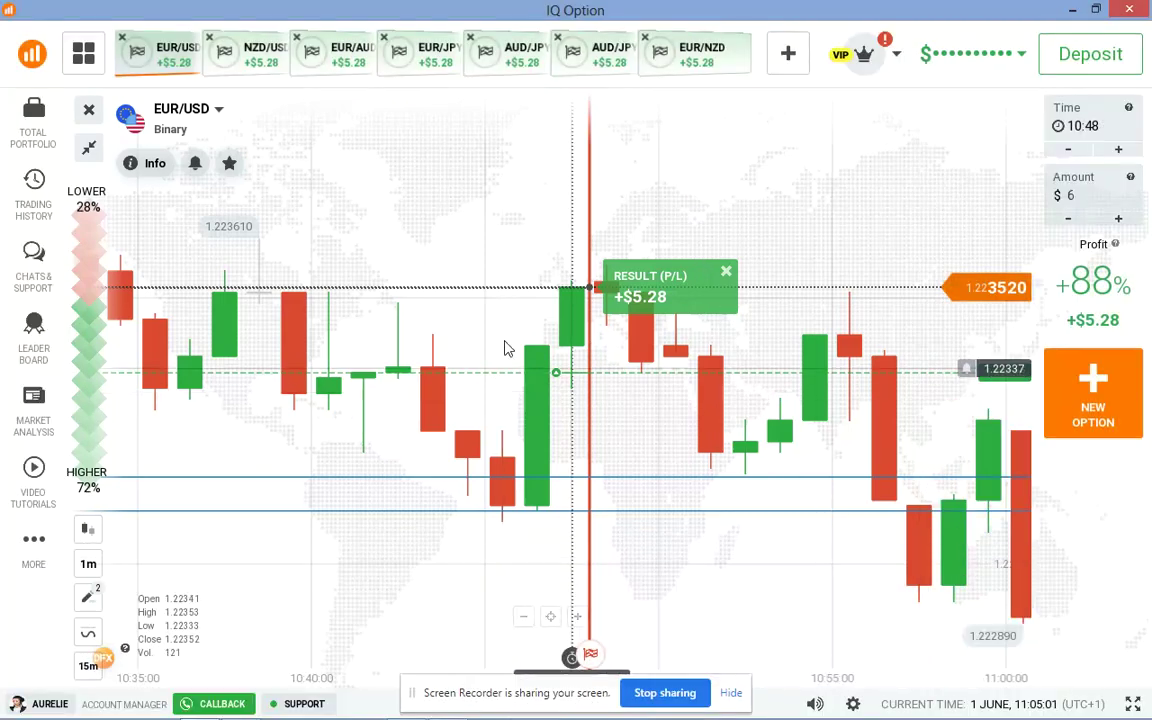
Capture the EUR/USD chart and draw a descending red trend line plus a zigzag through the swing highs and lows before the trade.
scroll(530, 298, "down", 3)
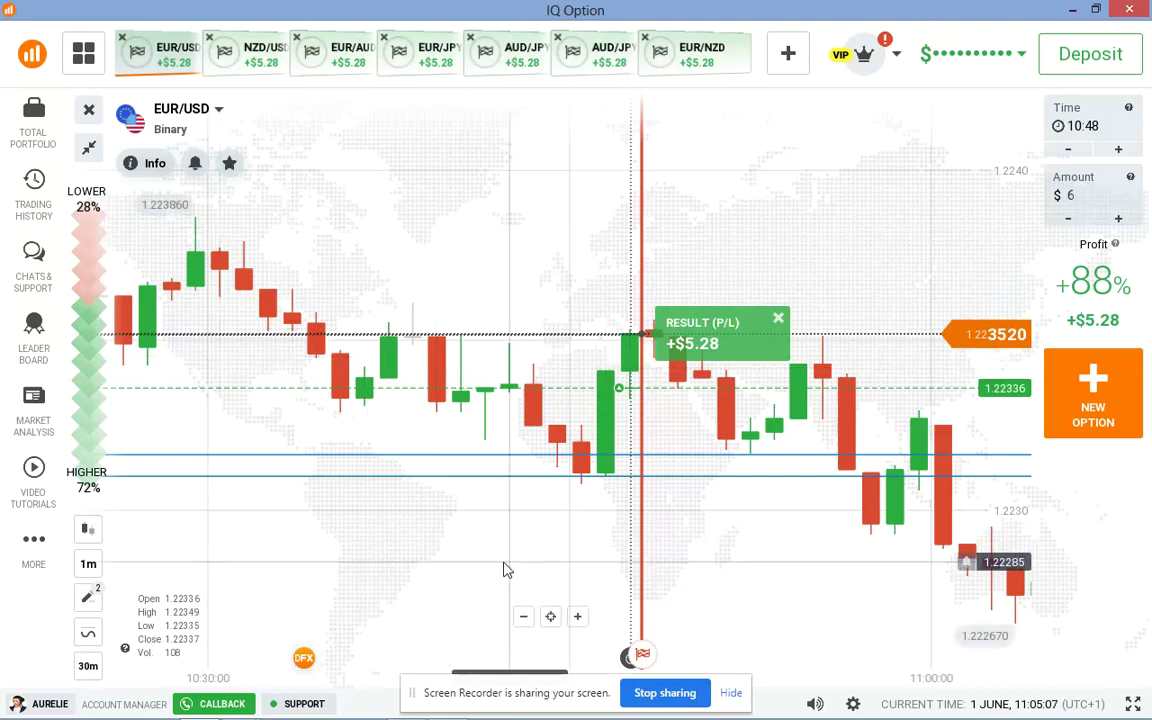
key("Print")
left_click_drag(17, 57, 903, 630)
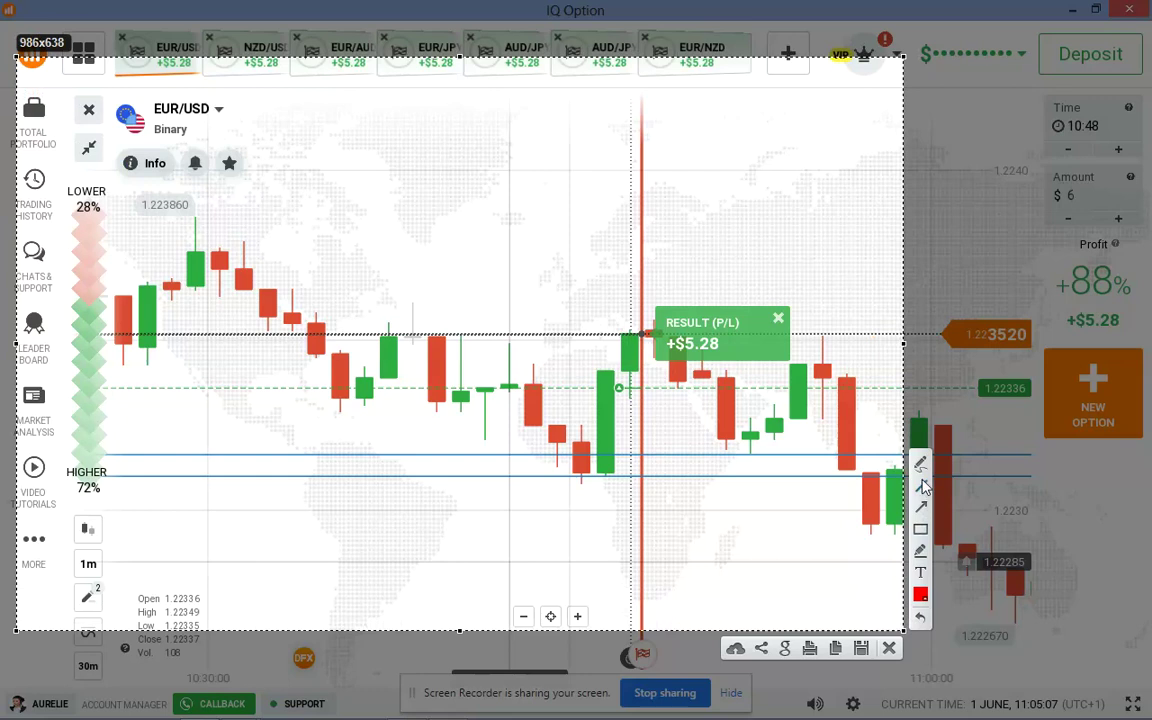
mouse_move(369, 317)
left_mouse_down()
mouse_move(416, 318)
mouse_move(577, 400)
left_mouse_up()
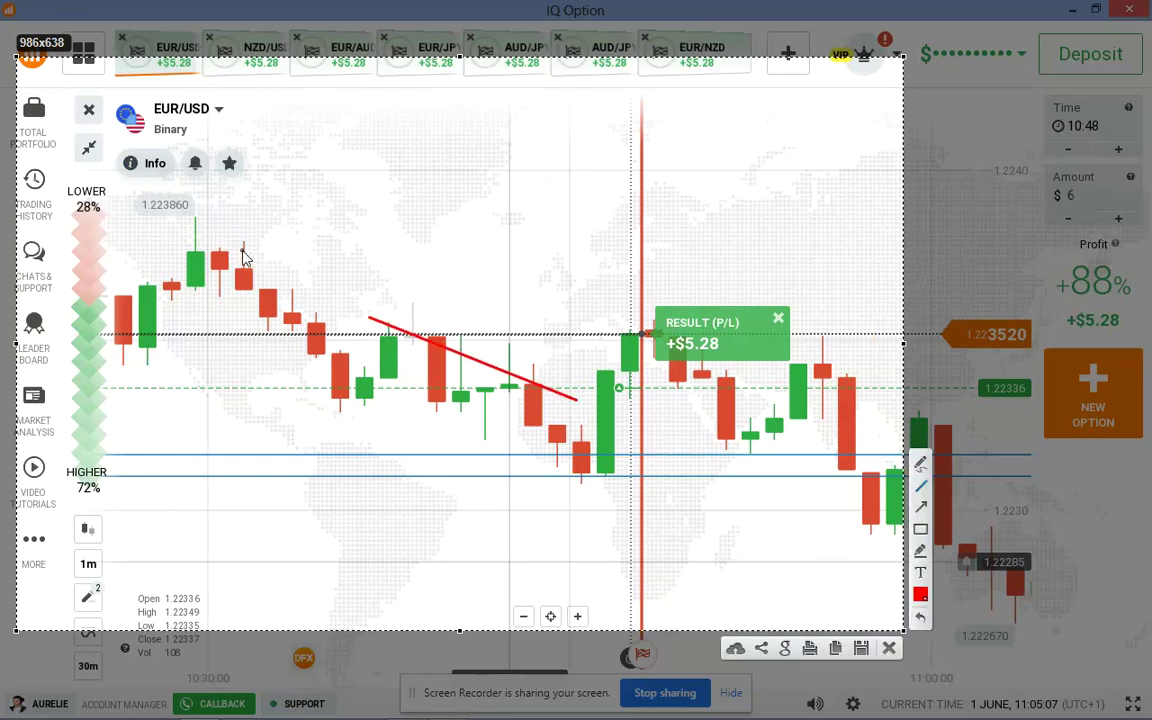
mouse_move(145, 360)
left_mouse_down()
mouse_move(197, 240)
mouse_move(340, 395)
mouse_move(390, 352)
mouse_move(470, 410)
mouse_move(530, 380)
mouse_move(595, 490)
left_mouse_up()
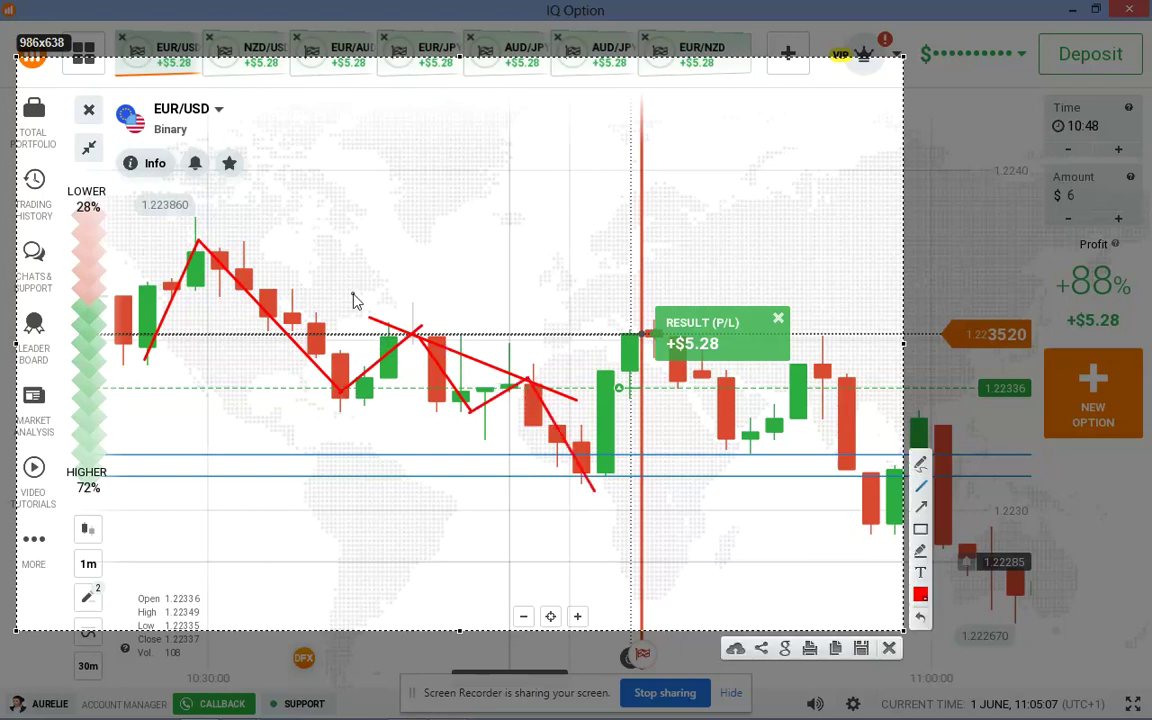
Draw a longer descending red line from the highest peak to the trade candles, then undo all red lines on the screenshot.
left_click_drag(197, 243, 625, 420)
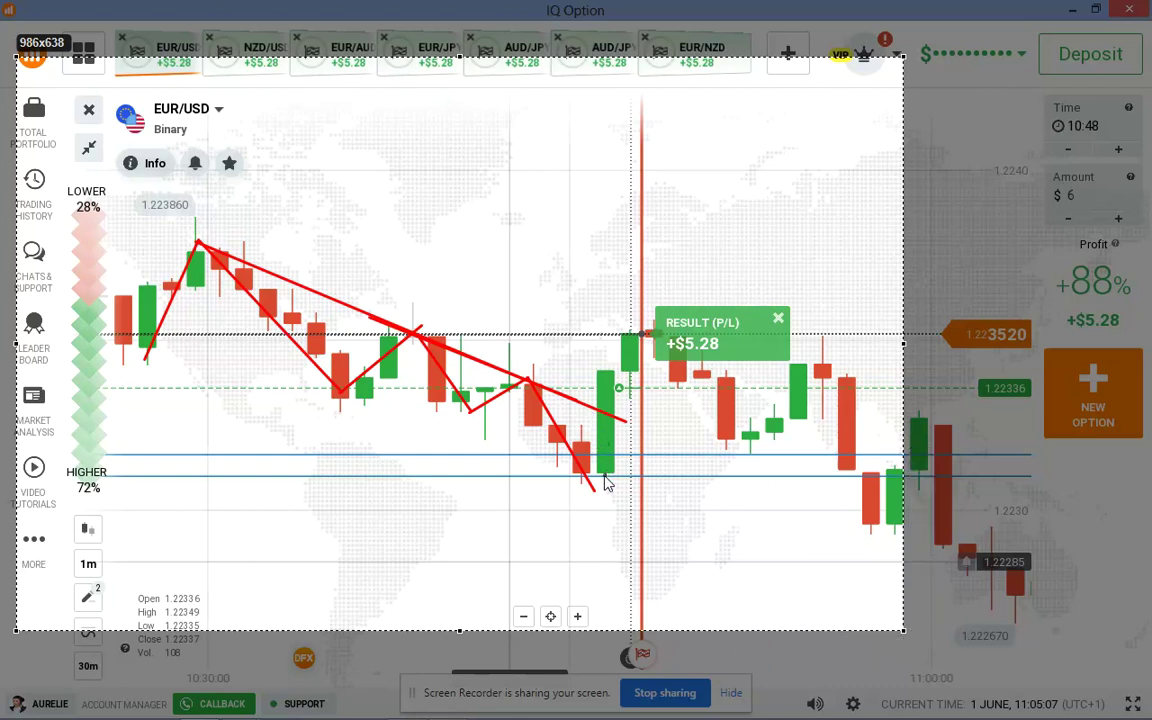
left_click_drag(605, 418, 627, 461)
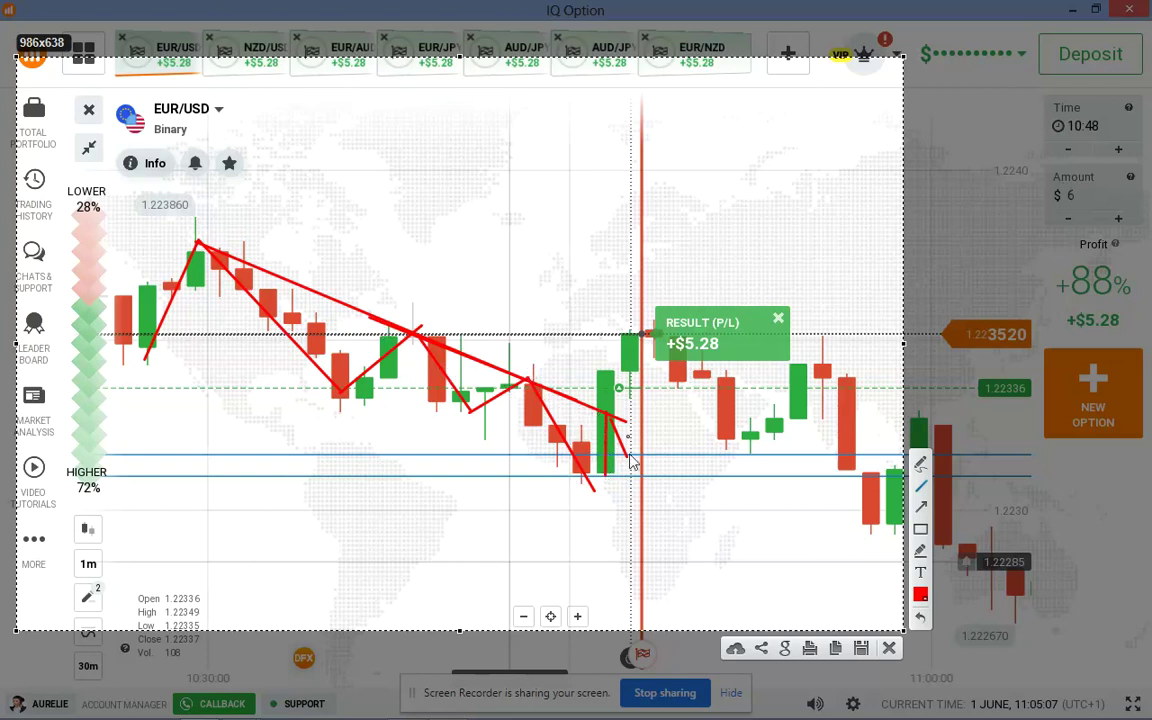
left_click(921, 620)
left_click(921, 620)
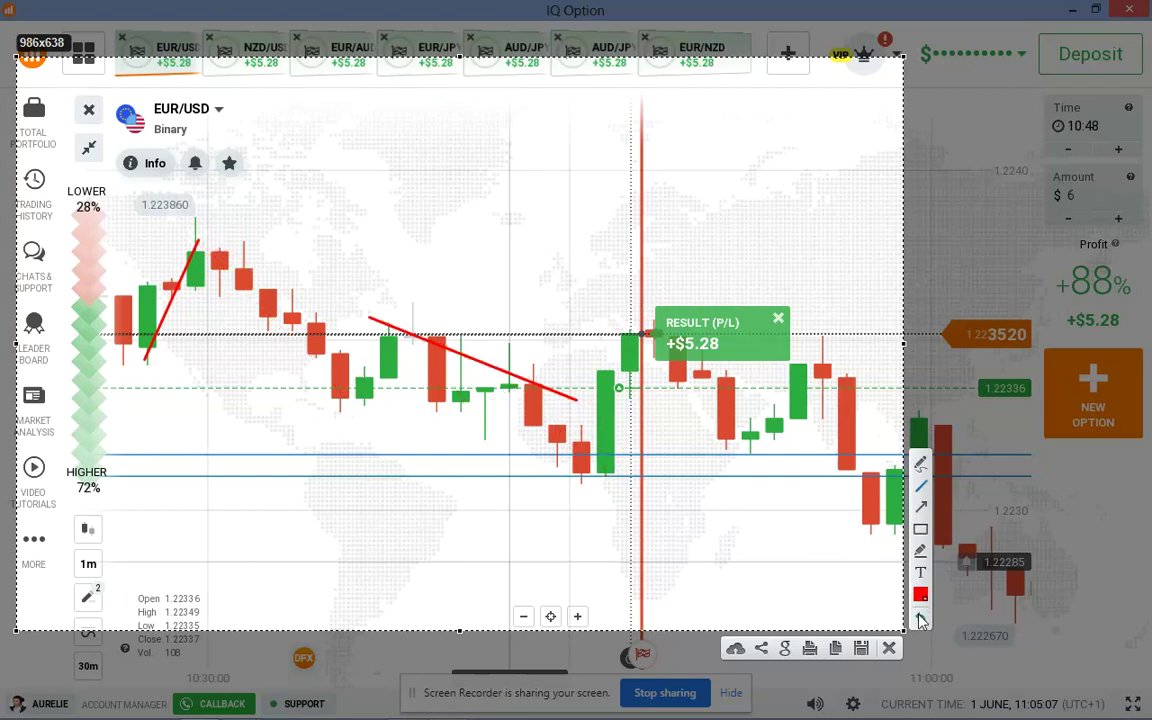
left_click(921, 620)
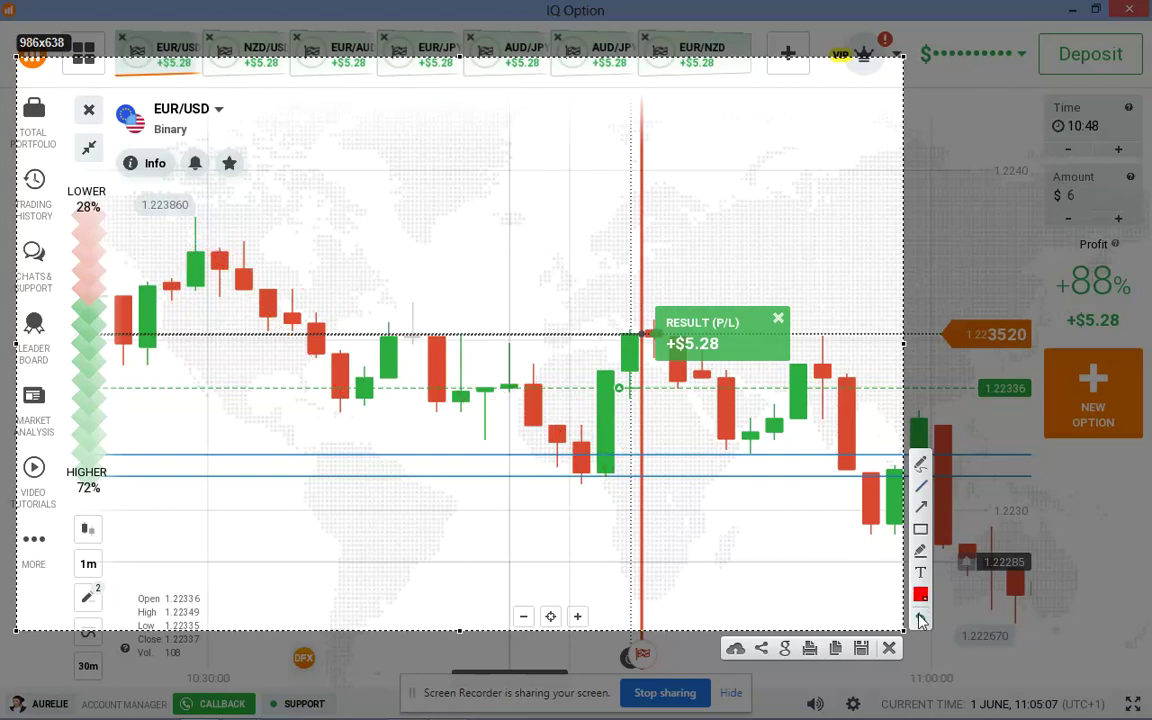
Draw a red rectangle around the area just before the 10:48 expiry and two descending red lines along the highs and lows.
left_click(921, 529)
left_click_drag(505, 341, 640, 383)
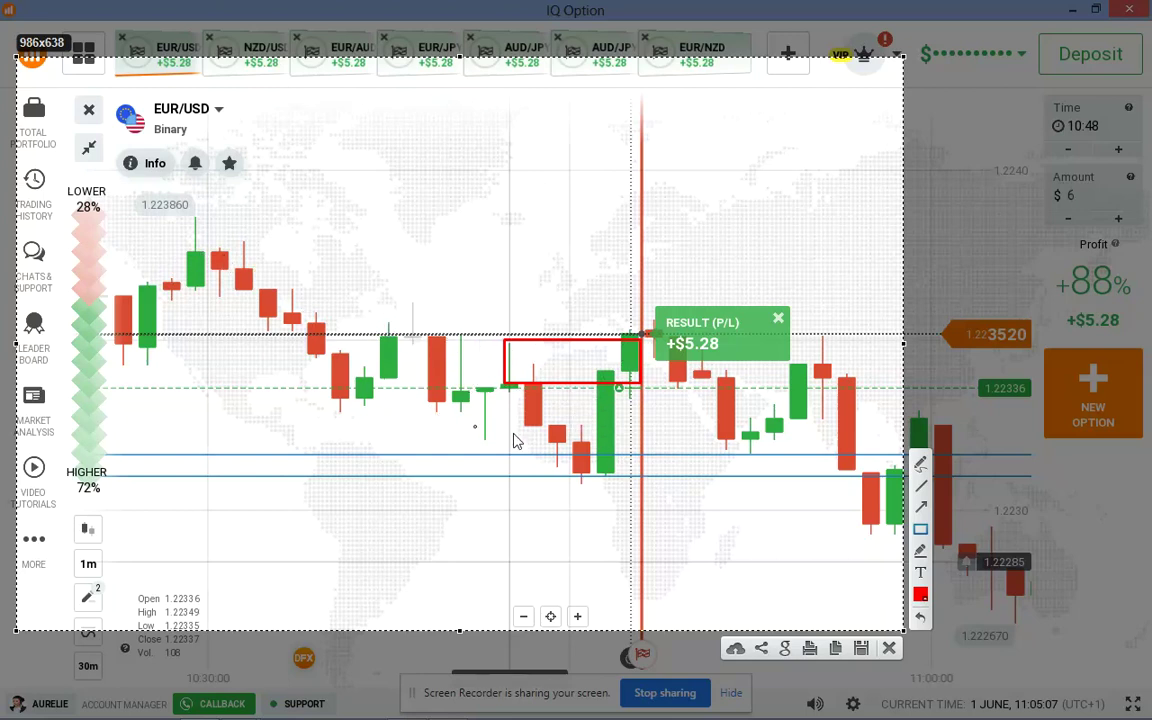
mouse_move(196, 242)
left_mouse_down()
mouse_move(316, 280)
mouse_move(646, 436)
left_mouse_up()
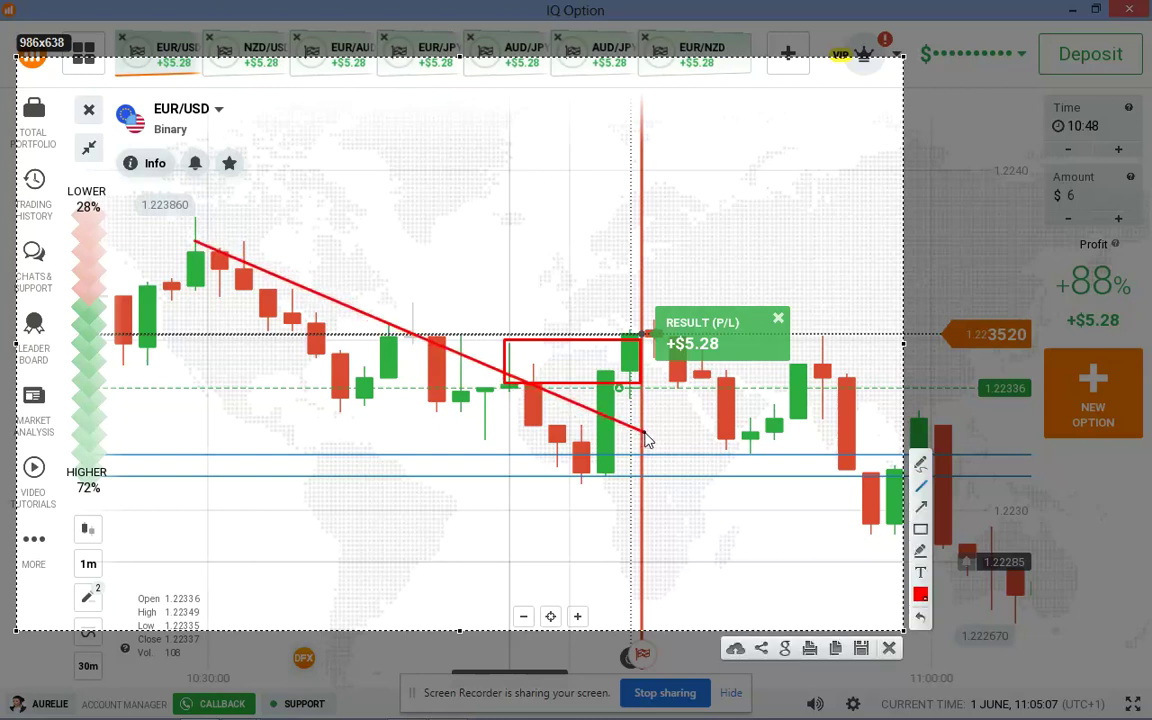
mouse_move(120, 348)
left_mouse_down()
mouse_move(578, 478)
mouse_move(641, 484)
left_mouse_up()
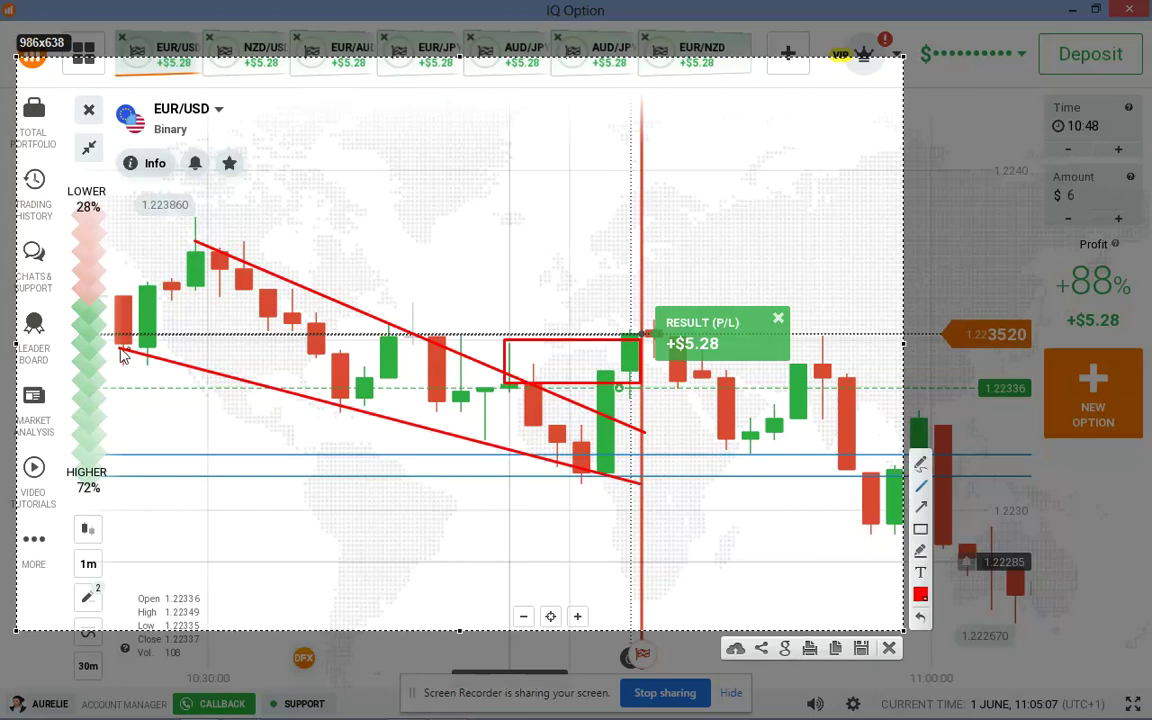
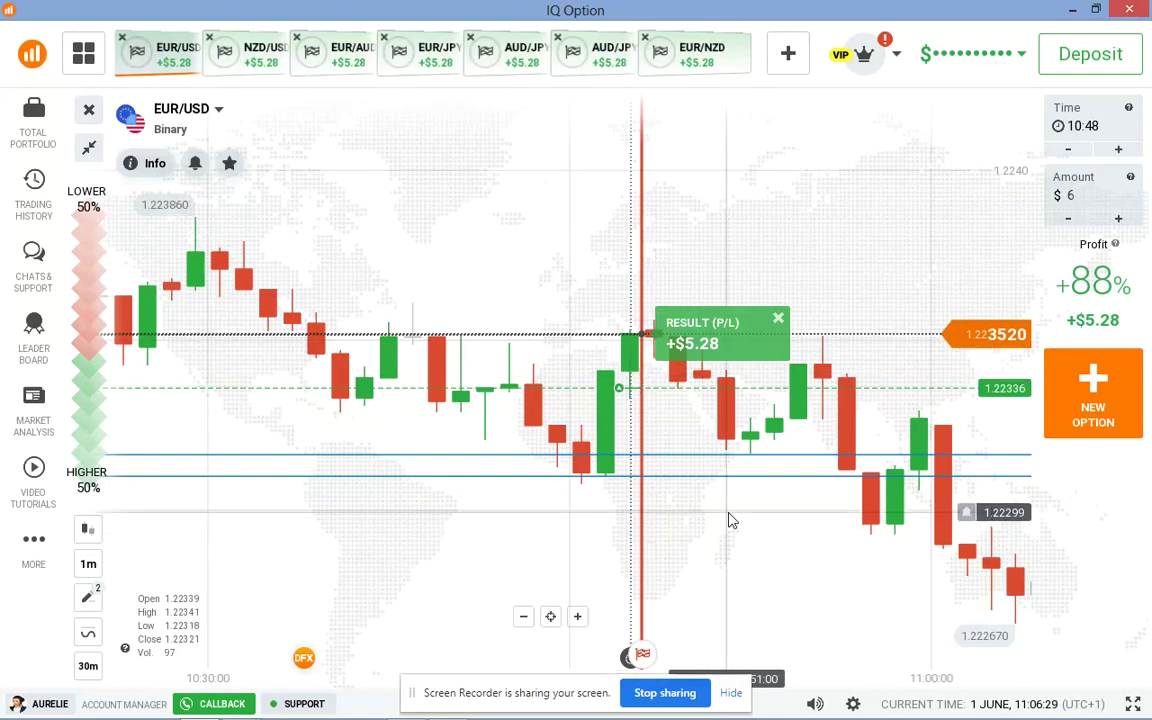
Open the NZD/USD chart and examine the price history around the 10:49 trade, both close up and zoomed out.
scroll(690, 500, "down", 2)
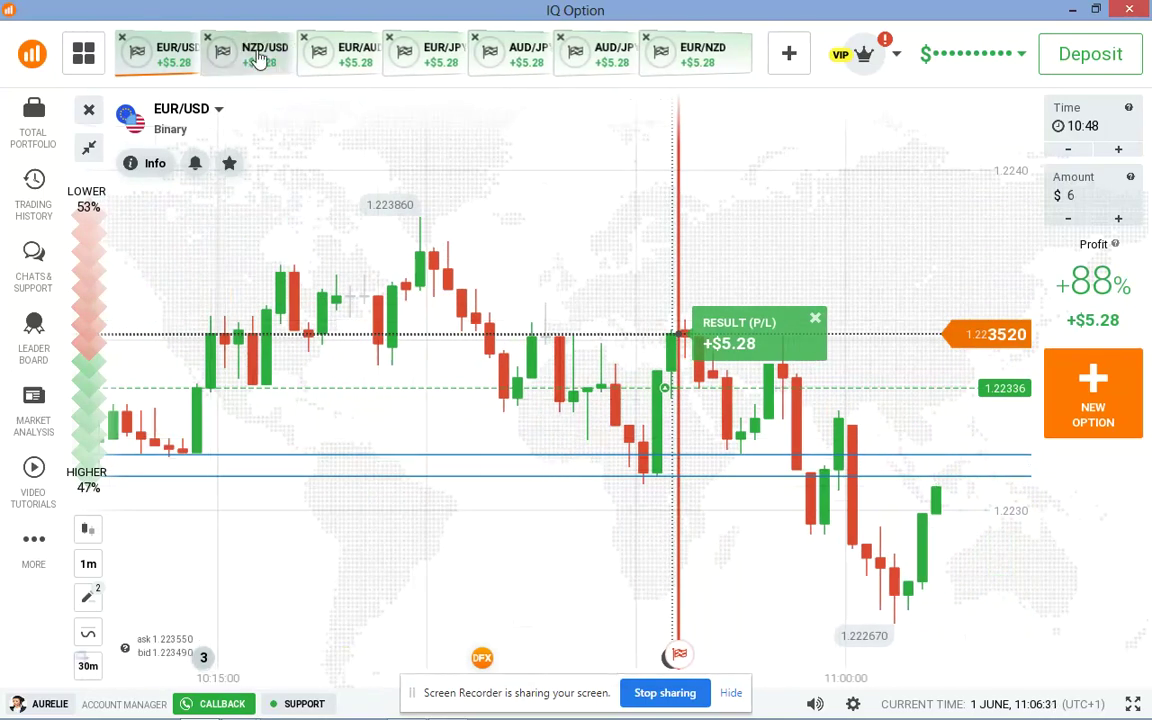
left_click(254, 58)
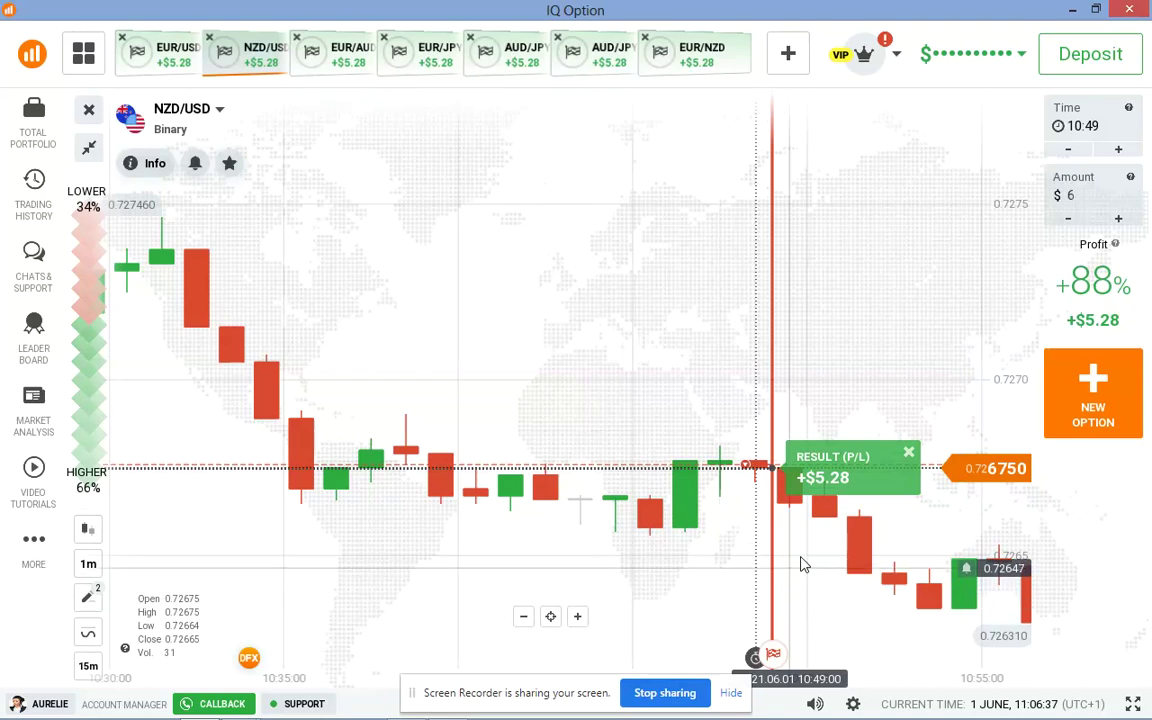
scroll(686, 406, "up", 2)
scroll(612, 458, "down", 3)
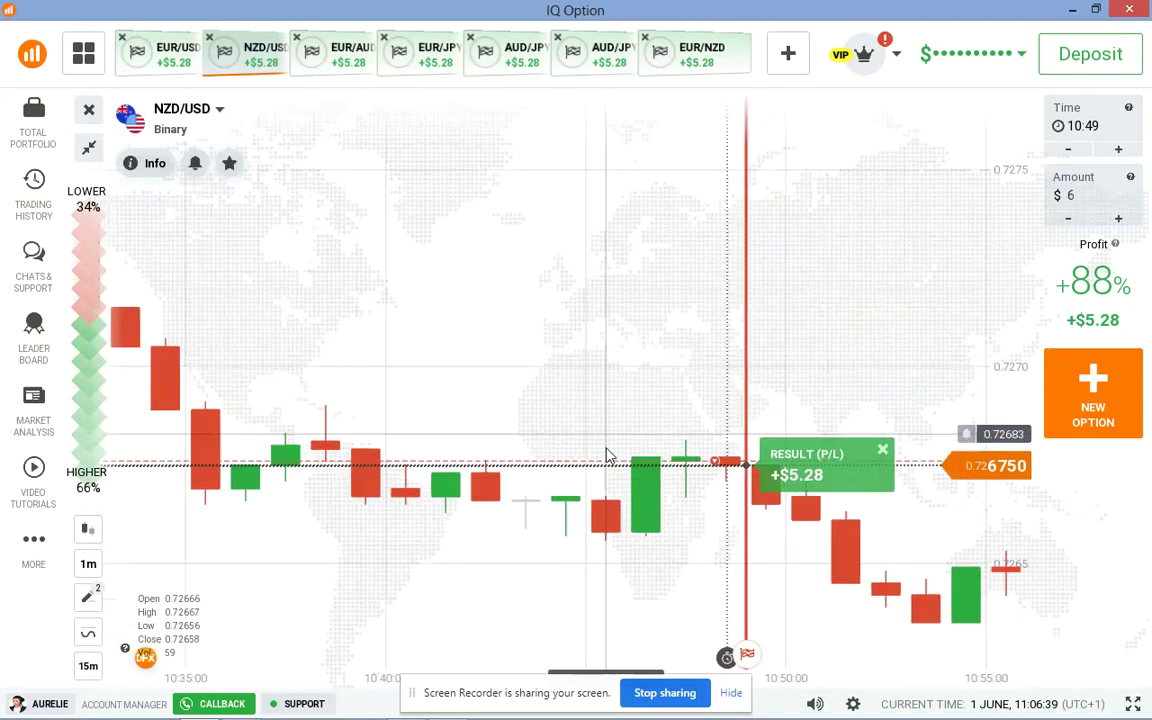
scroll(583, 498, "up", 1)
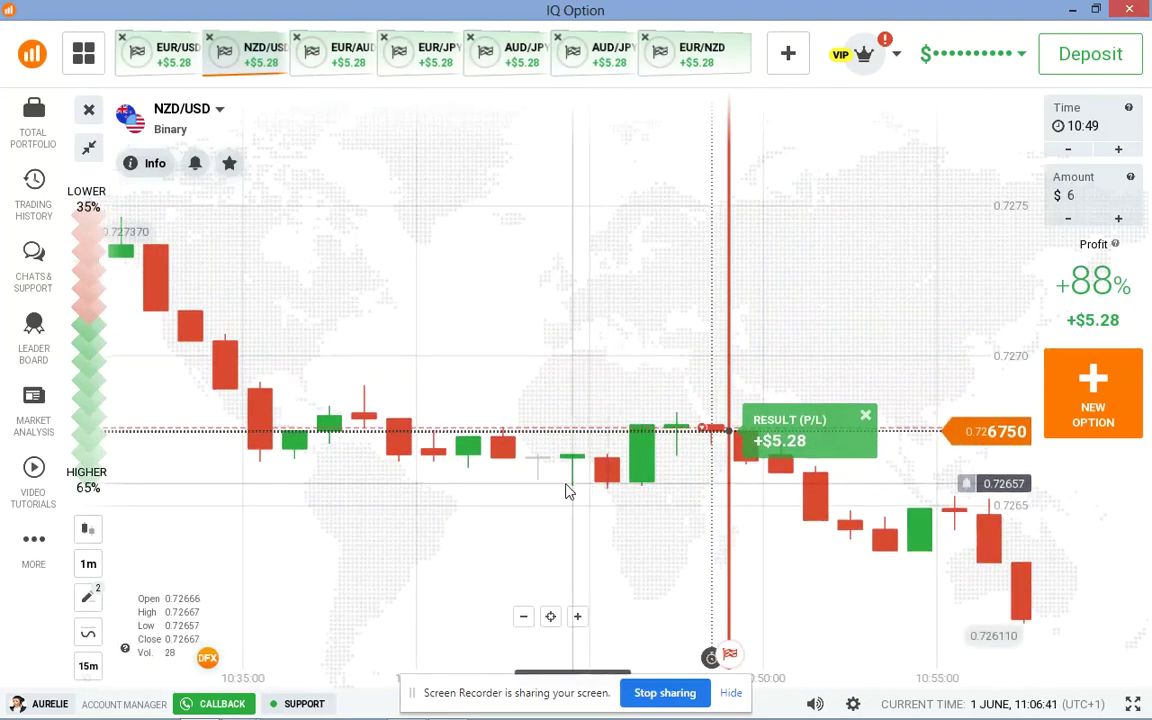
scroll(400, 488, "down", 3)
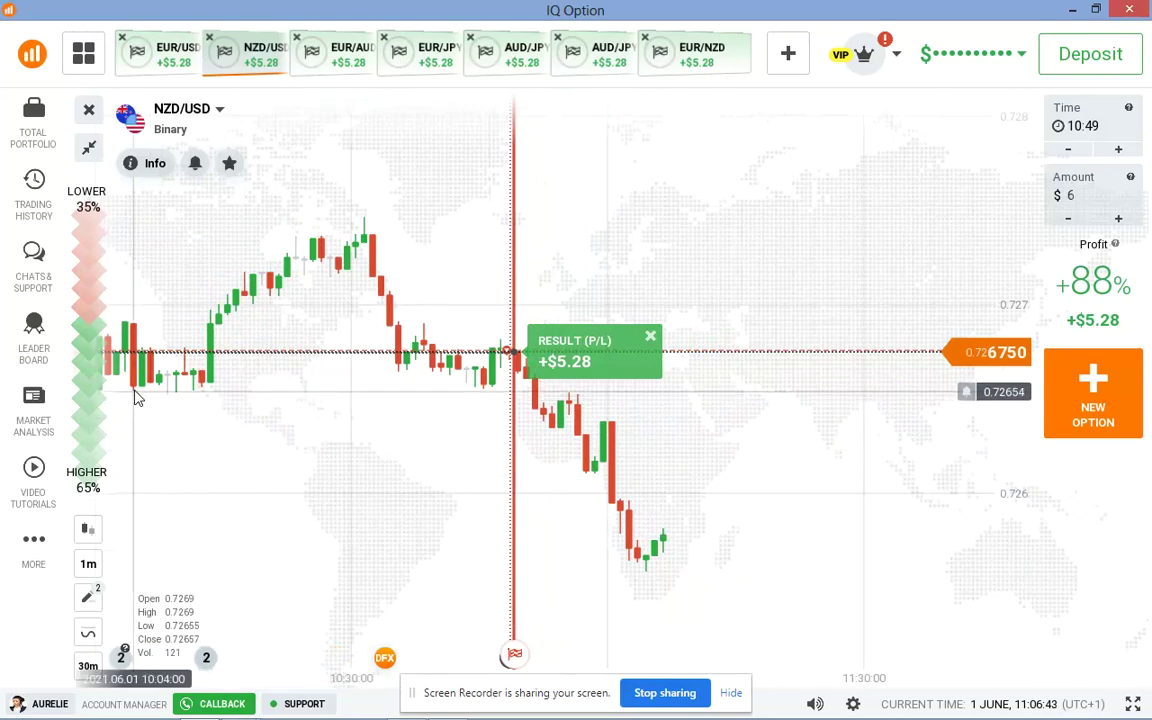
Return to the EUR/USD chart and examine the candles around the 10:48 trade entry close up.
left_click(165, 55)
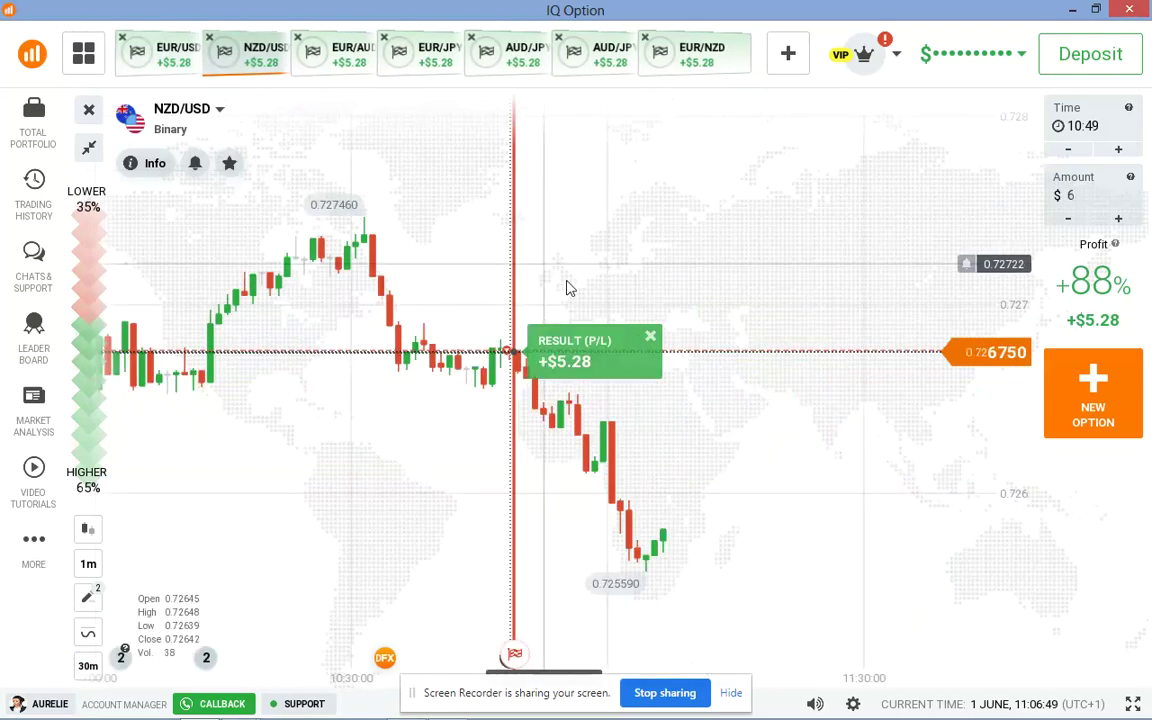
scroll(515, 345, "up", 4)
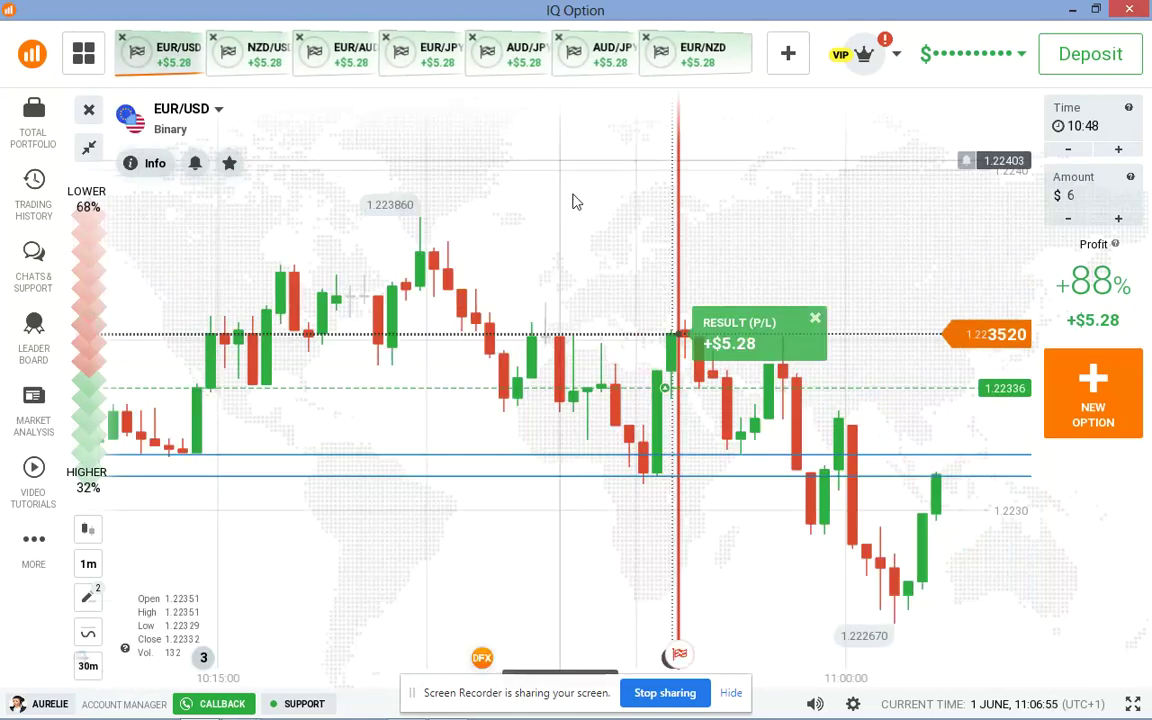
scroll(568, 336, "up", 3)
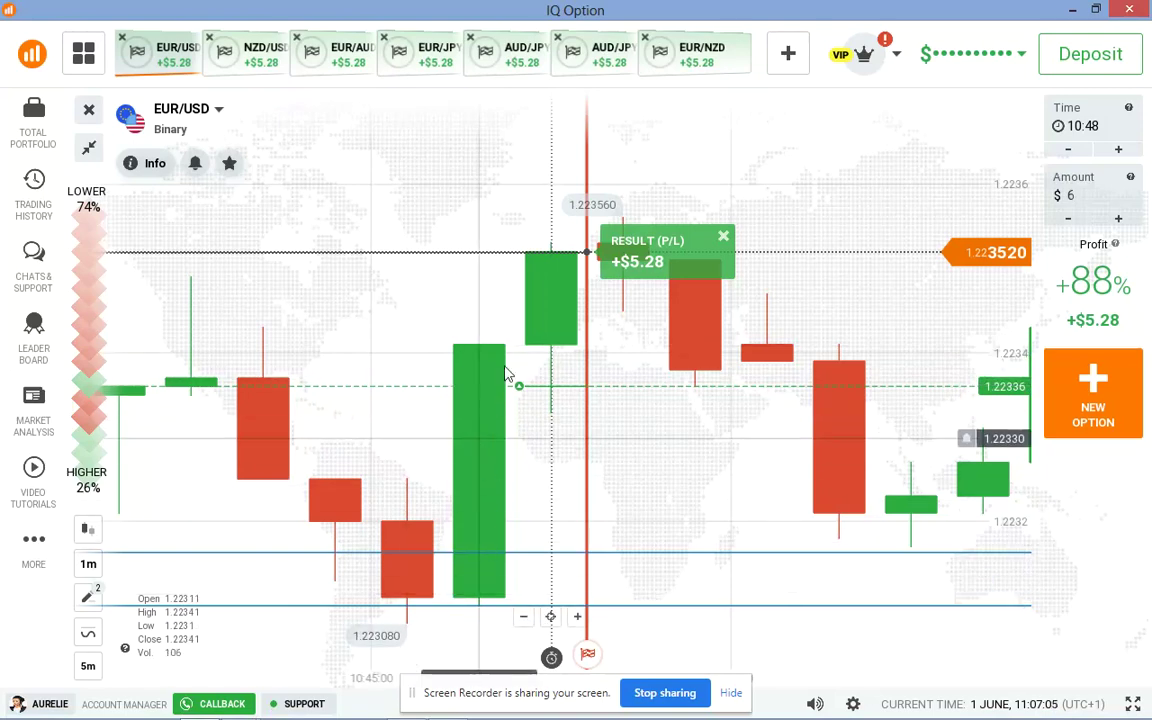
Go back to NZD/USD and compare the candles just before the 10:49 trade with the preceding decline.
left_click(266, 64)
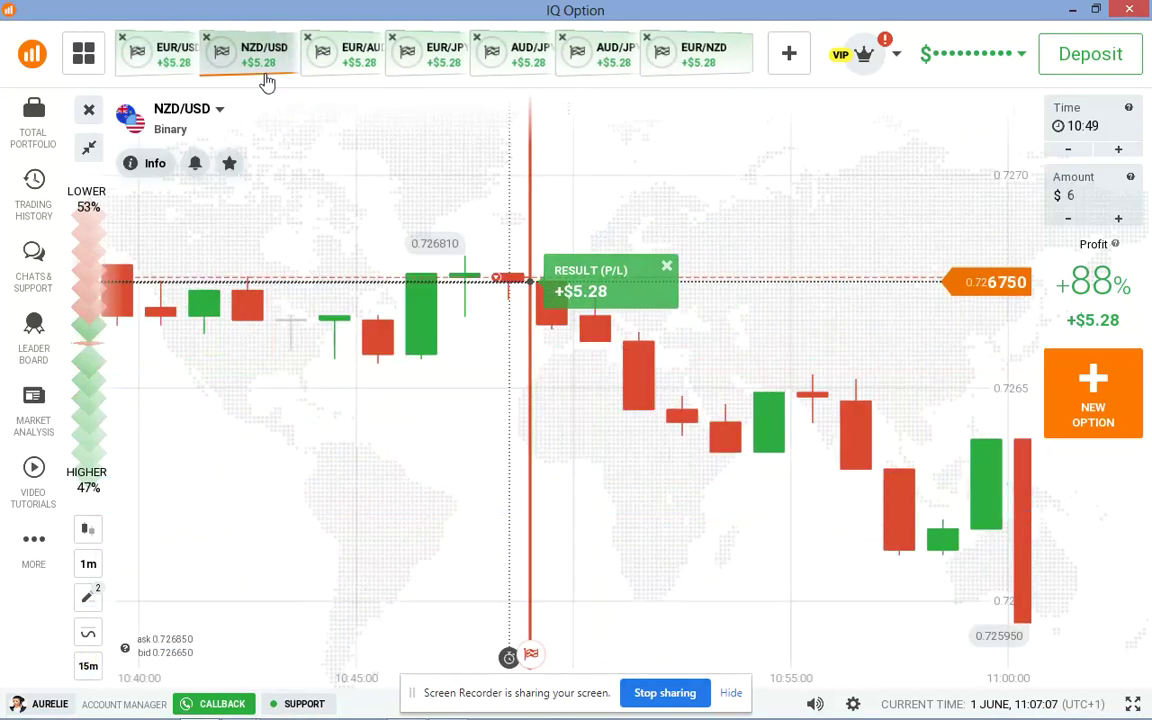
scroll(507, 240, "up", 3)
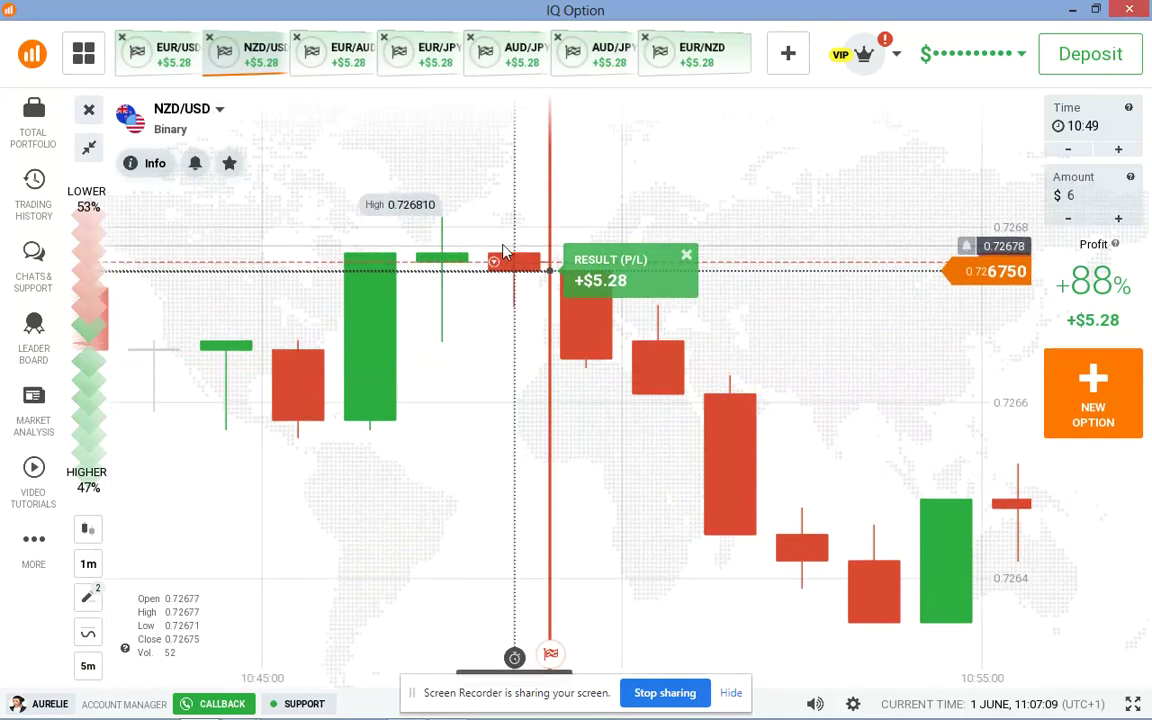
scroll(368, 303, "down", 3)
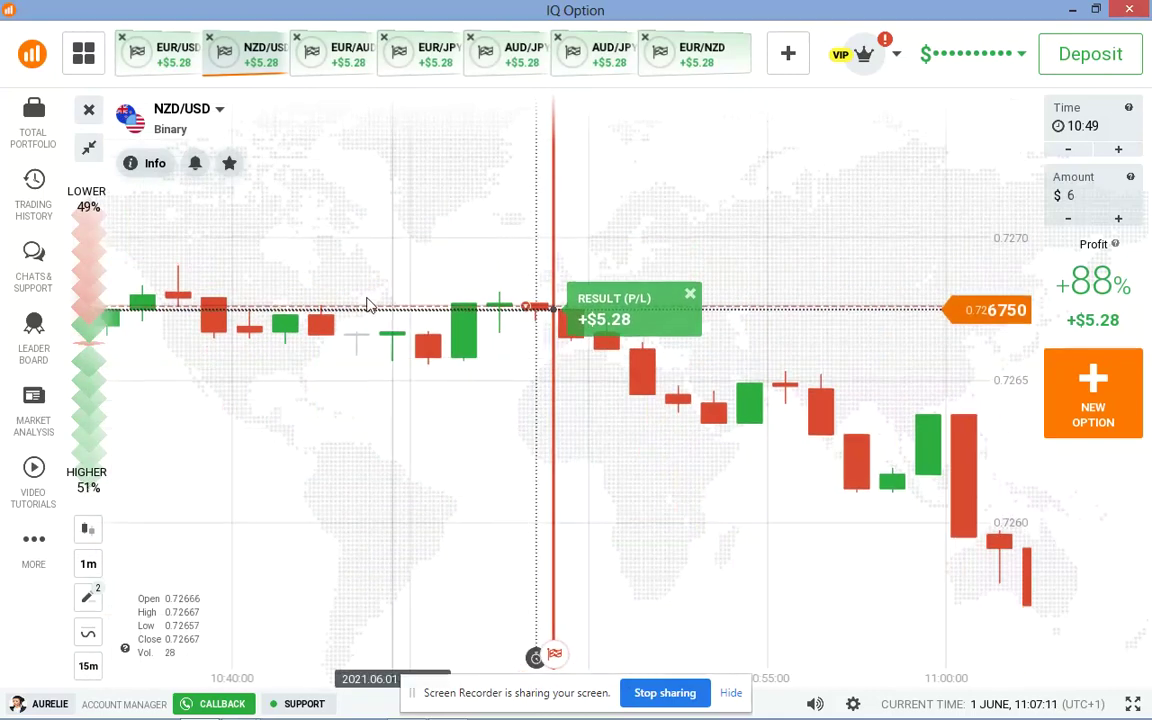
scroll(311, 301, "up", 3)
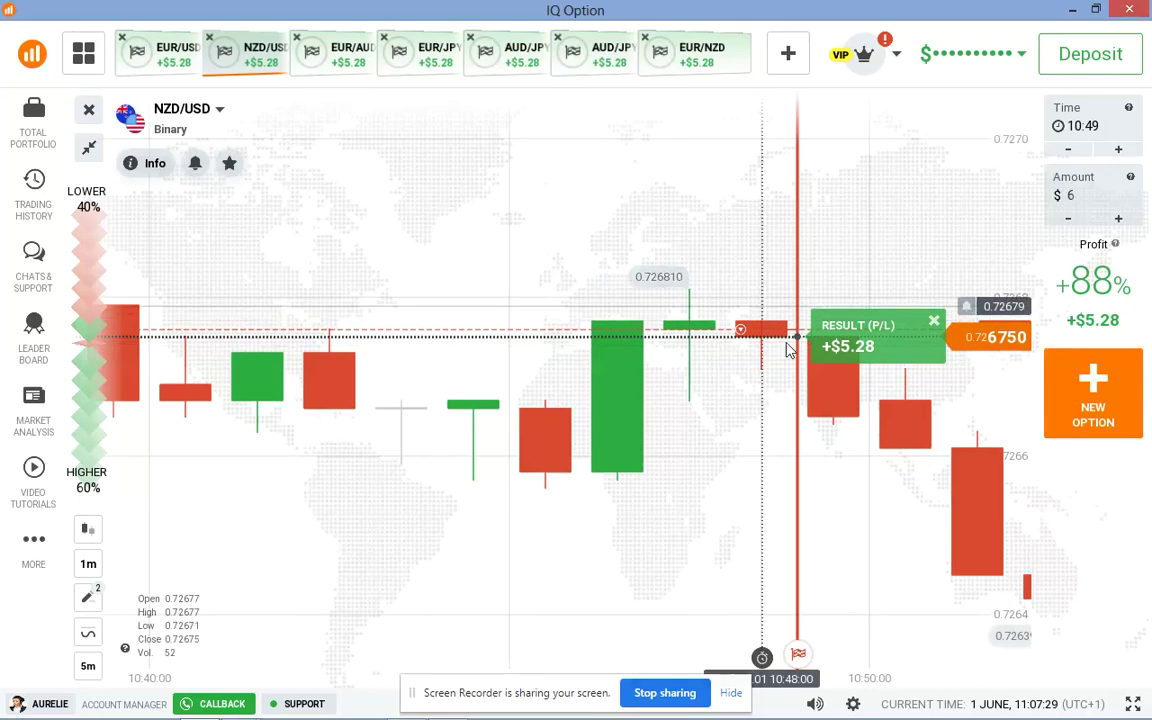
scroll(851, 450, "down", 3)
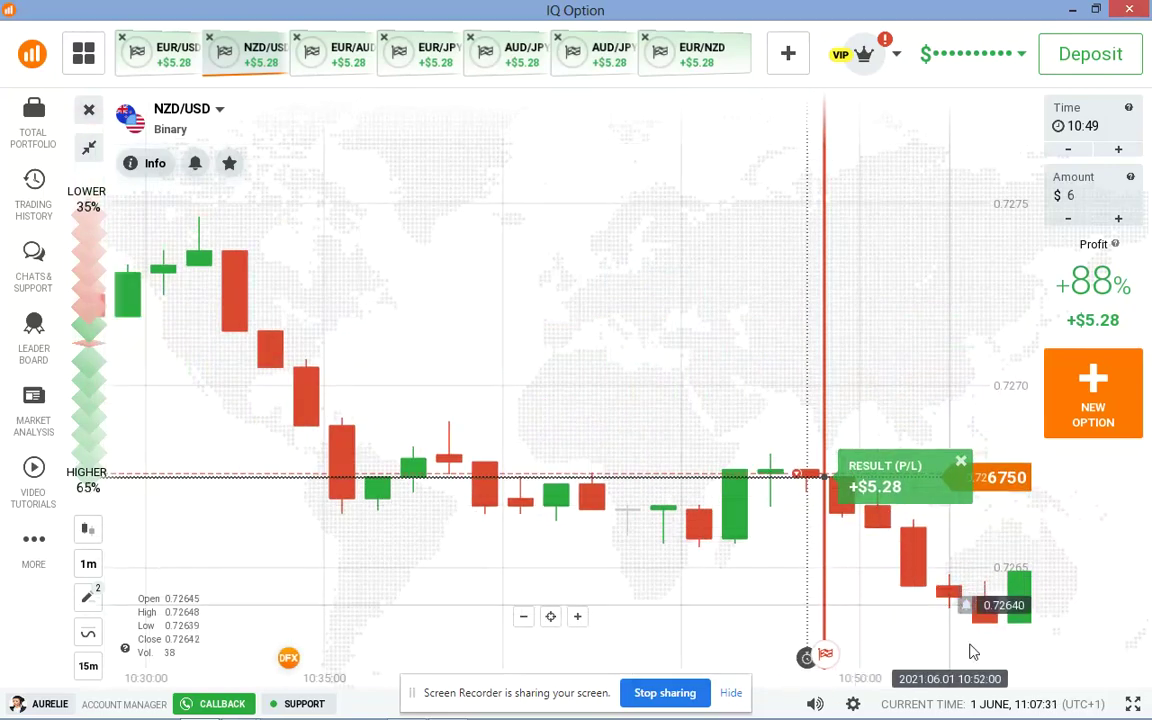
Capture the EUR/AUD chart before the 10:51 trade and draw red lines along the descending lows and the nearly level candle-body highs.
left_click(331, 58)
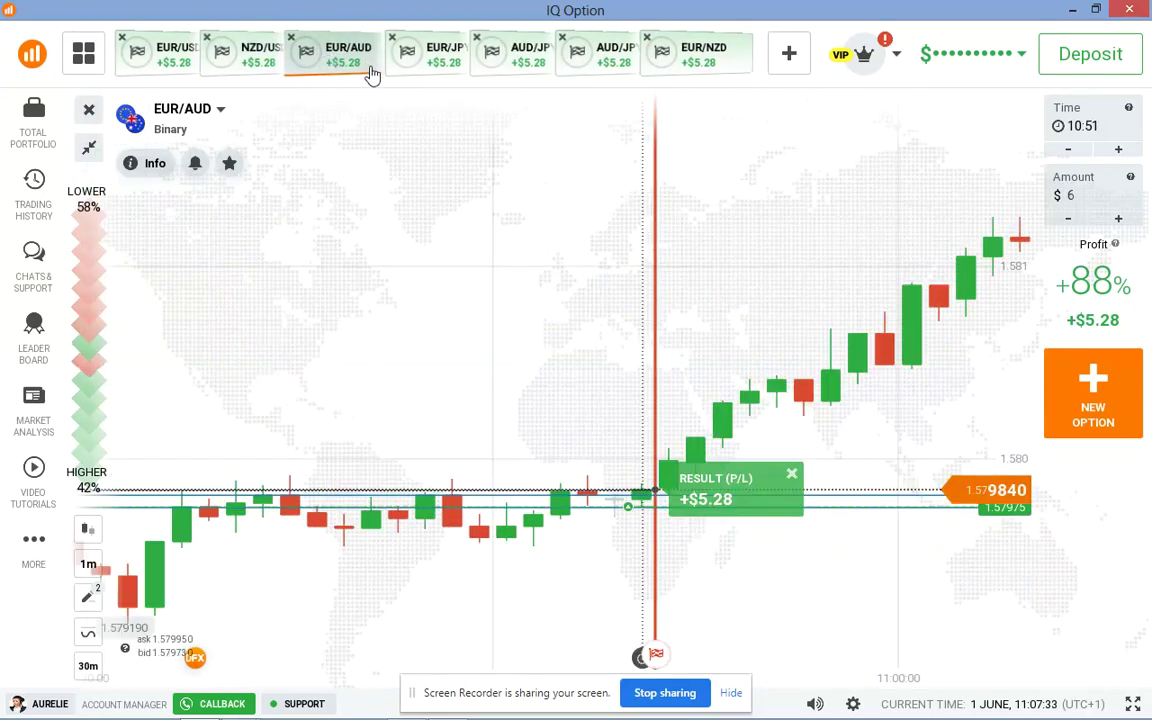
scroll(648, 368, "up", 3)
scroll(648, 368, "down", 3)
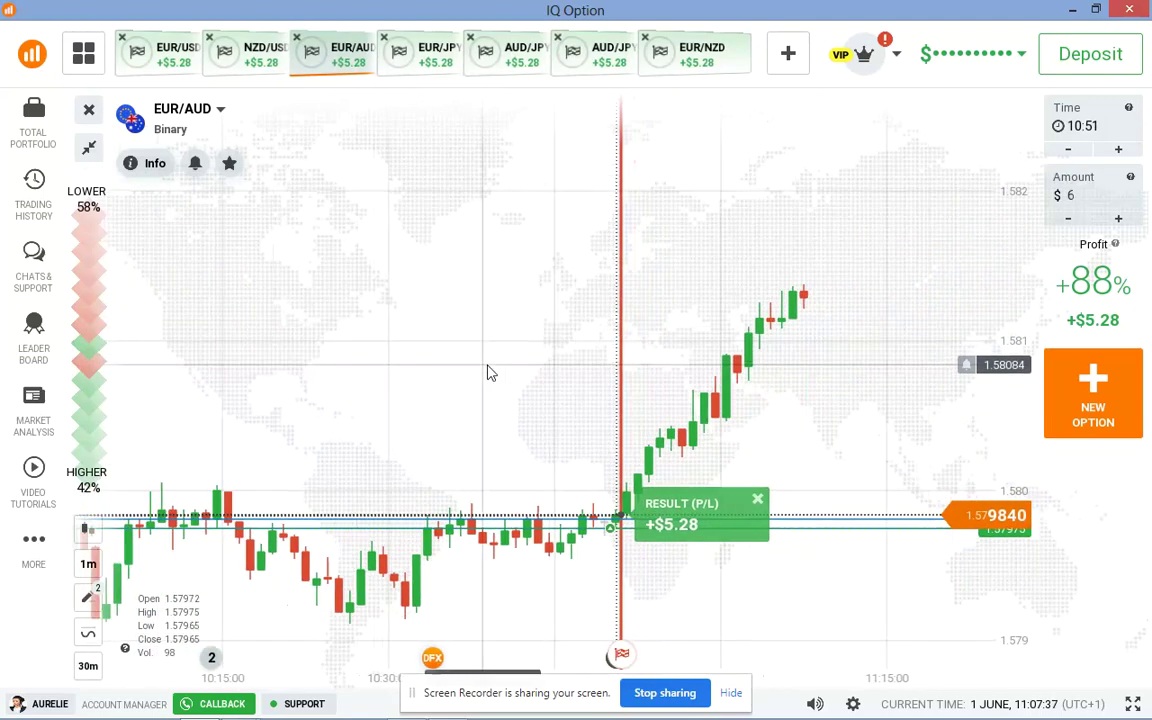
scroll(488, 374, "up", 5)
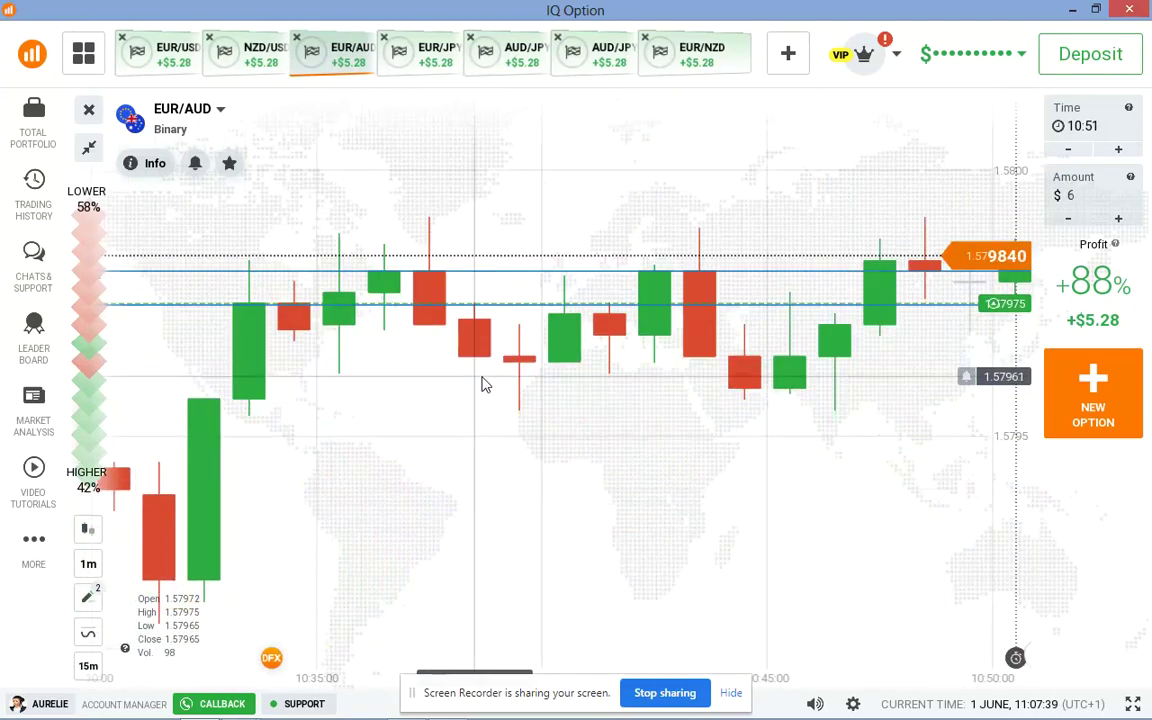
key("Print")
left_click_drag(143, 140, 1022, 611)
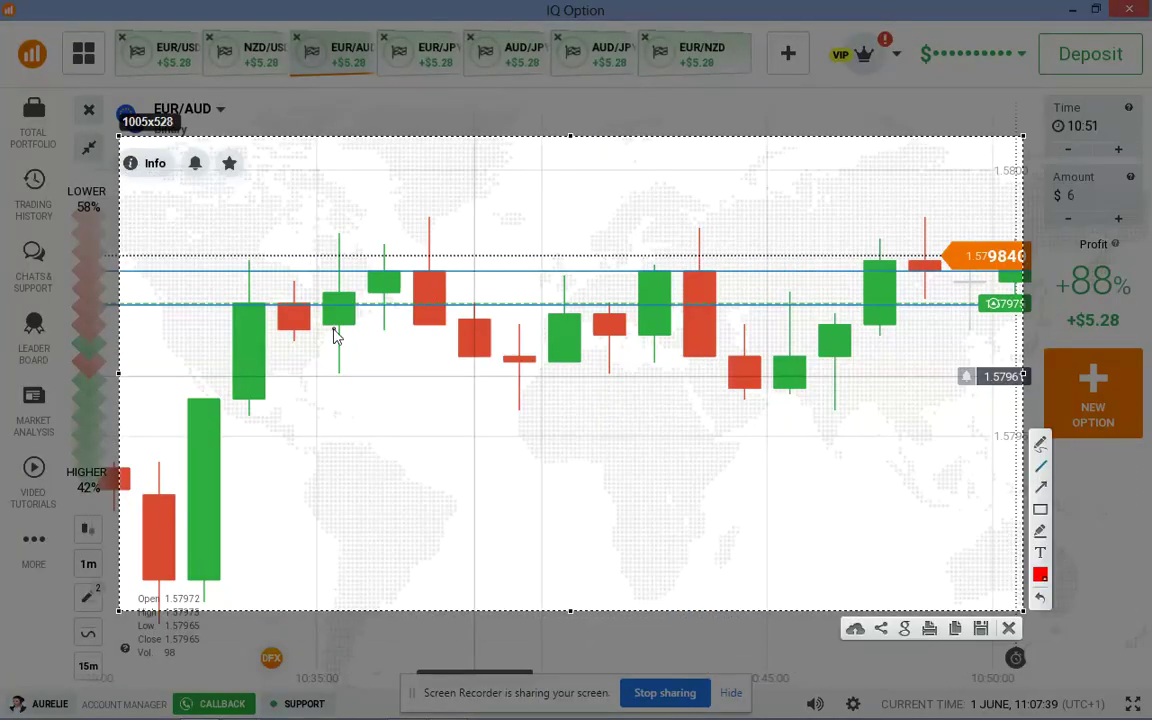
left_click_drag(277, 338, 855, 403)
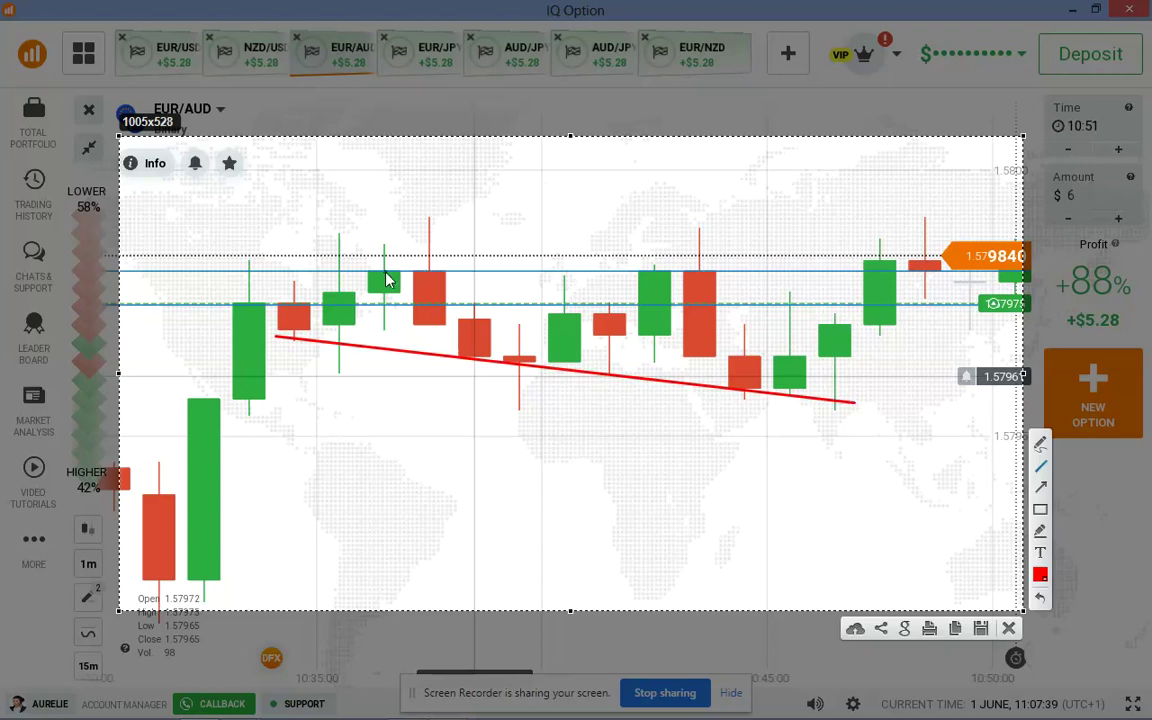
left_click_drag(384, 272, 642, 262)
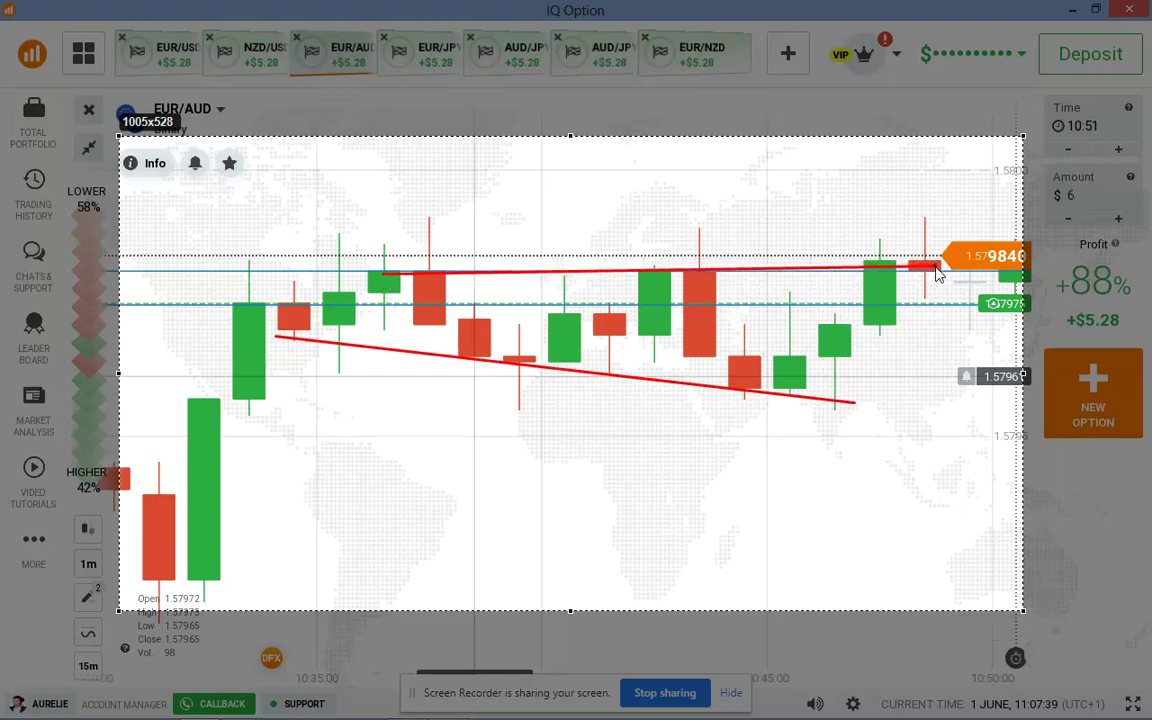
left_click_drag(937, 272, 935, 278)
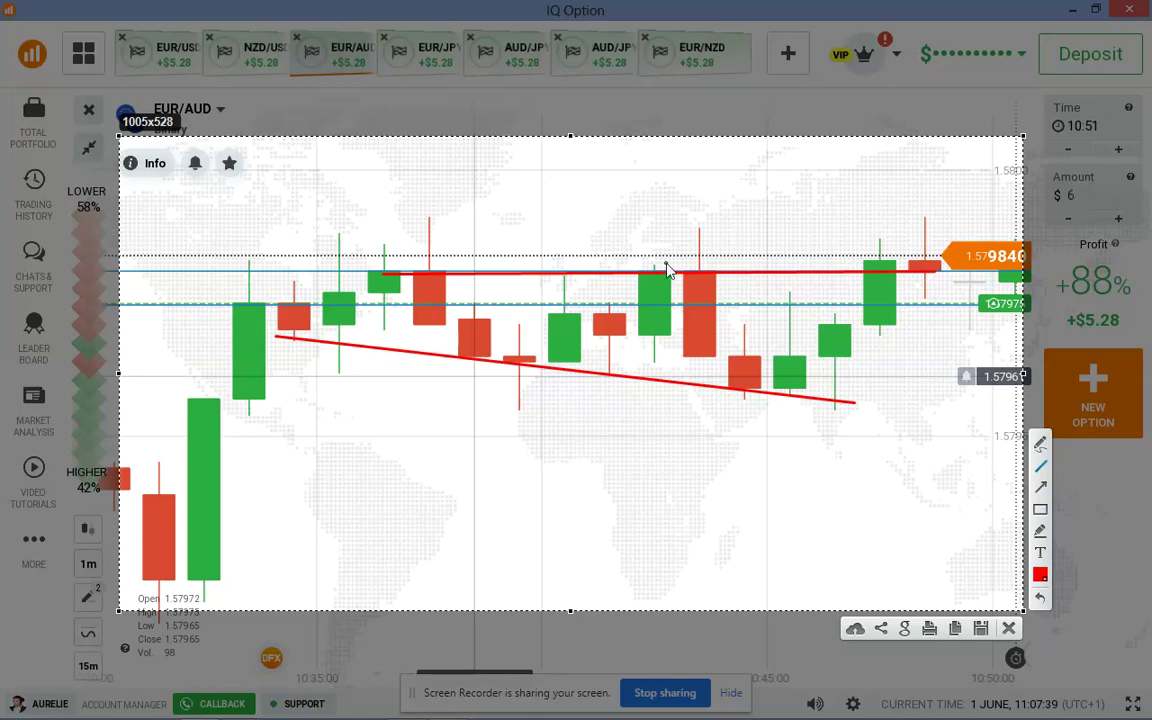
Draw a rising red line through the final rally, another across the upper wick tips, and a short steep one at the last red candle.
mouse_move(813, 377)
left_mouse_down()
mouse_move(850, 253)
mouse_move(880, 254)
left_mouse_up()
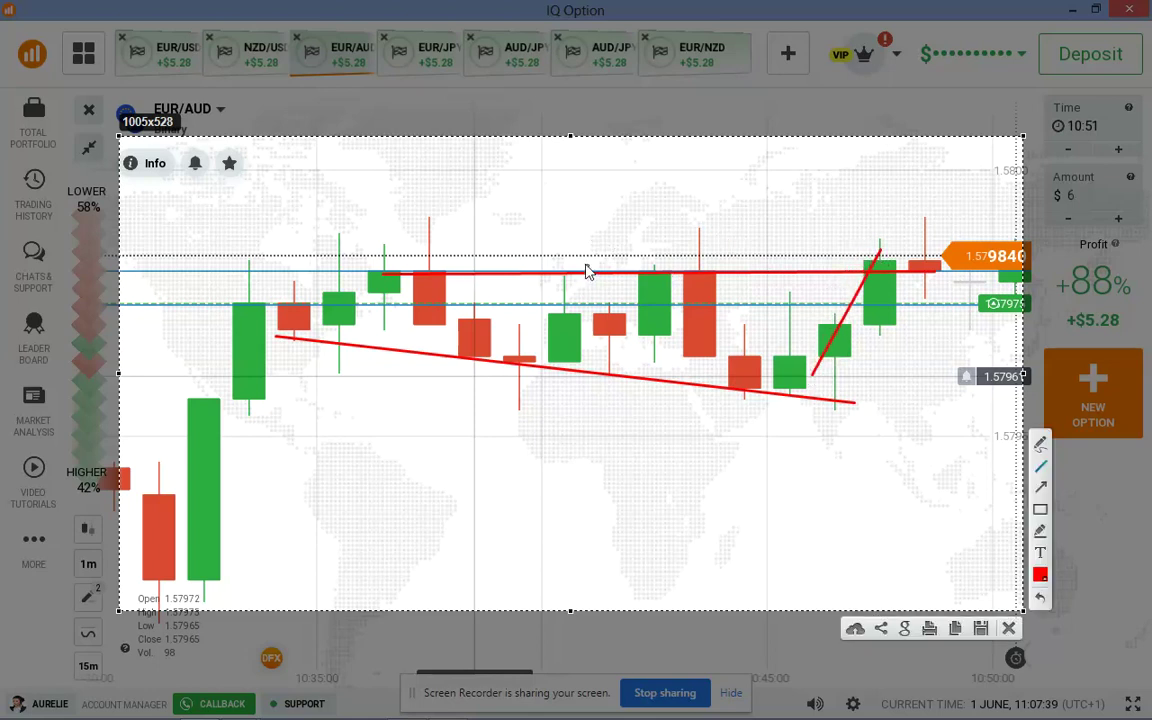
left_click_drag(418, 218, 860, 214)
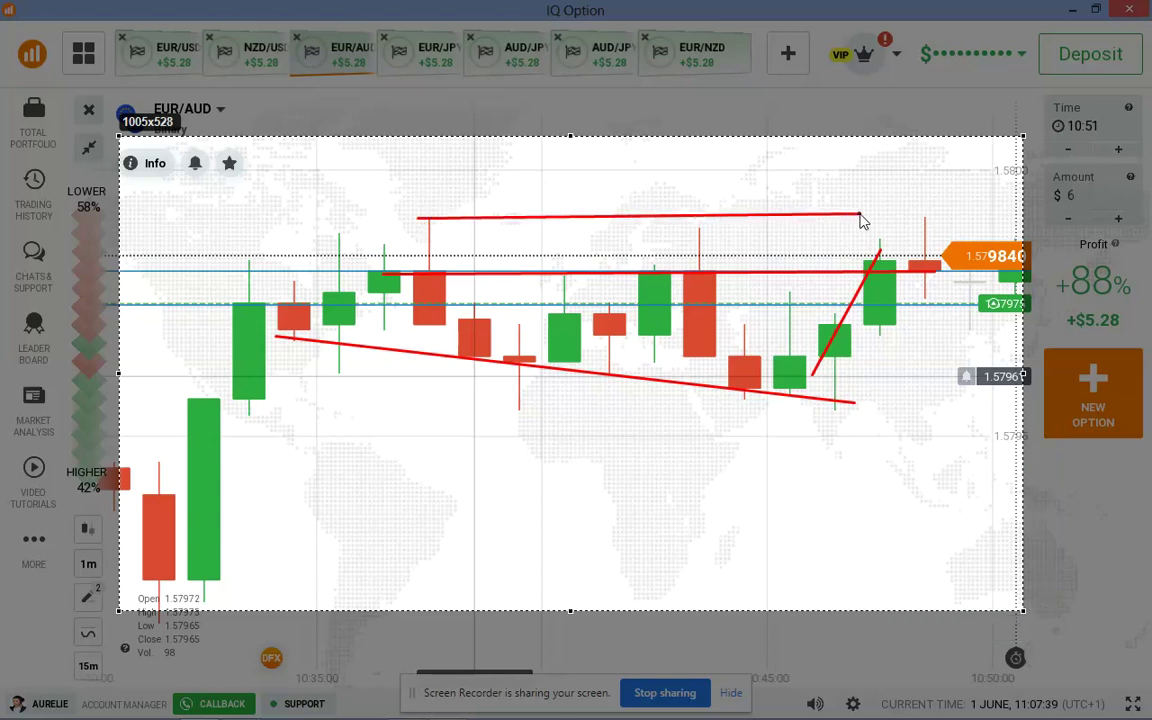
left_click_drag(945, 232, 936, 276)
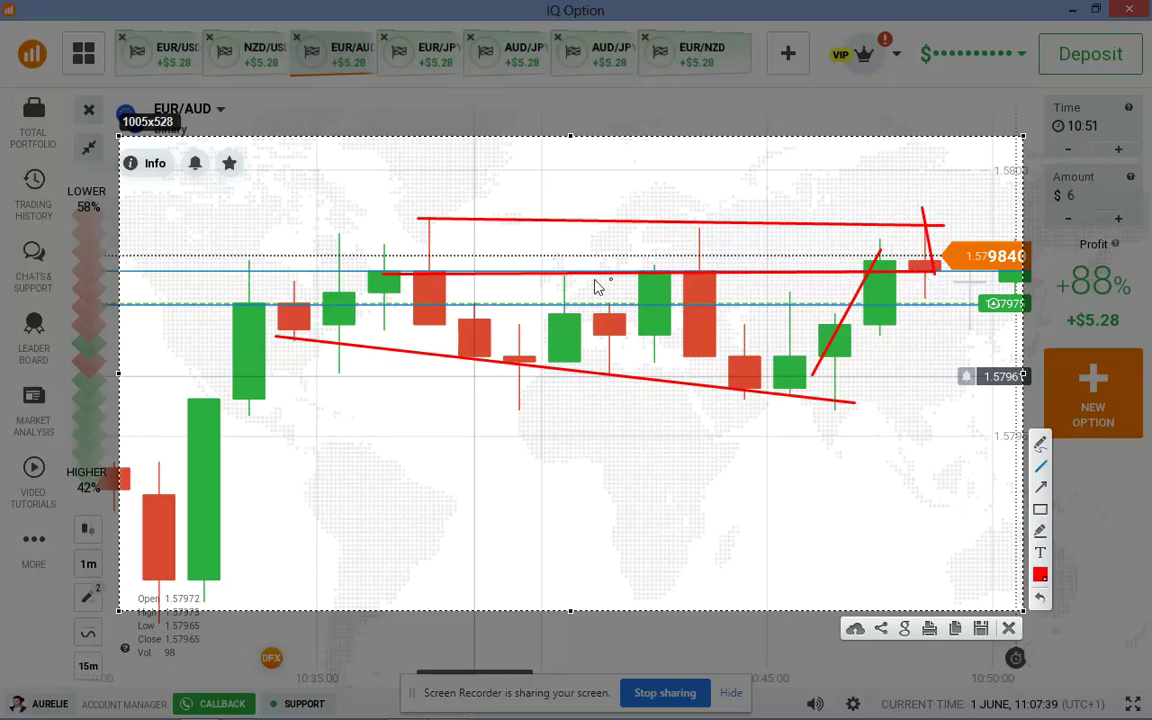
Add short red strokes above the early candles and under the last red candle, plus a second rising line from the final low.
left_click_drag(302, 246, 311, 268)
left_click_drag(913, 277, 913, 277)
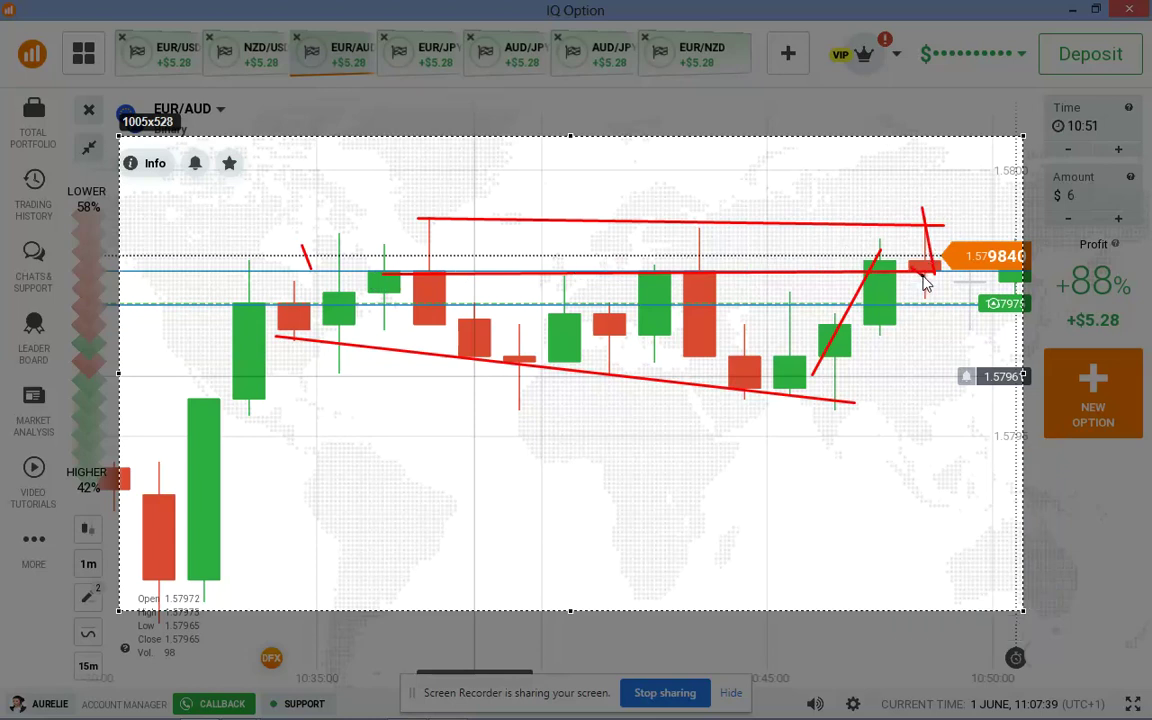
left_click_drag(937, 281, 937, 281)
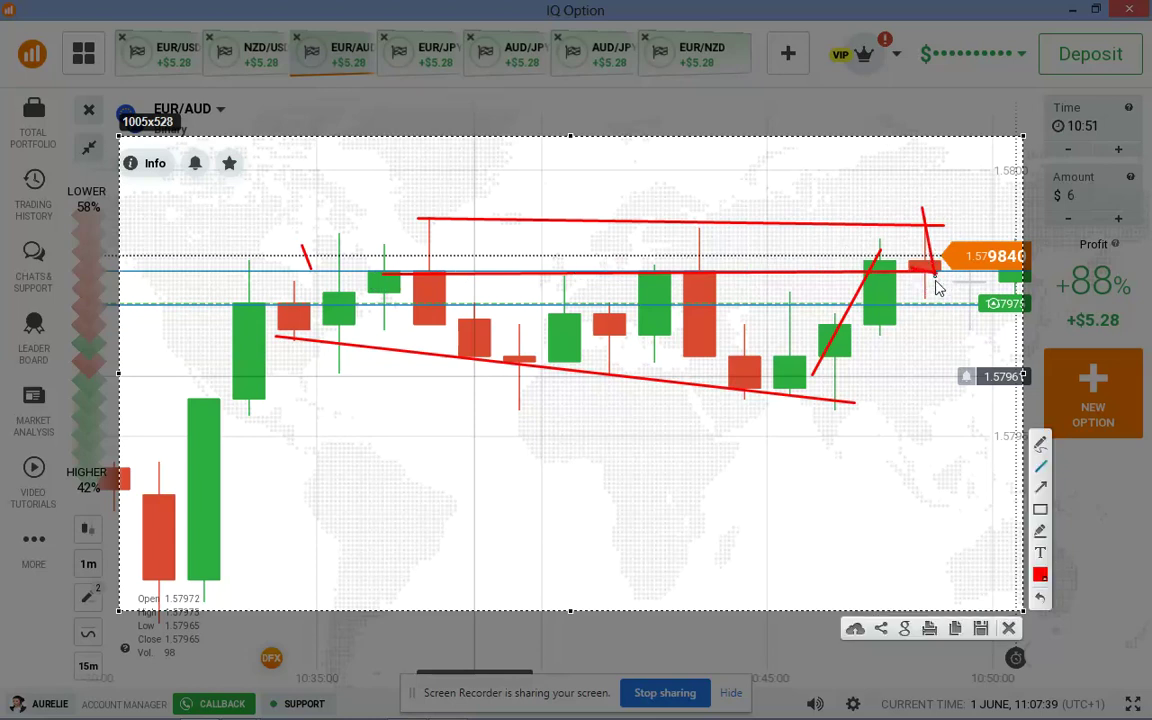
left_click_drag(801, 394, 801, 394)
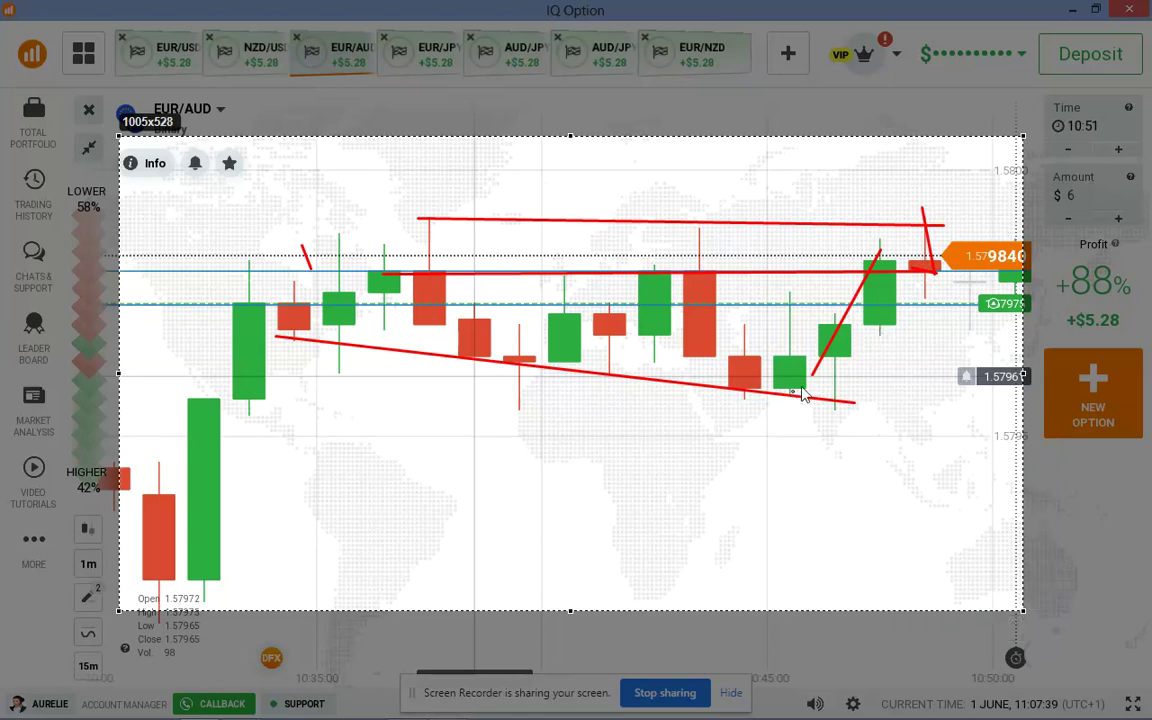
left_click_drag(885, 268, 918, 278)
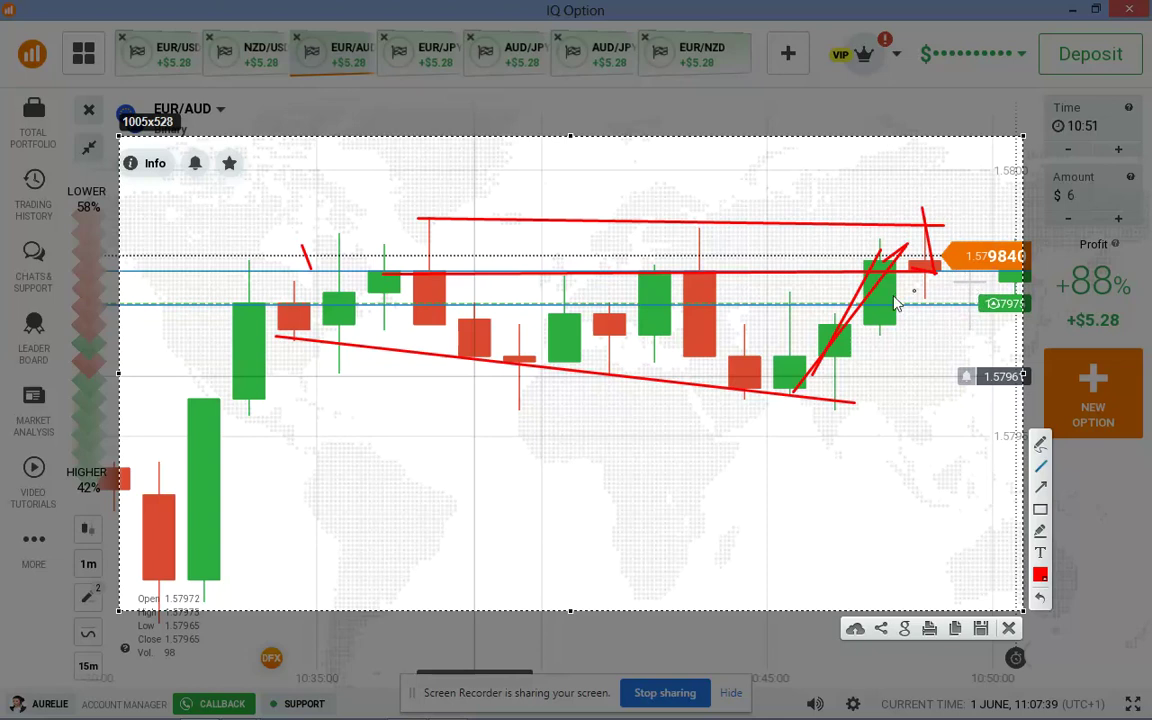
Add two short red strokes just beyond the last red candle, and discard the annotated EUR/AUD capture.
mouse_move(967, 270)
left_mouse_down()
mouse_move(983, 284)
mouse_move(967, 284)
left_mouse_up()
left_click_drag(955, 280, 971, 283)
left_click(1010, 630)
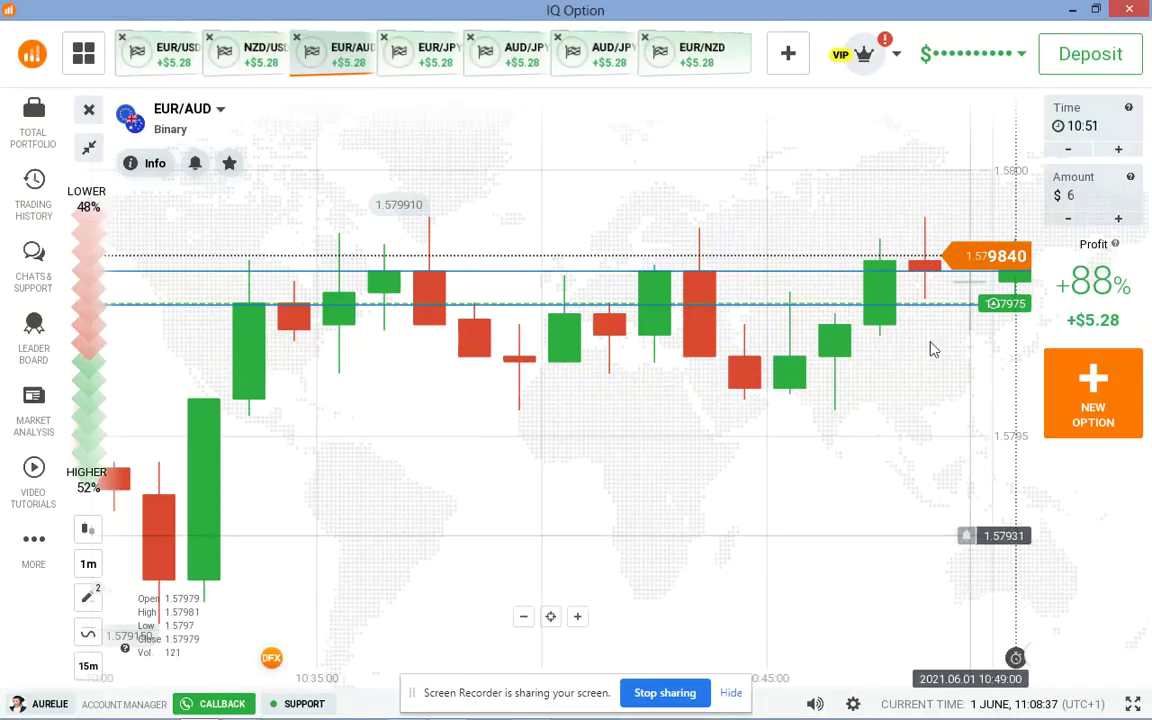
Open the 10:55 EUR/JPY trade and examine the candles around its entry and expiry against the blue support lines.
left_click(440, 60)
scroll(716, 260, "up", 4)
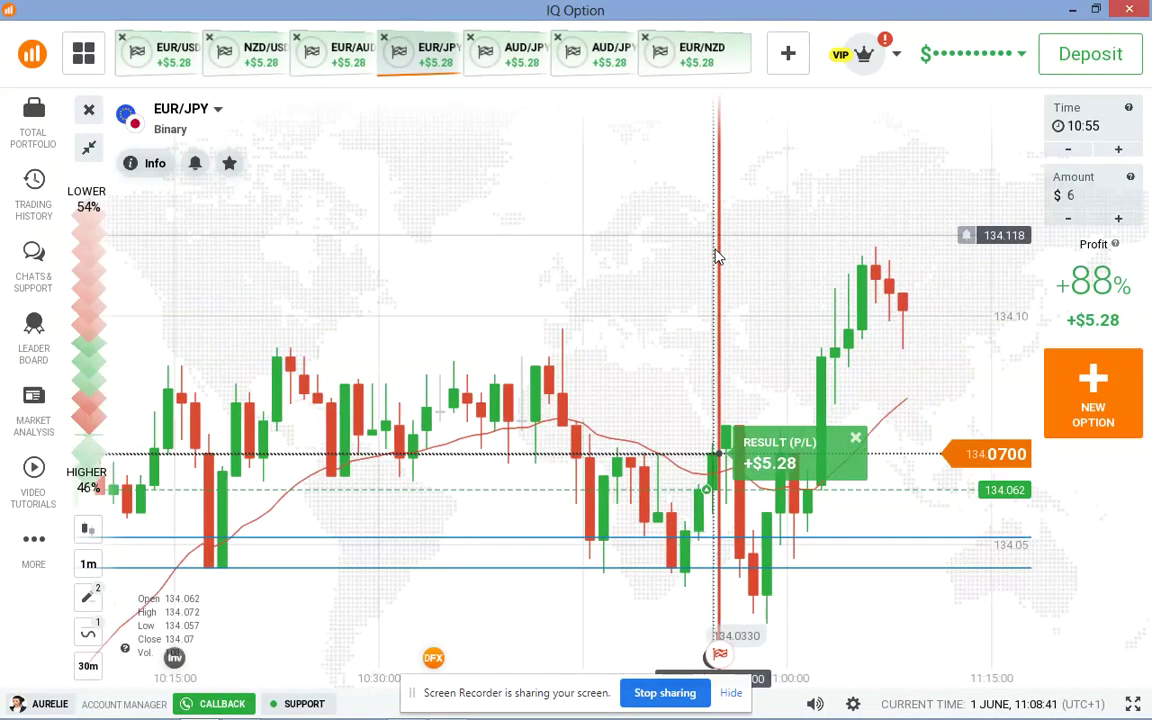
scroll(718, 310, "up", 2)
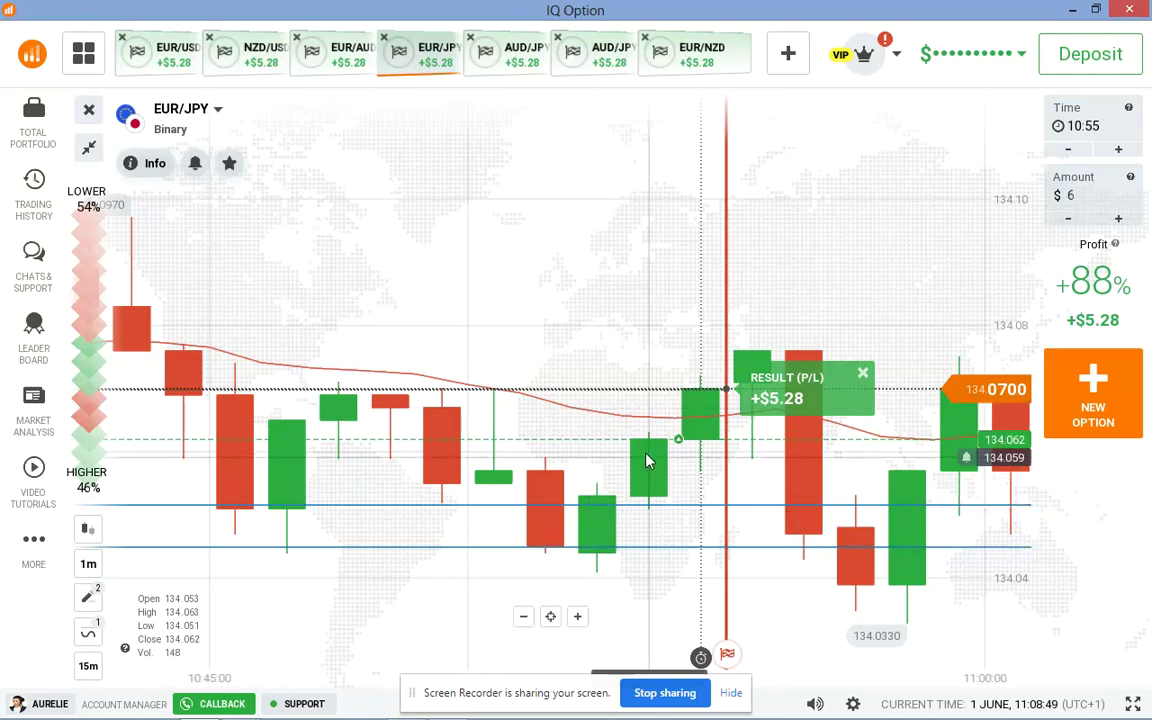
scroll(738, 408, "up", 3)
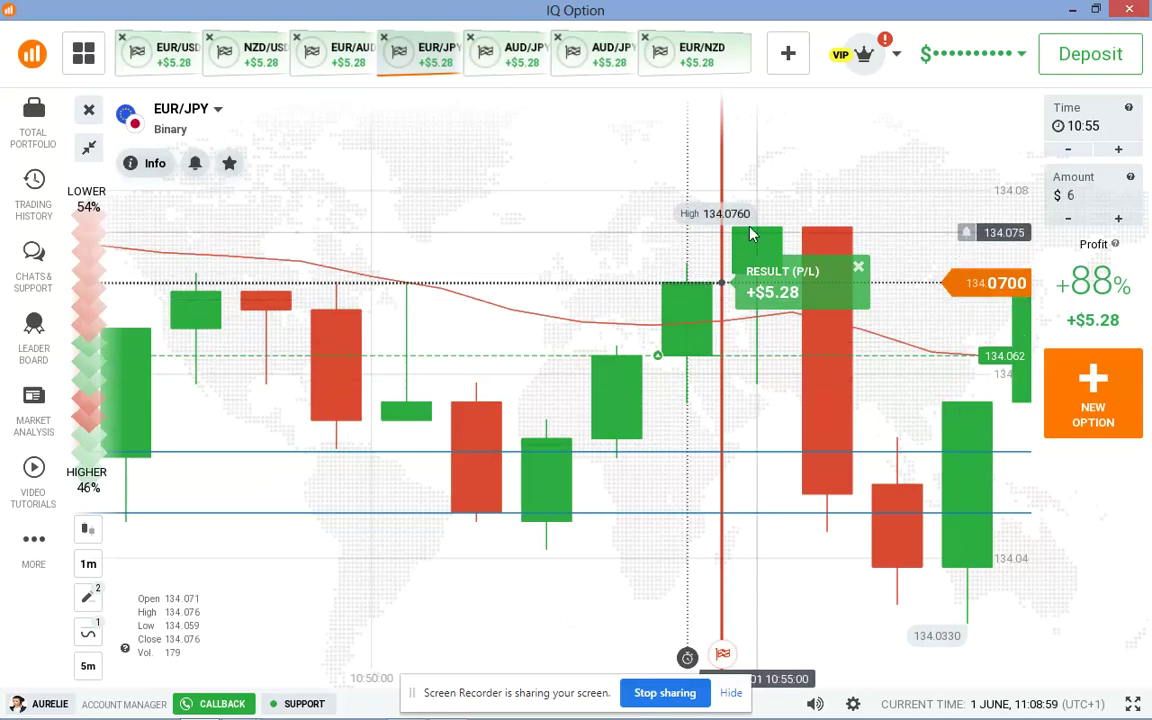
scroll(743, 255, "down", 3)
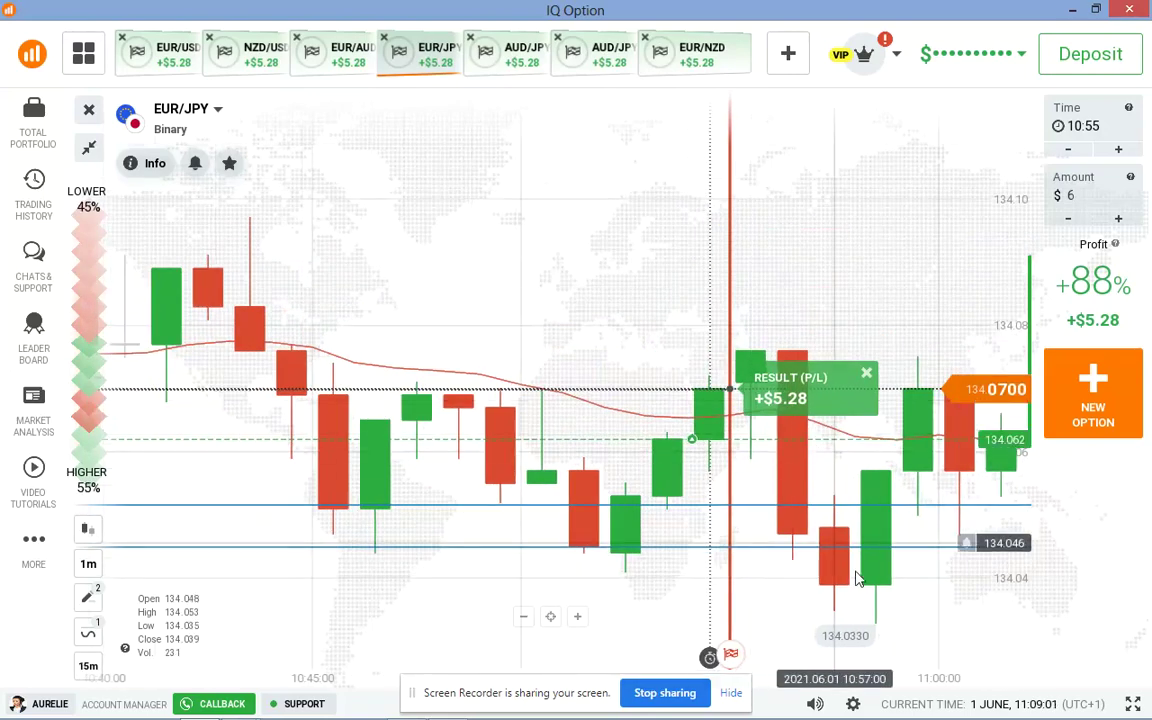
Open the 10:59 AUD/JPY trade and trace its blue levels back to the price action around 09:45 to 10:00.
left_click(487, 40)
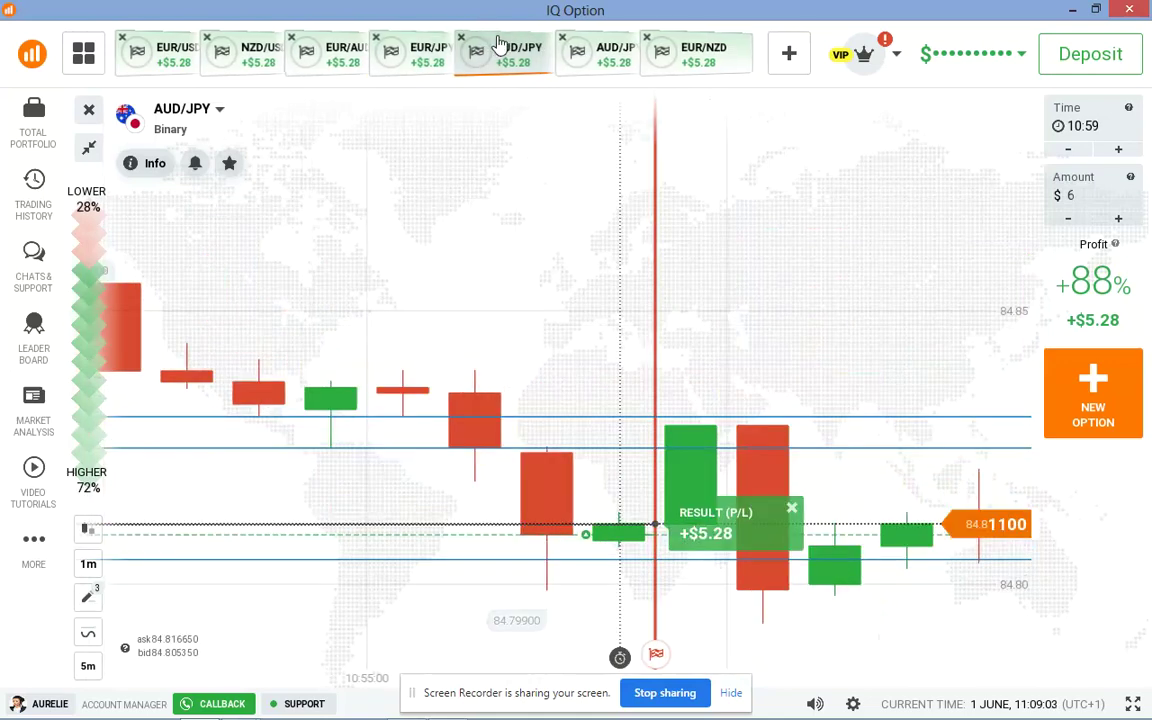
scroll(625, 335, "down", 4)
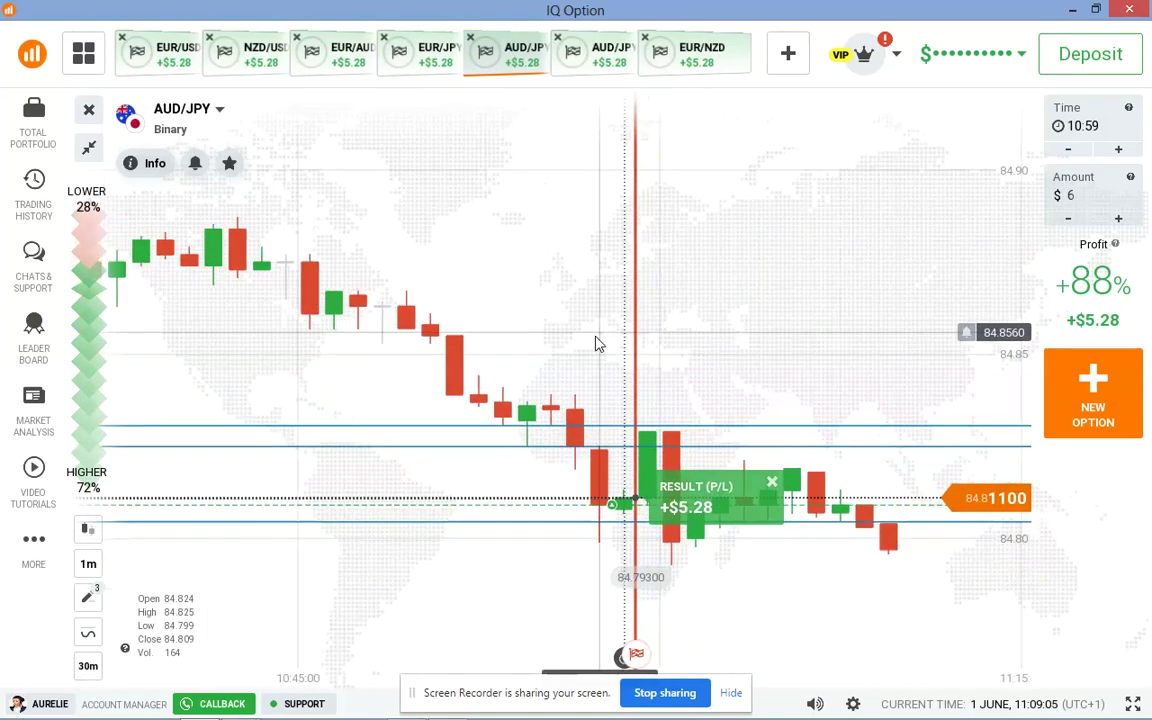
scroll(675, 310, "down", 5)
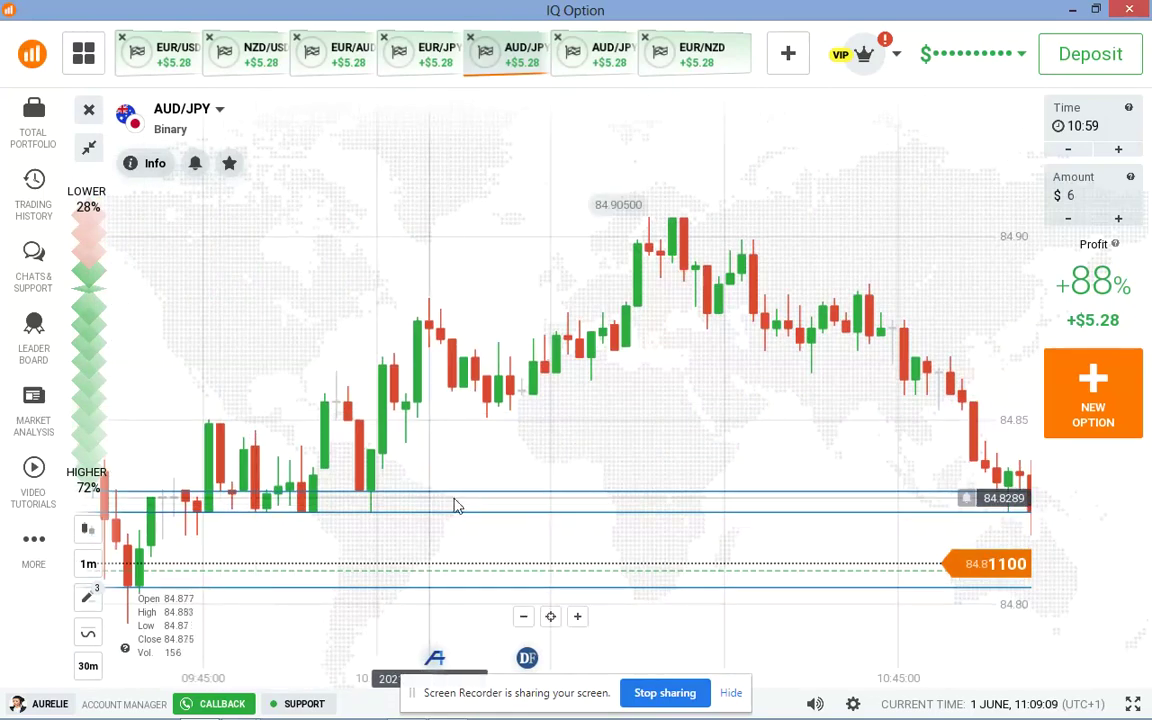
left_click_drag(612, 494, 524, 391)
Compare the AUD/JPY candles at the two upper blue levels before the 10:59 trade with the decline since 10:42.
scroll(524, 391, "up", 6)
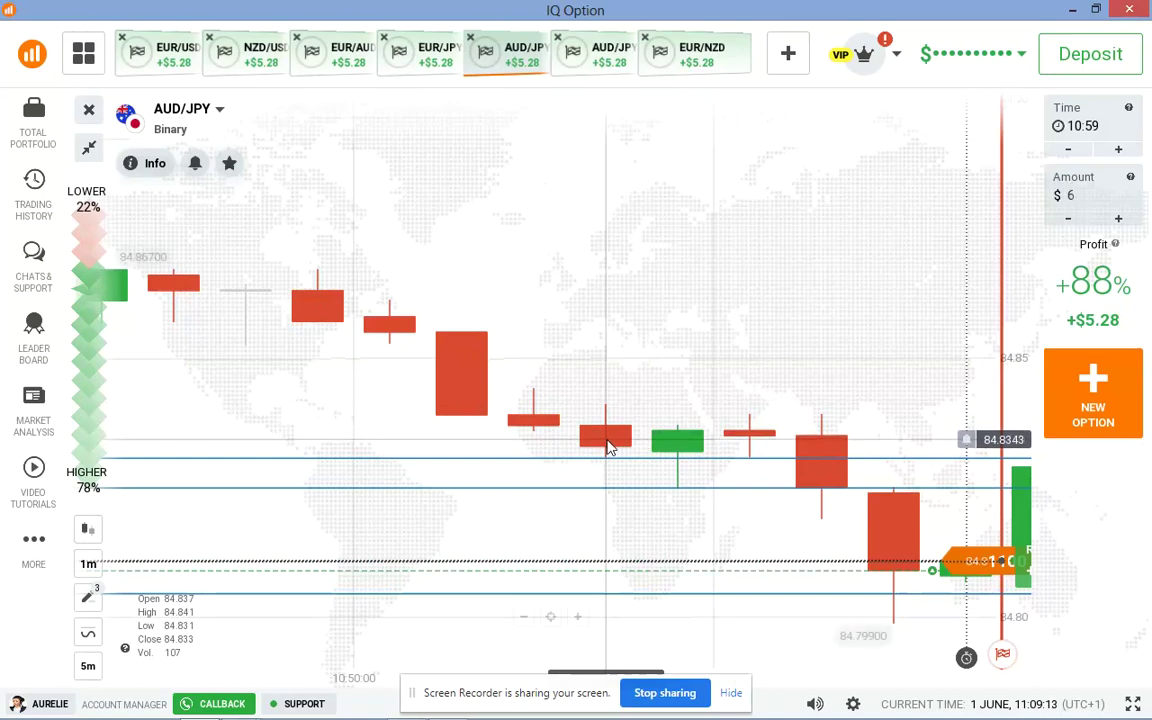
scroll(383, 313, "down", 3)
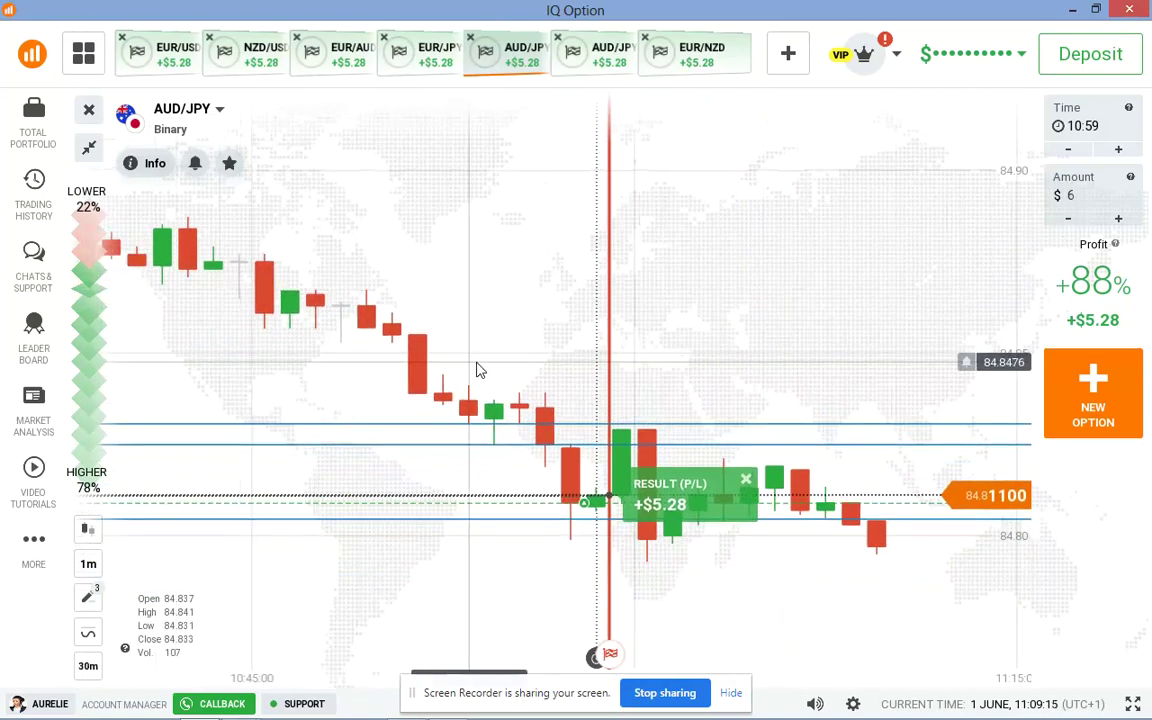
scroll(491, 417, "up", 3)
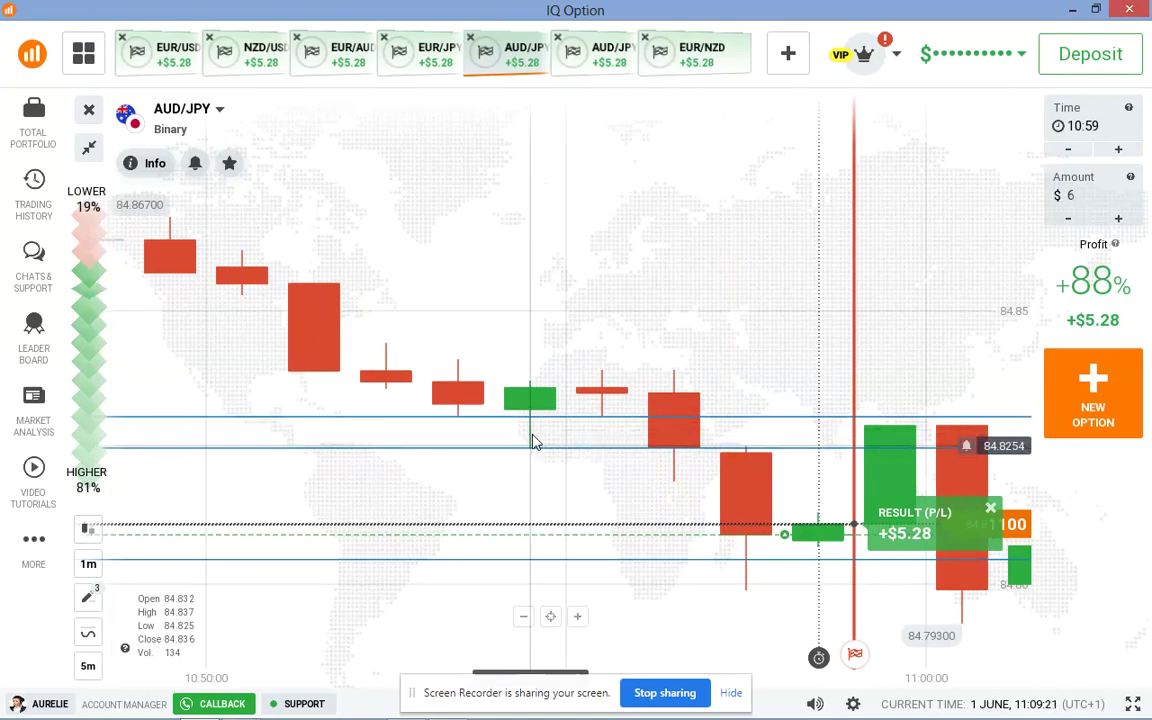
scroll(519, 402, "down", 5)
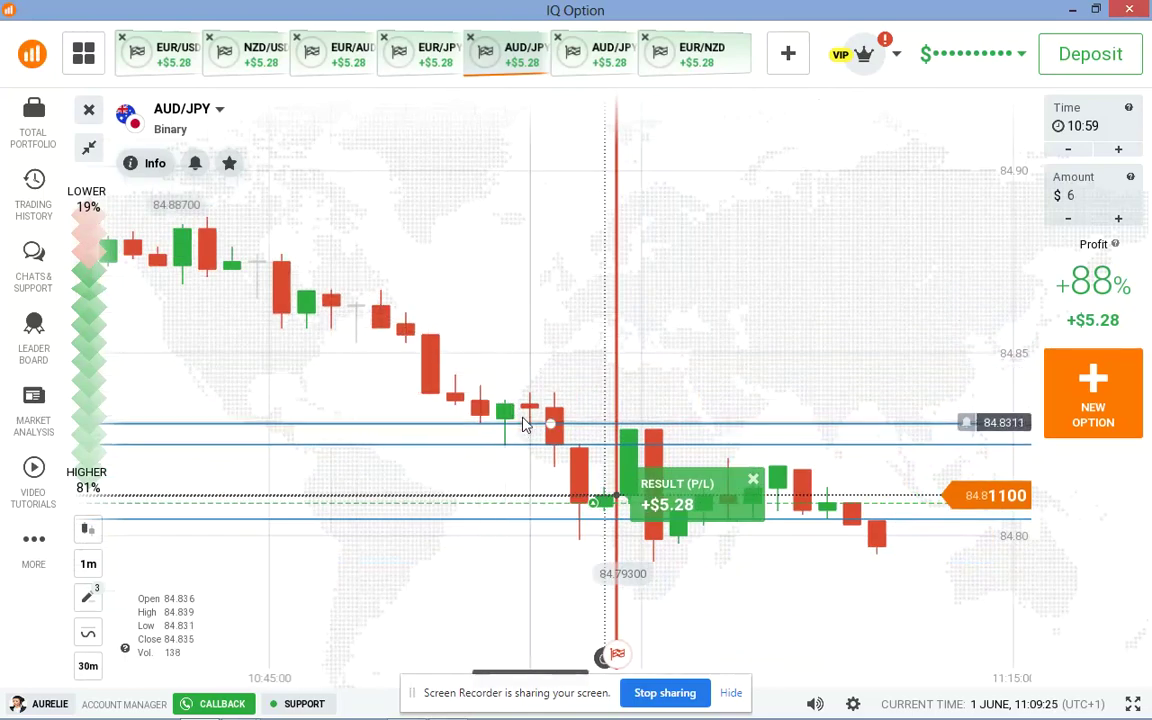
scroll(501, 342, "down", 2)
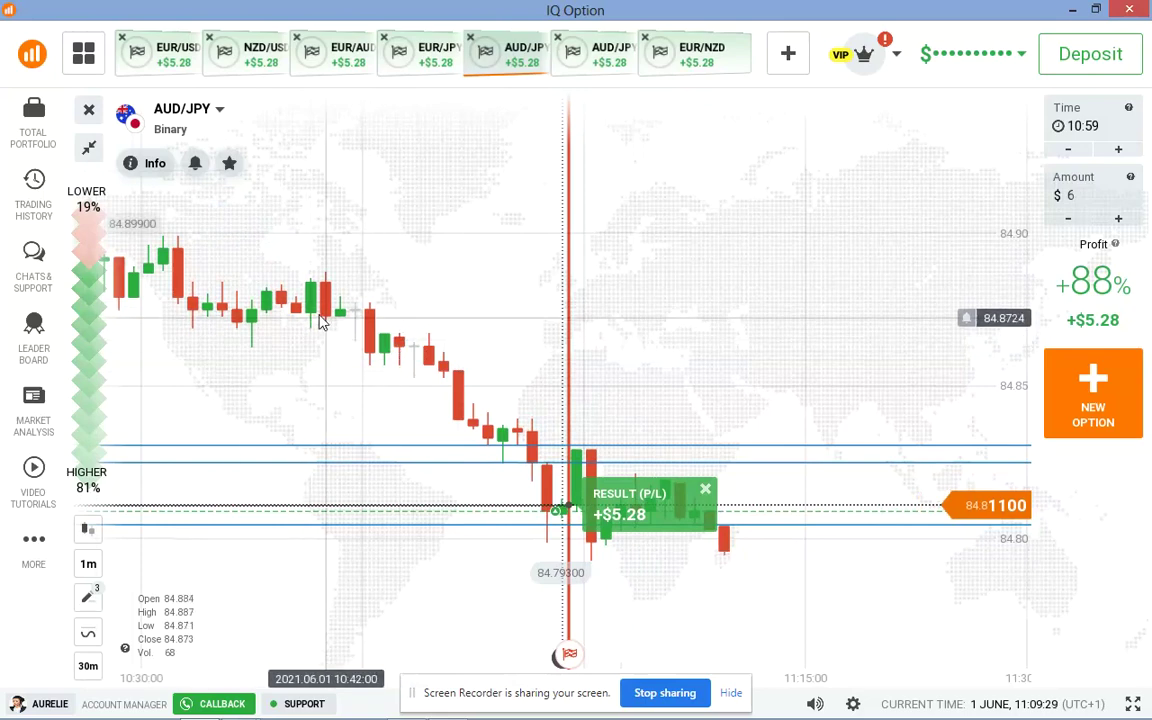
scroll(505, 400, "up", 3)
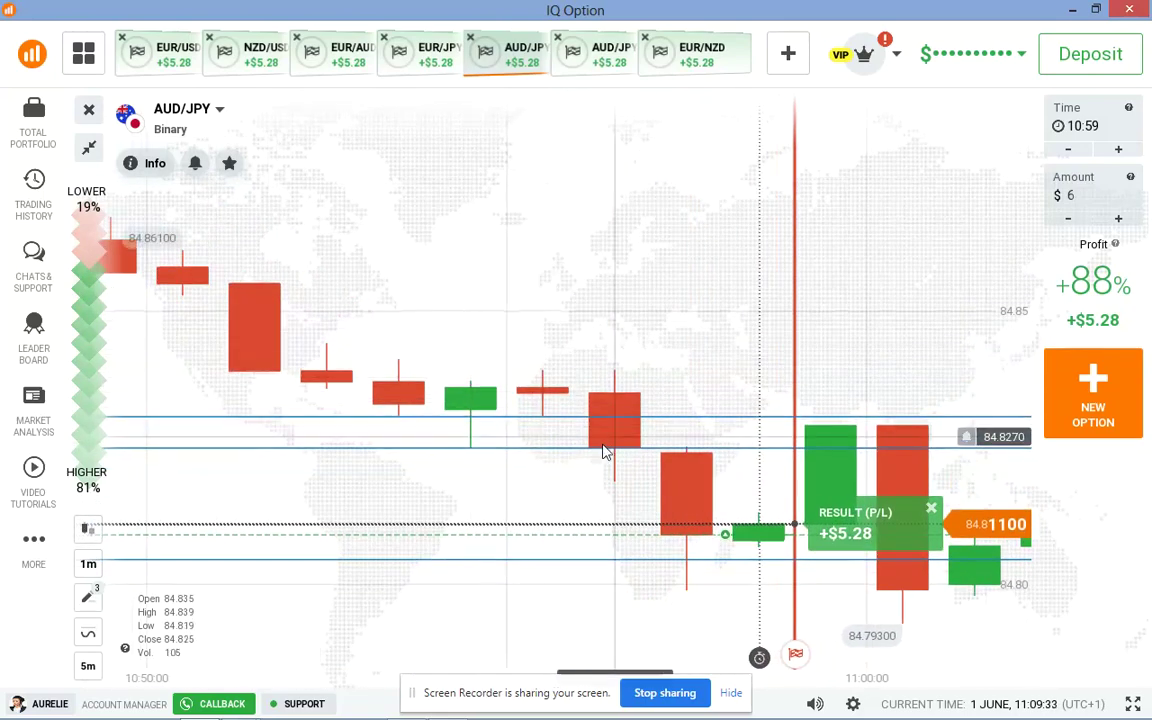
Examine the 10:59 AUD/JPY entry candle at the lower blue level against the earlier low after 09:30.
scroll(612, 450, "down", 5)
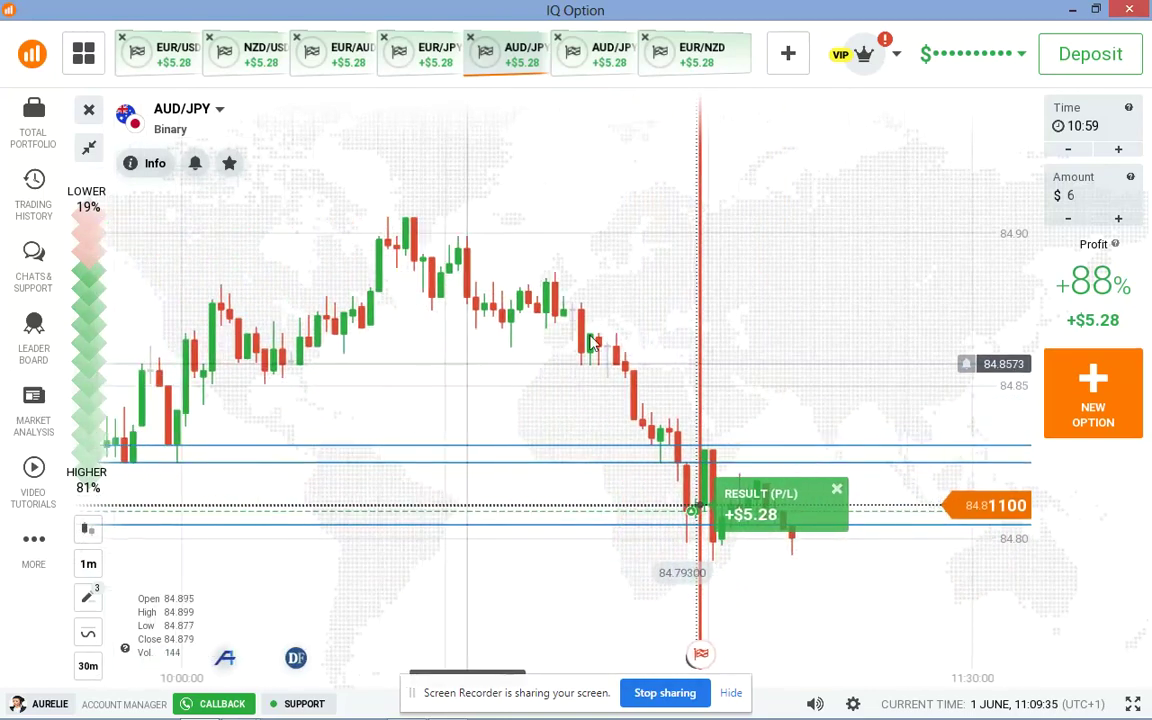
scroll(352, 438, "down", 2)
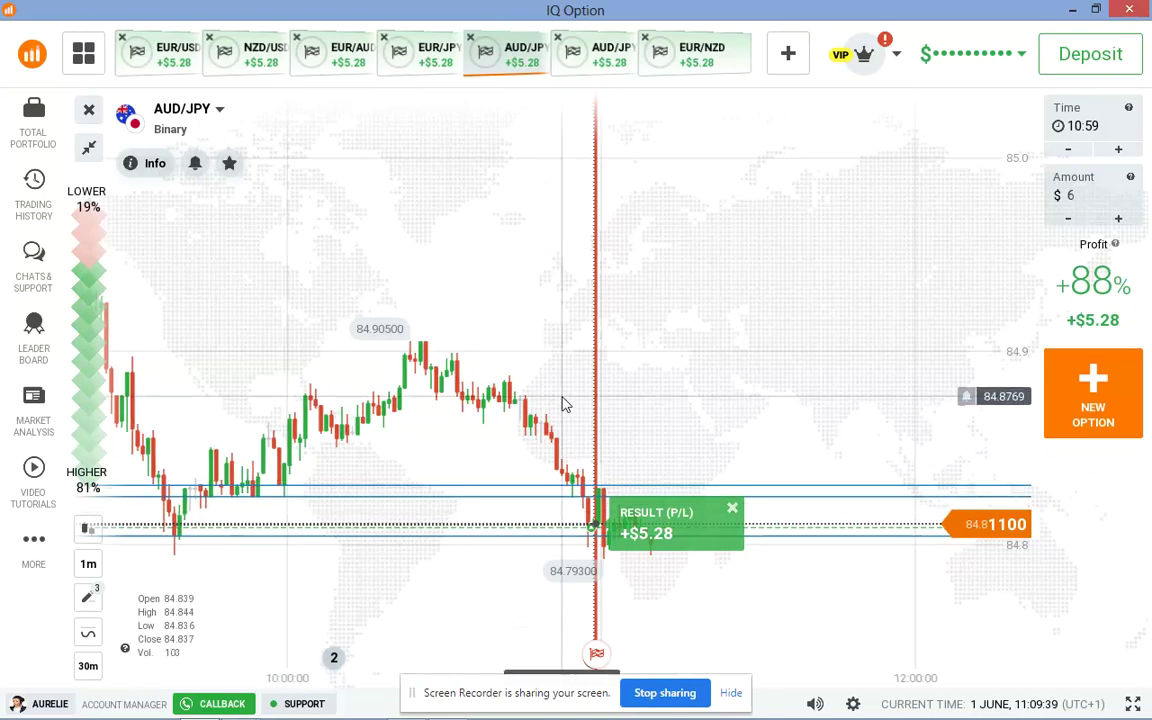
scroll(563, 404, "up", 3)
scroll(563, 404, "up", 2)
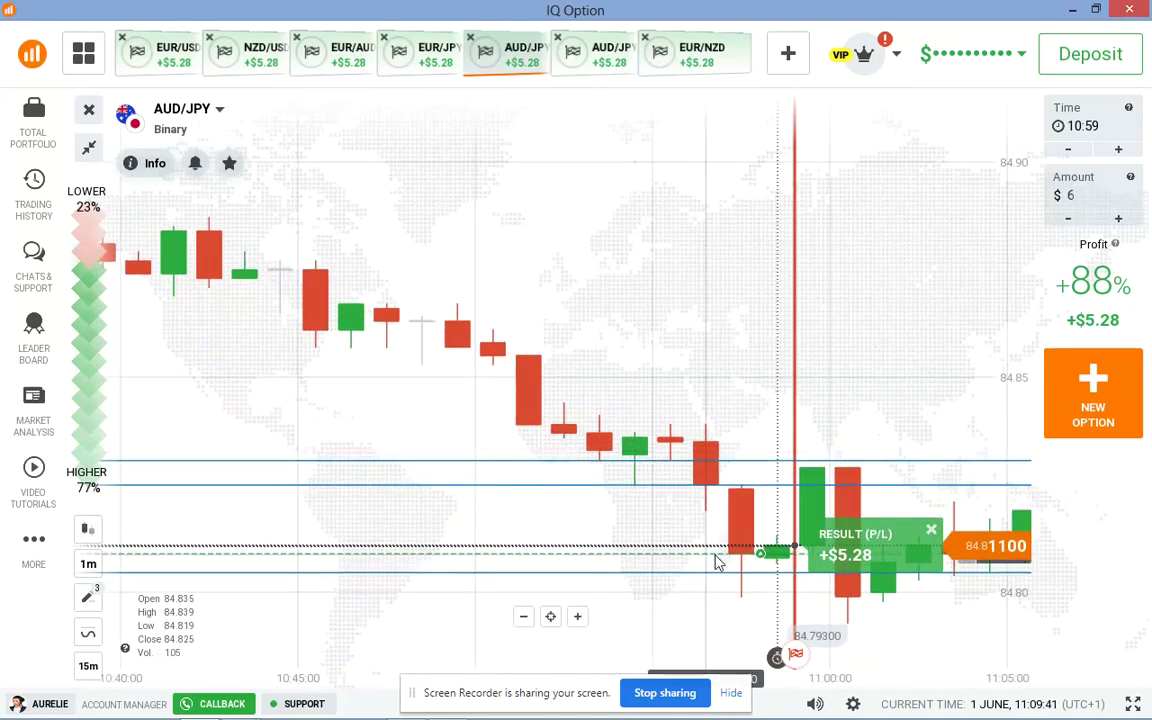
scroll(766, 458, "up", 2)
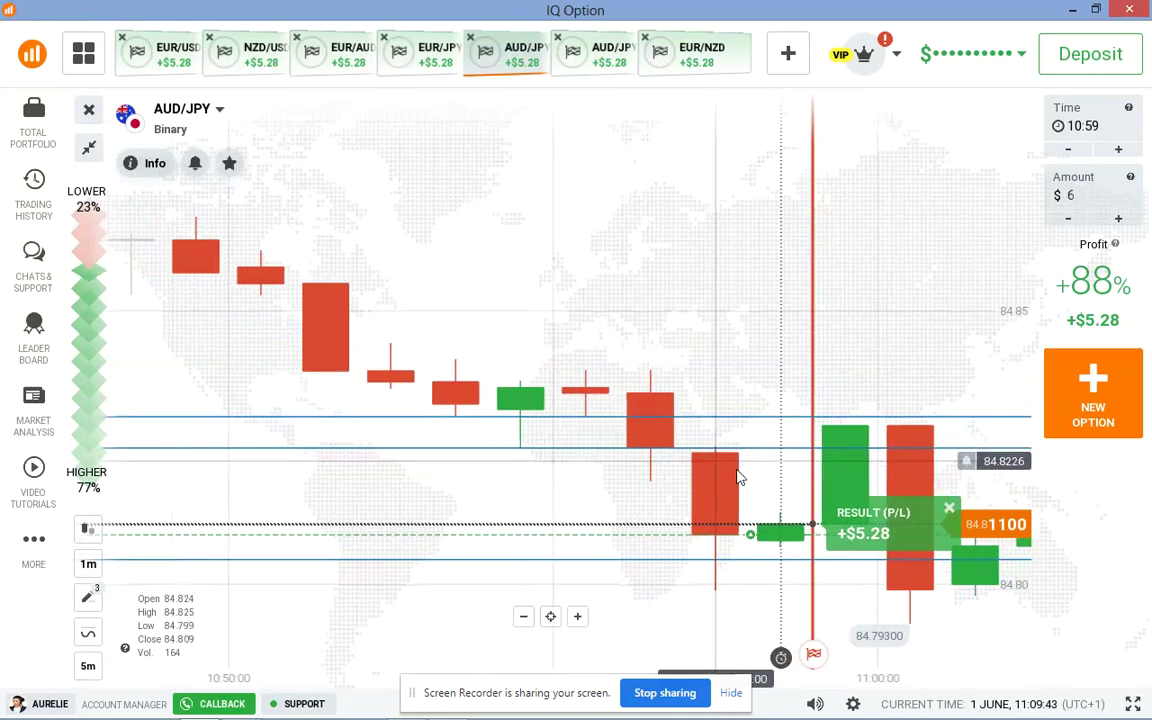
scroll(491, 458, "down", 3)
scroll(491, 458, "down", 3)
left_click_drag(260, 409, 620, 375)
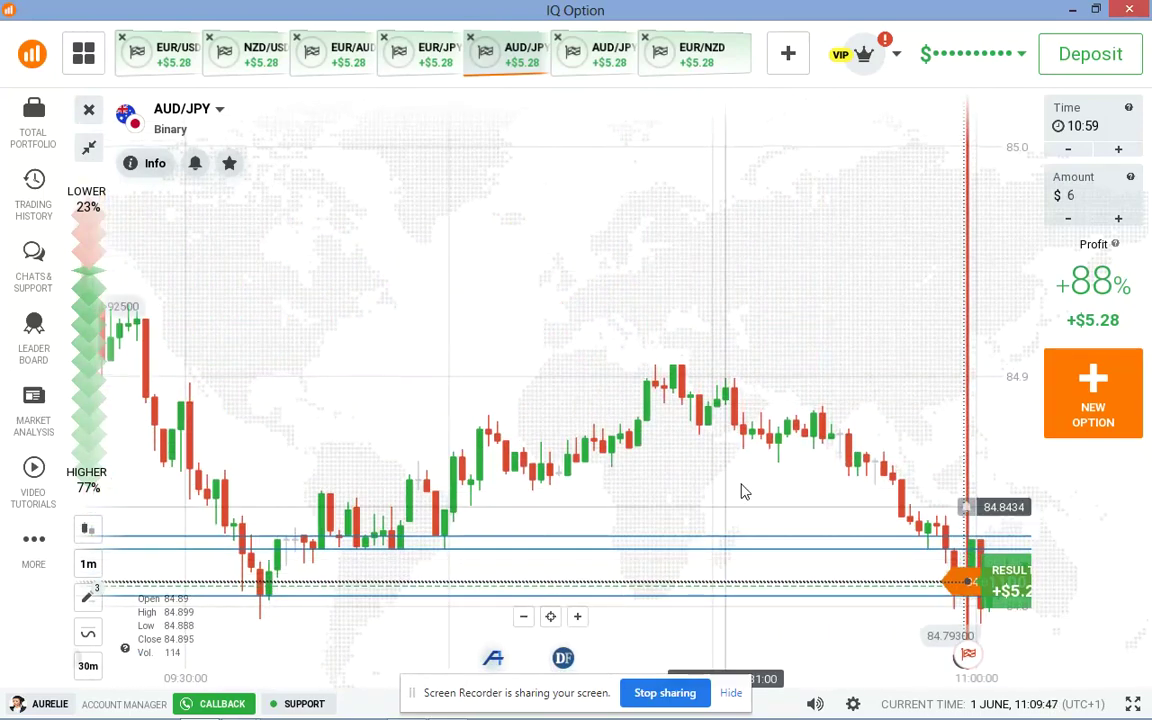
scroll(740, 489, "up", 5)
scroll(676, 428, "up", 5)
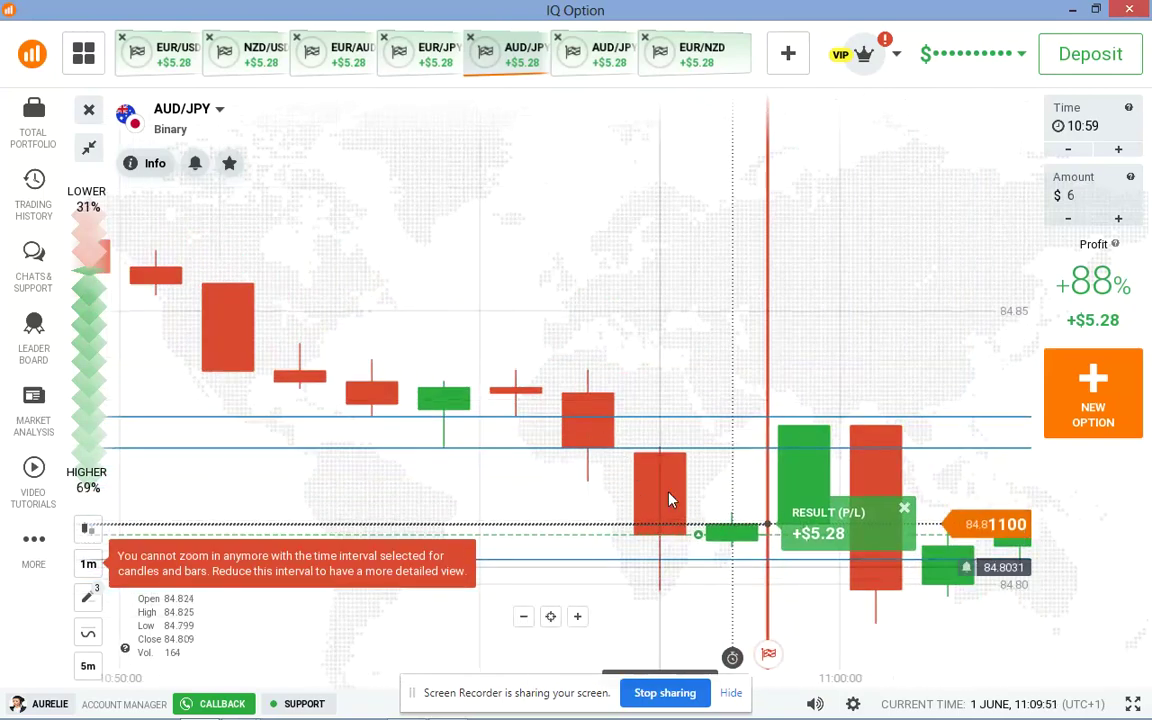
Compare the 10:57 AUD/JPY trade with the 10:59 one, and inspect the candles around the 10:57 entry up close.
mouse_move(740, 717)
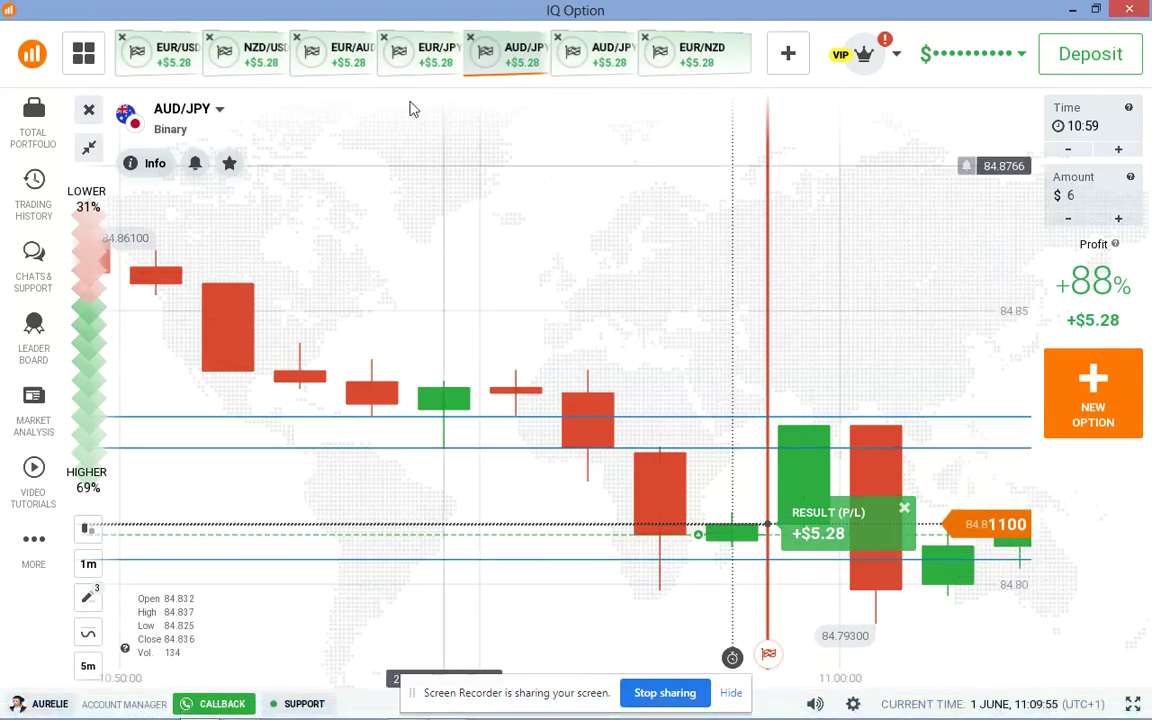
left_click(578, 64)
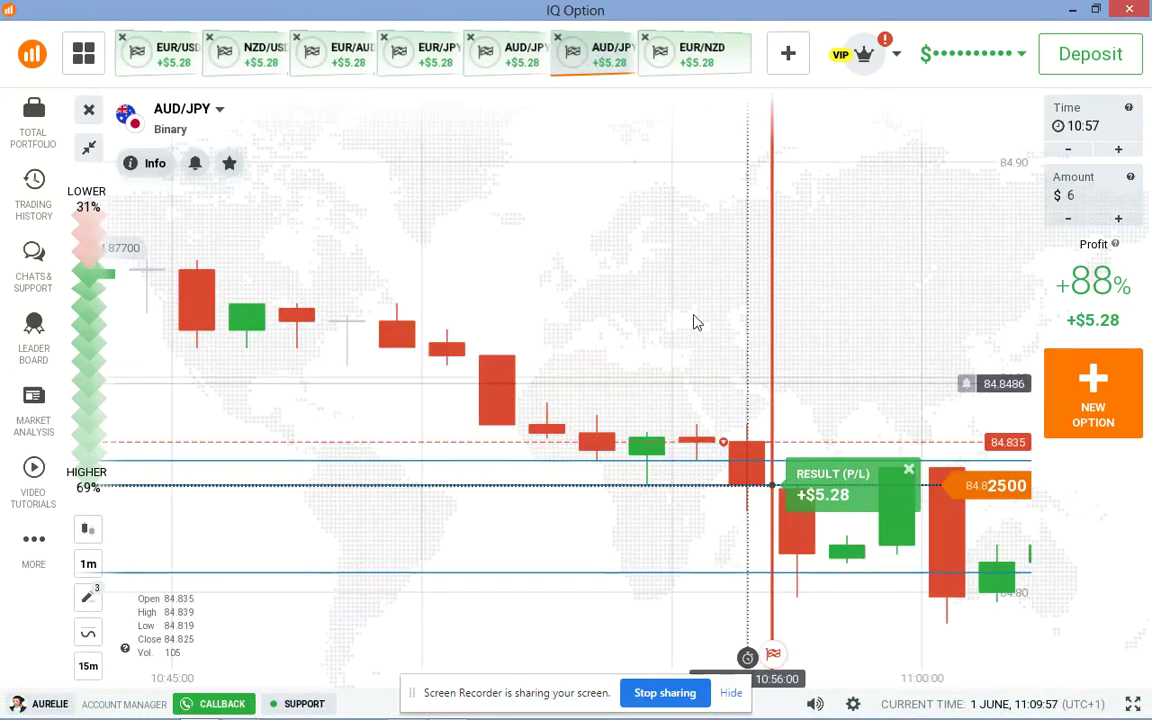
left_click(507, 52)
scroll(531, 412, "up", 2)
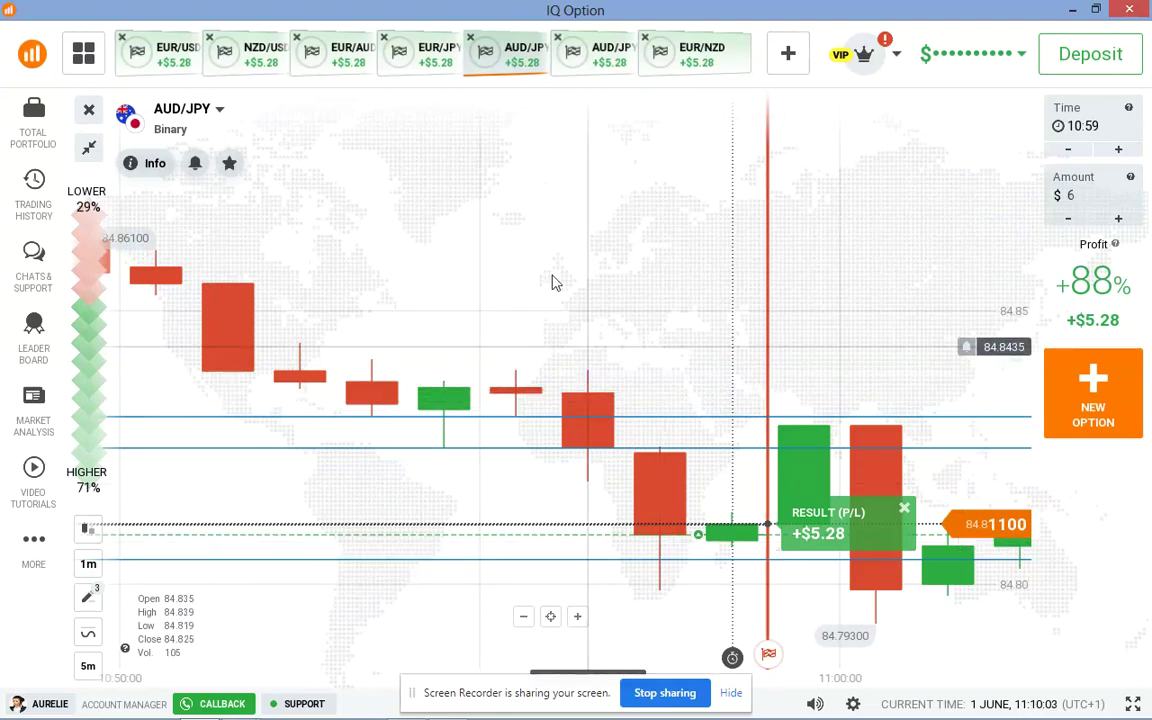
left_click(578, 63)
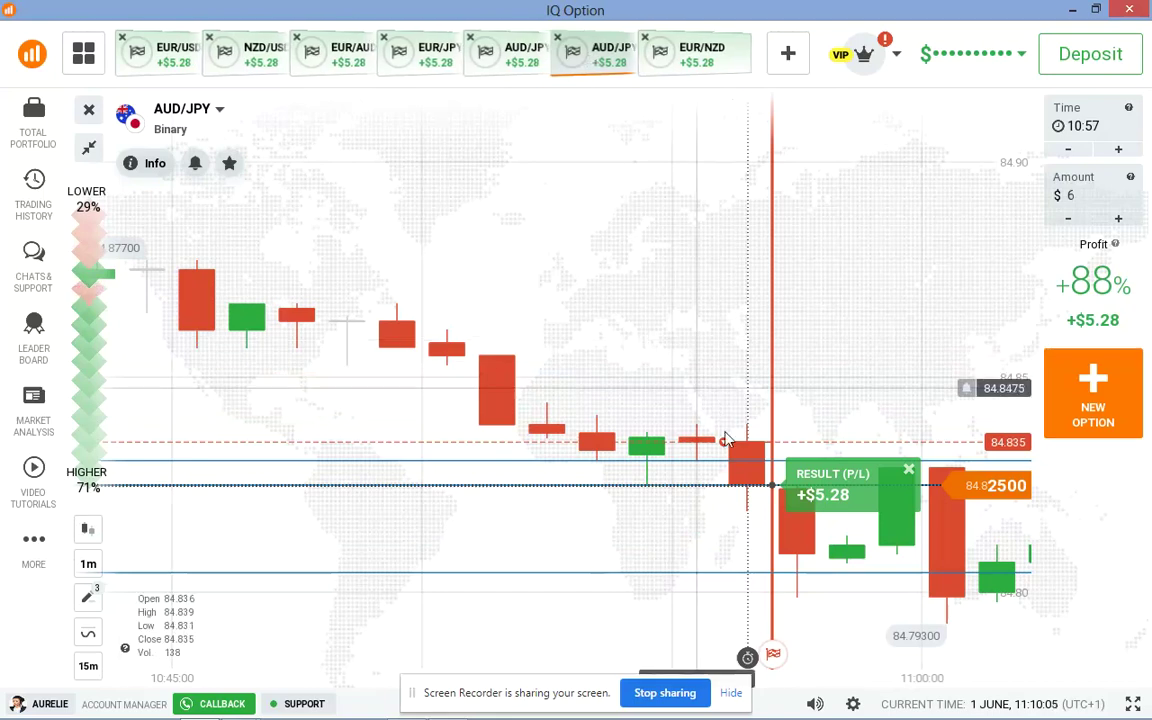
scroll(742, 450, "up", 2)
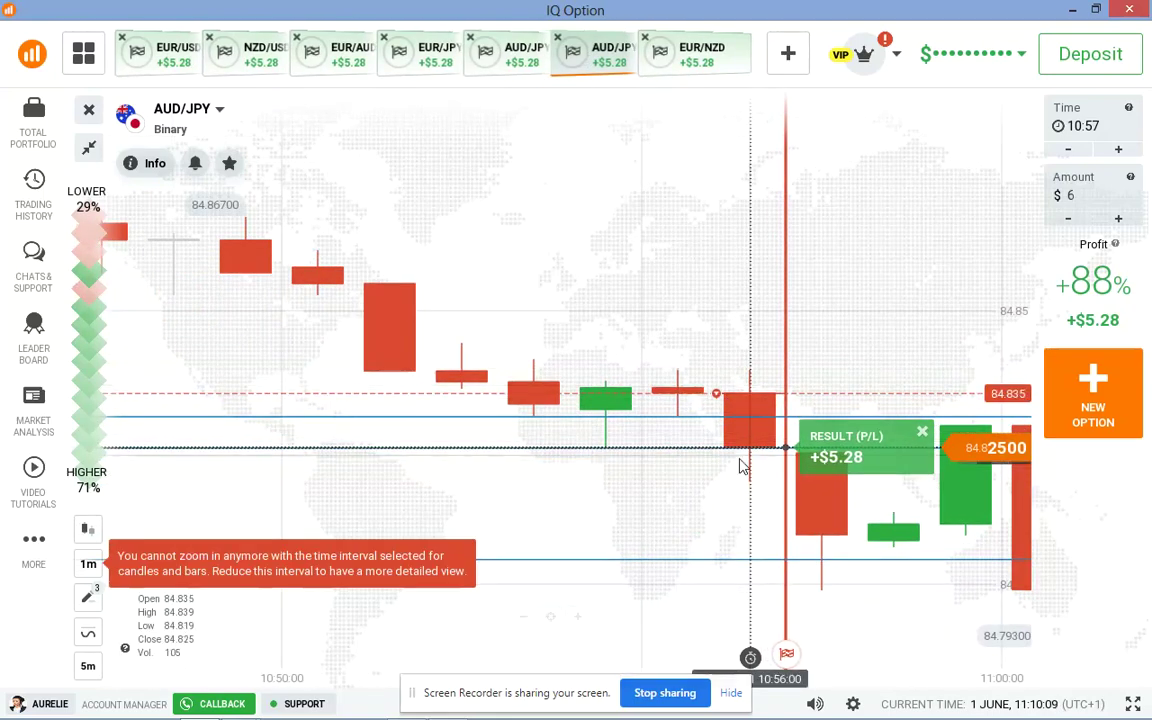
scroll(660, 396, "up", 1)
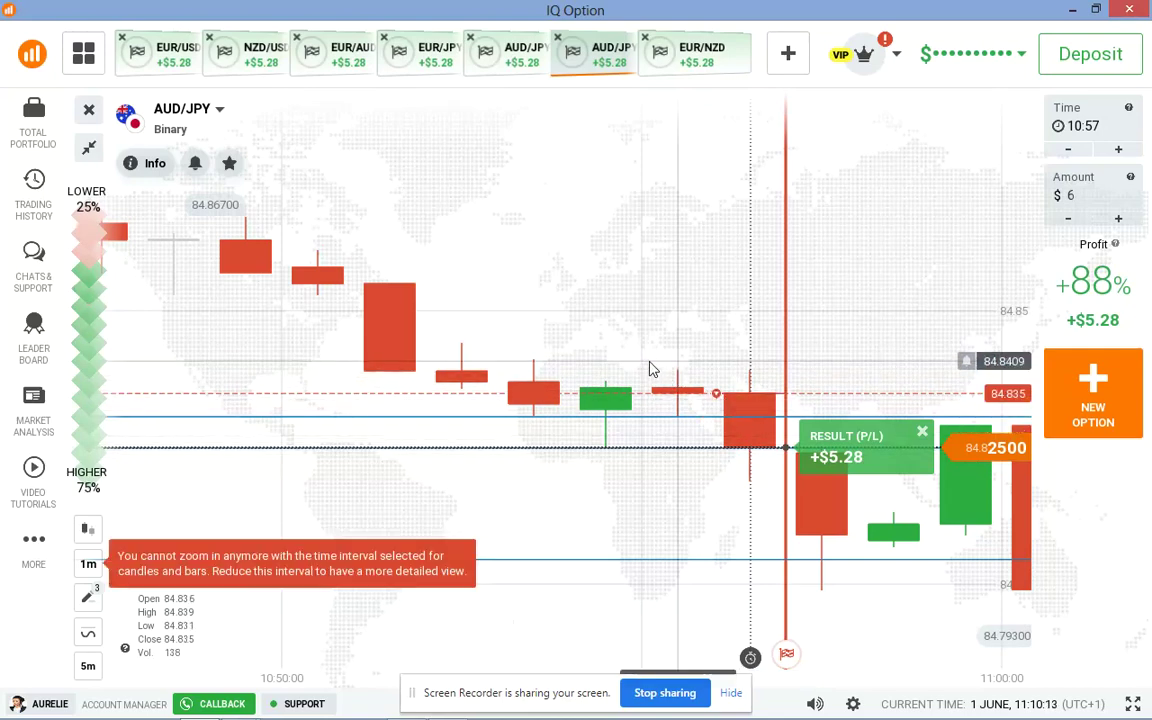
Capture the AUD/JPY chart before the 10:57 trade and draw a short rising red line, a cross and a steep falling line above the candles.
key("Print")
left_click_drag(150, 113, 795, 595)
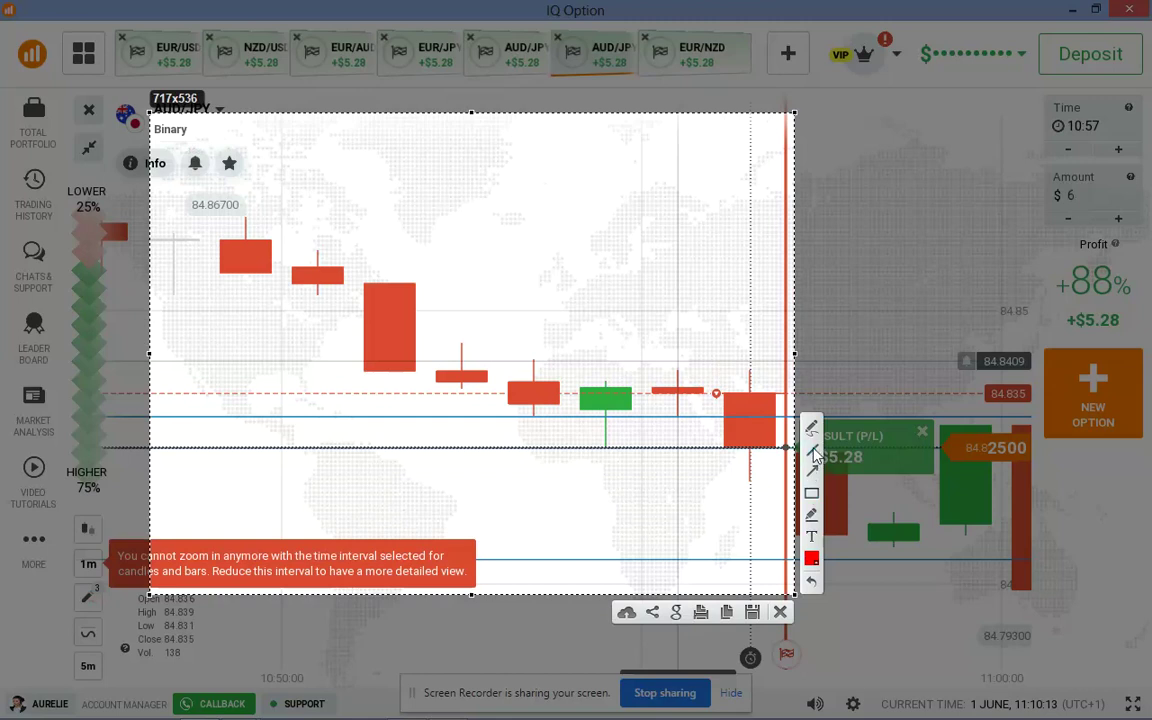
mouse_move(598, 217)
left_mouse_down()
mouse_move(604, 230)
mouse_move(561, 293)
left_mouse_up()
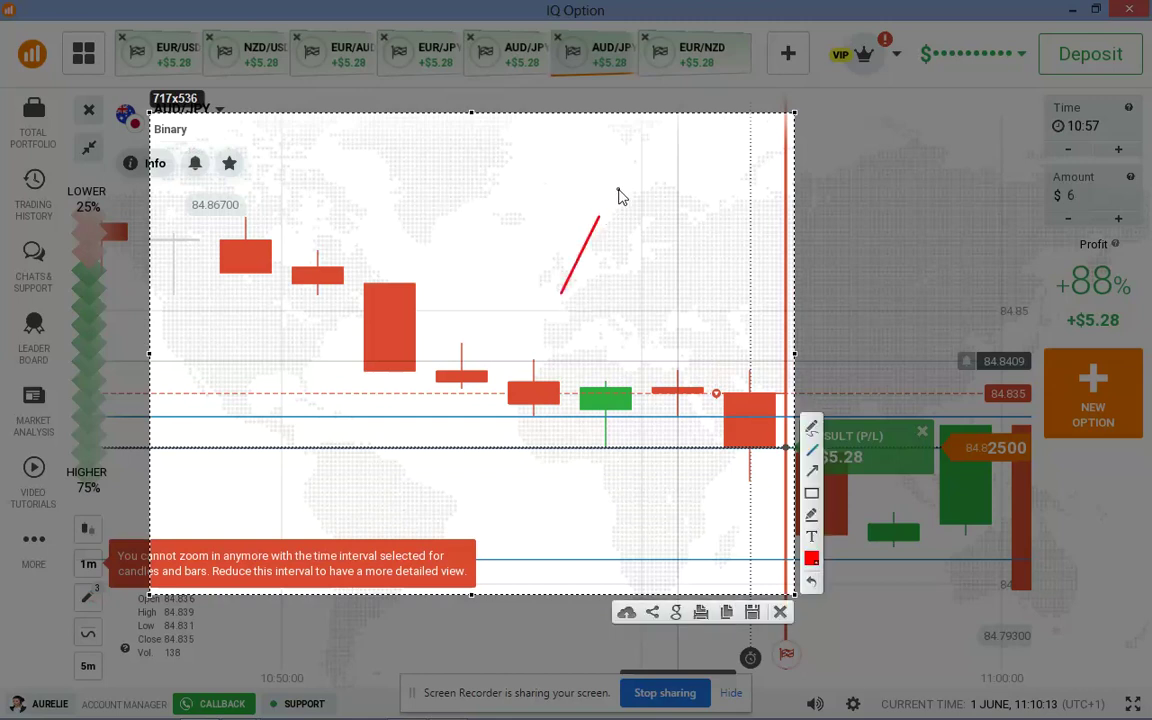
mouse_move(617, 190)
left_mouse_down()
mouse_move(650, 190)
mouse_move(634, 206)
left_mouse_up()
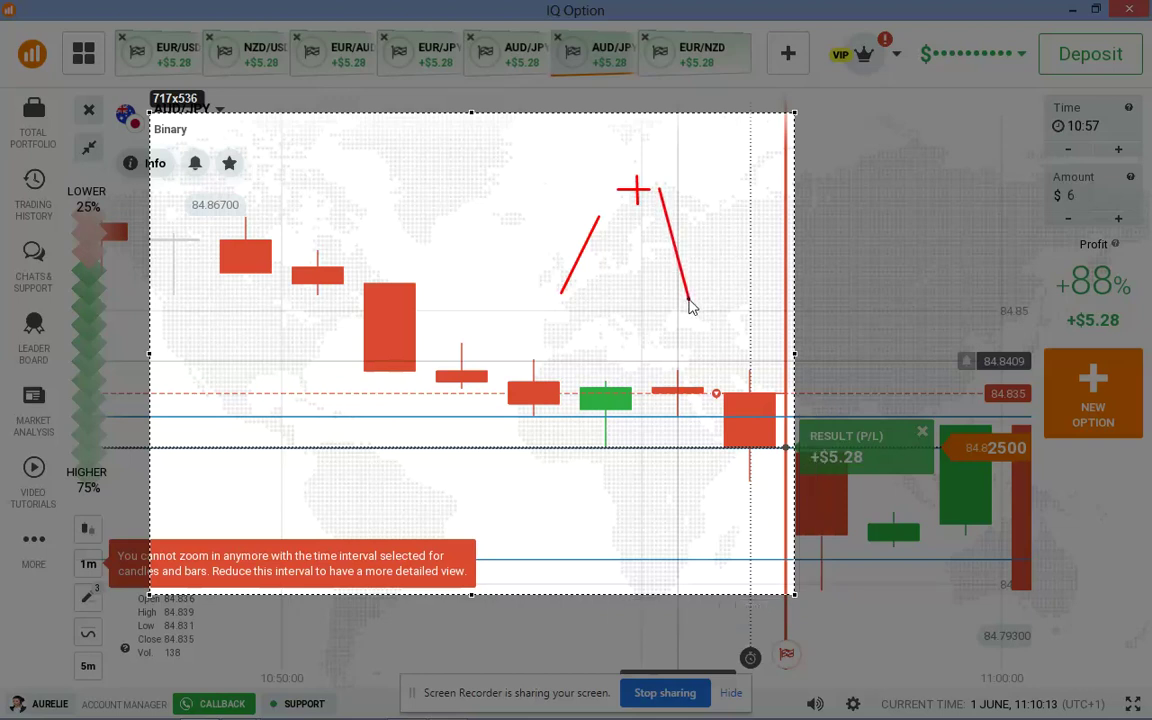
left_click_drag(691, 307, 691, 307)
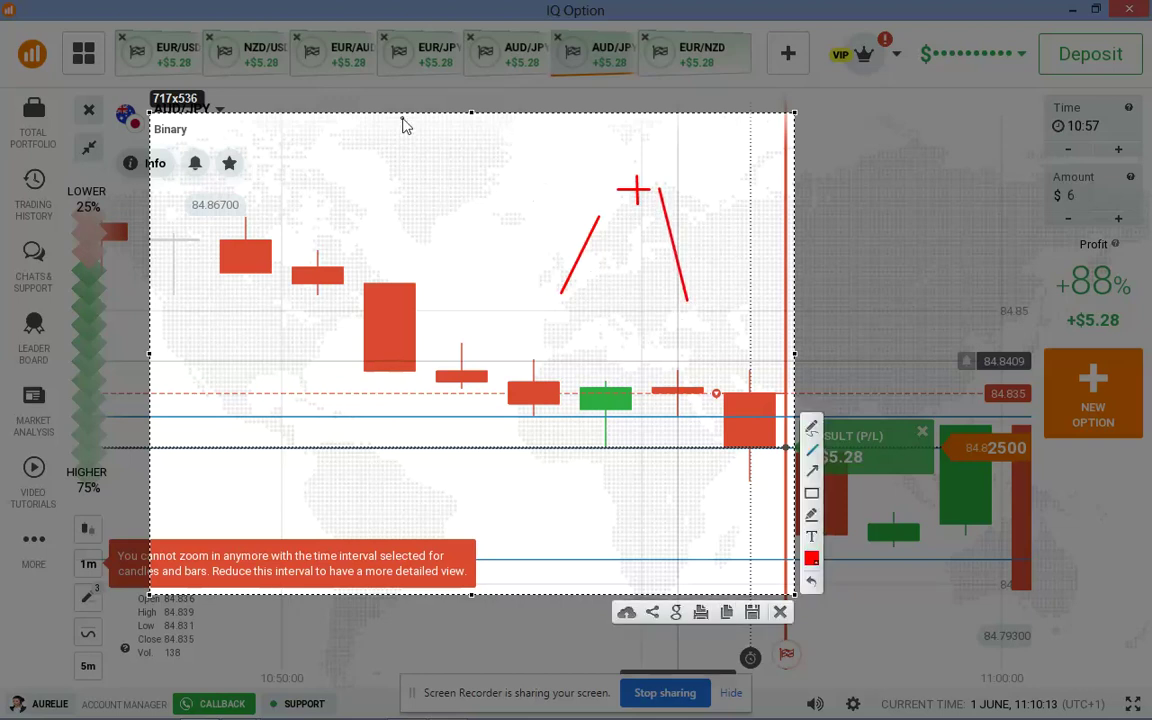
Draw a red zigzag of a long fall, a rise to the cross and a second fall, and discard the capture.
left_click_drag(403, 118, 518, 263)
left_click_drag(565, 302, 556, 293)
left_click_drag(626, 200, 663, 293)
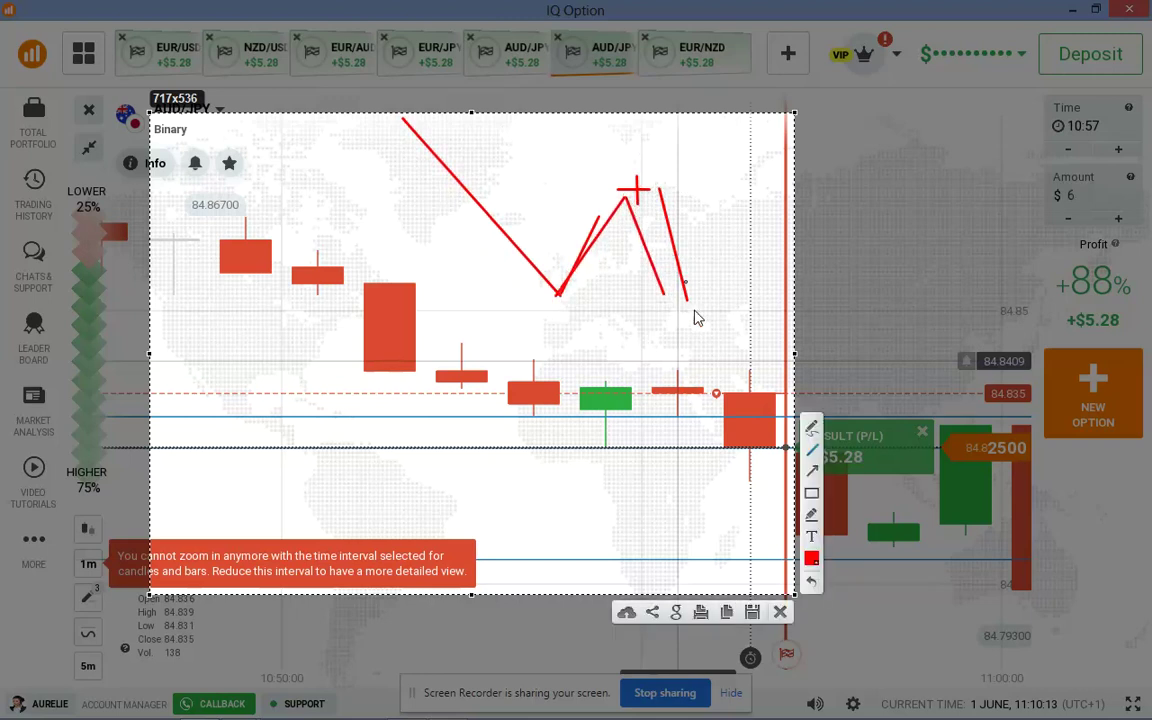
left_click(781, 612)
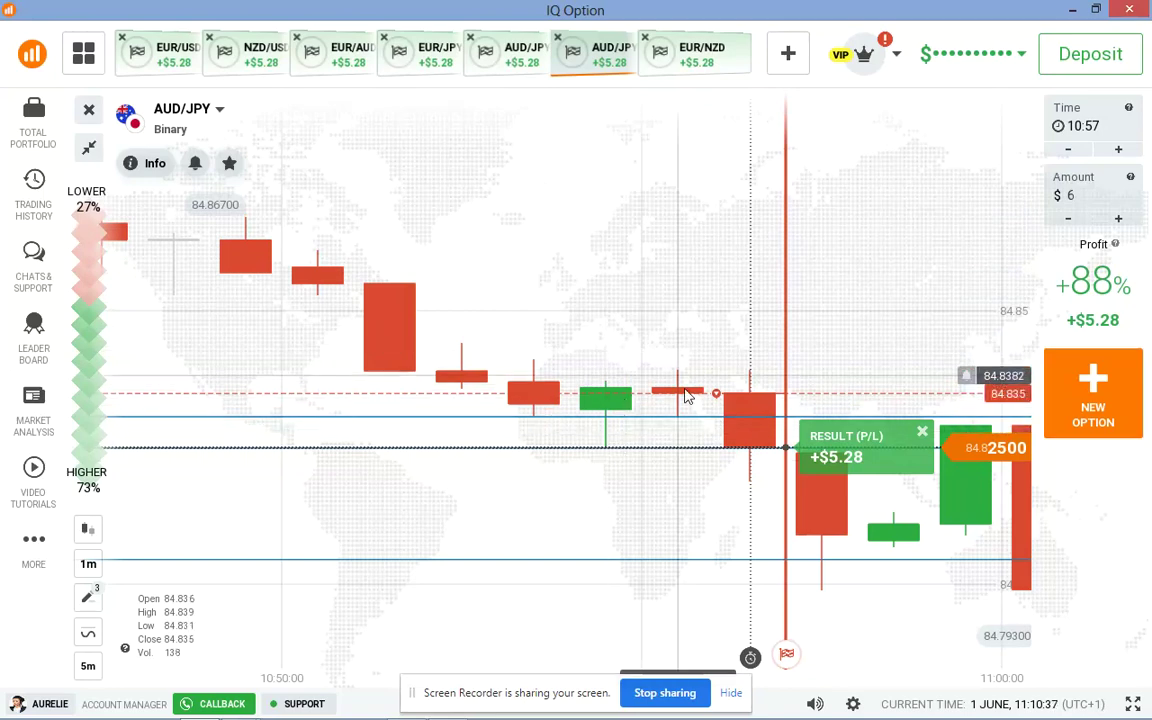
Show the 11:01 EUR/NZD trade and examine the lower blue level against the earlier highs around 10:00.
left_click(663, 58)
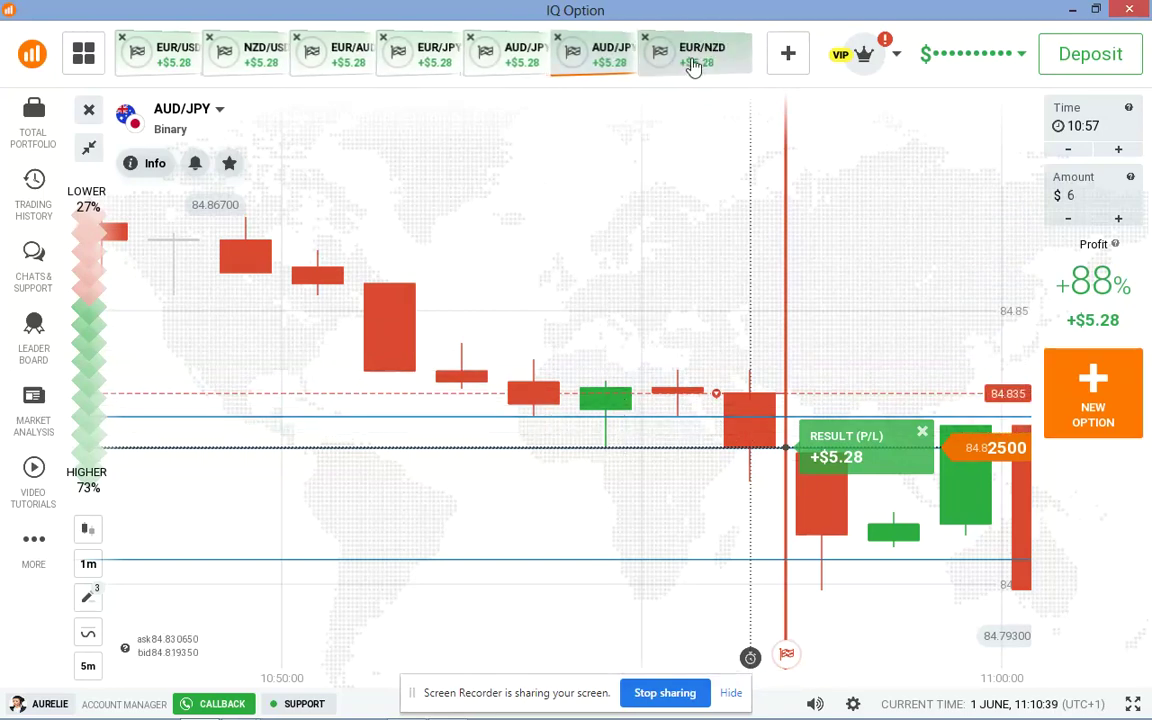
scroll(592, 355, "up", 5)
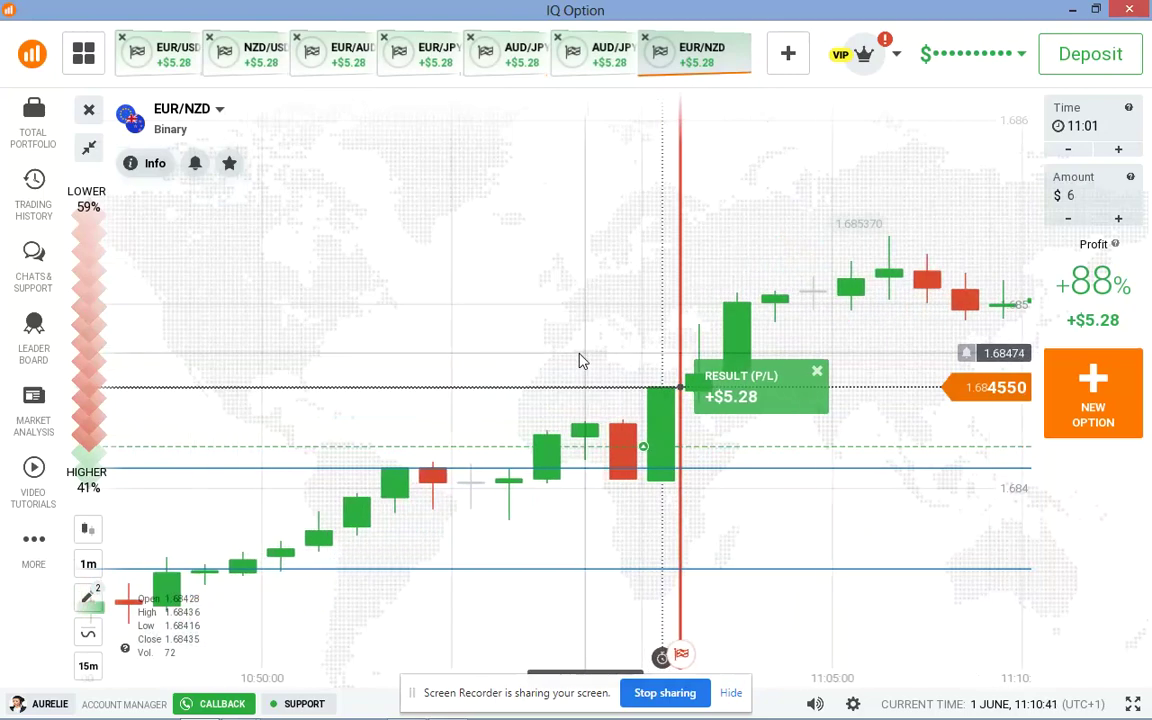
scroll(588, 358, "down", 5)
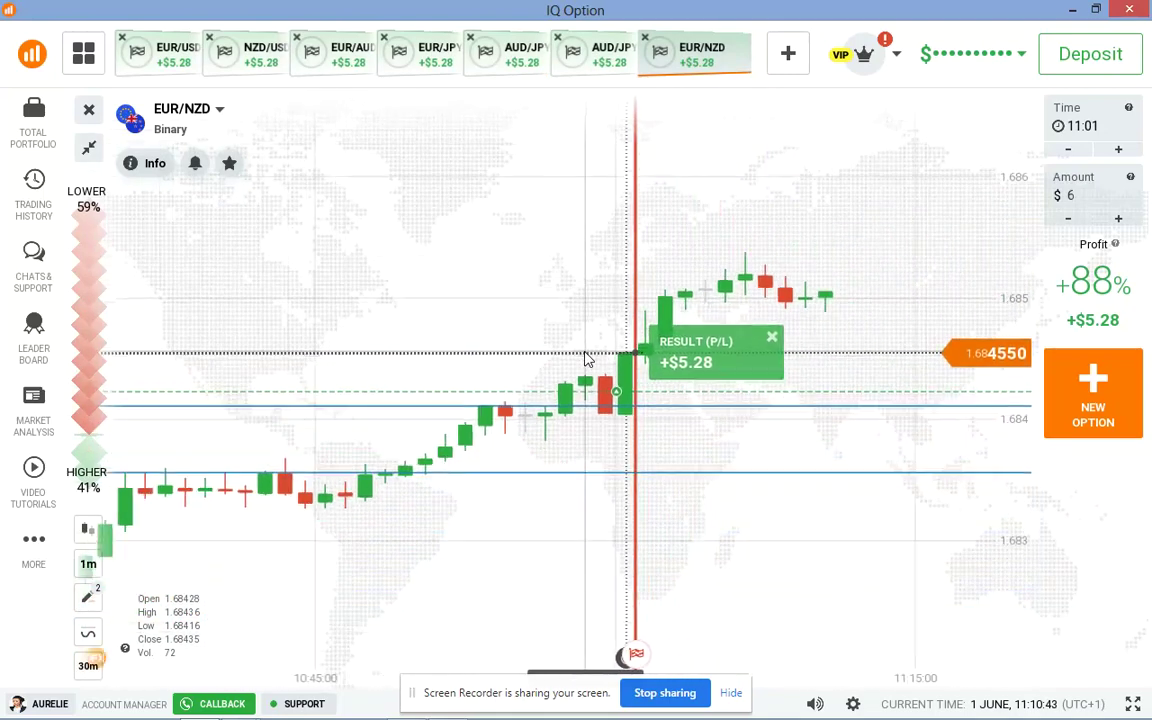
left_click_drag(463, 295, 310, 390)
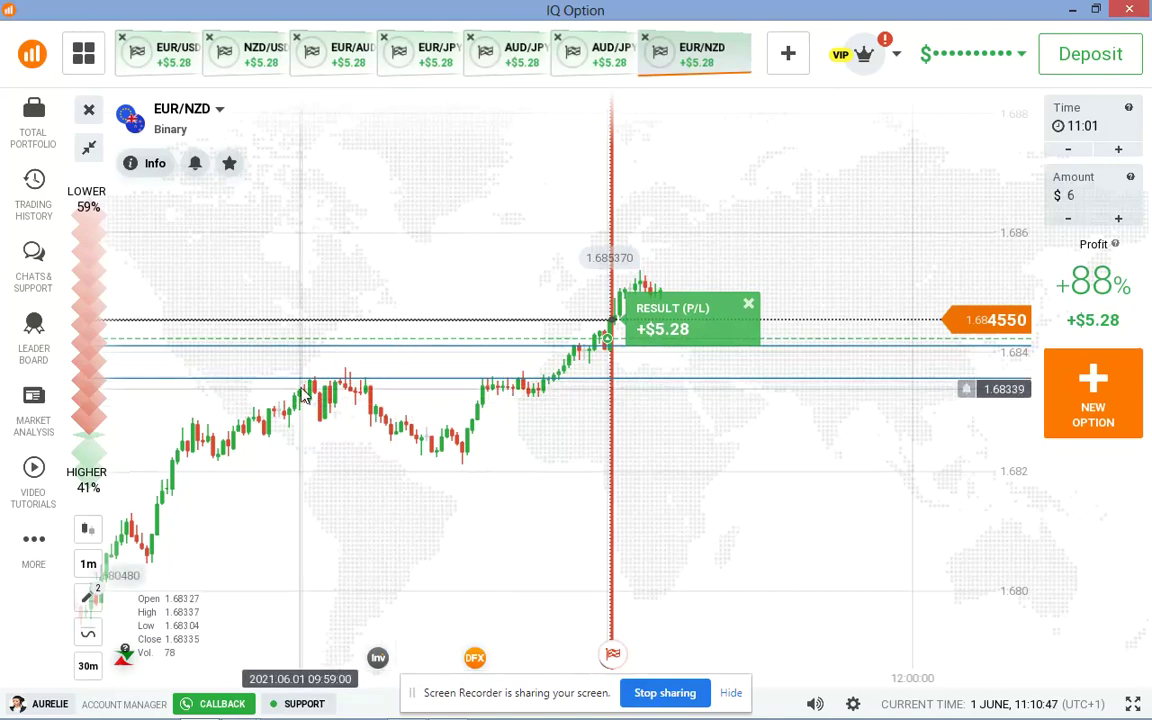
scroll(530, 388, "up", 4)
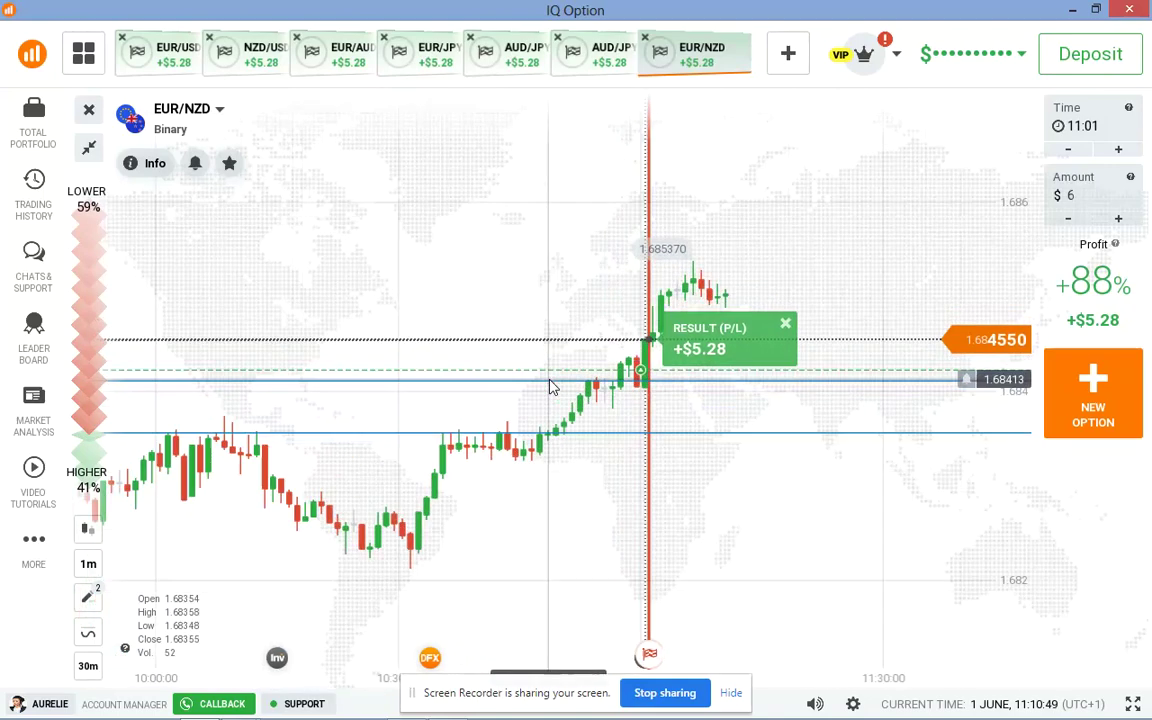
scroll(537, 480, "up", 2)
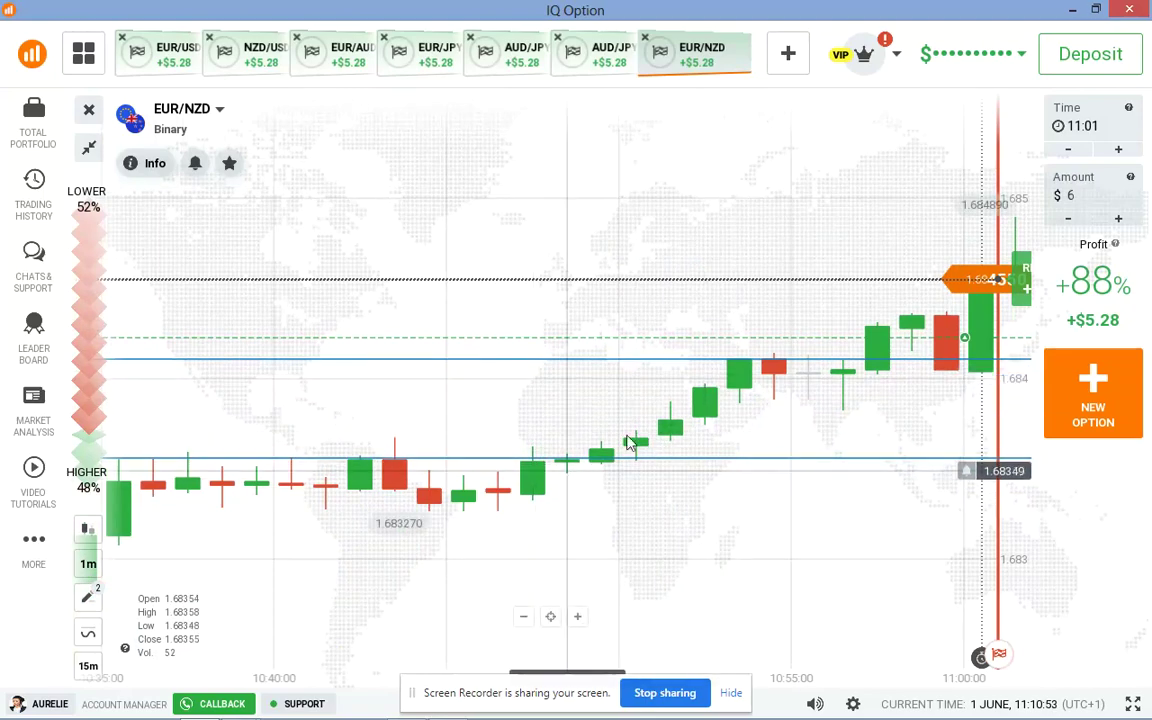
scroll(700, 396, "down", 3)
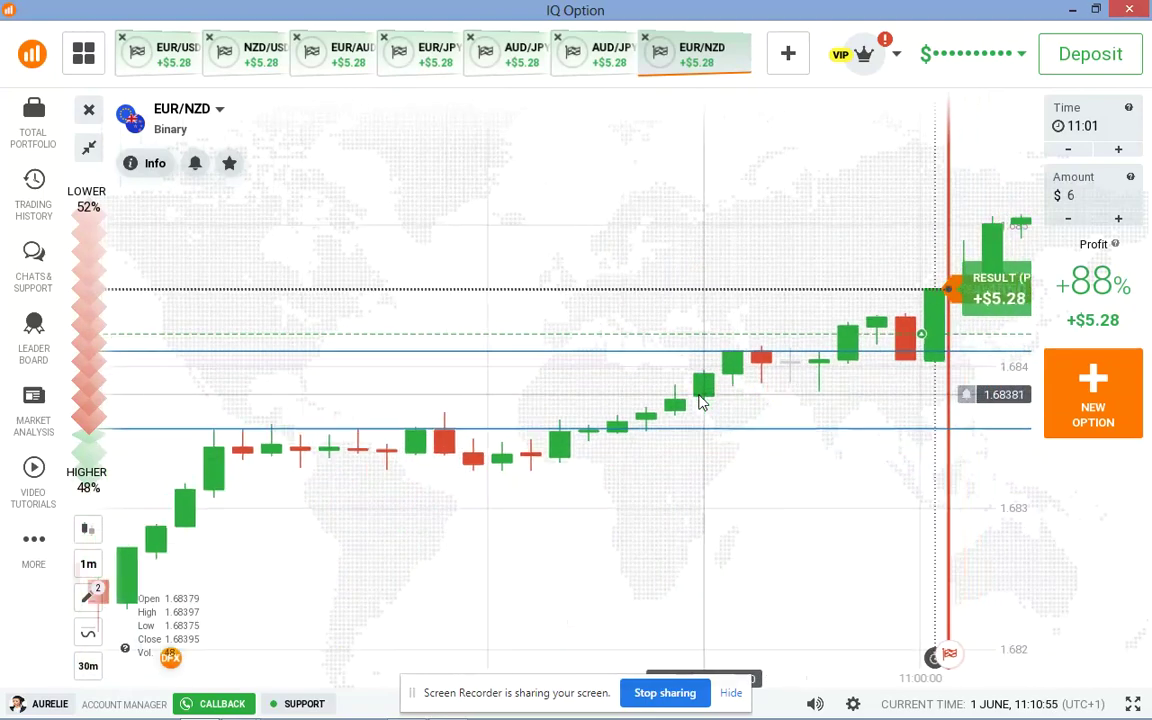
Inspect the EUR/NZD candles from 10:57 to 11:00 around the trade entry against the upper blue level up close.
scroll(746, 265, "up", 2)
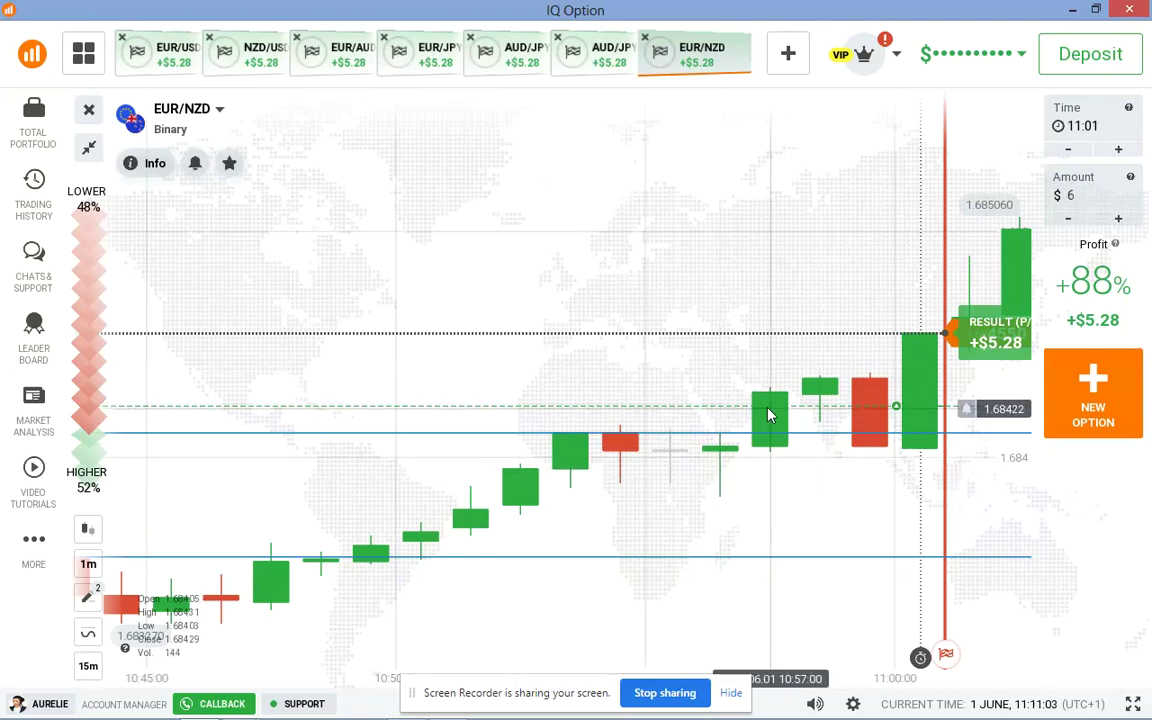
scroll(749, 437, "down", 2)
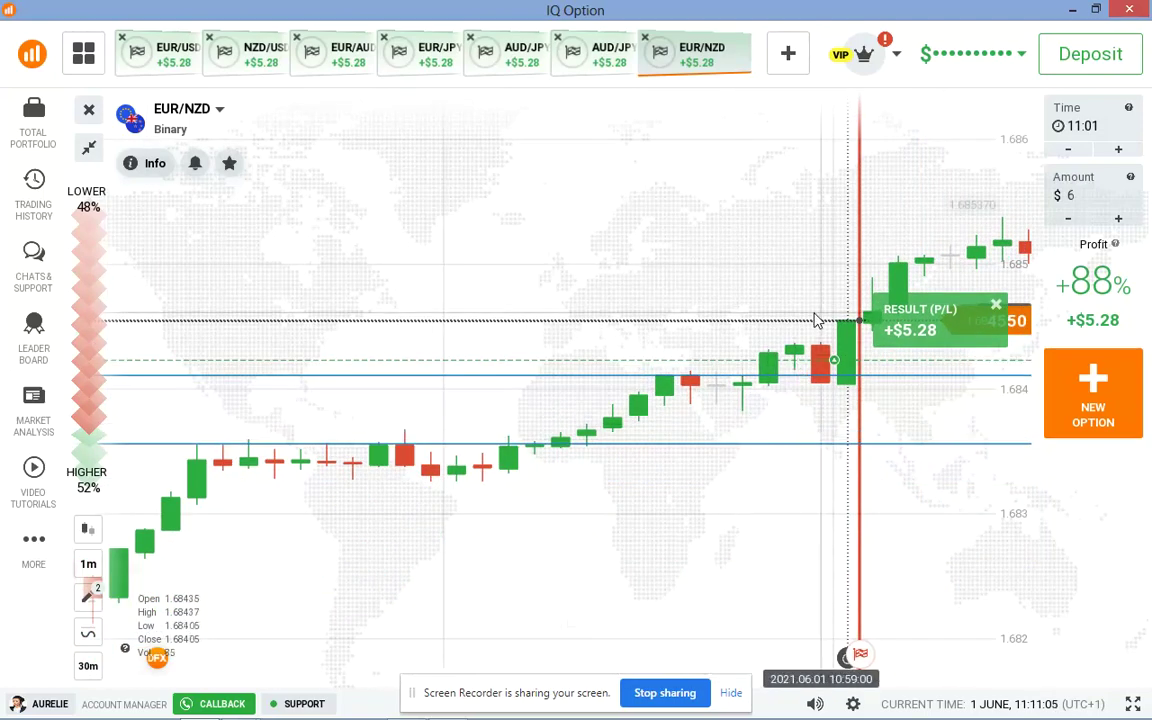
scroll(820, 405, "up", 2)
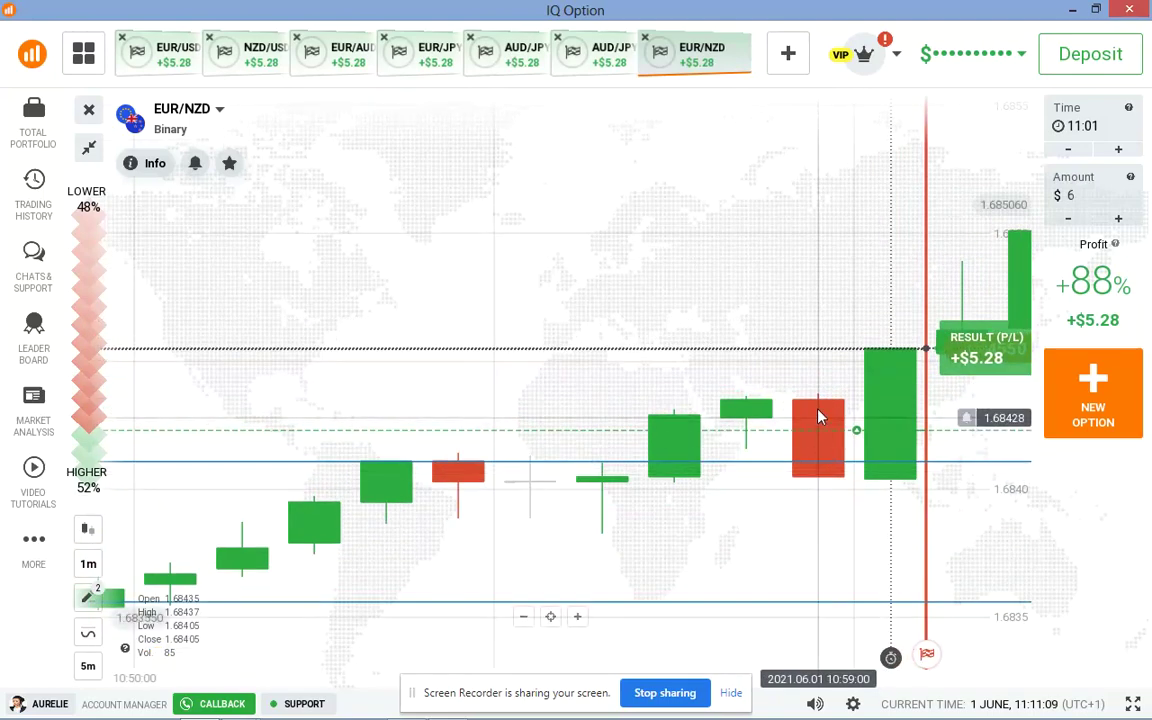
scroll(818, 412, "down", 2)
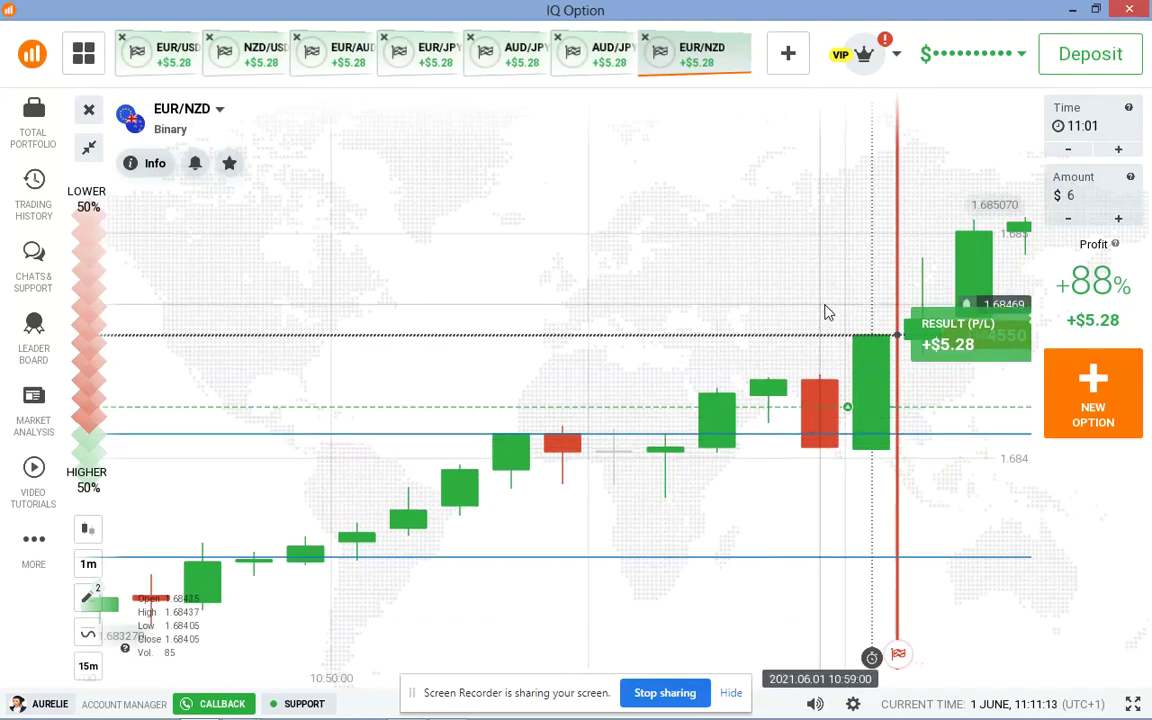
scroll(463, 463, "down", 1)
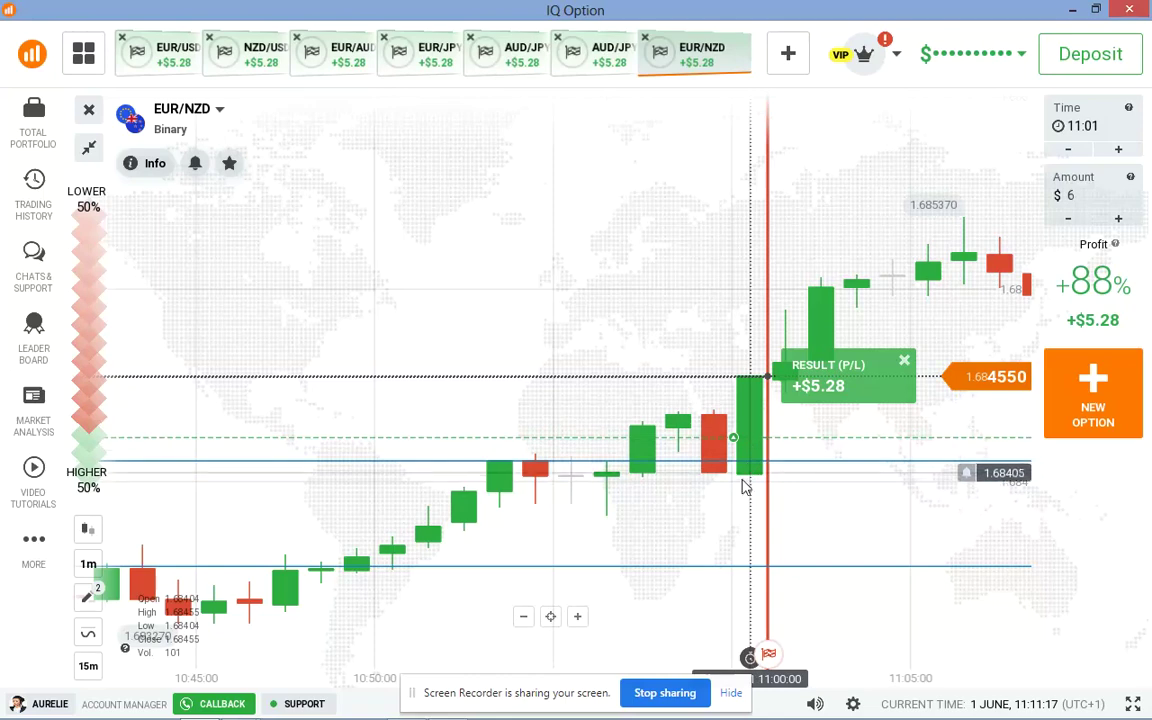
scroll(735, 490, "up", 2)
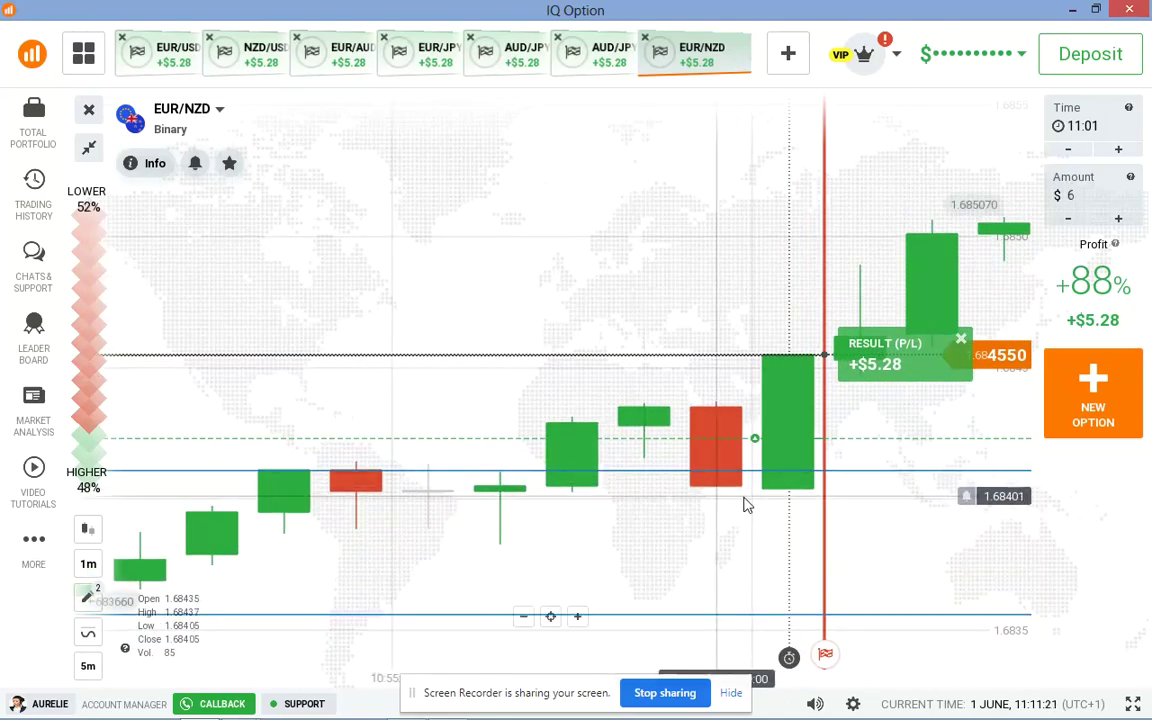
scroll(740, 498, "down", 3)
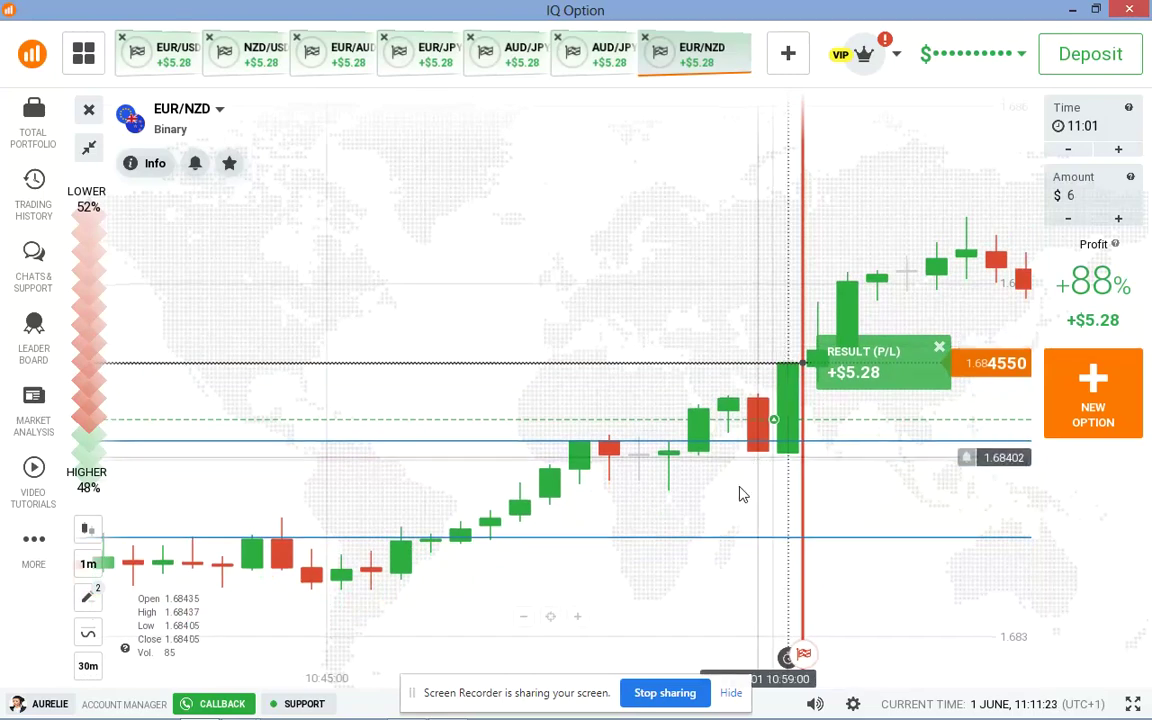
scroll(758, 415, "up", 3)
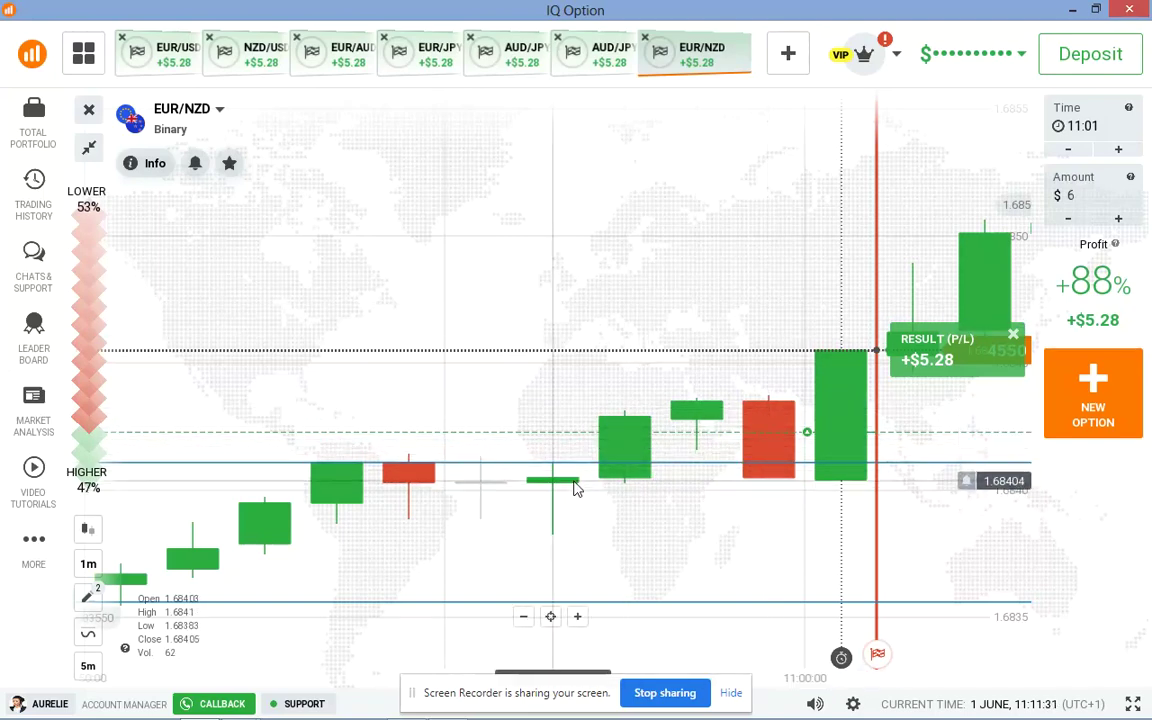
scroll(578, 463, "down", 3)
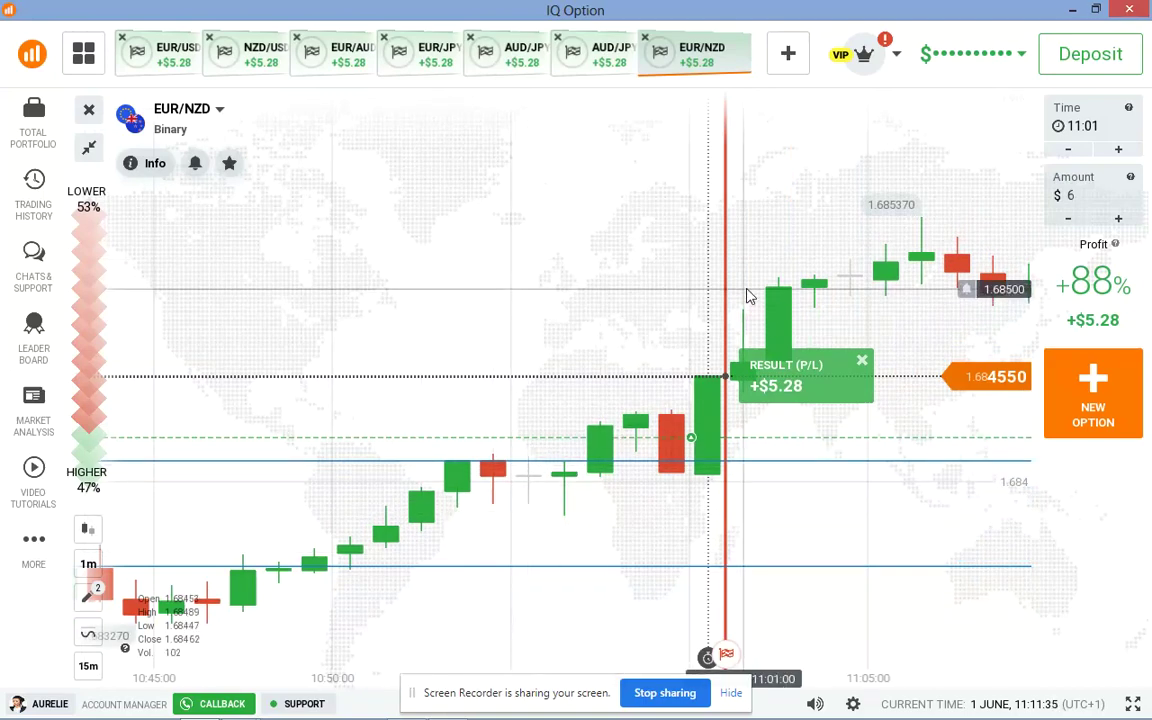
scroll(770, 312, "down", 2)
scroll(770, 312, "up", 2)
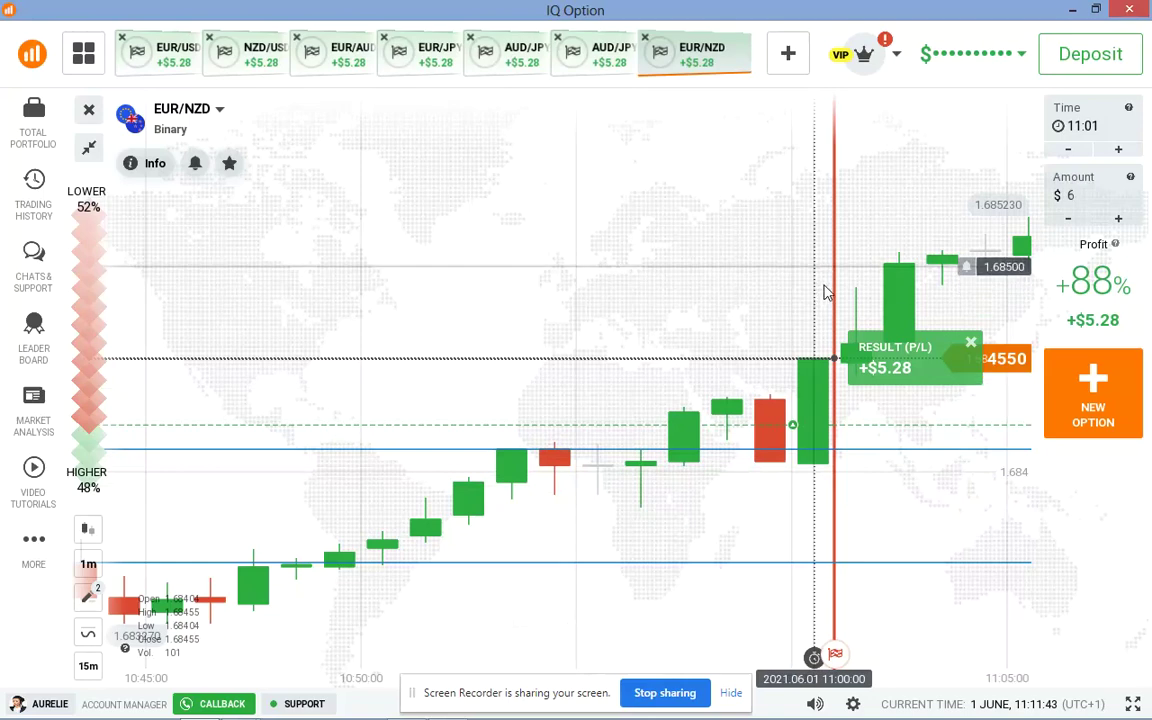
Examine the EUR/NZD price history back to about 07:00 relative to the 11:01 trade, and dismiss the low-battery notice.
scroll(668, 237, "down", 2)
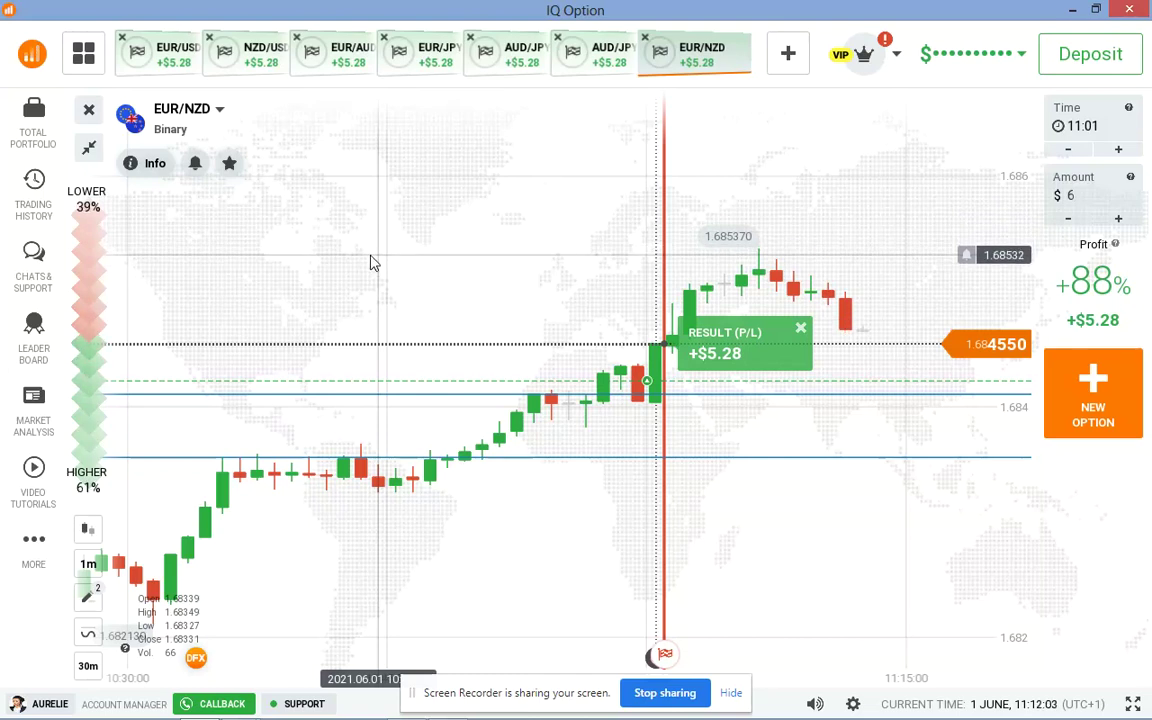
scroll(385, 262, "down", 4)
scroll(380, 268, "down", 3)
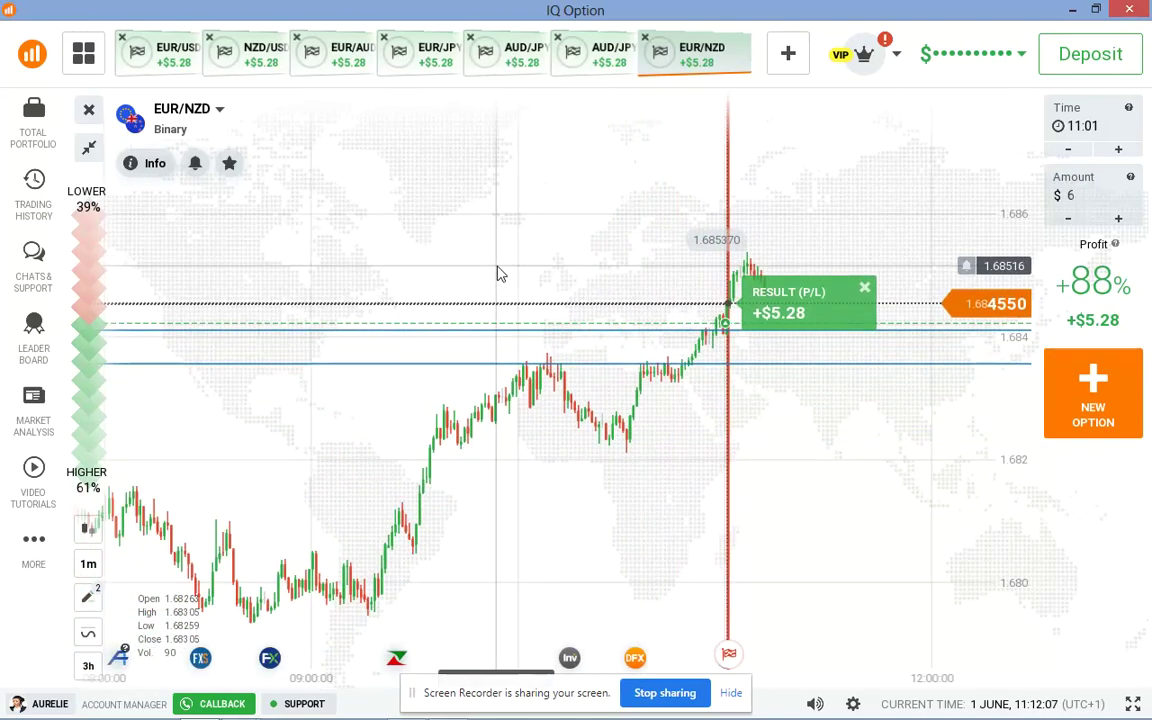
scroll(497, 273, "down", 3)
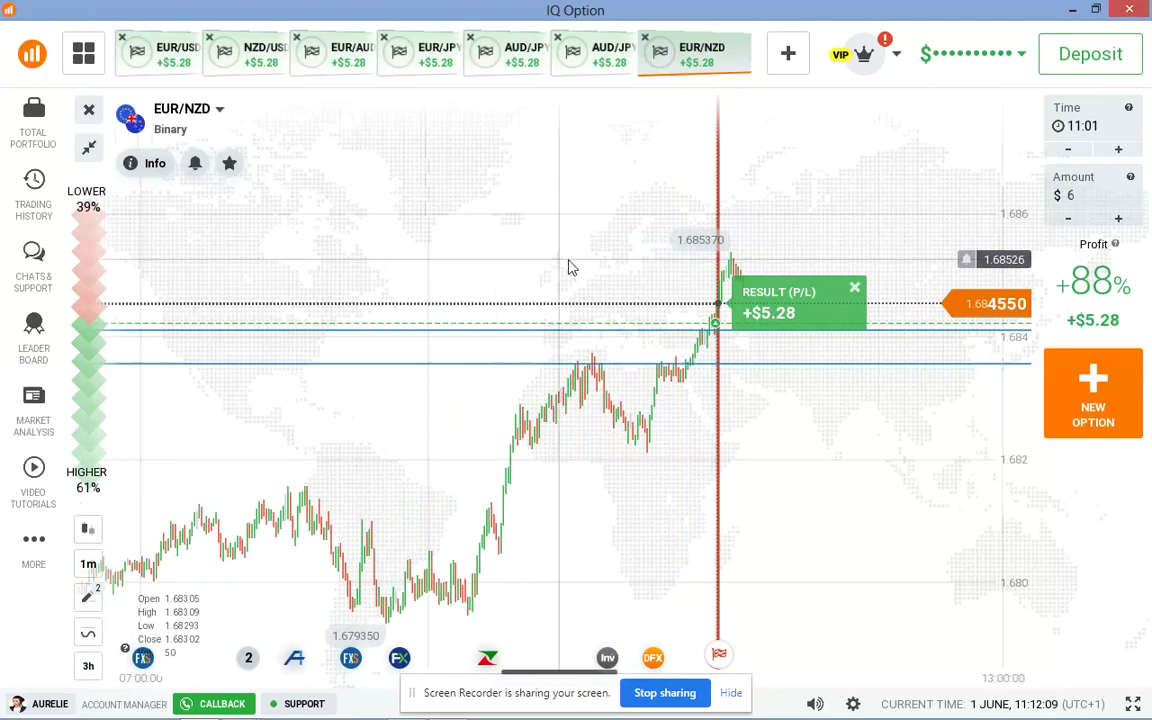
scroll(713, 246, "up", 4)
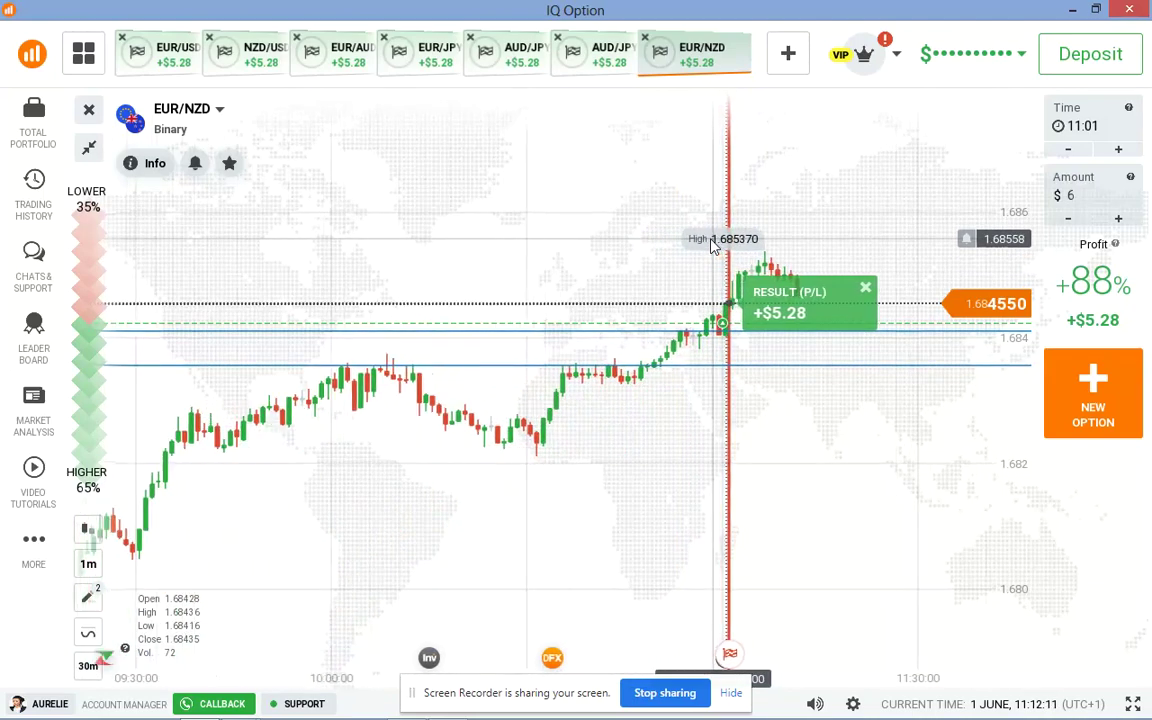
scroll(713, 246, "up", 2)
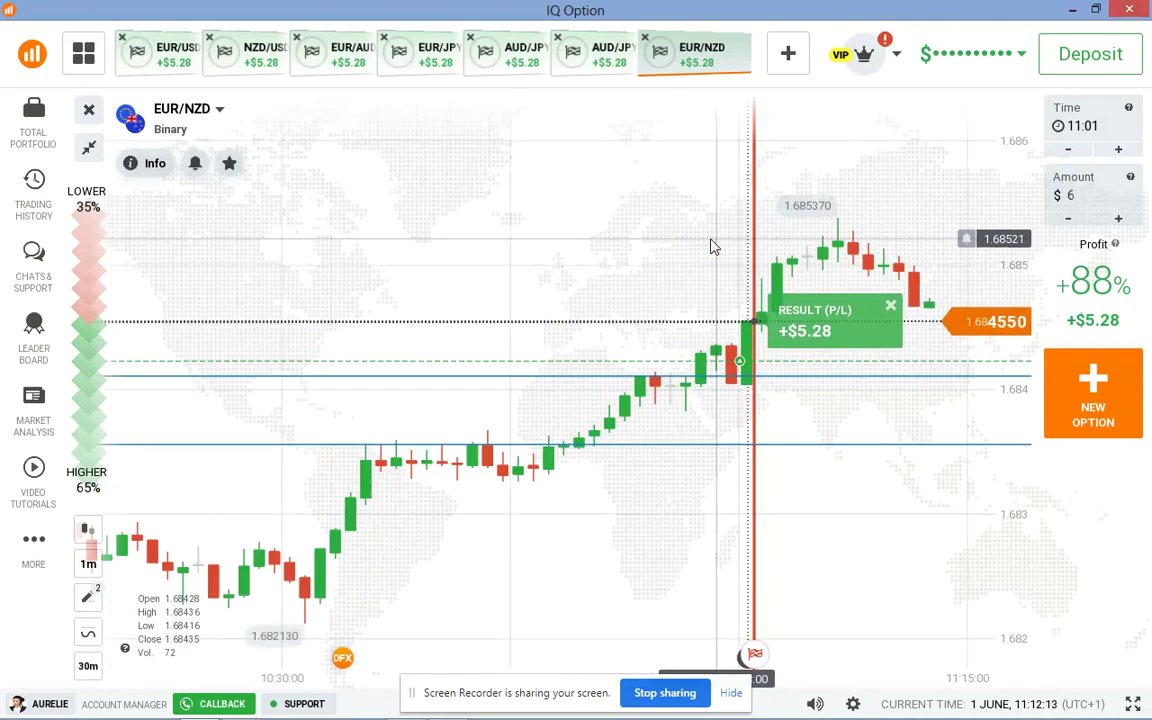
scroll(713, 246, "up", 2)
scroll(713, 246, "down", 3)
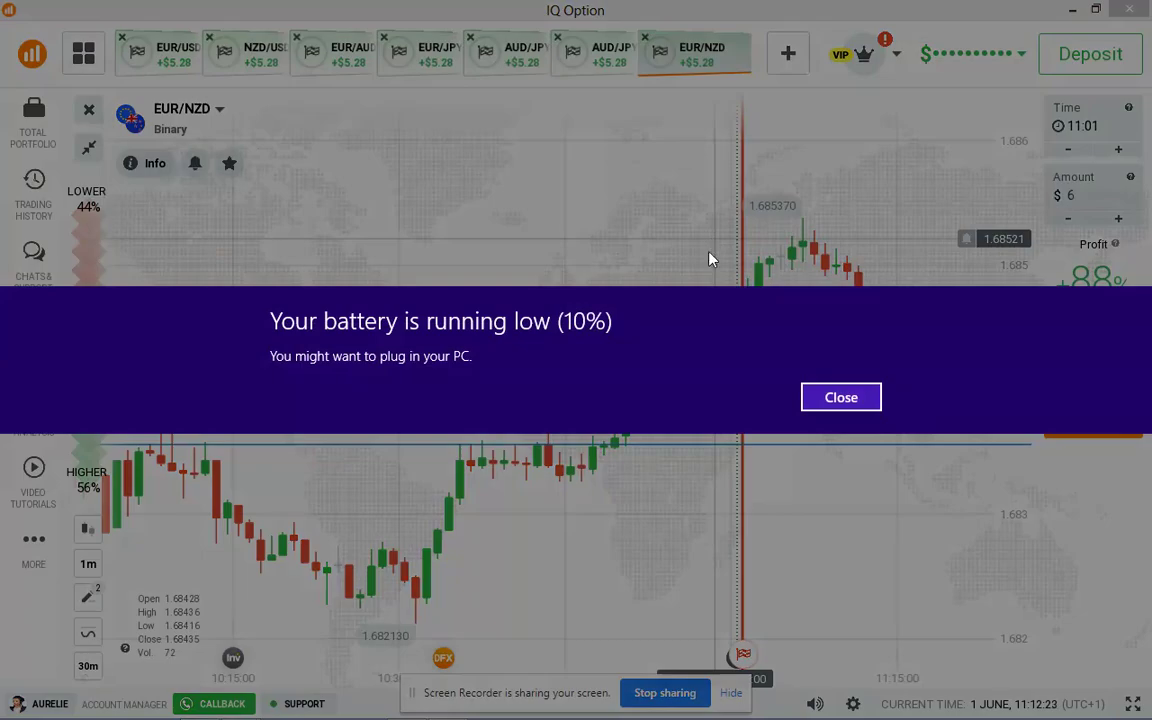
left_click(840, 398)
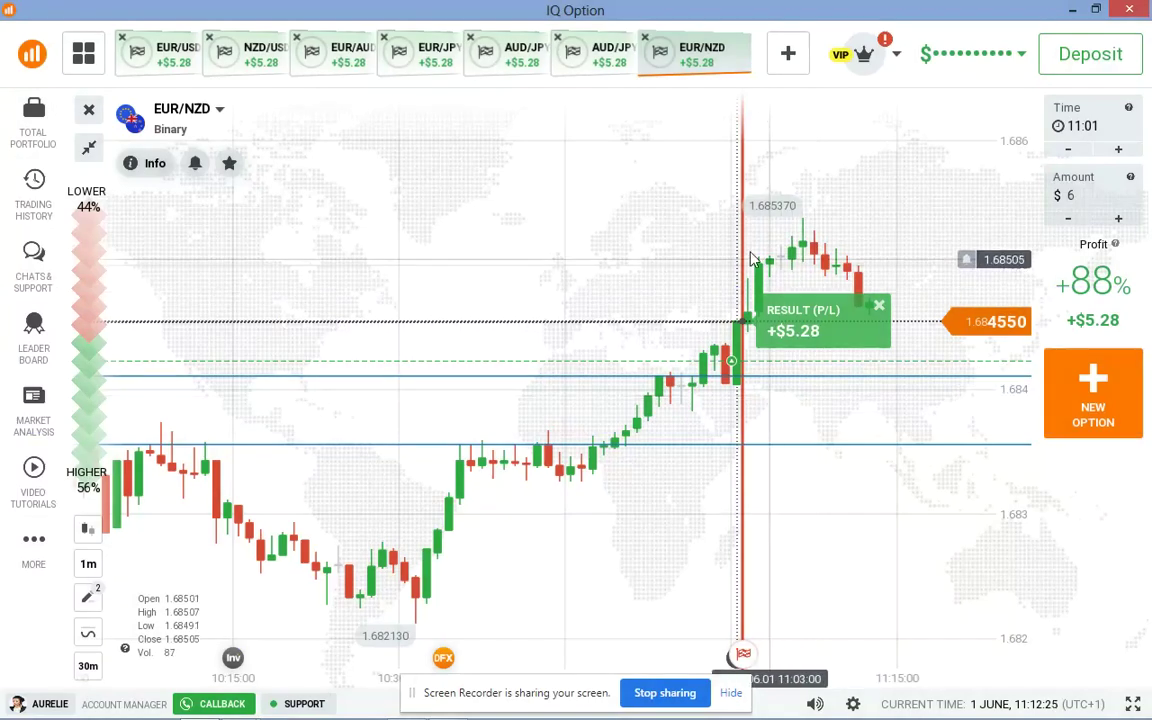